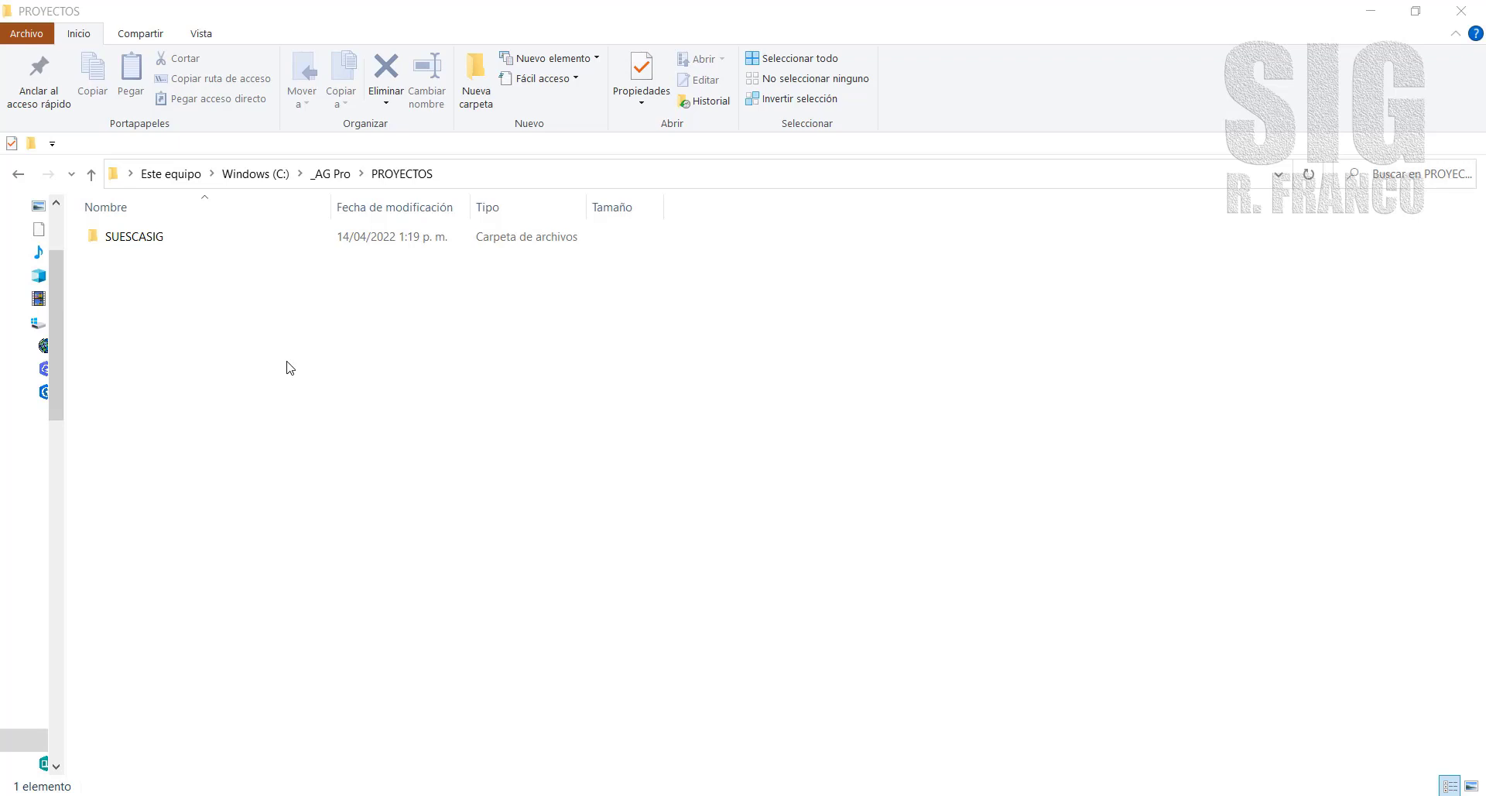
Open the Capas_Límites_y_Entorno folder inside the Capas folder of SUESCASIG
{"action": "double_click", "coordinate": [137, 246]}
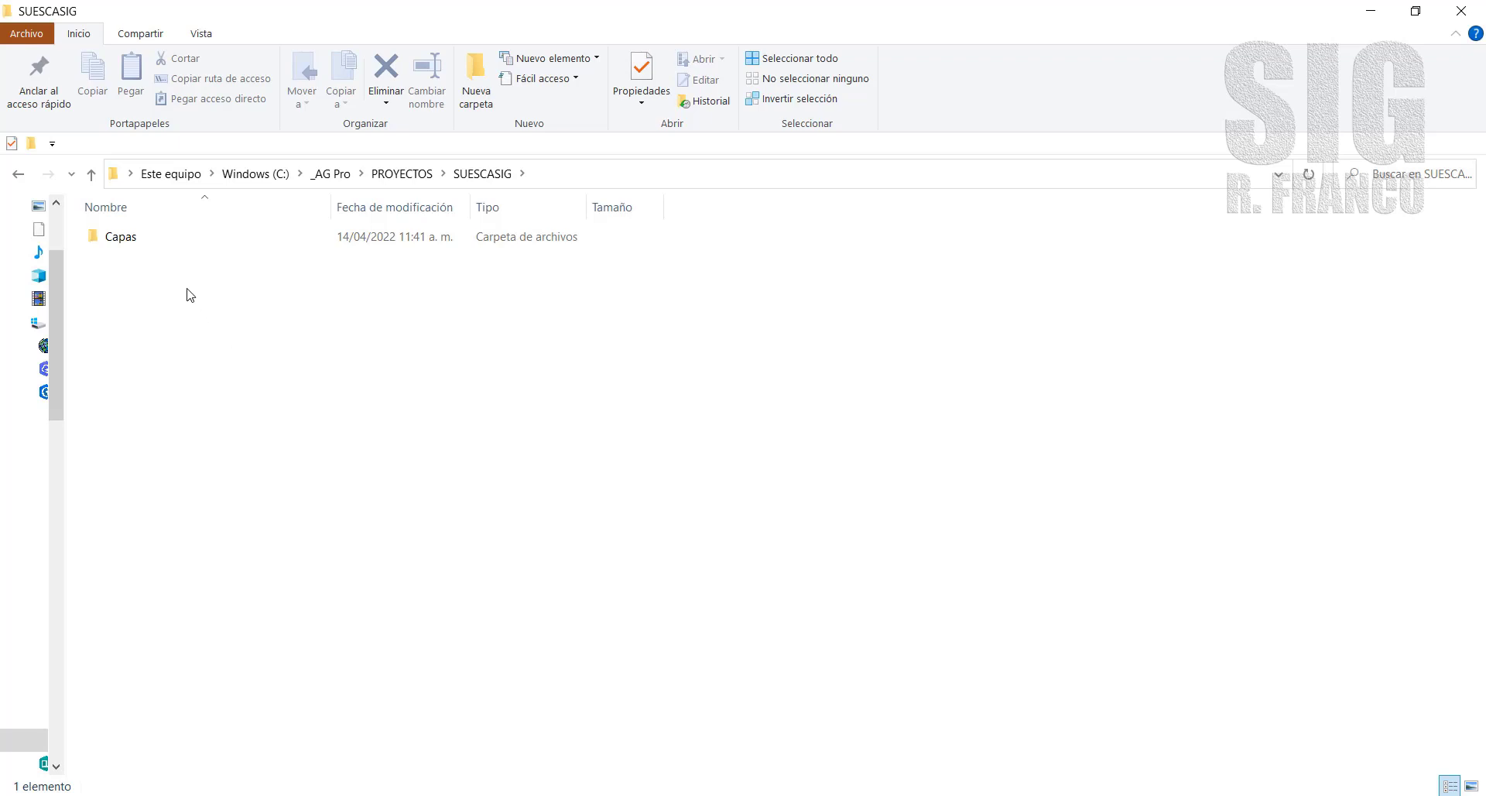
{"action": "double_click", "coordinate": [129, 240]}
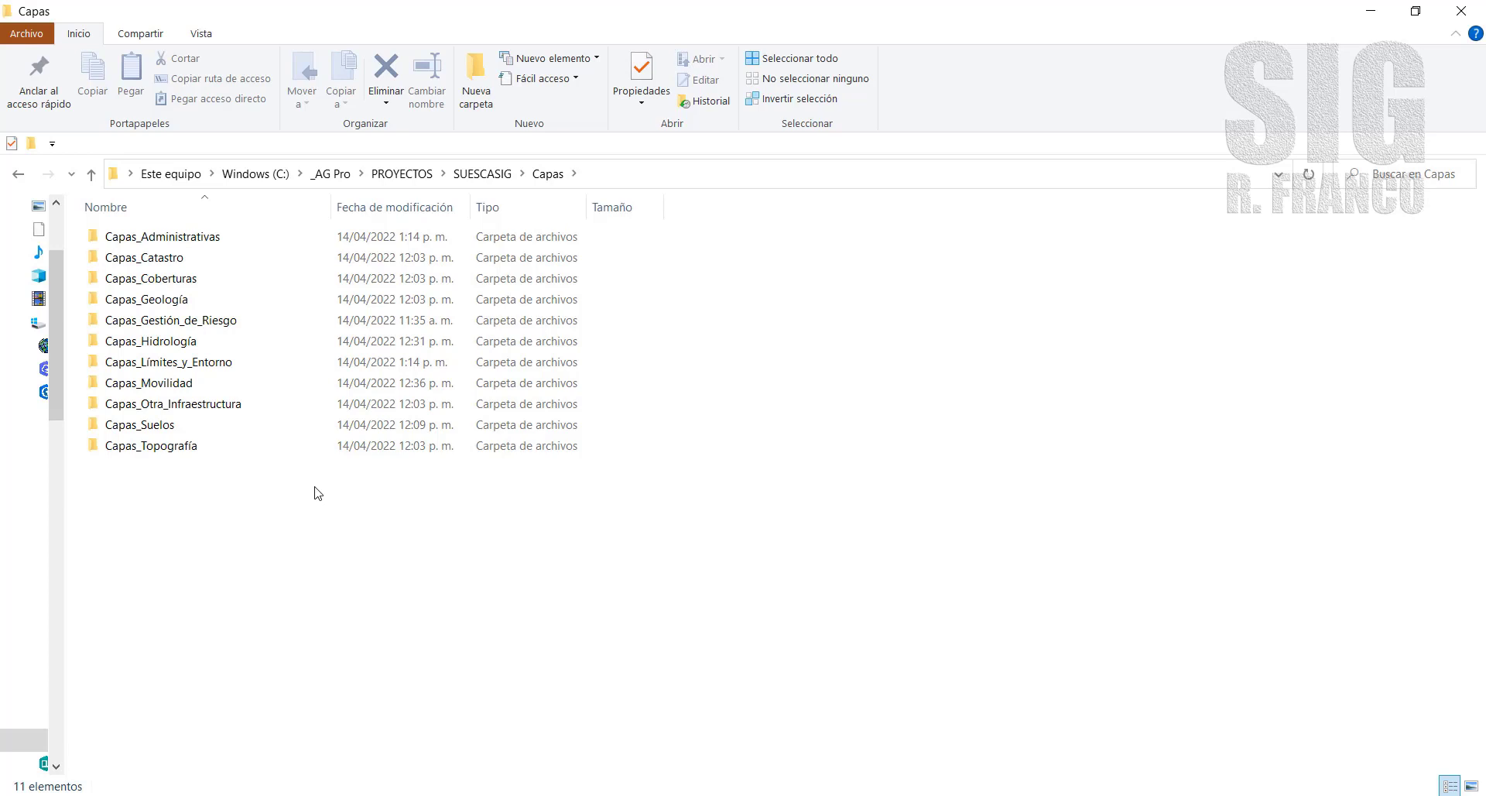
{"action": "double_click", "coordinate": [186, 362]}
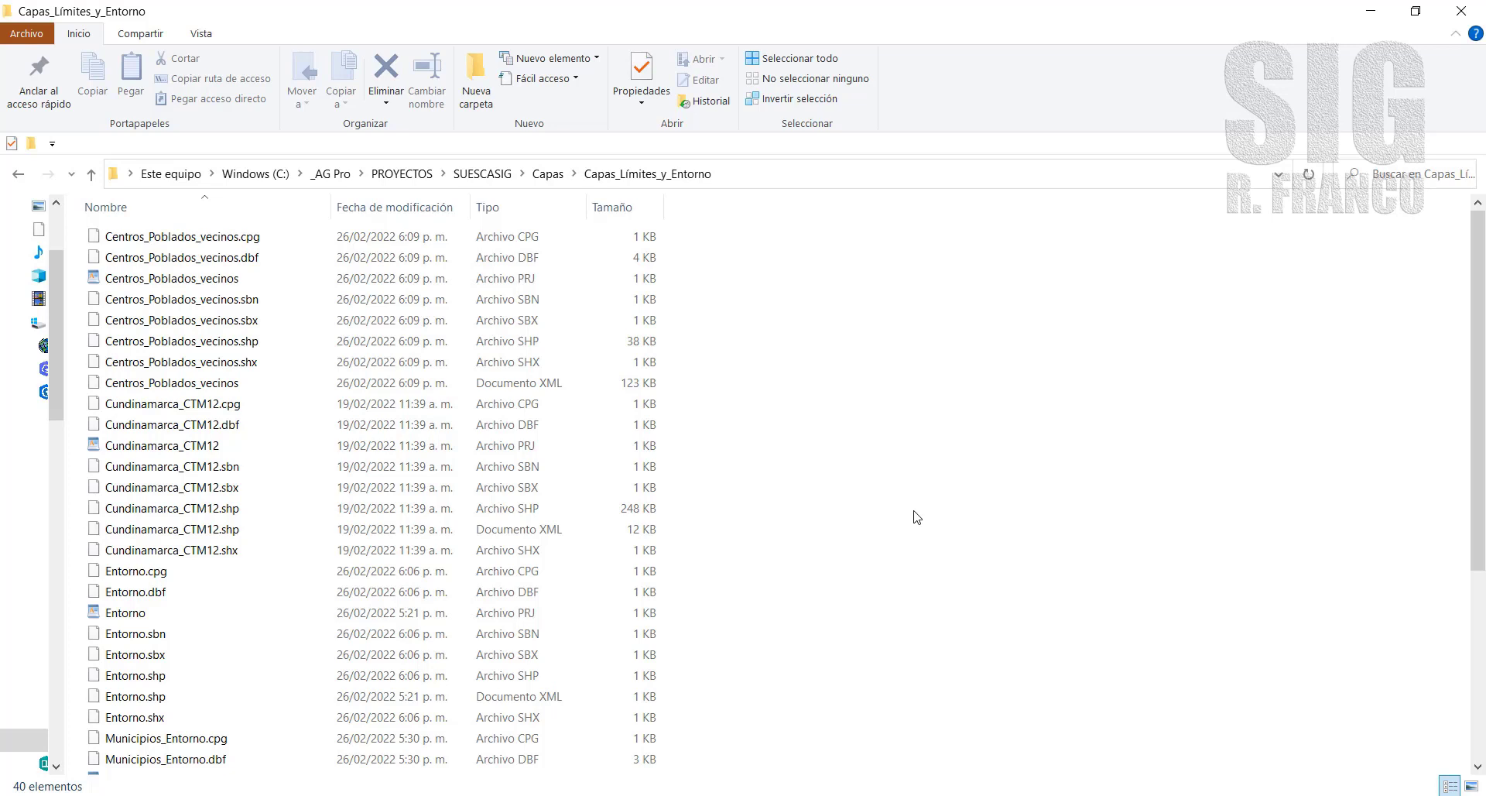
Examine the component files of the Centros_Poblados_vecinos, Cundinamarca_CTM12, Entorno, Municipios_Entorno and Suesca_Municipio shapefiles
{"action": "left_click_drag", "start_coordinate": [684, 230], "coordinate": [291, 389]}
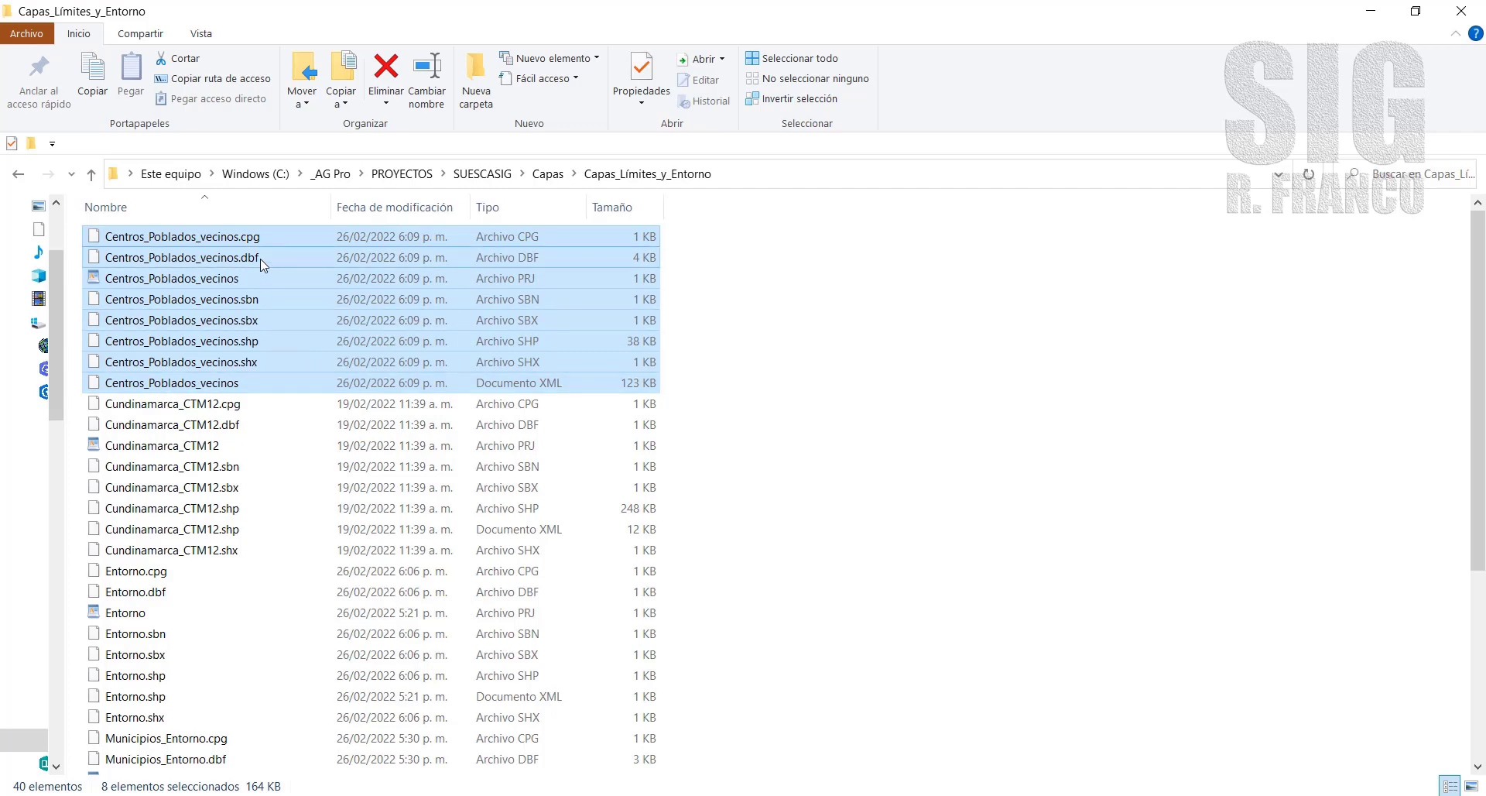
{"action": "left_click", "coordinate": [686, 415]}
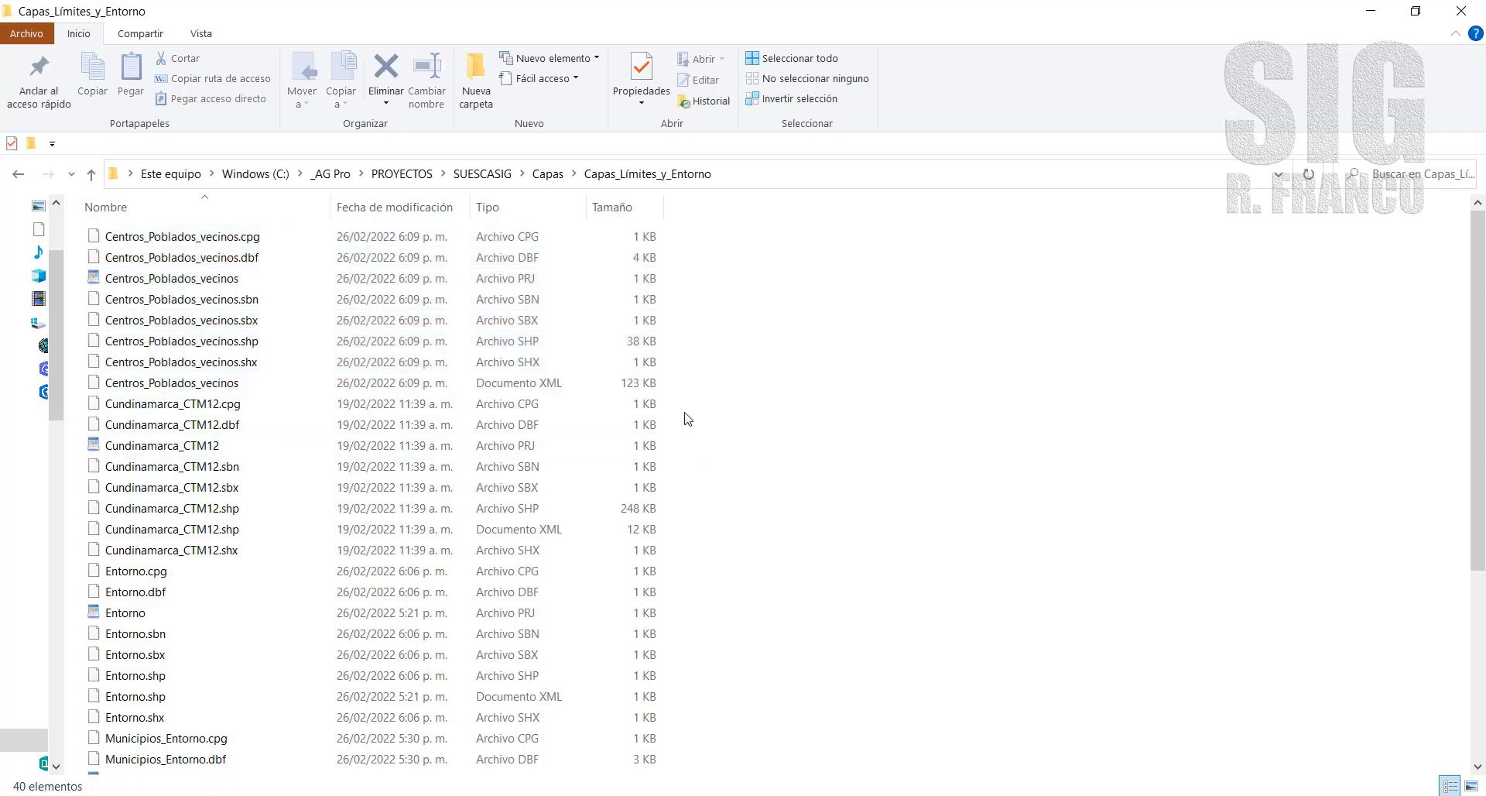
{"action": "left_click_drag", "start_coordinate": [685, 397], "coordinate": [290, 569]}
{"action": "scroll", "coordinate": [769, 564], "scroll_direction": "down", "scroll_amount": 3}
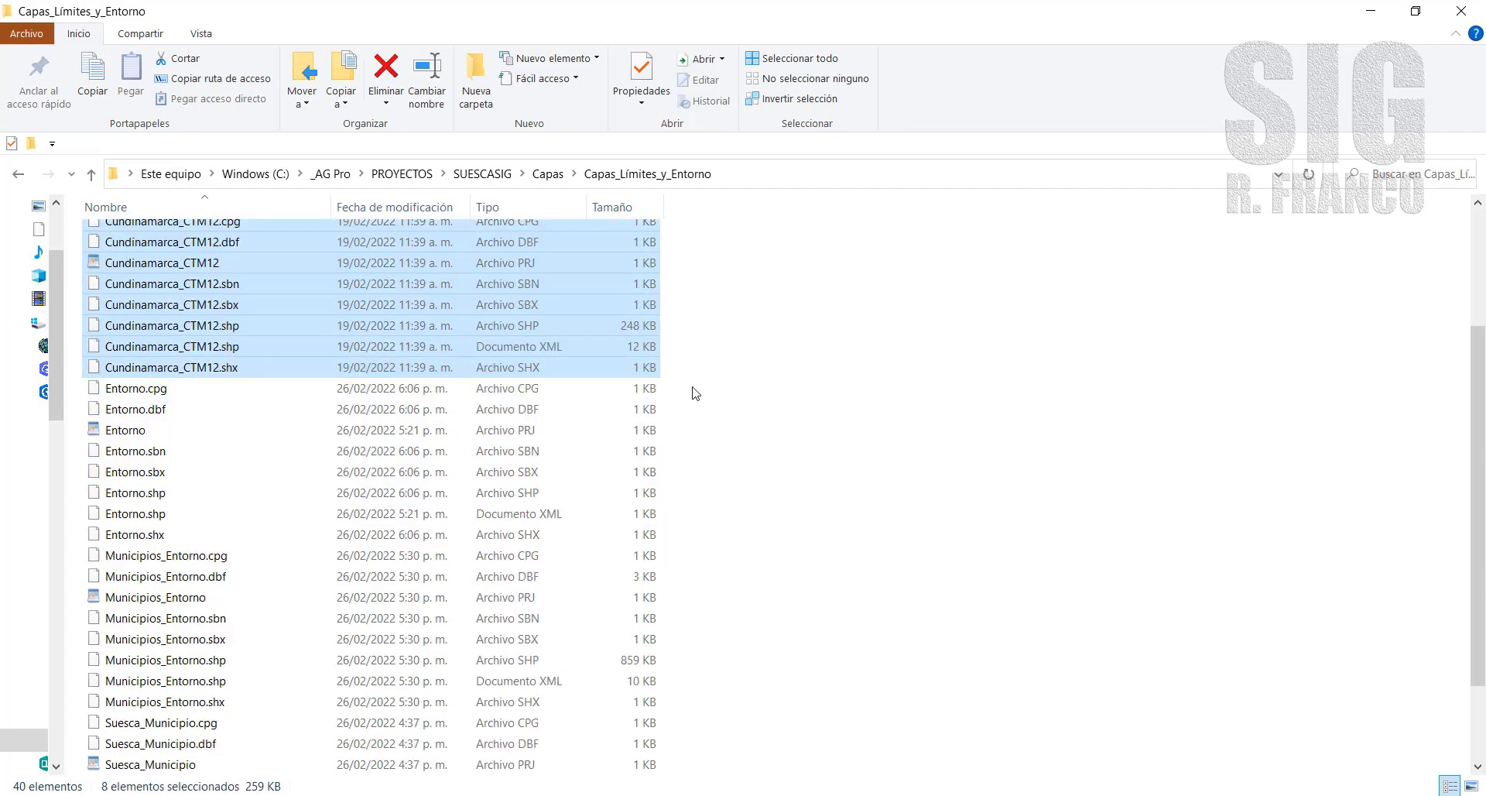
{"action": "left_click_drag", "start_coordinate": [689, 384], "coordinate": [305, 534]}
{"action": "scroll", "coordinate": [840, 457], "scroll_direction": "down", "scroll_amount": 2}
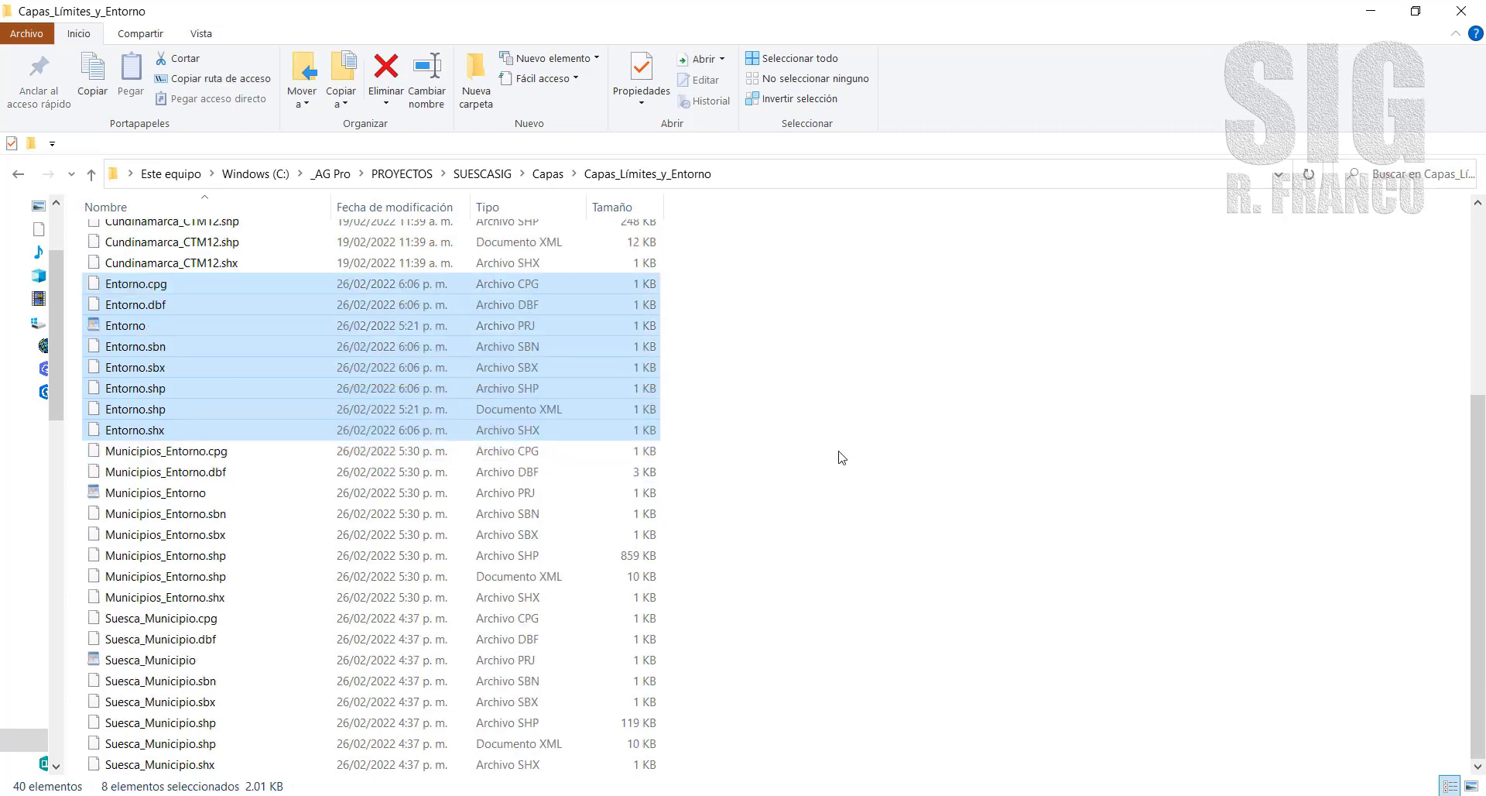
{"action": "left_click_drag", "start_coordinate": [699, 453], "coordinate": [295, 600]}
{"action": "left_click", "coordinate": [743, 626]}
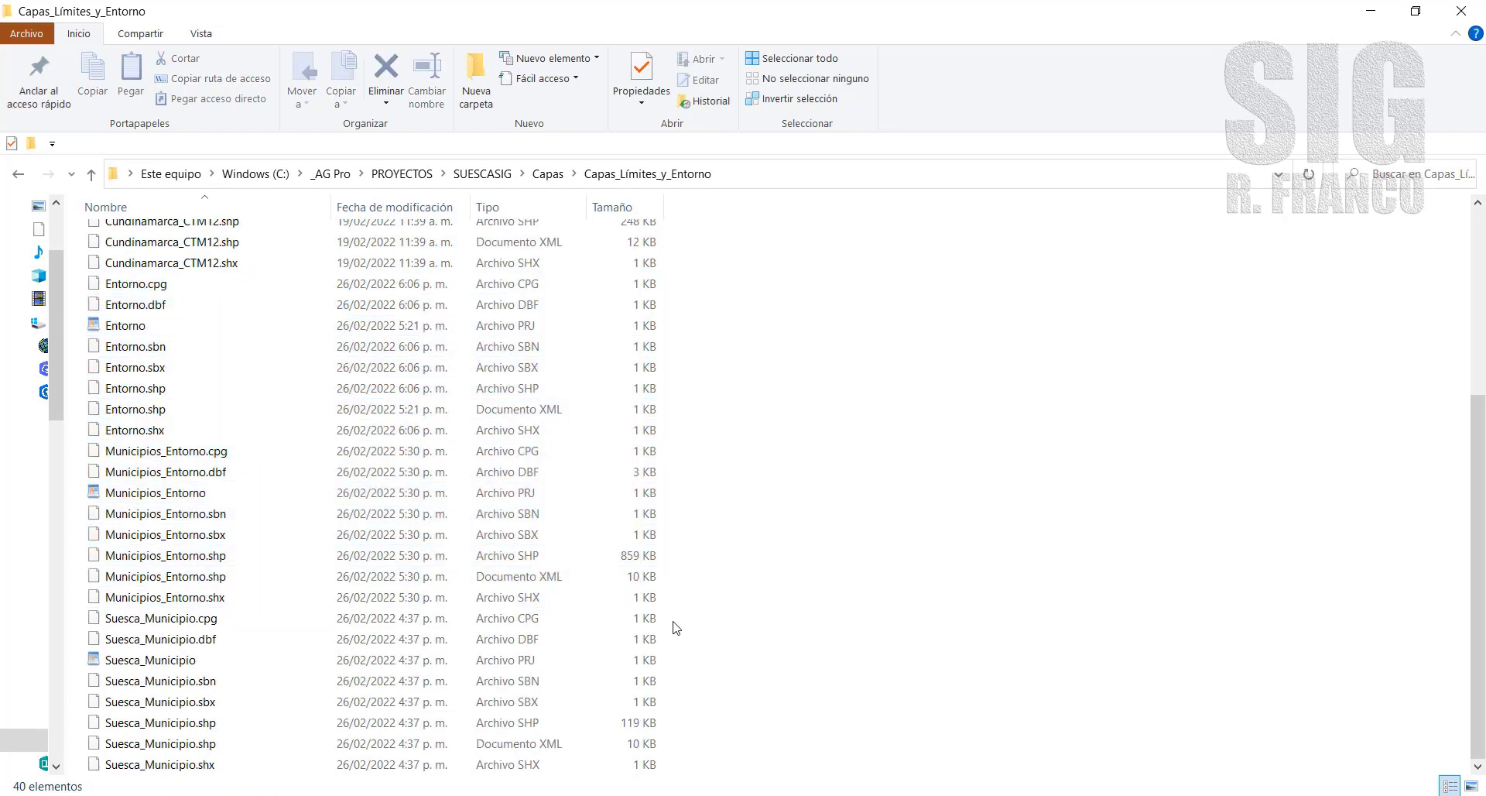
{"action": "left_click_drag", "start_coordinate": [677, 616], "coordinate": [436, 766]}
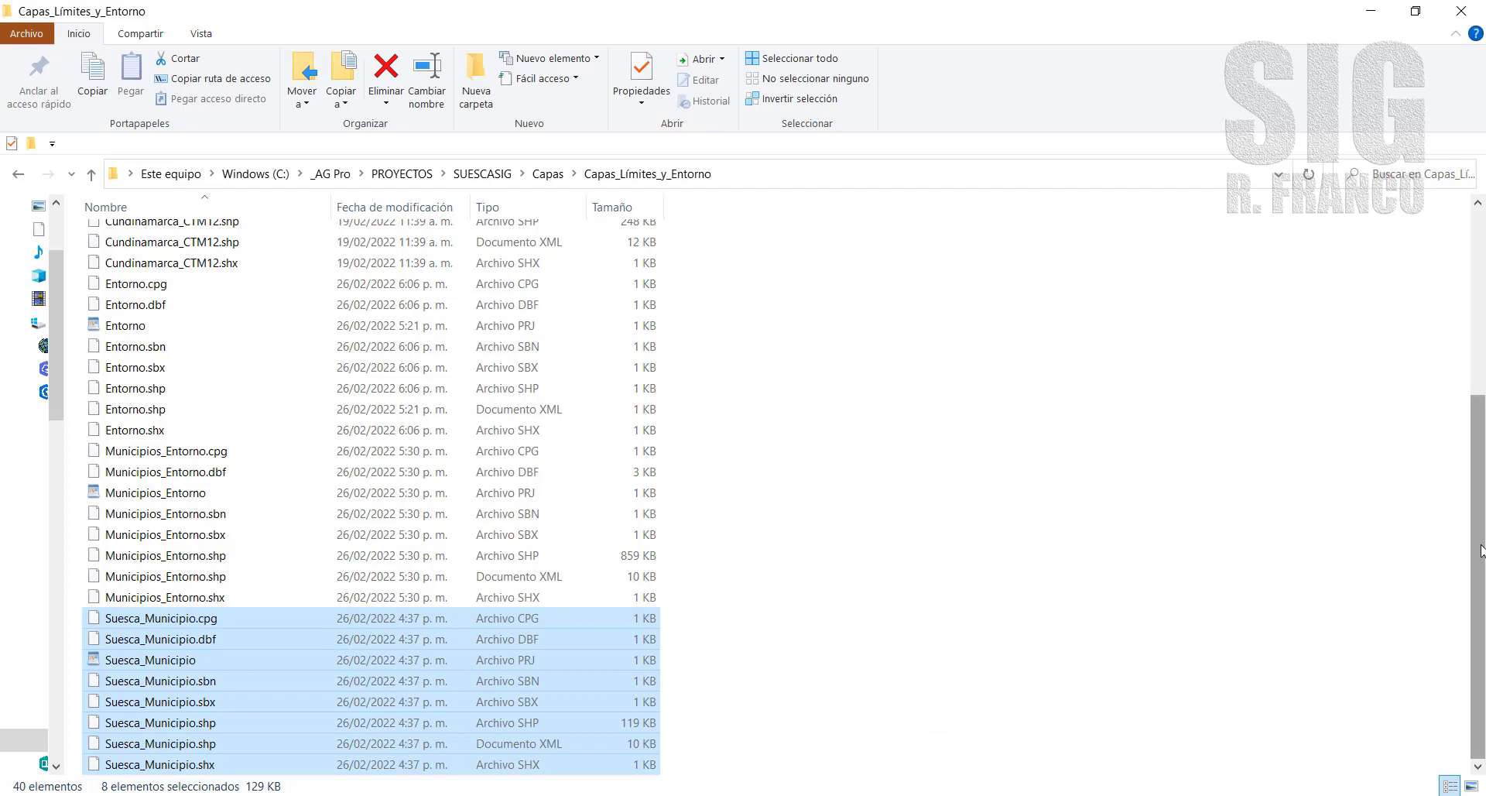
{"action": "mouse_move", "coordinate": [1480, 555]}
{"action": "left_mouse_down"}
{"action": "mouse_move", "coordinate": [1480, 374]}
{"action": "mouse_move", "coordinate": [1482, 562]}
{"action": "left_mouse_up"}
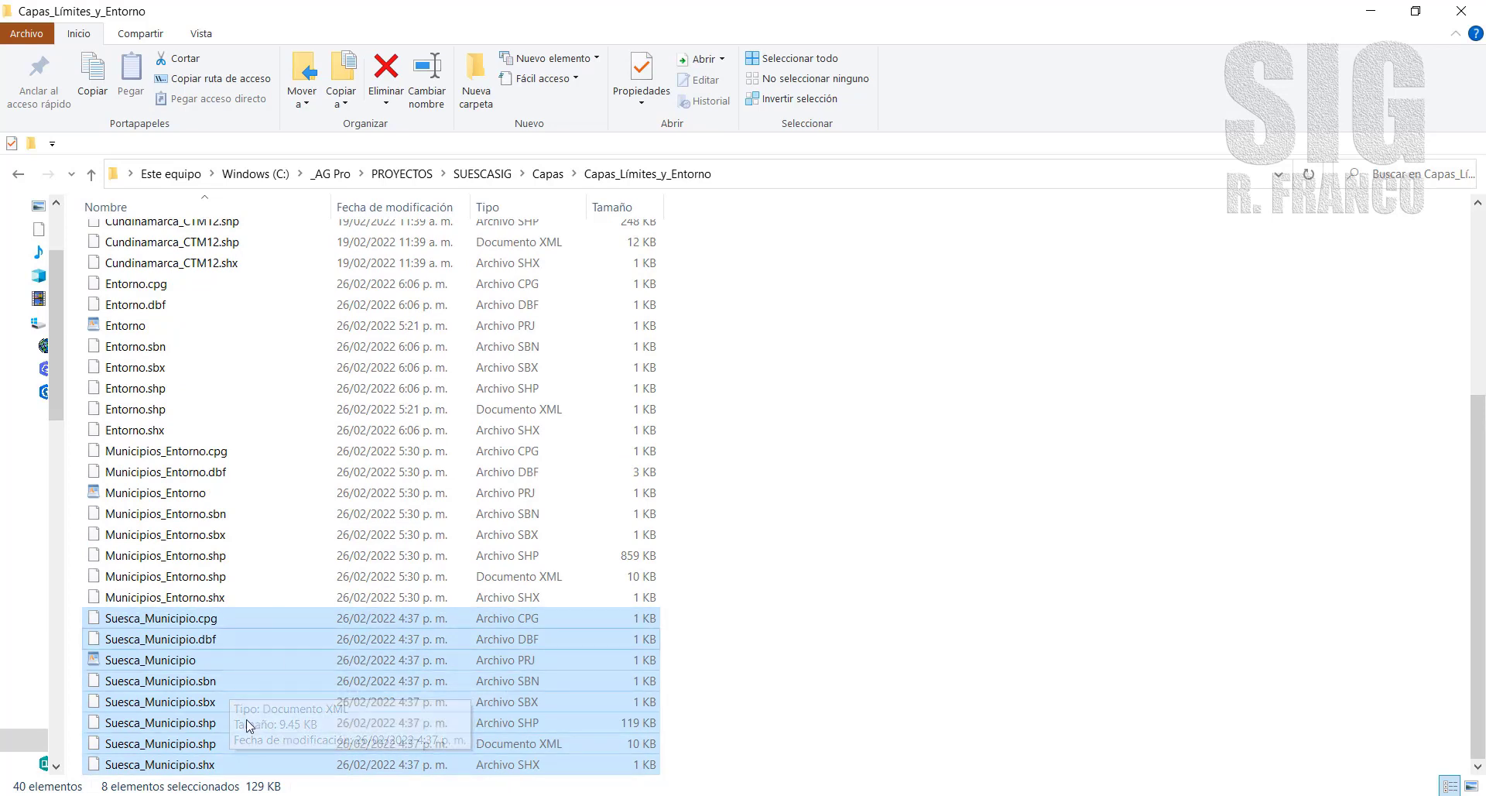
{"action": "left_click", "coordinate": [779, 597]}
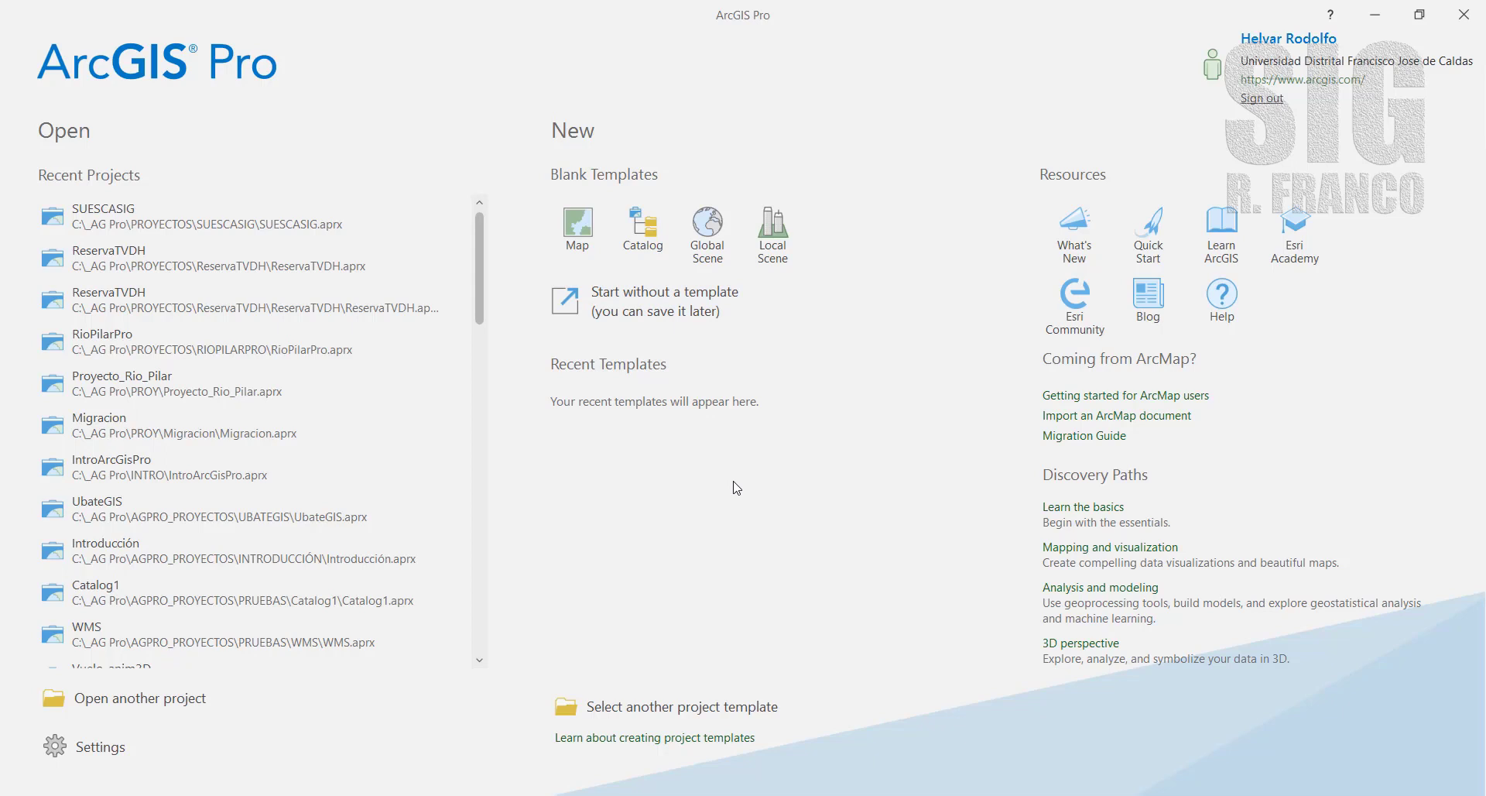
In ArcGIS Pro, start a new project from the blank Map template and name it SuescaSIG
{"action": "left_click", "coordinate": [577, 235]}
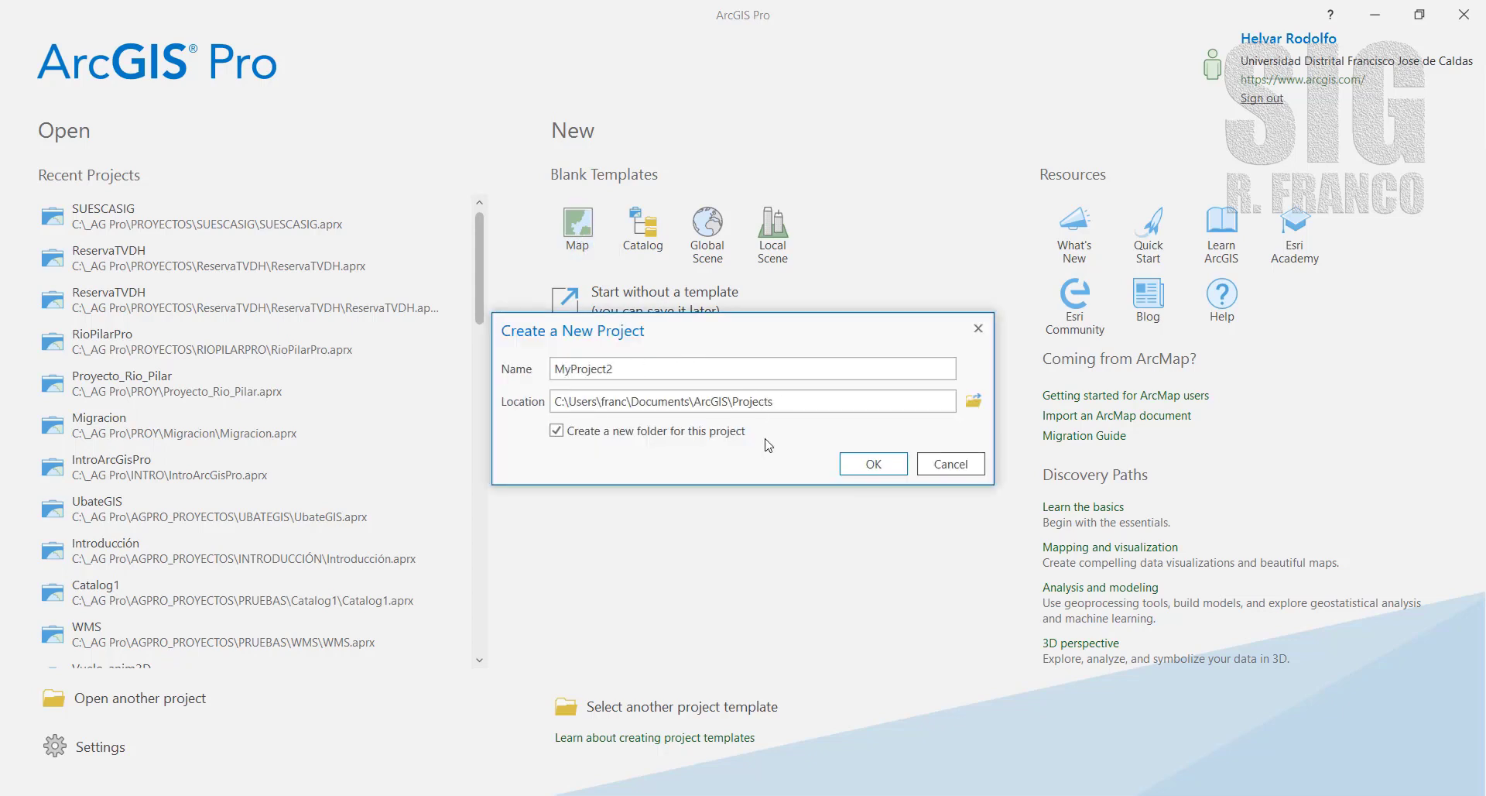
{"action": "left_click", "coordinate": [510, 357]}
{"action": "type", "text": "SuescaSIG"}
Set the project location to C:\_AG Pro\PROYECTOS\SUESCASIG and create the project without making a new folder for it
{"action": "left_click", "coordinate": [974, 401]}
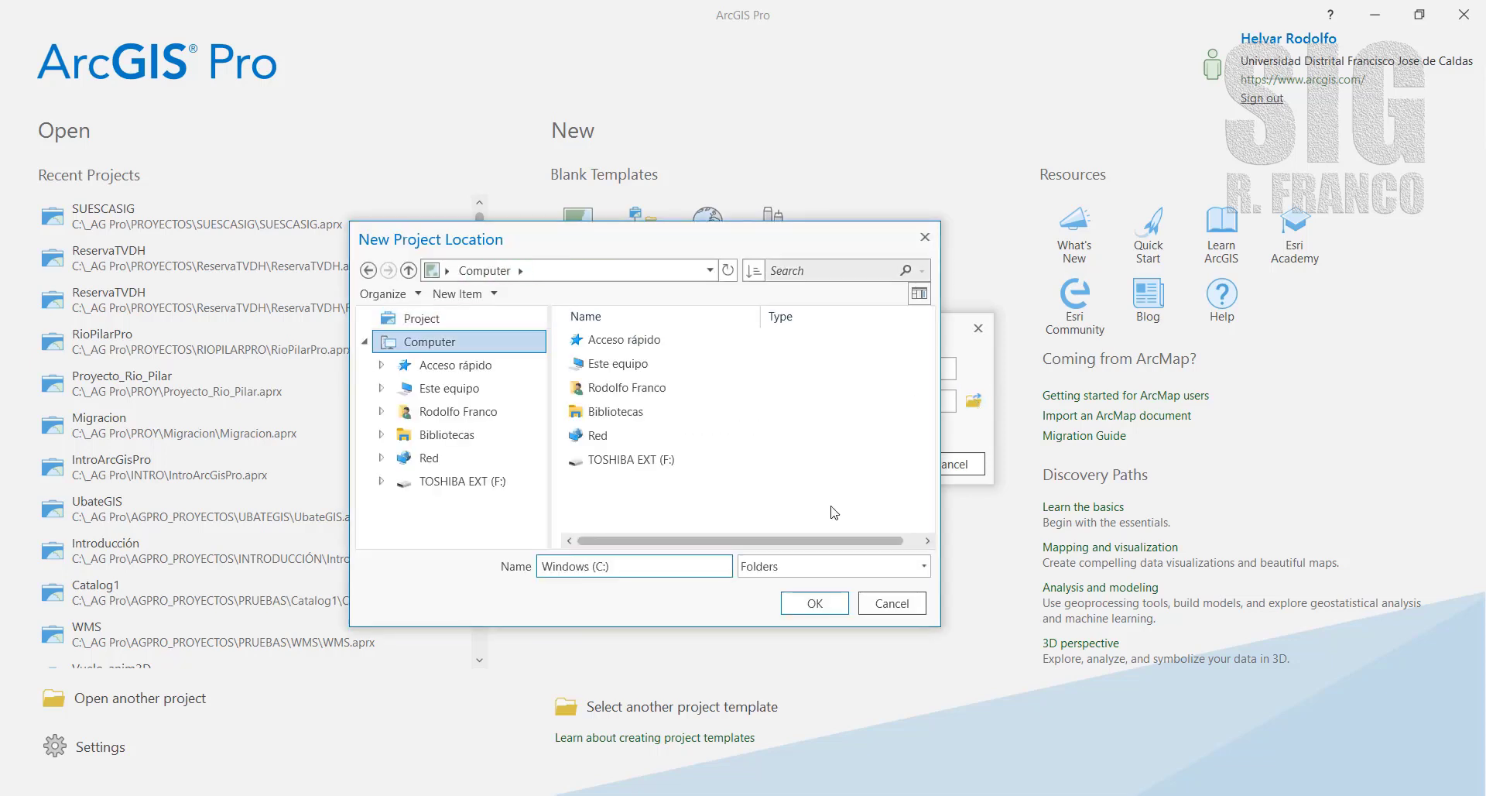
{"action": "double_click", "coordinate": [639, 365]}
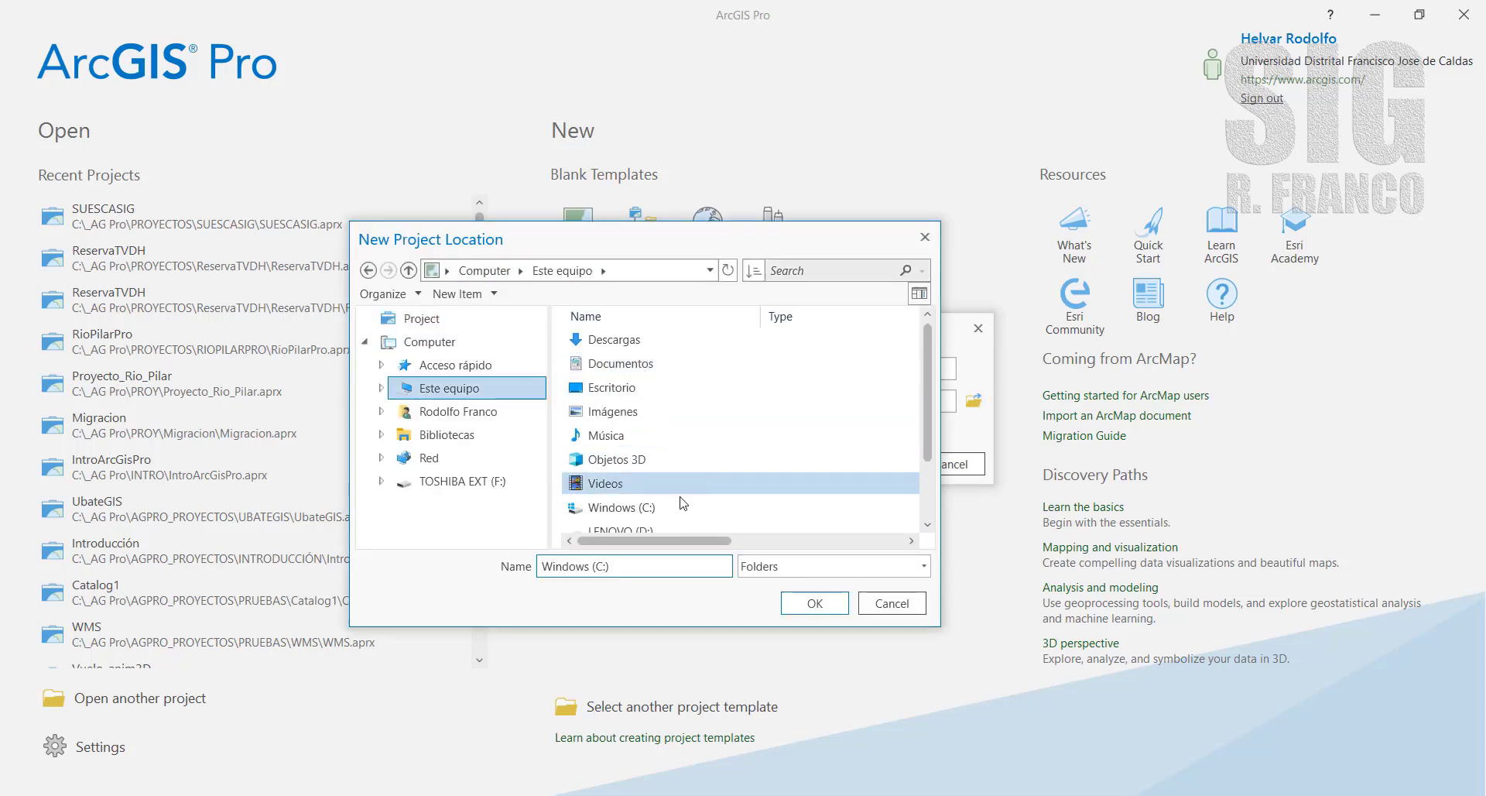
{"action": "double_click", "coordinate": [657, 509]}
{"action": "double_click", "coordinate": [662, 388]}
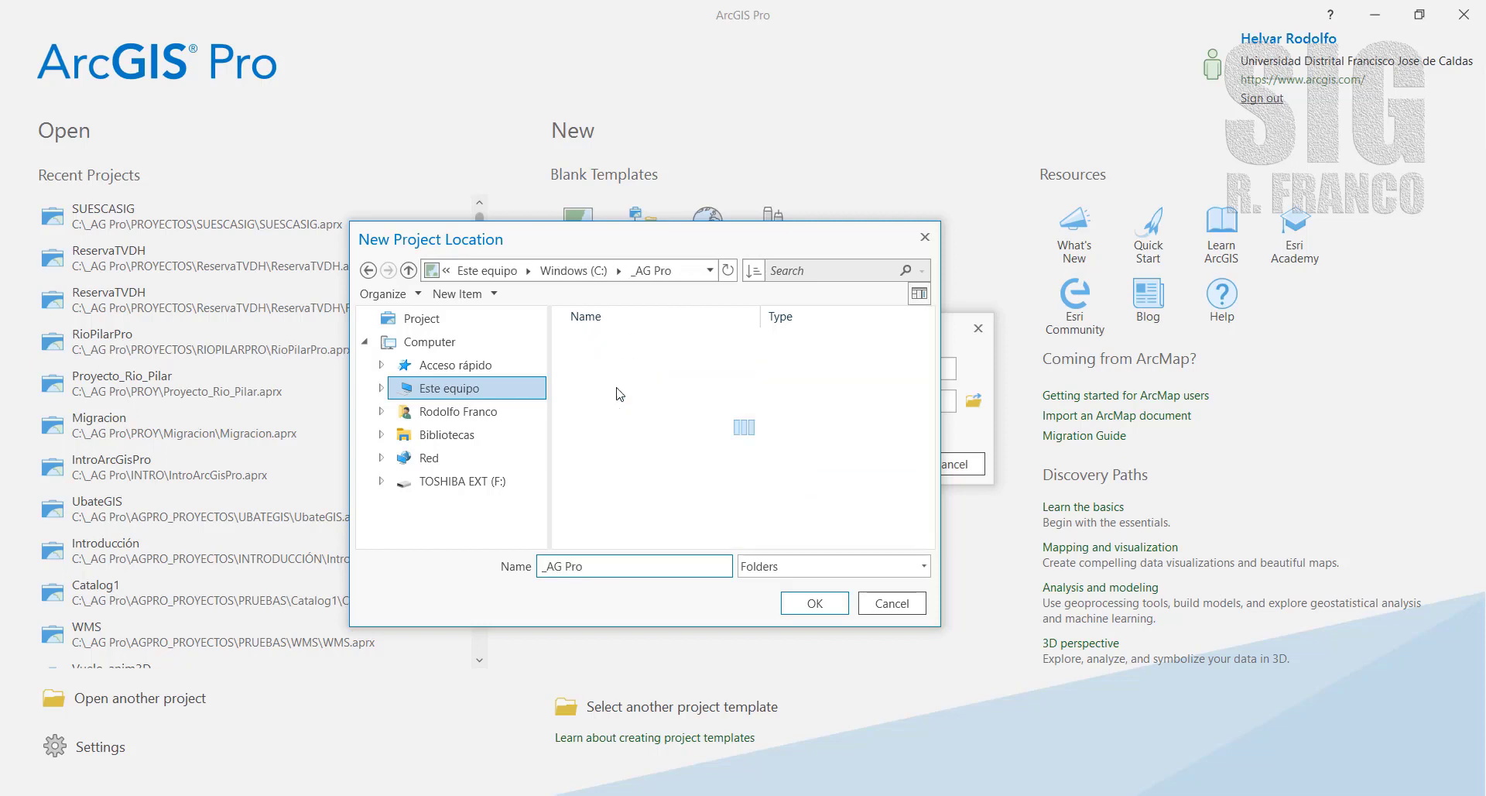
{"action": "scroll", "coordinate": [684, 494], "scroll_direction": "down", "scroll_amount": 3}
{"action": "double_click", "coordinate": [626, 509]}
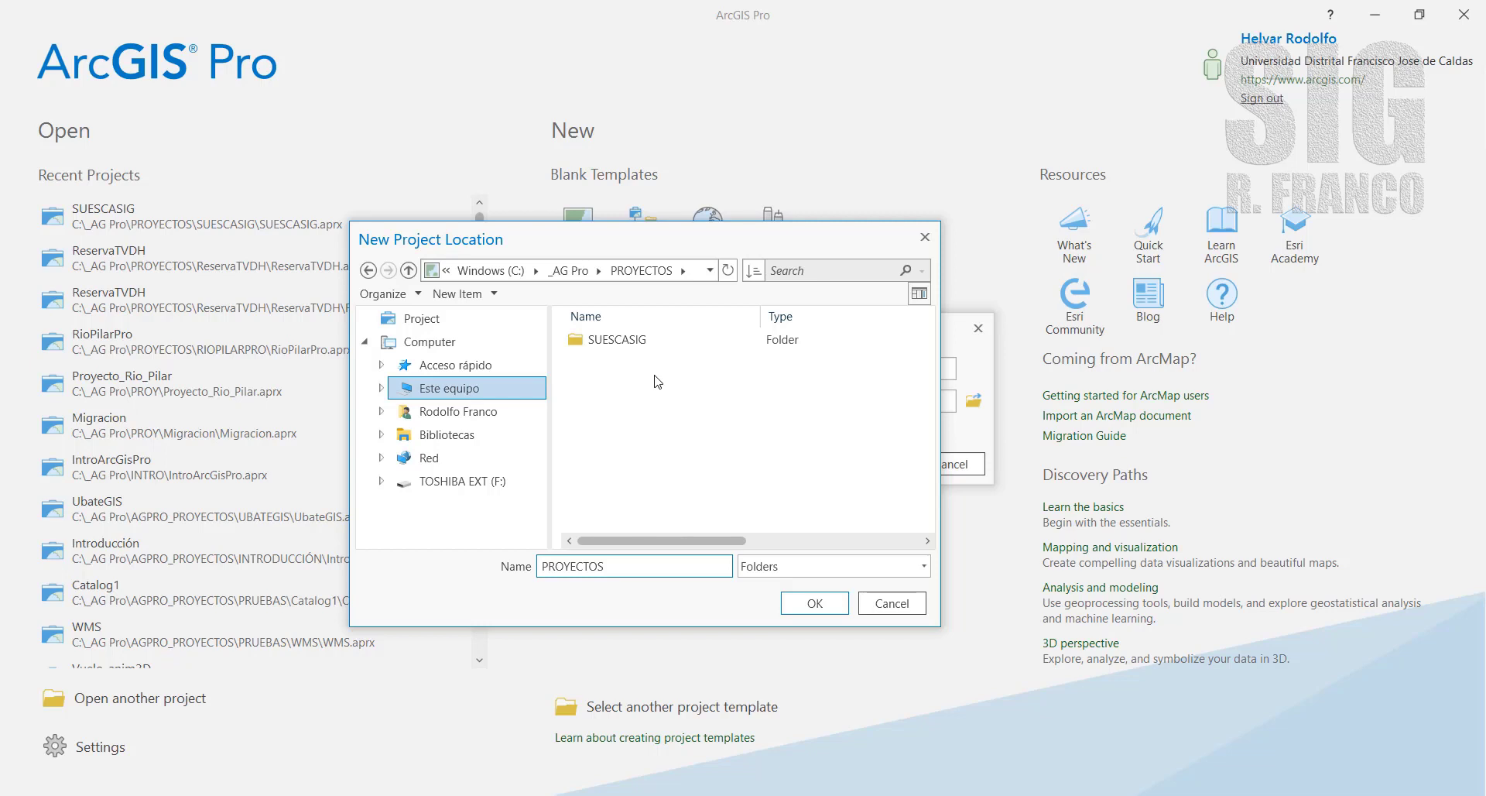
{"action": "left_click", "coordinate": [619, 341]}
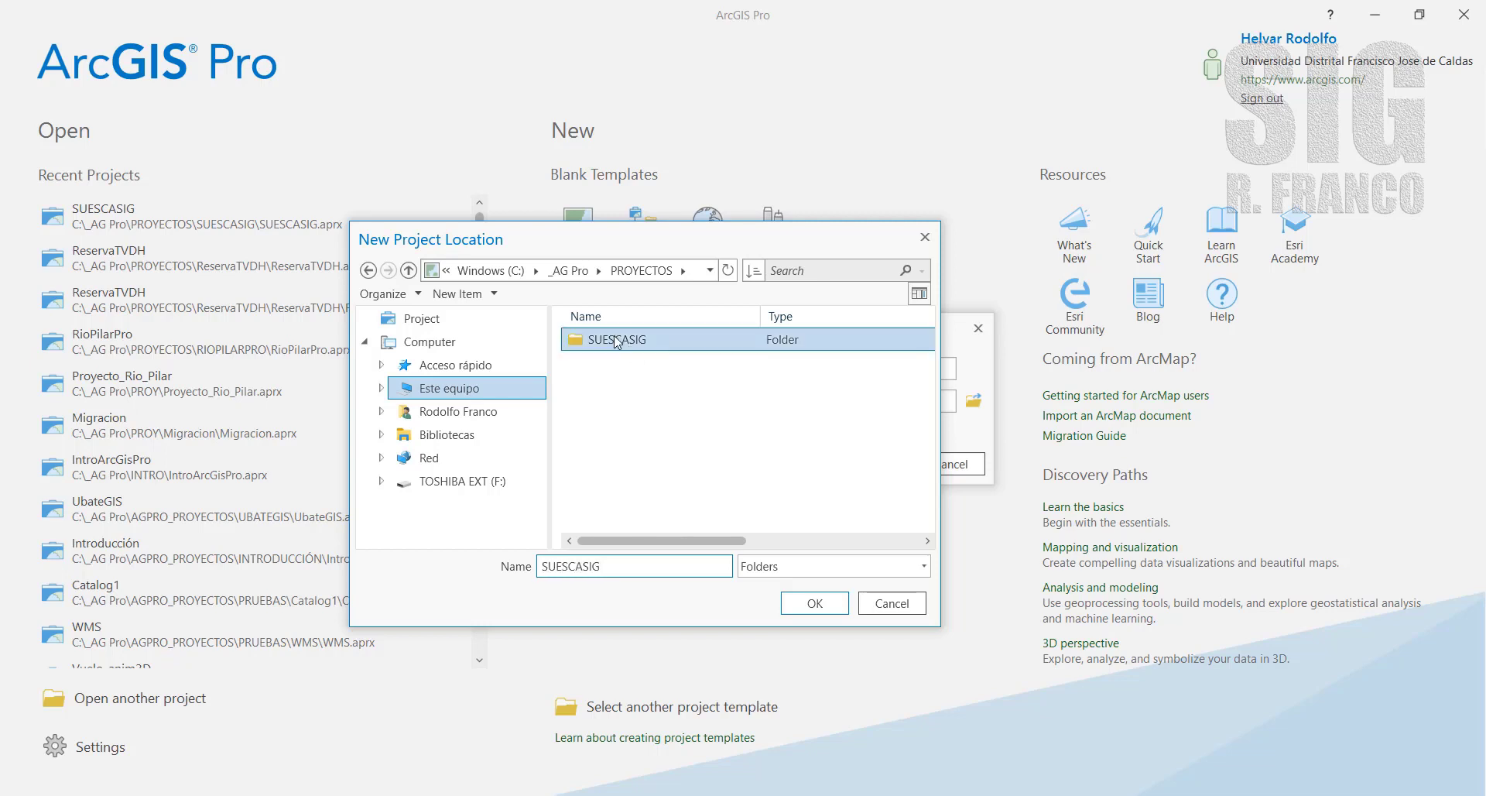
{"action": "left_click", "coordinate": [815, 605]}
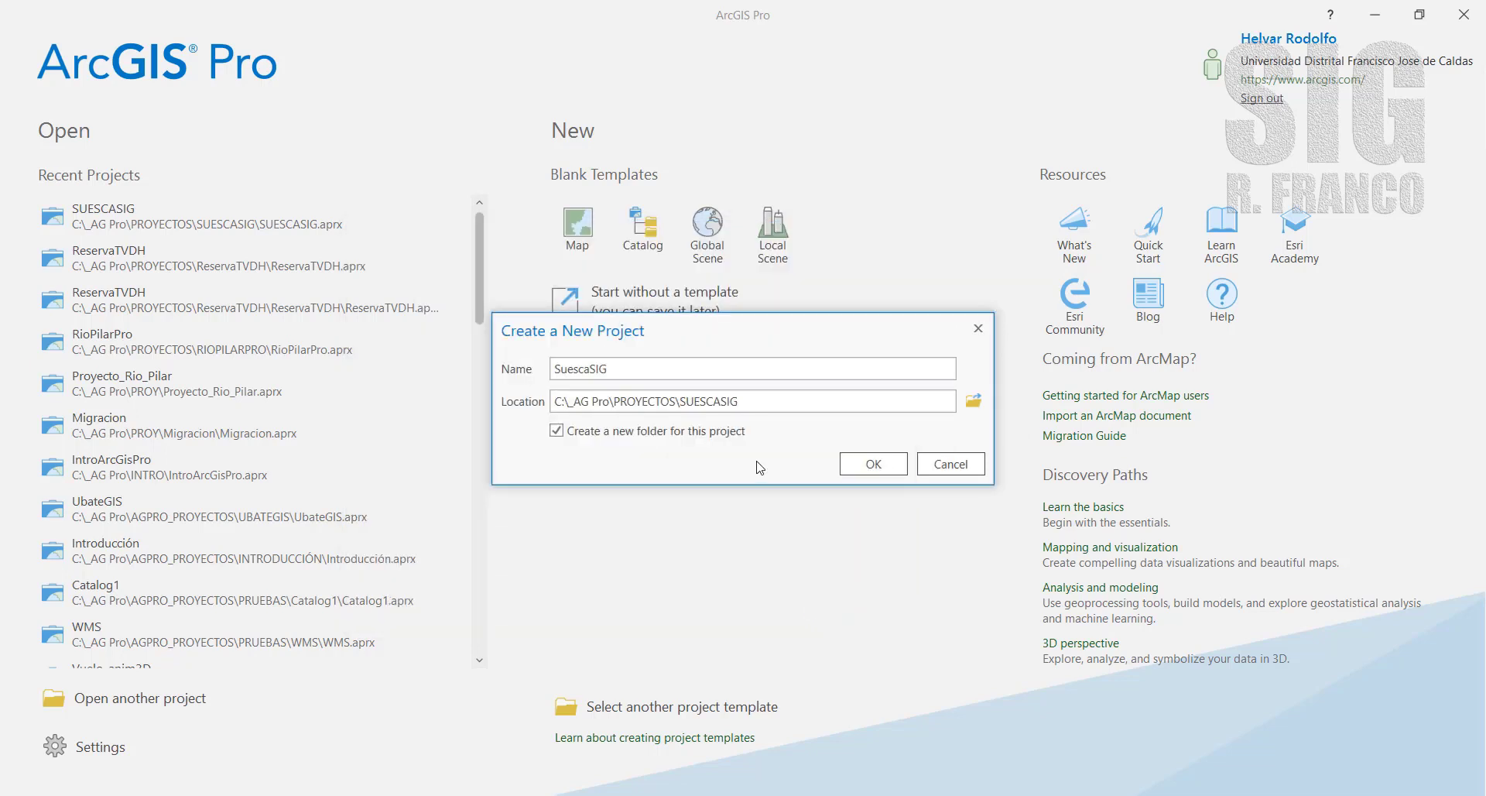
{"action": "left_click", "coordinate": [555, 430]}
{"action": "left_click", "coordinate": [861, 463]}
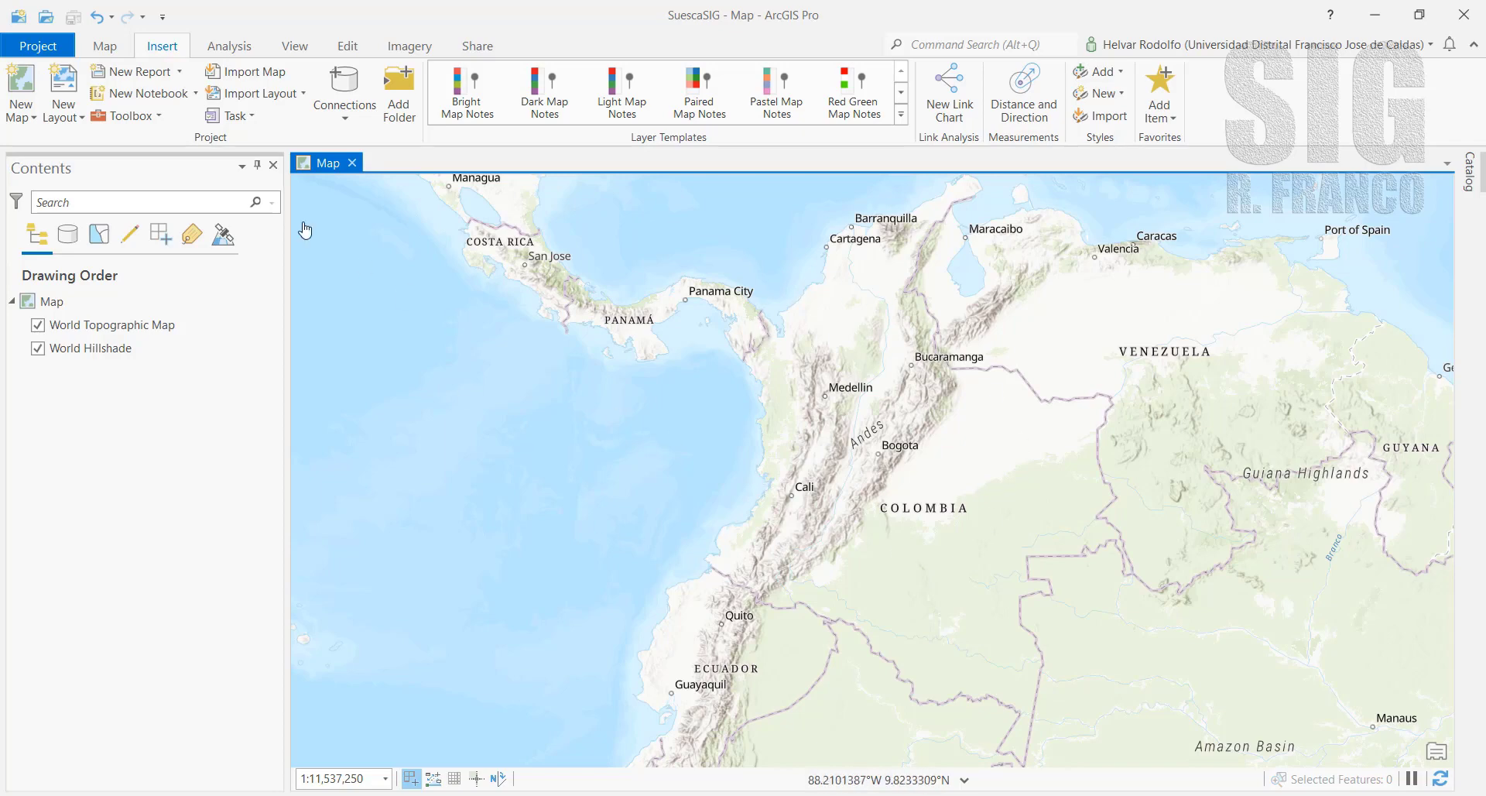
Change the map's basemap to Imagery Hybrid
{"action": "left_click", "coordinate": [103, 46]}
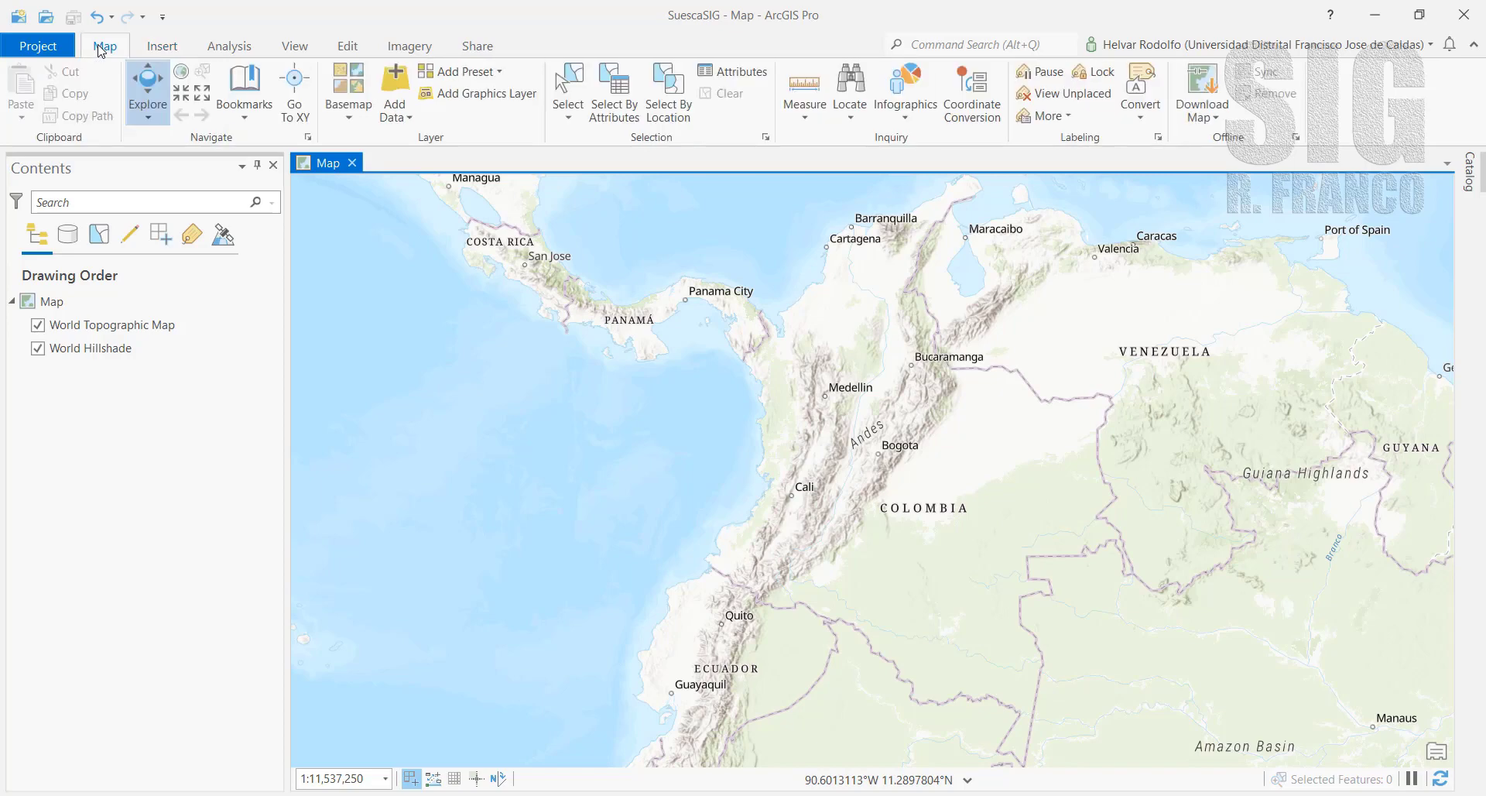
{"action": "left_click", "coordinate": [349, 124]}
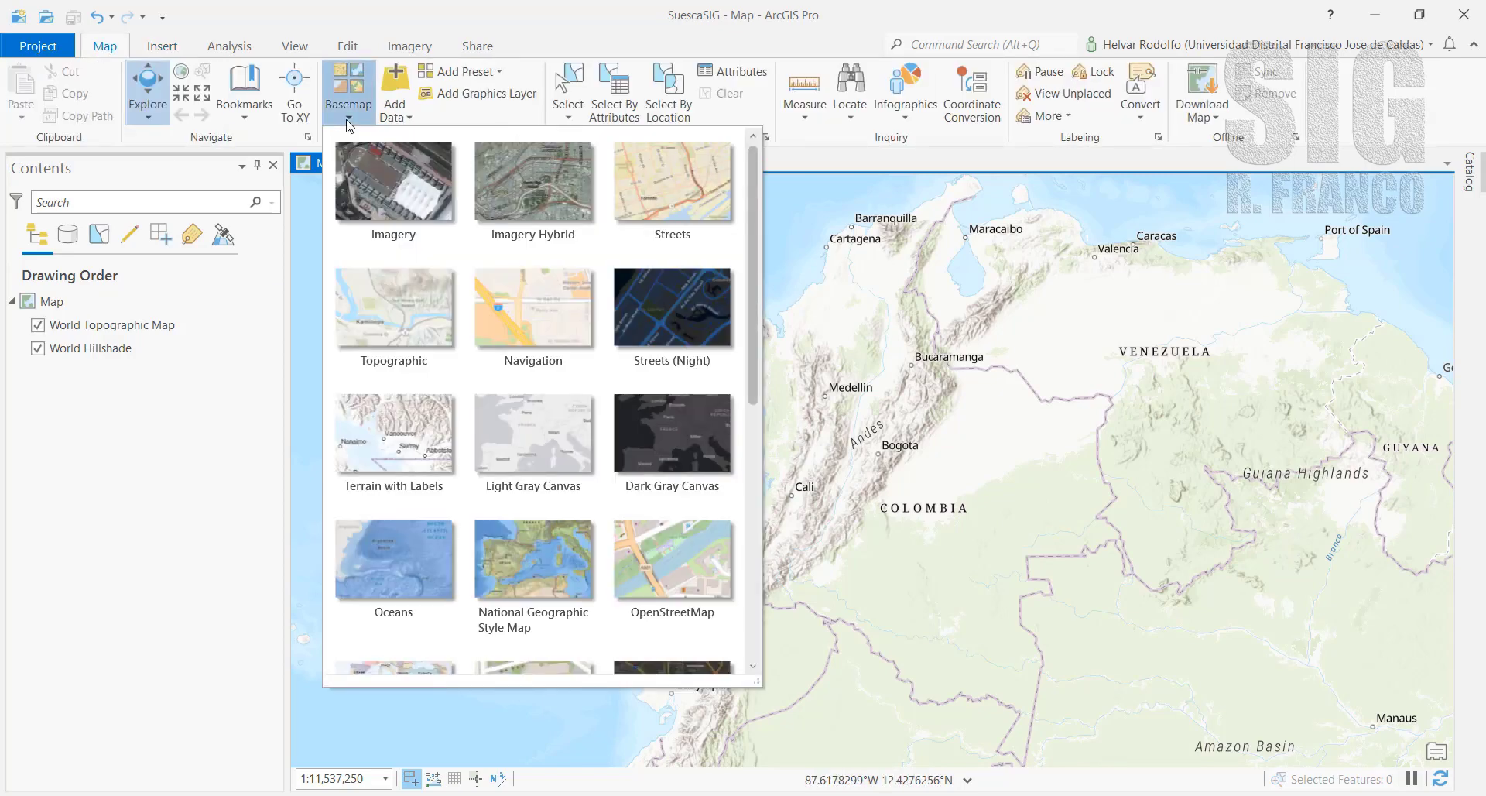
{"action": "scroll", "coordinate": [741, 291], "scroll_direction": "down", "scroll_amount": 1}
{"action": "scroll", "coordinate": [741, 290], "scroll_direction": "down", "scroll_amount": 5}
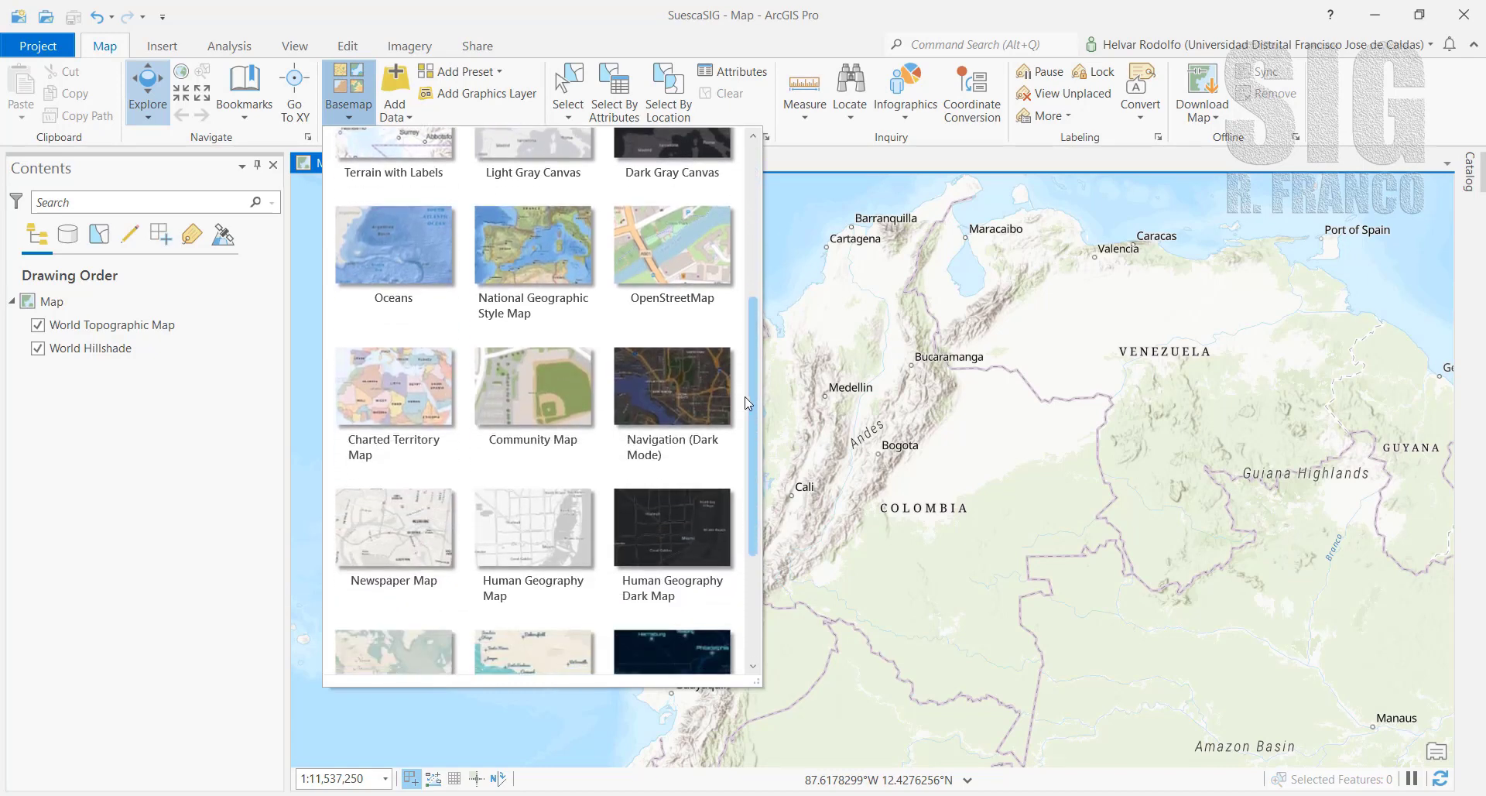
{"action": "scroll", "coordinate": [741, 291], "scroll_direction": "up", "scroll_amount": 7}
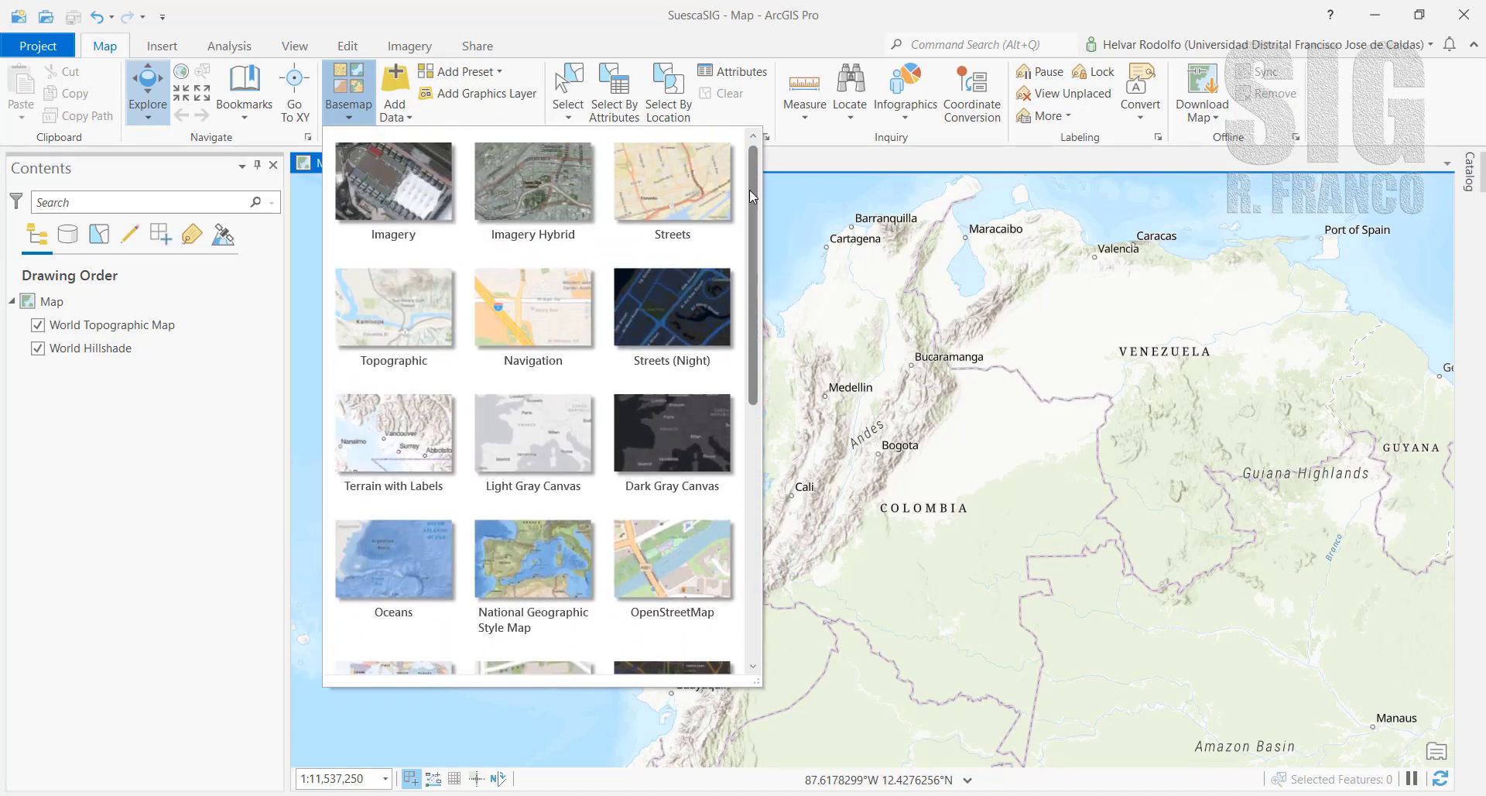
{"action": "left_click", "coordinate": [533, 206]}
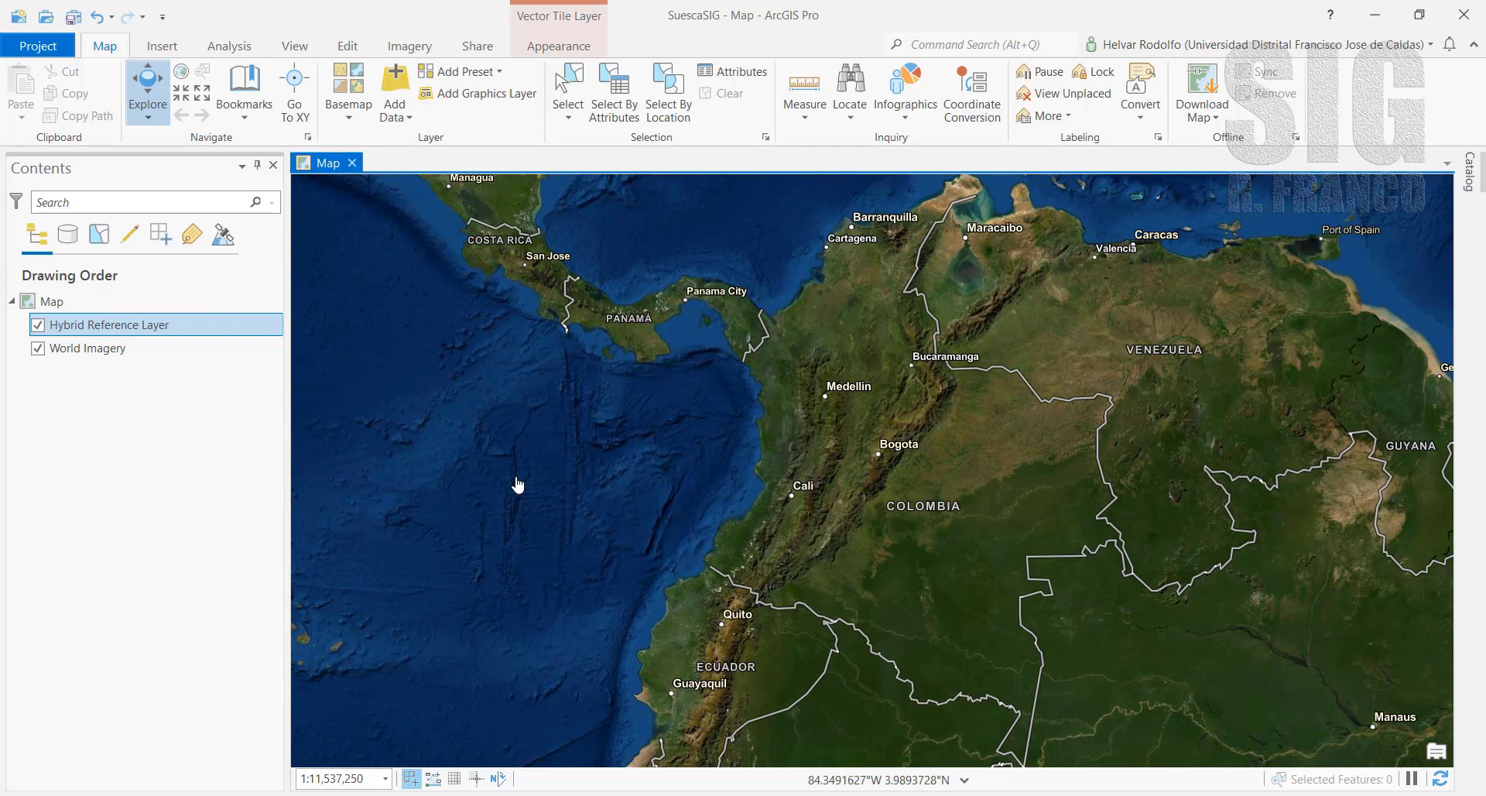
Add the Suesca_Municipio.shp shapefile to the map from the Capas_Límites_y_Entorno folder within SUESCASIG's Capas folder
{"action": "left_click", "coordinate": [411, 119]}
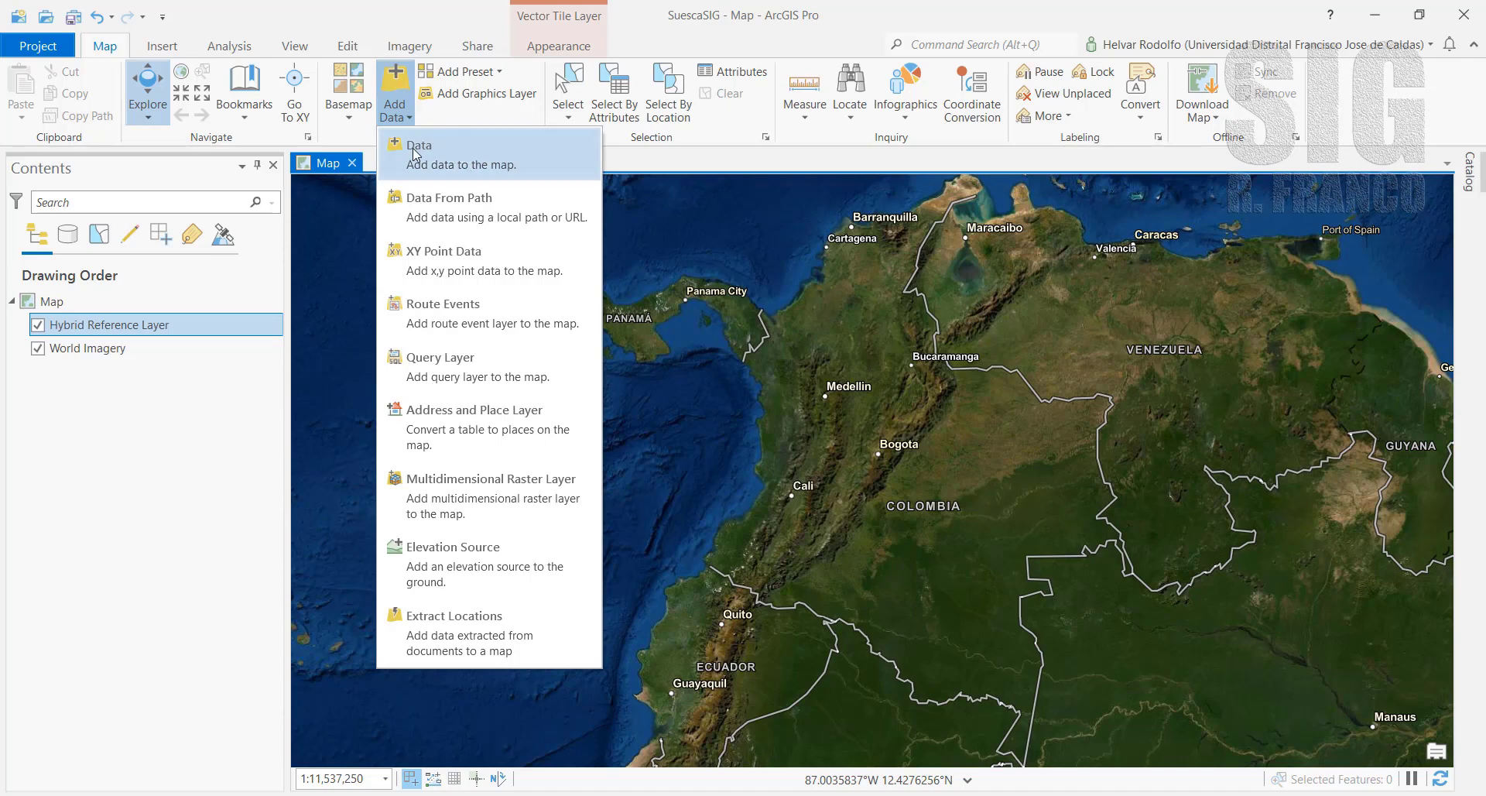
{"action": "left_click", "coordinate": [415, 153]}
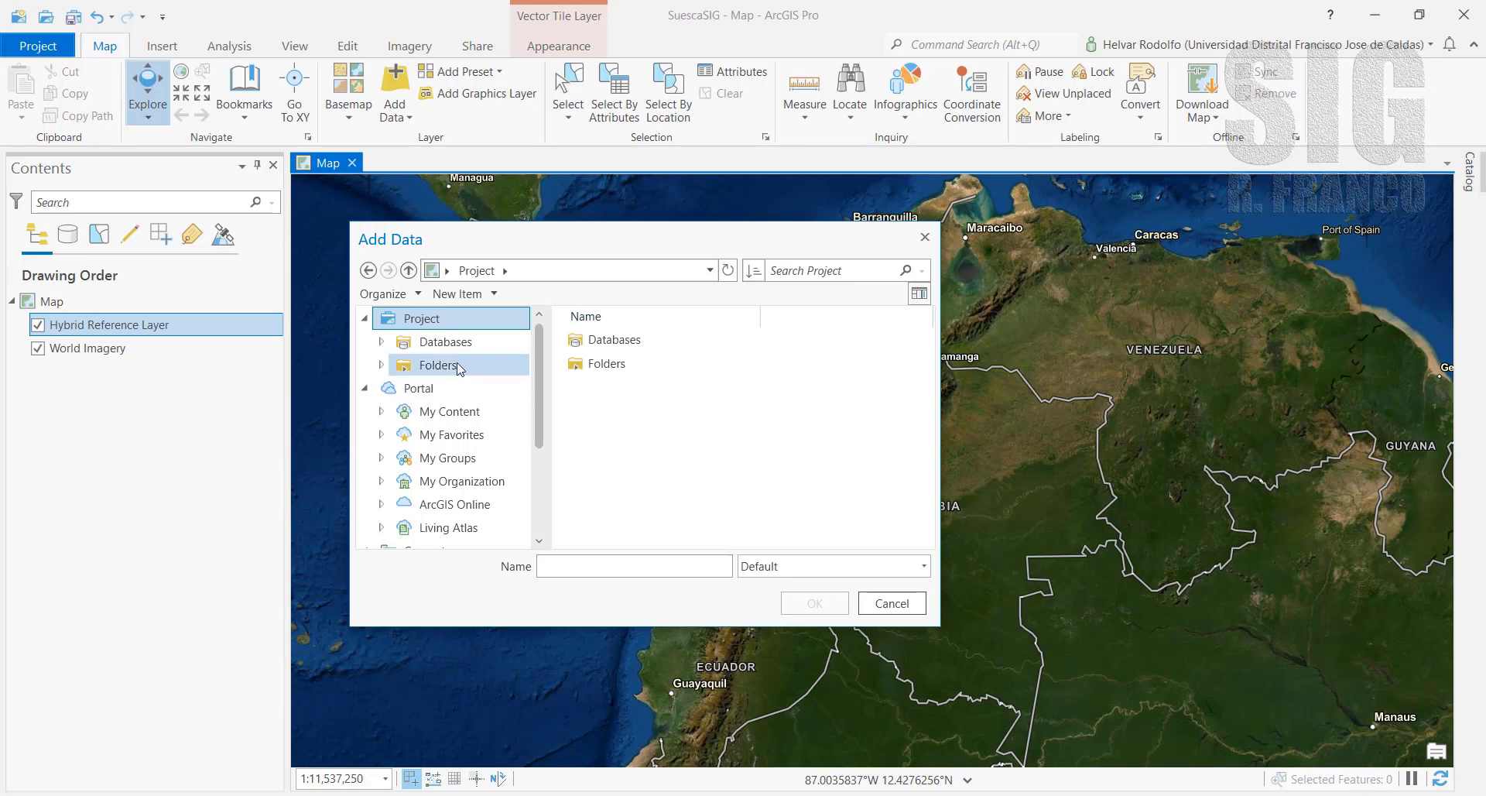
{"action": "left_click", "coordinate": [382, 365]}
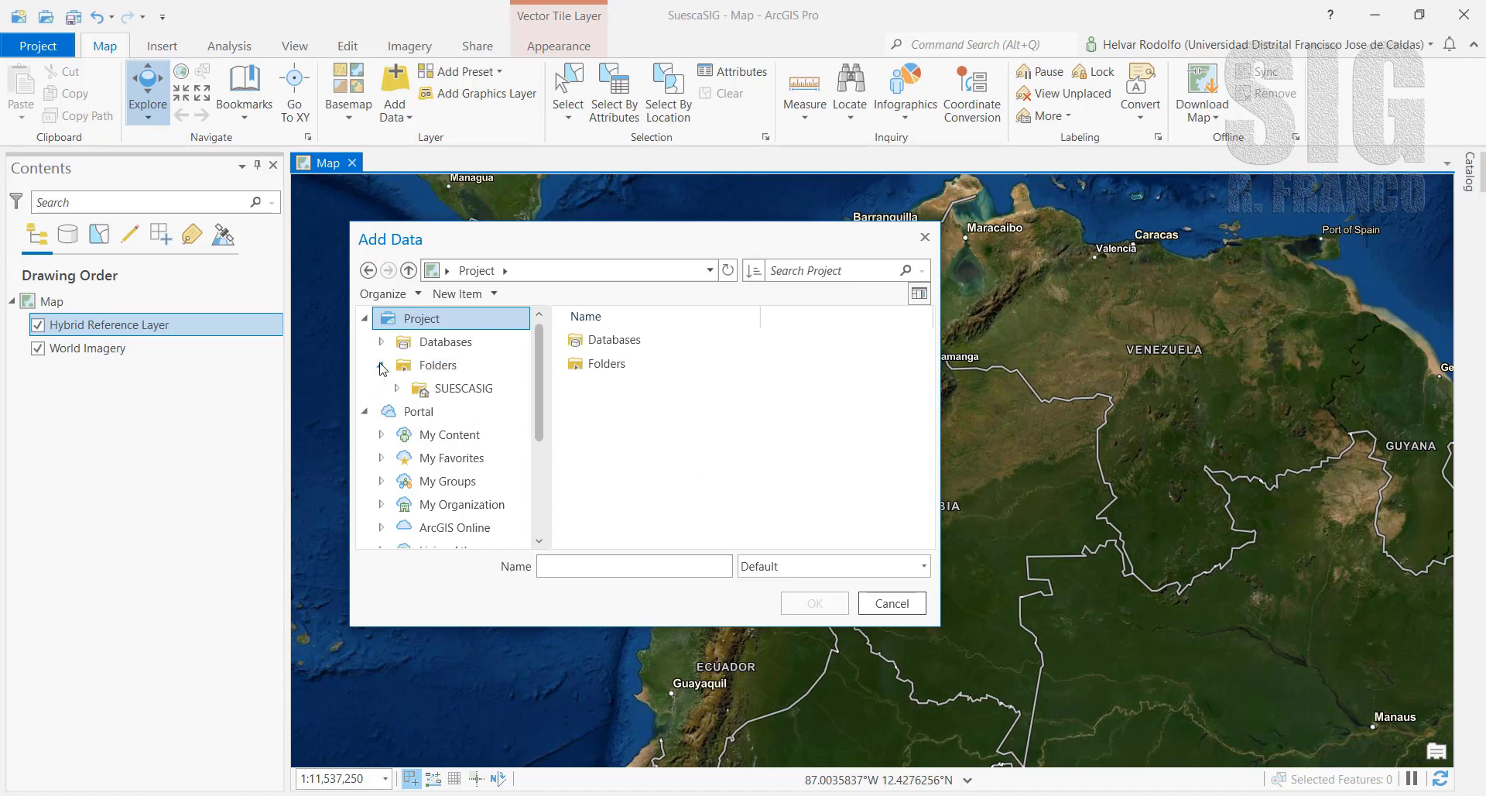
{"action": "left_click", "coordinate": [462, 389]}
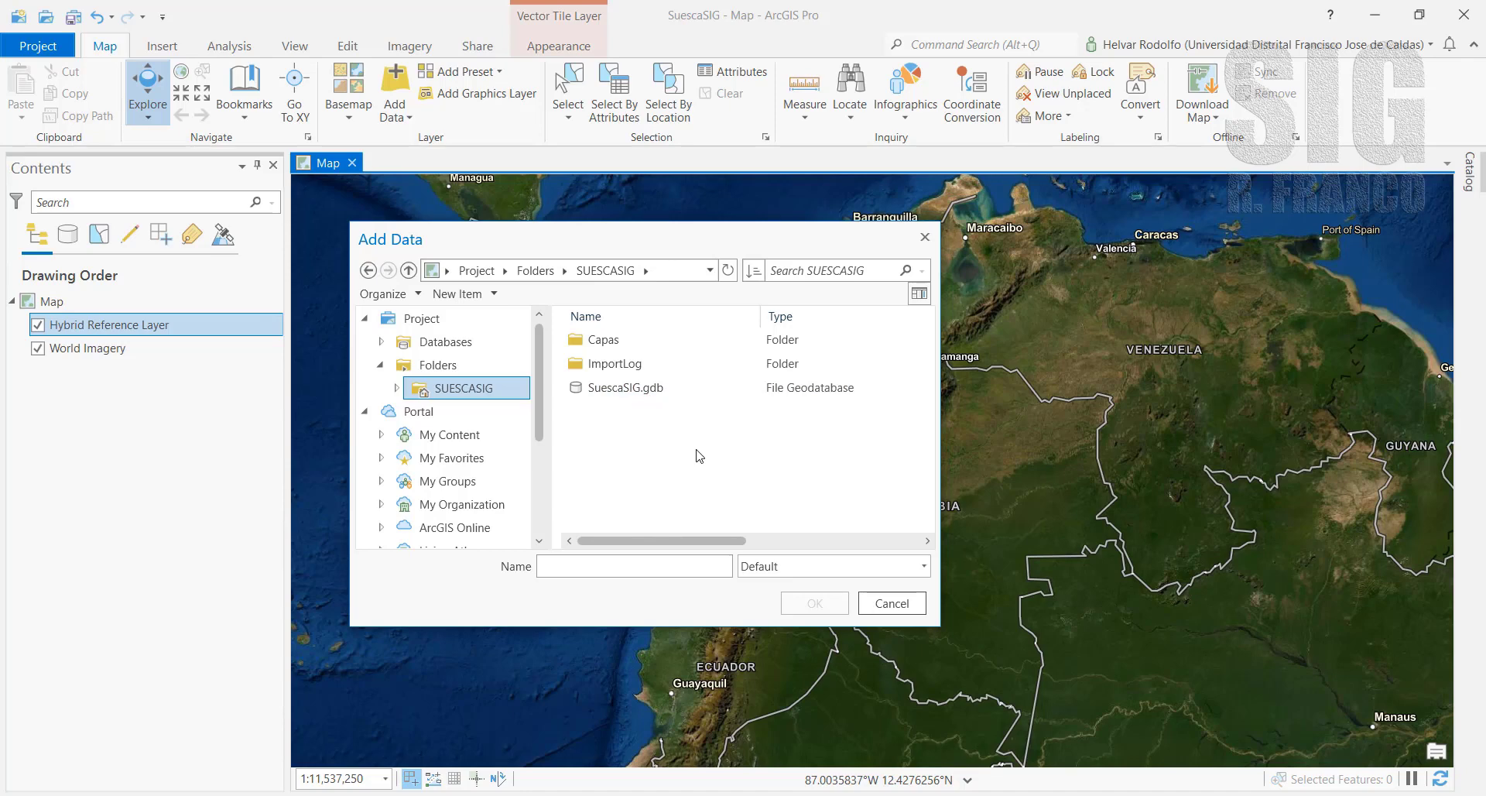
{"action": "left_click", "coordinate": [612, 340]}
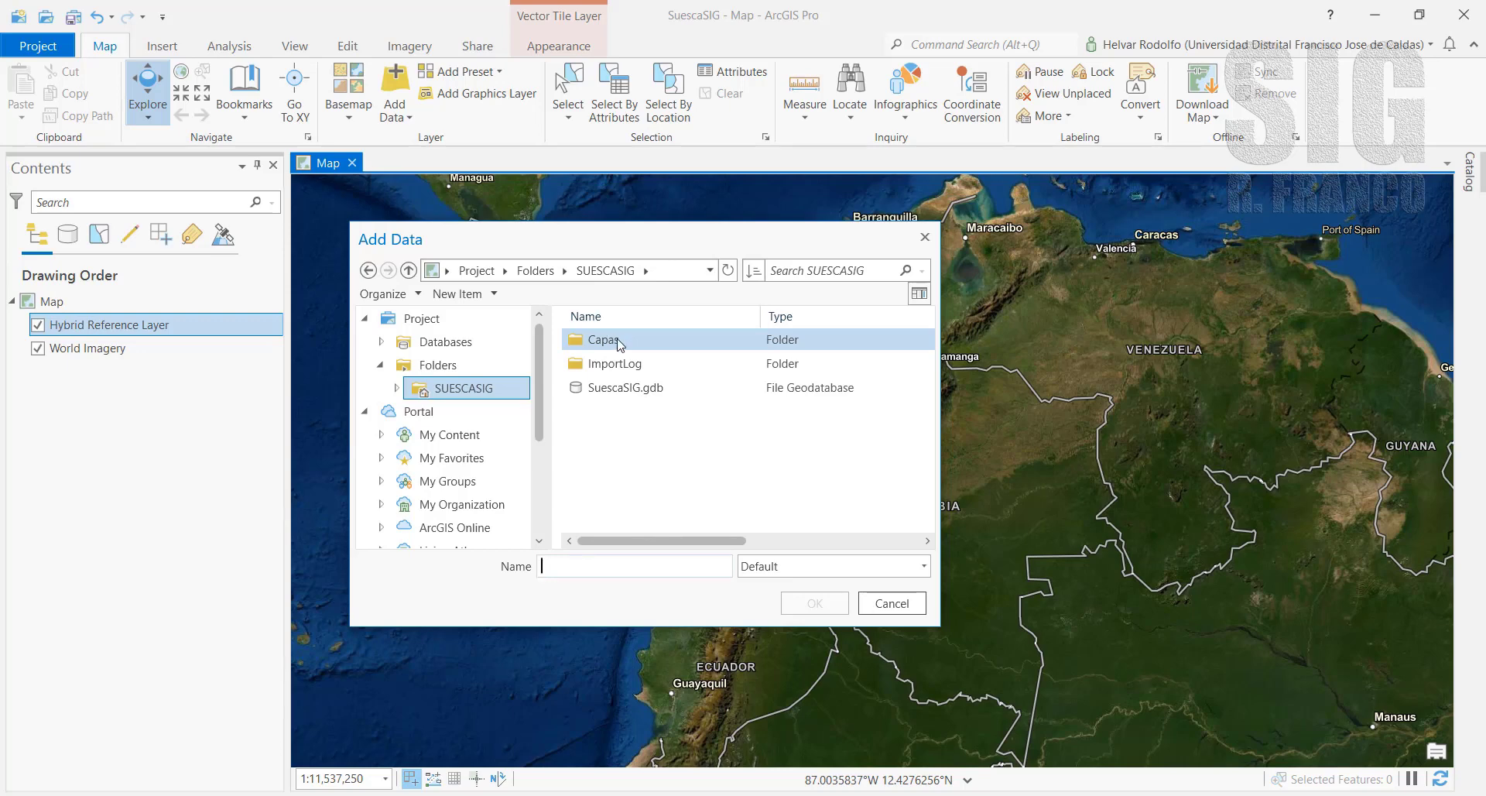
{"action": "double_click", "coordinate": [611, 341]}
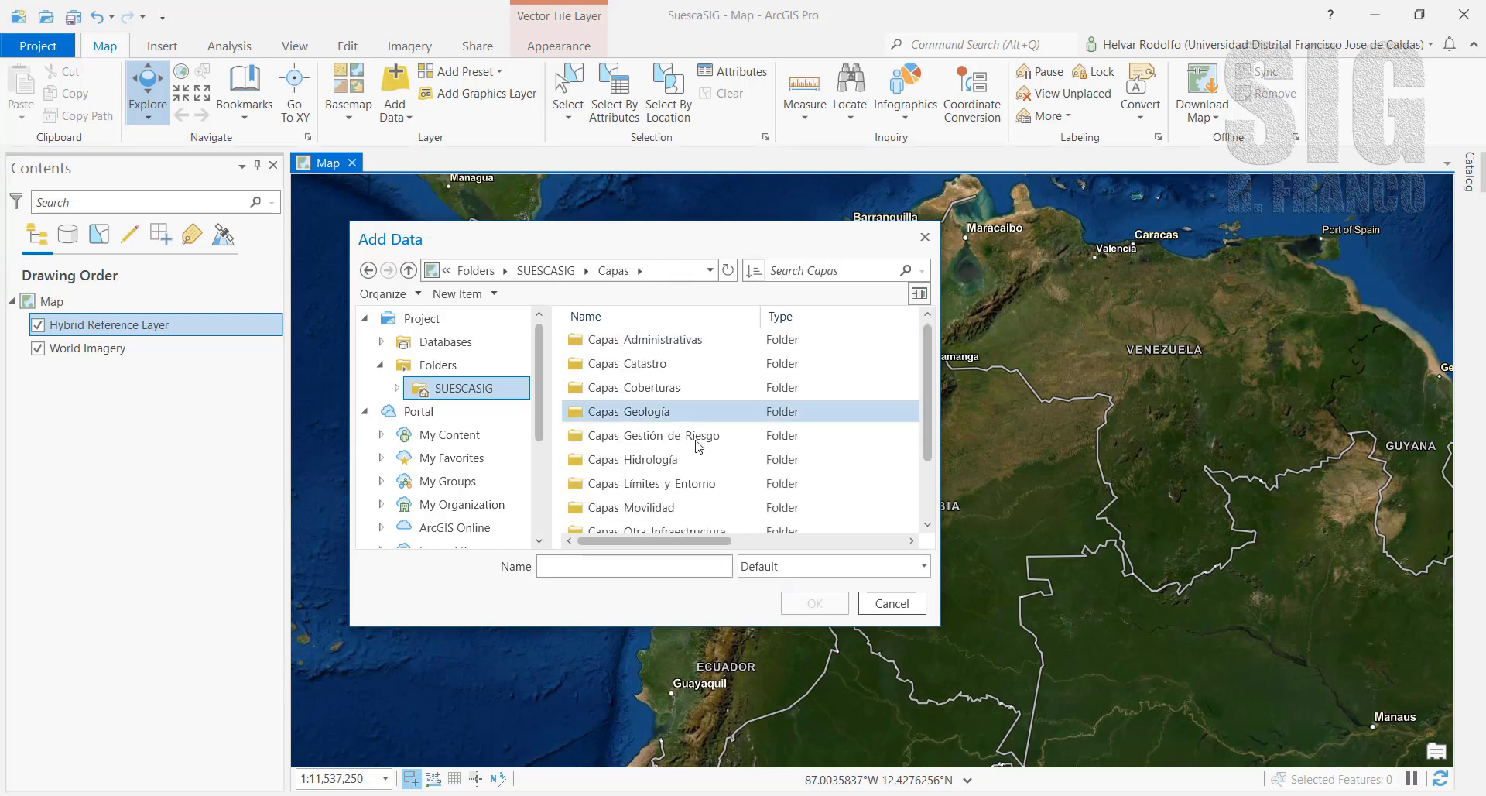
{"action": "mouse_move", "coordinate": [930, 481]}
{"action": "left_mouse_down"}
{"action": "mouse_move", "coordinate": [926, 508]}
{"action": "mouse_move", "coordinate": [936, 418]}
{"action": "mouse_move", "coordinate": [927, 464]}
{"action": "left_mouse_up"}
{"action": "left_click", "coordinate": [640, 415]}
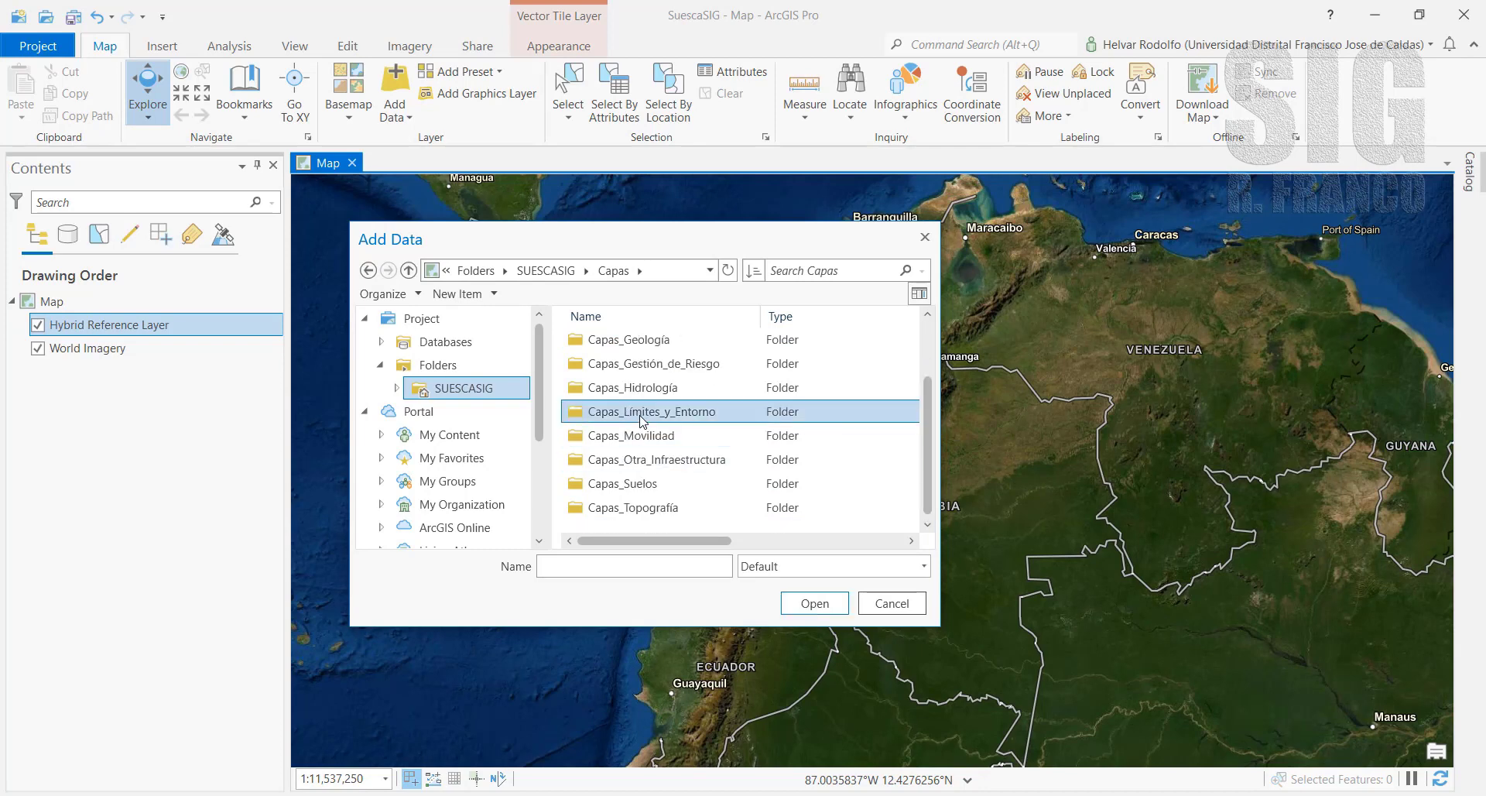
{"action": "double_click", "coordinate": [640, 415]}
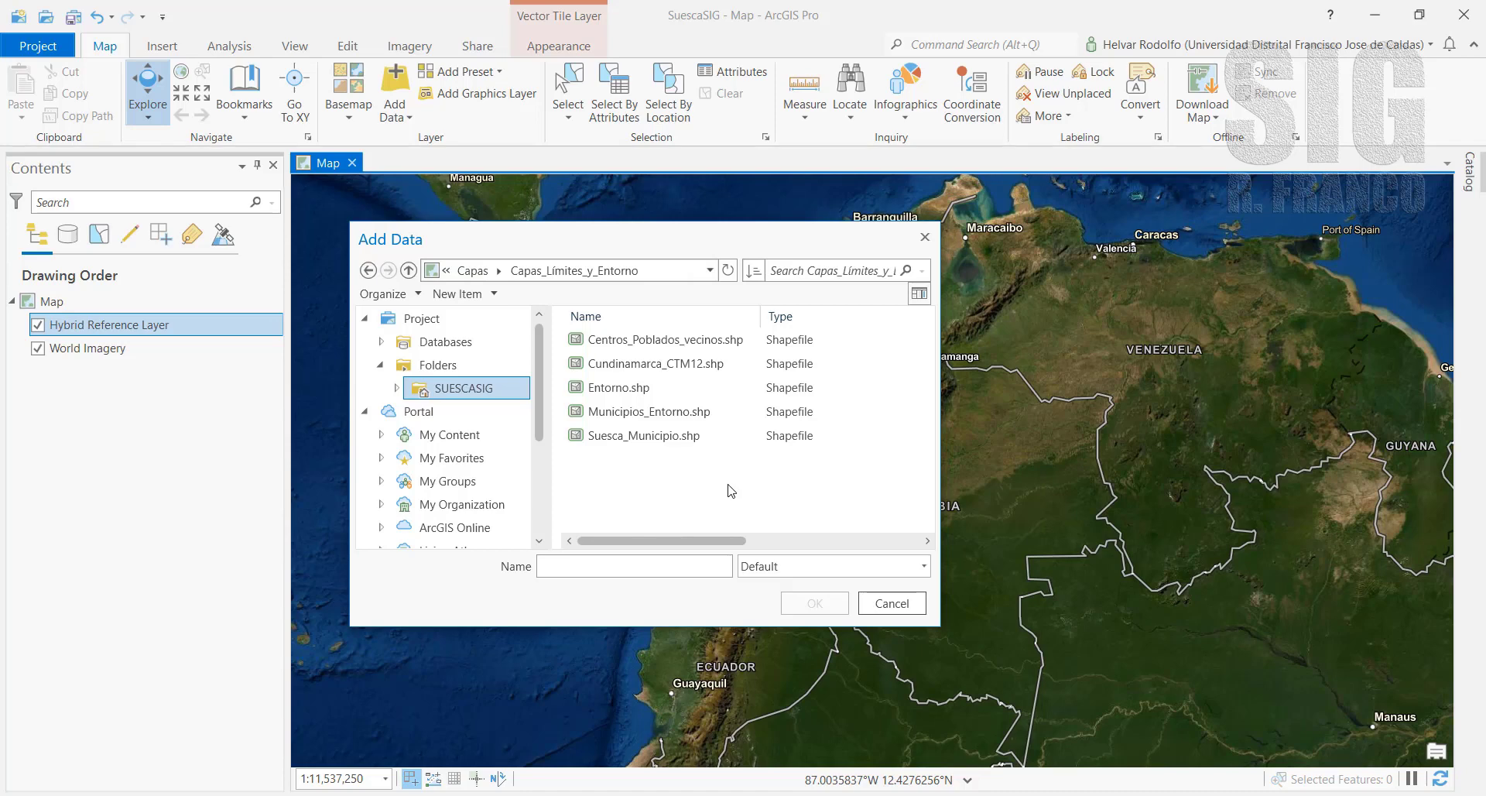
{"action": "left_click", "coordinate": [650, 436]}
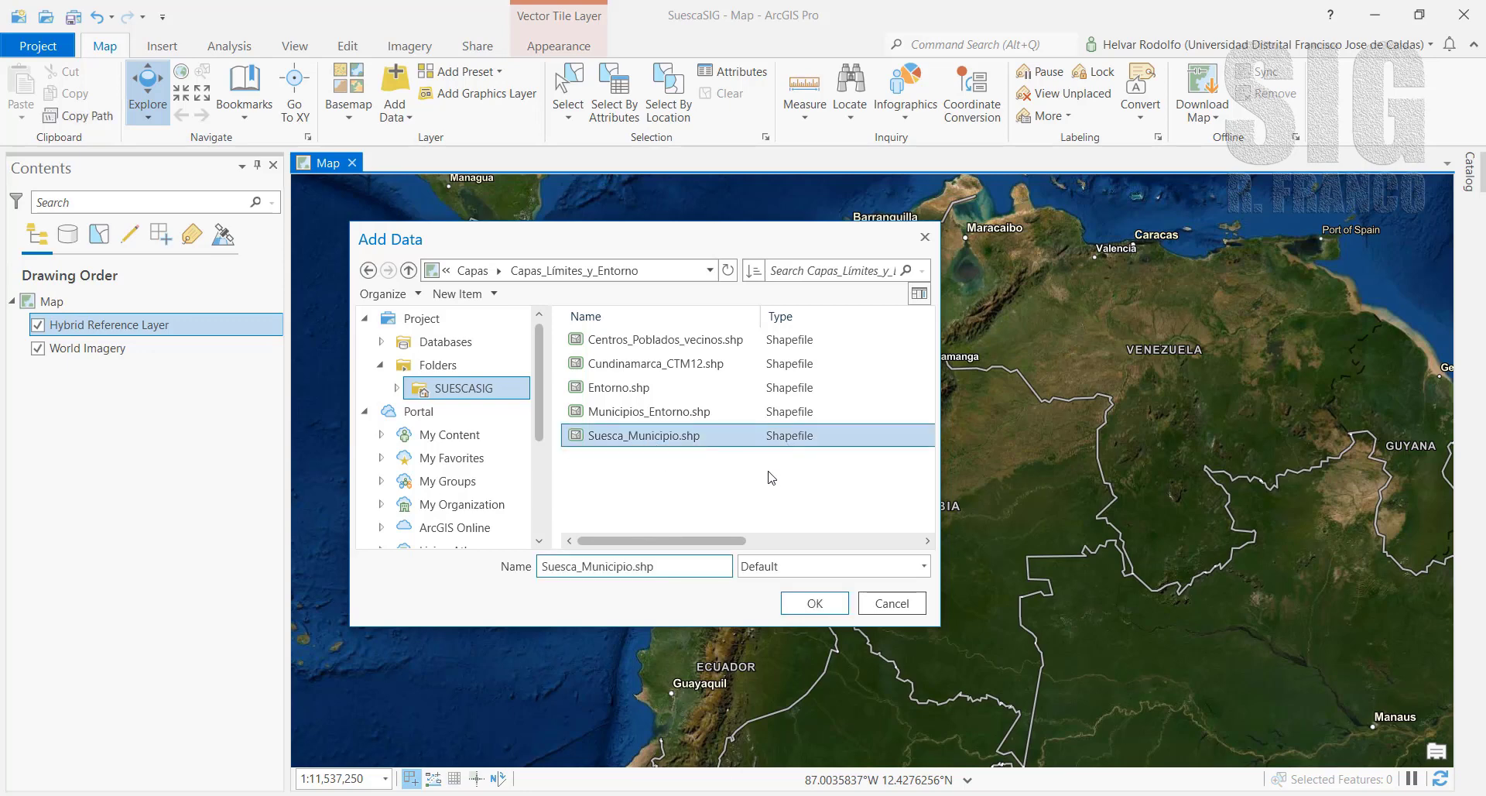
{"action": "left_click", "coordinate": [814, 602]}
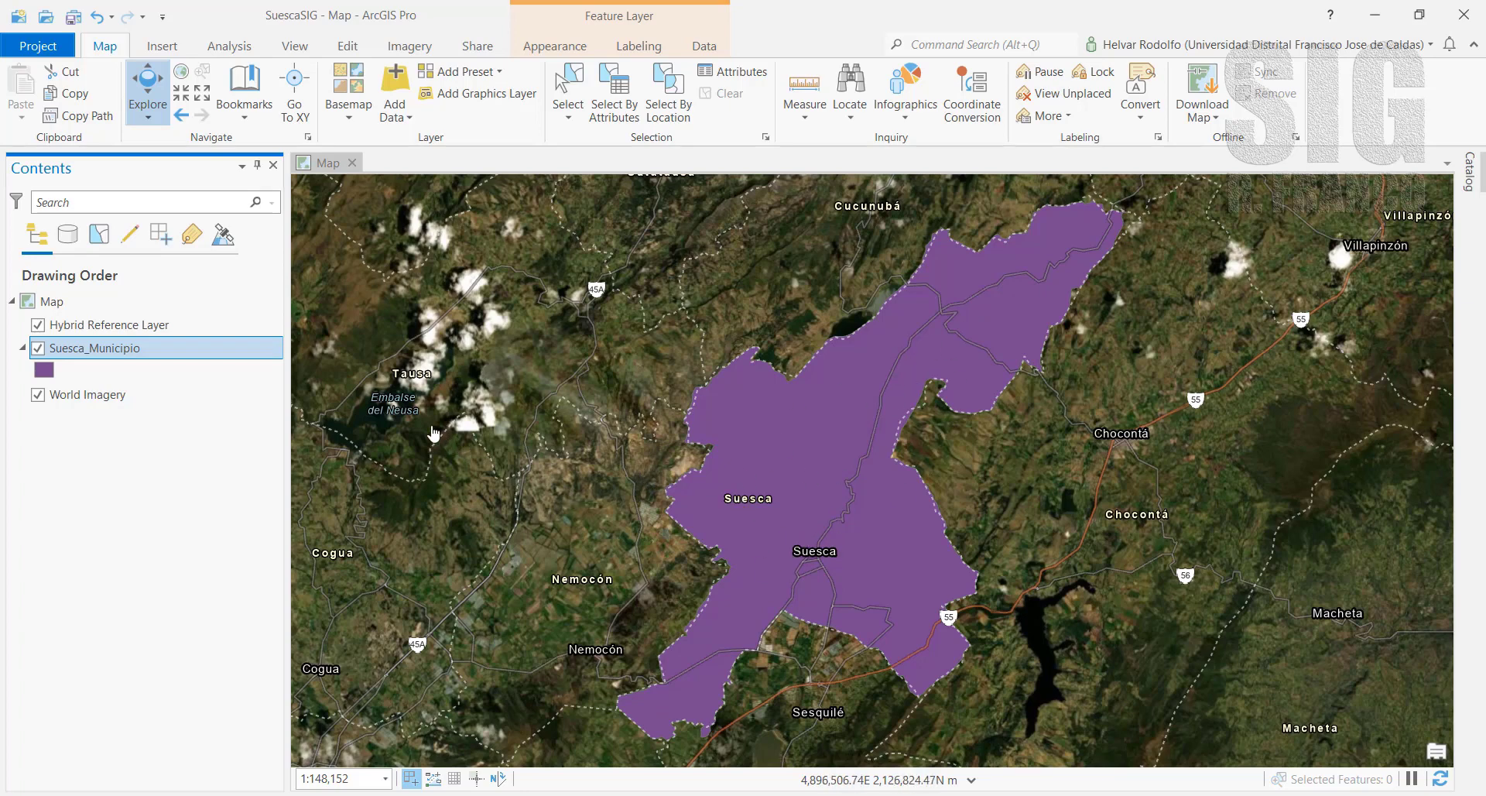
Symbolize the Suesca_Municipio layer with the unfilled solid Black Outline symbol and set its outline width to 3 pt
{"action": "left_click", "coordinate": [43, 370]}
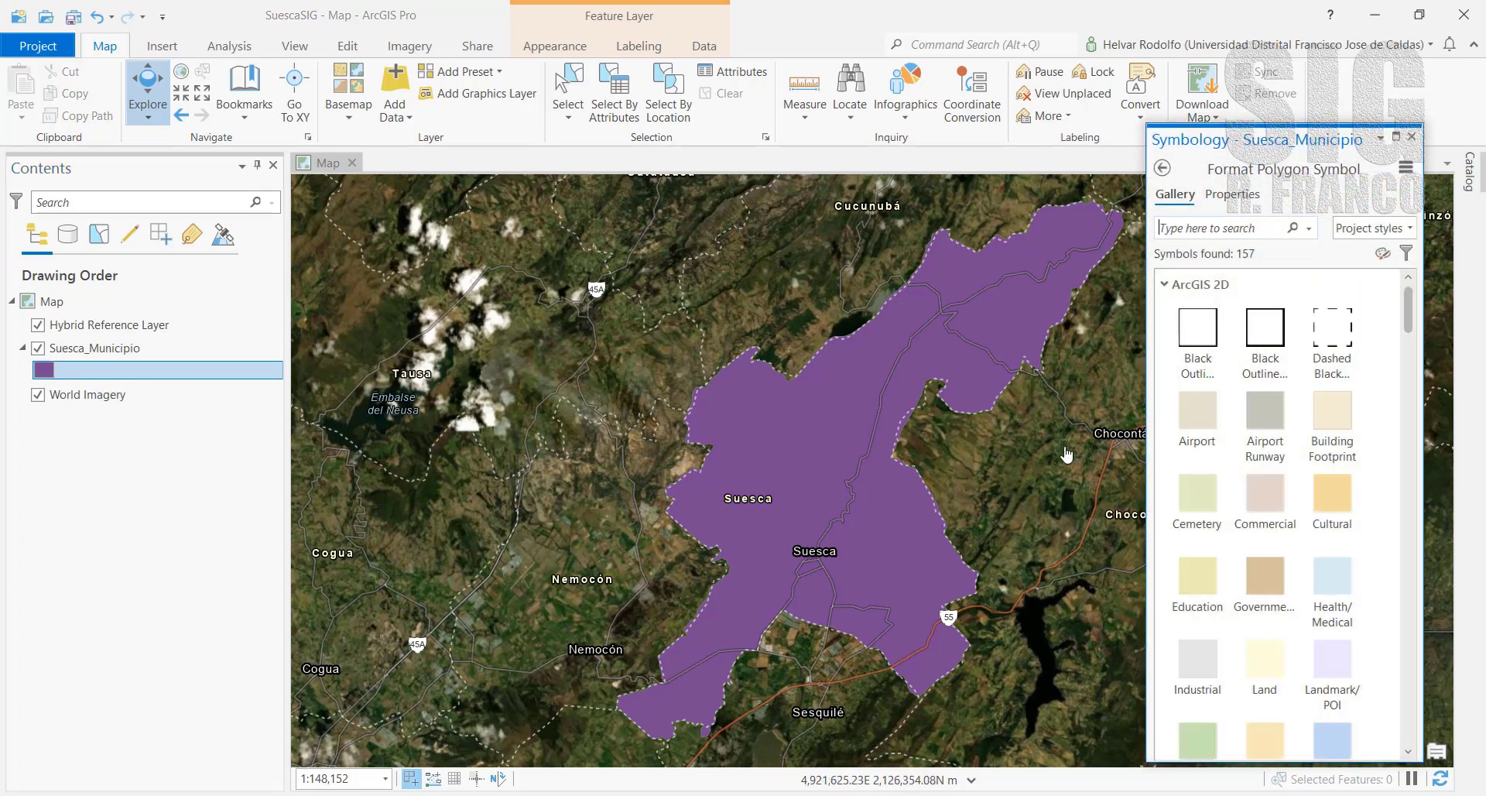
{"action": "left_click", "coordinate": [1267, 343]}
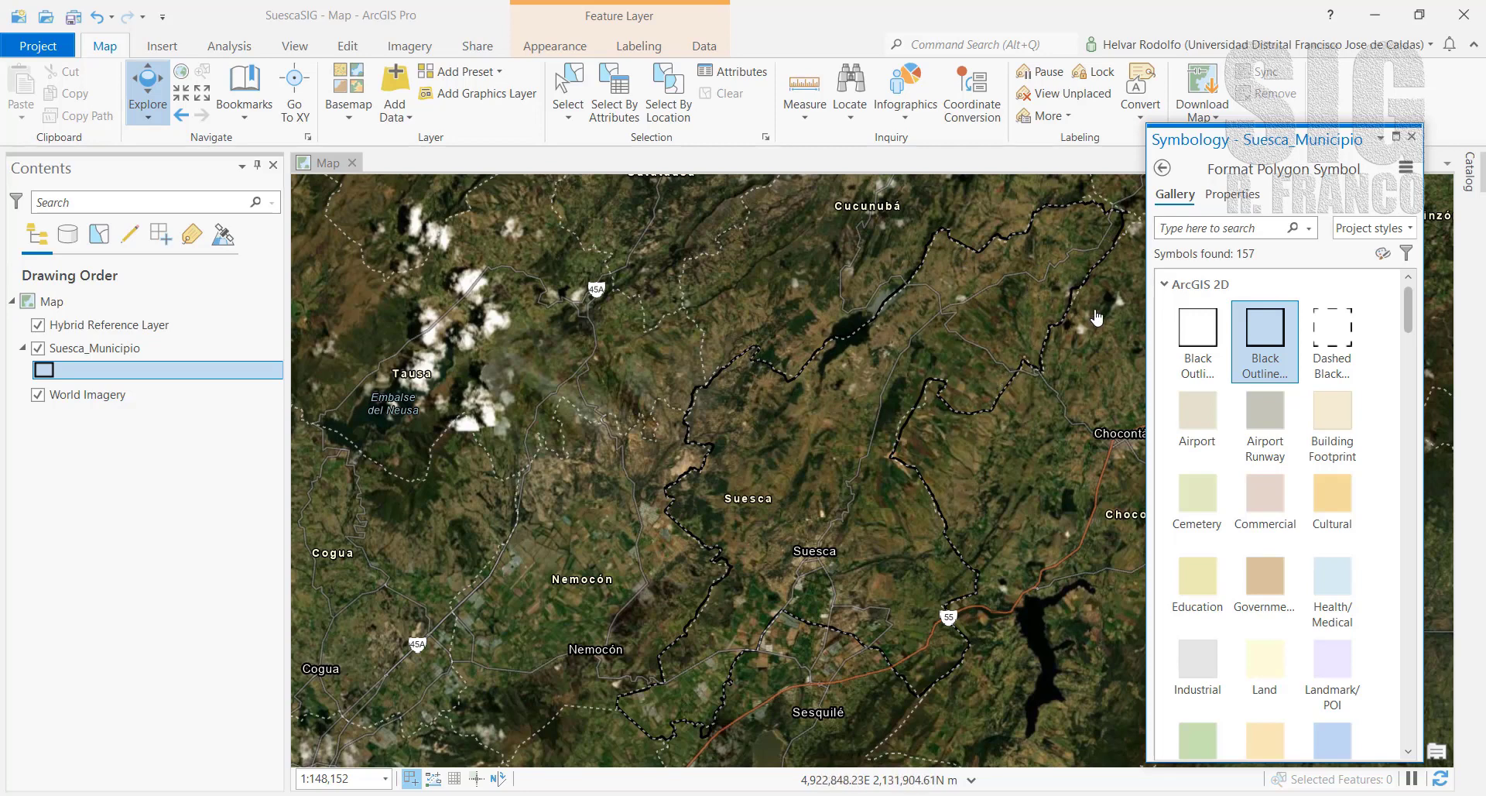
{"action": "left_click", "coordinate": [1232, 194]}
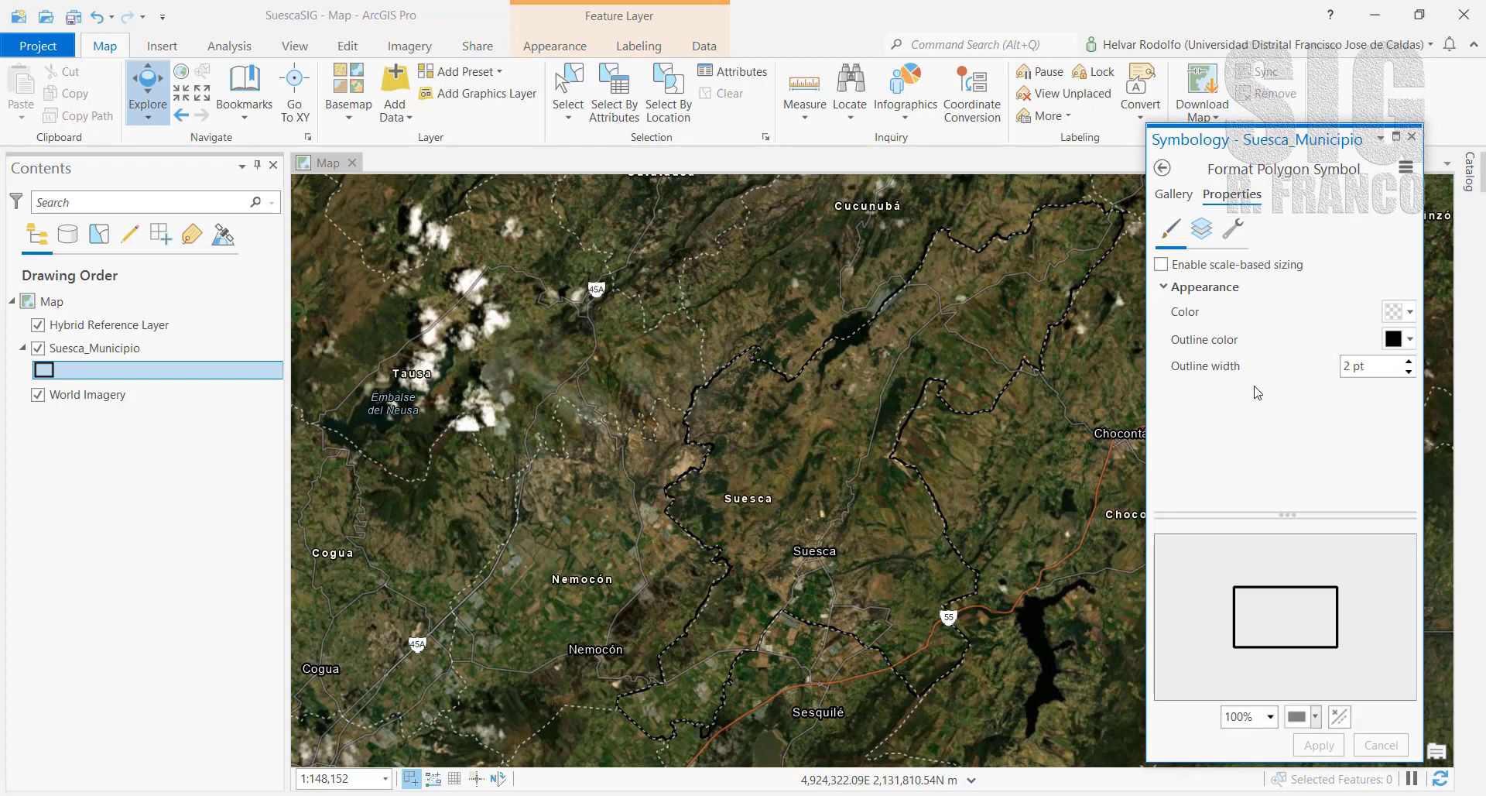
{"action": "left_click", "coordinate": [1408, 360]}
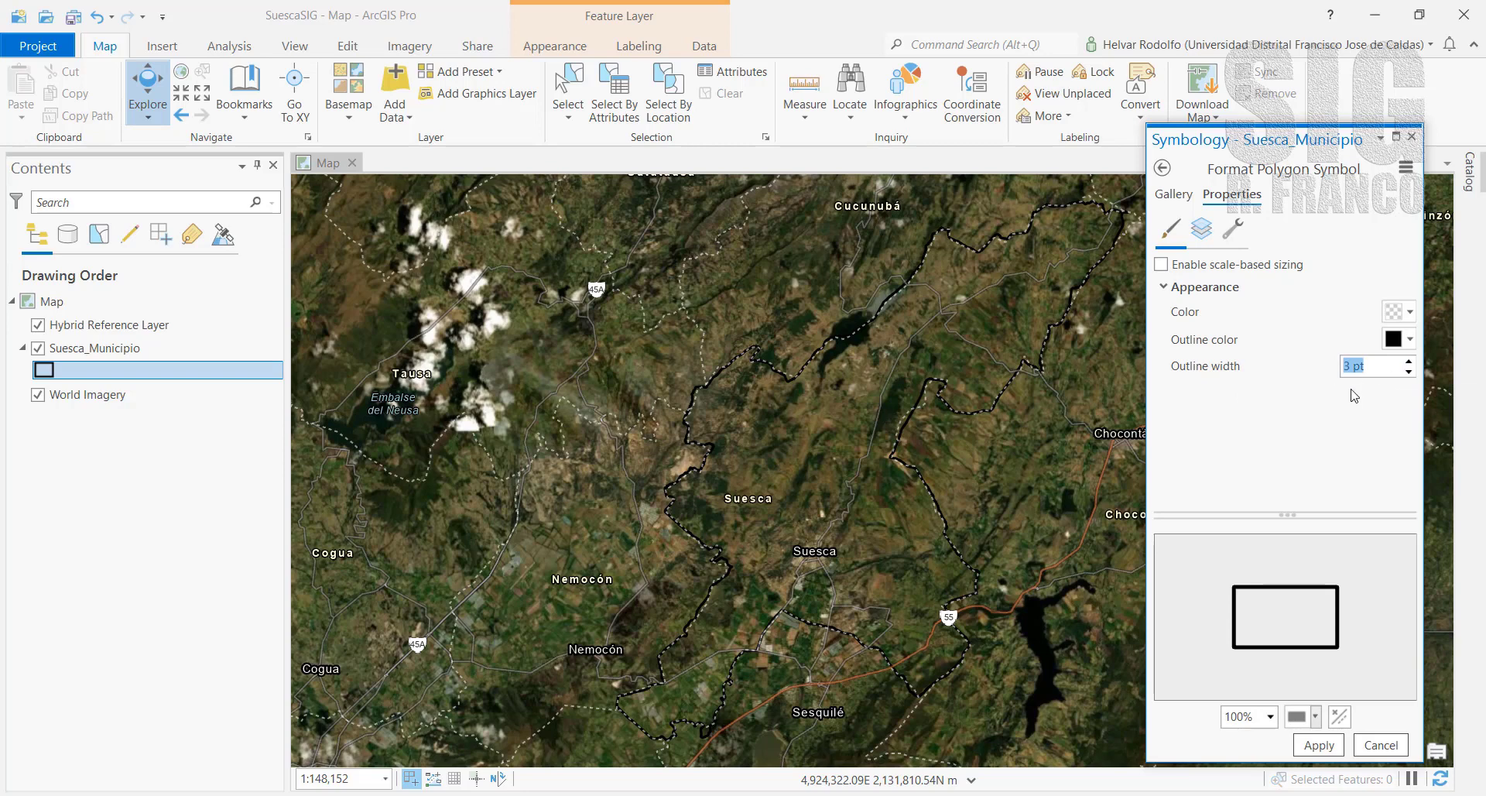
{"action": "left_click", "coordinate": [1320, 748]}
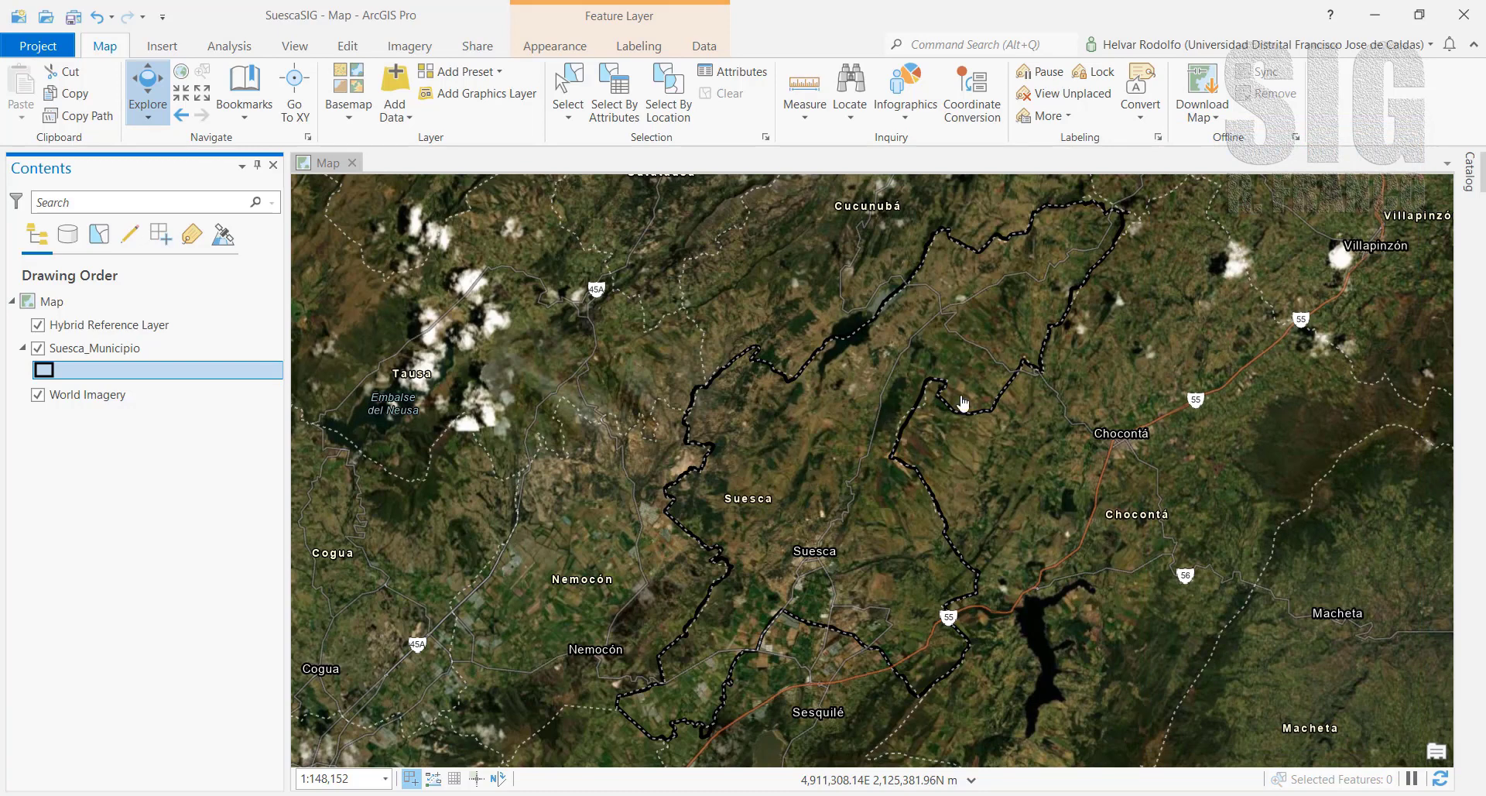
Close the Catalog pane, reopen it, and set it to auto-hide
{"action": "left_click", "coordinate": [1472, 176]}
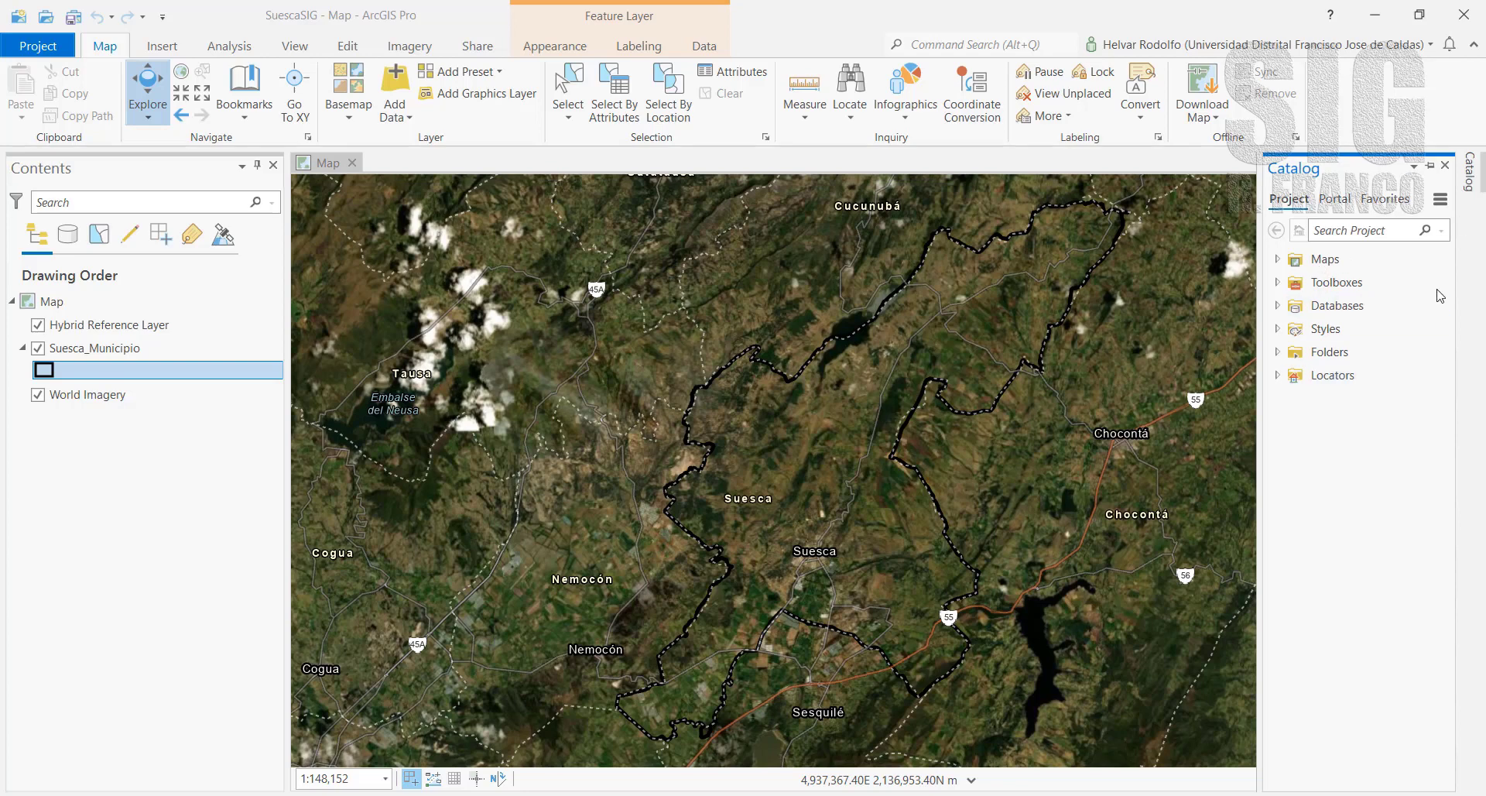
{"action": "left_click", "coordinate": [1445, 165]}
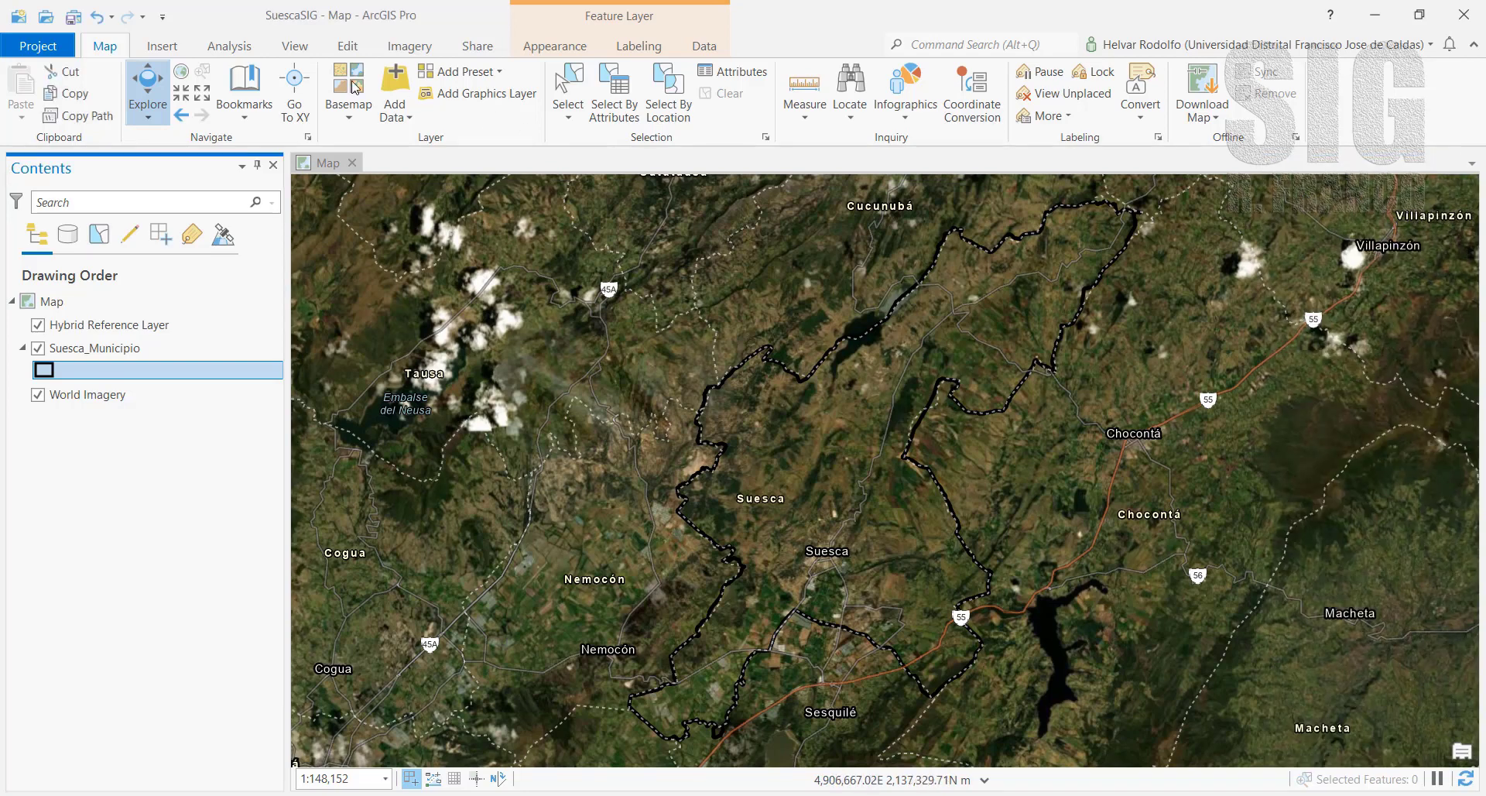
{"action": "left_click", "coordinate": [300, 51]}
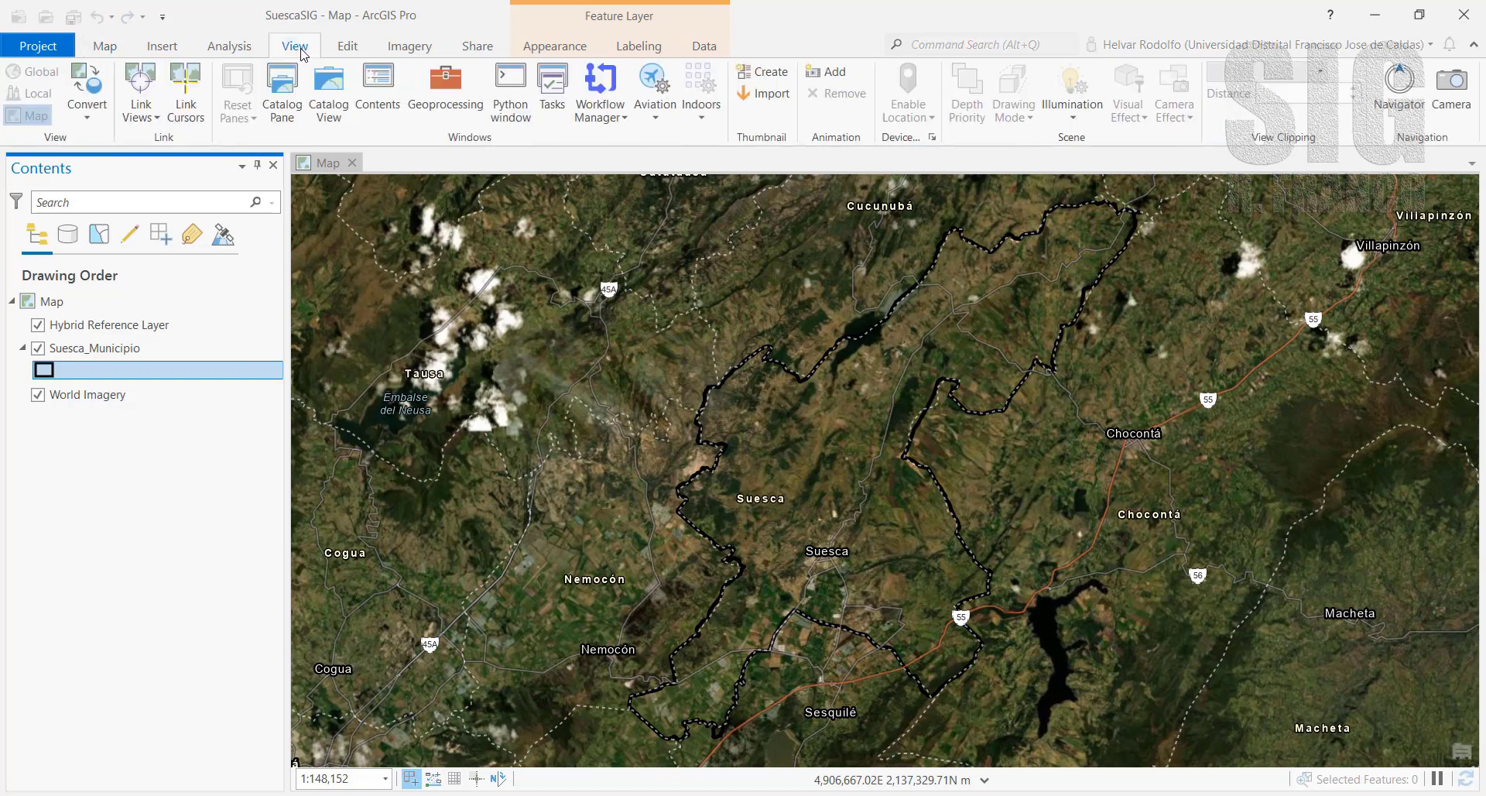
{"action": "left_click", "coordinate": [291, 120]}
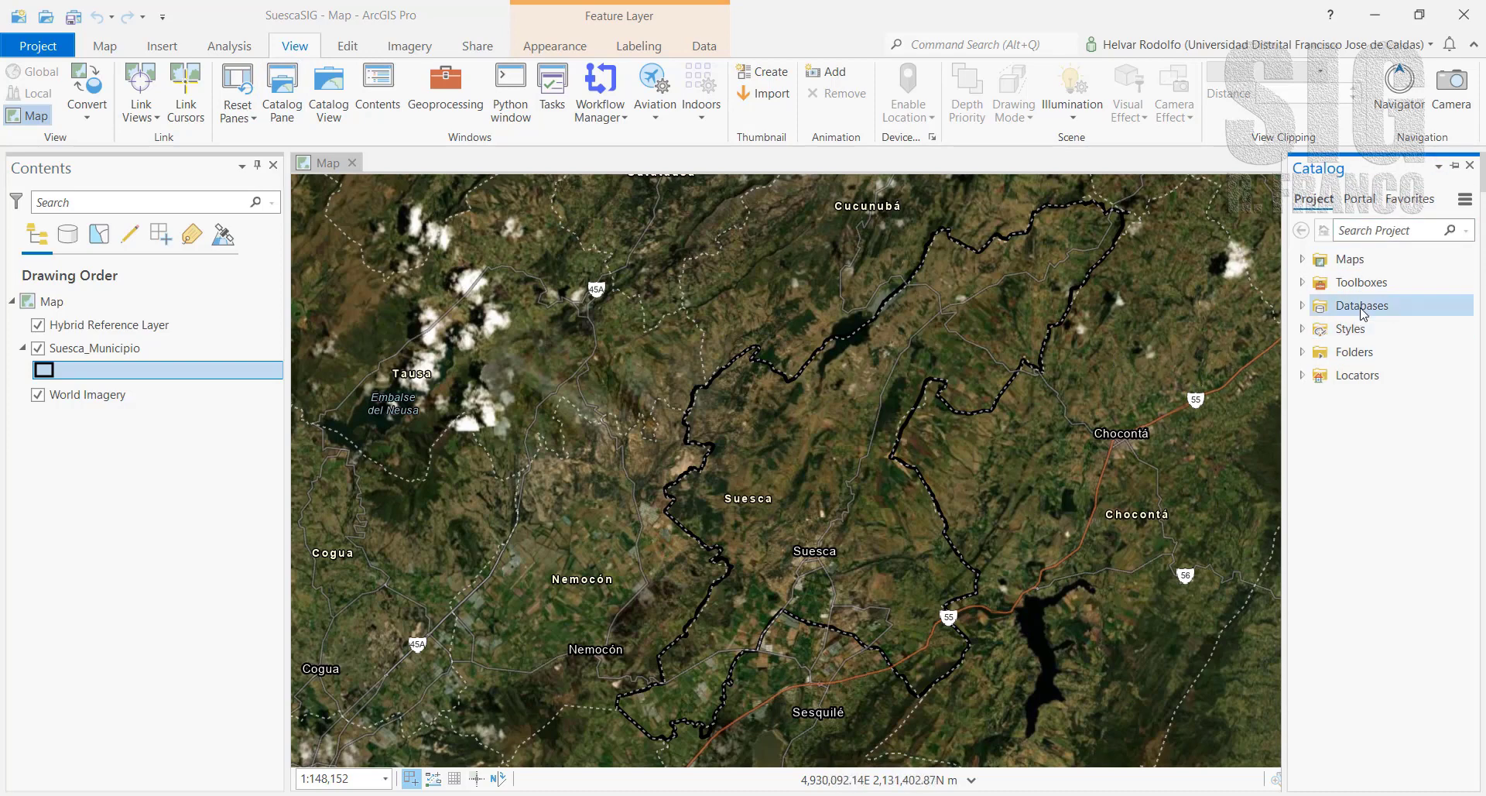
{"action": "left_click", "coordinate": [1455, 166]}
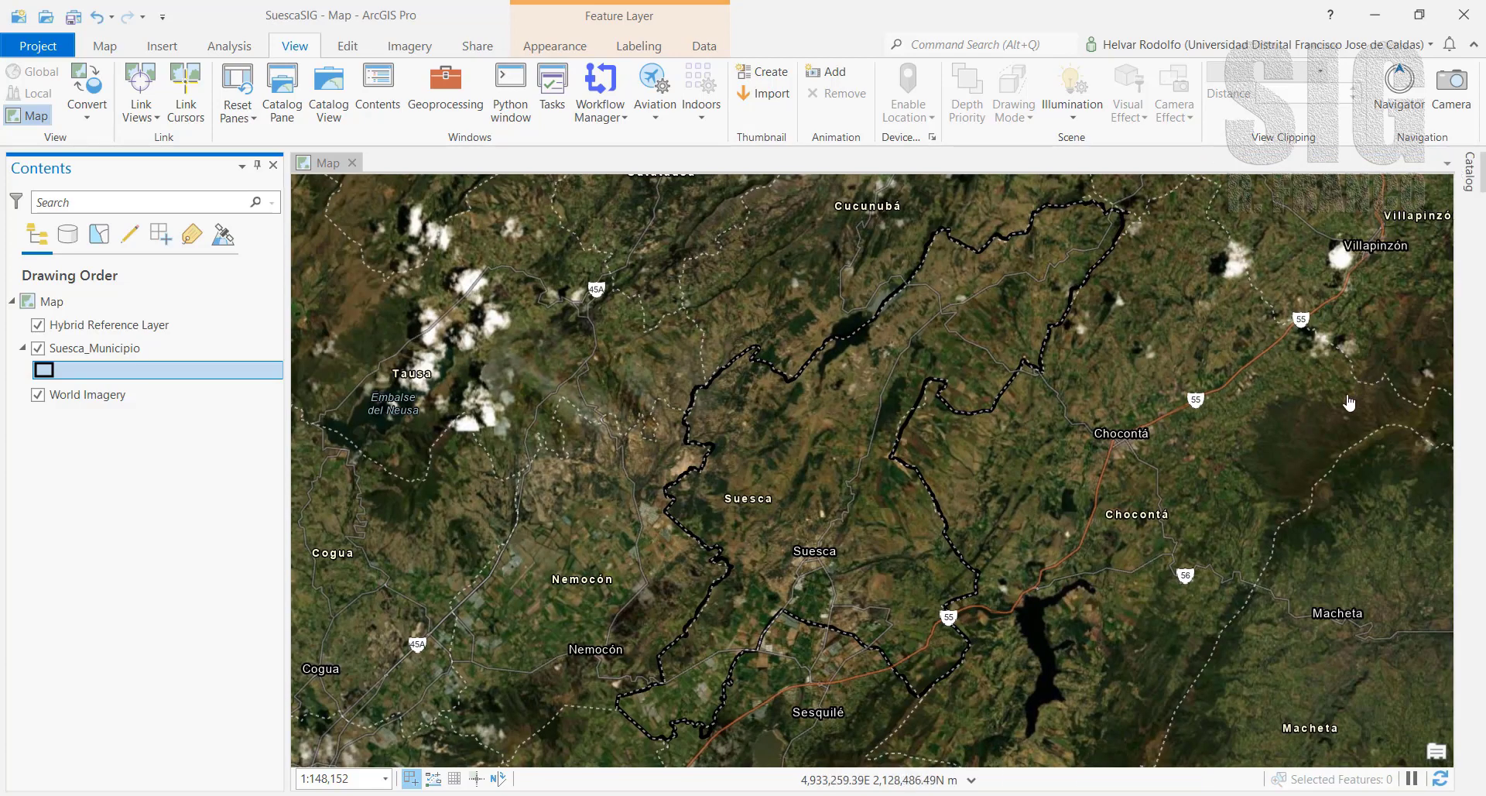
Add Suesca_Cabecera.shp to the map from the Capas_Administrativas folder within SUESCASIG's Capas folder, using the Catalog pane
{"action": "left_click", "coordinate": [1468, 171]}
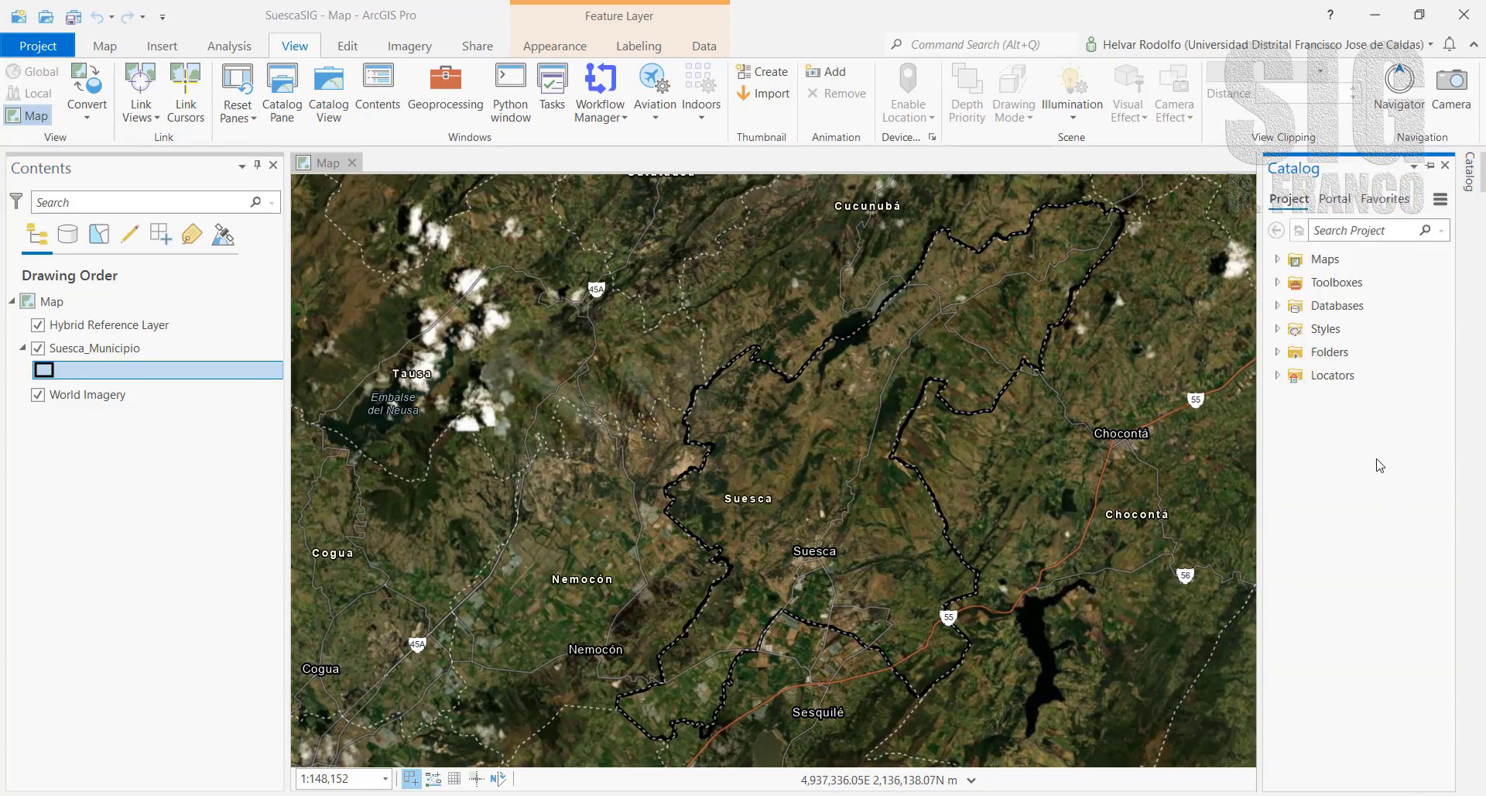
{"action": "left_click", "coordinate": [1277, 353]}
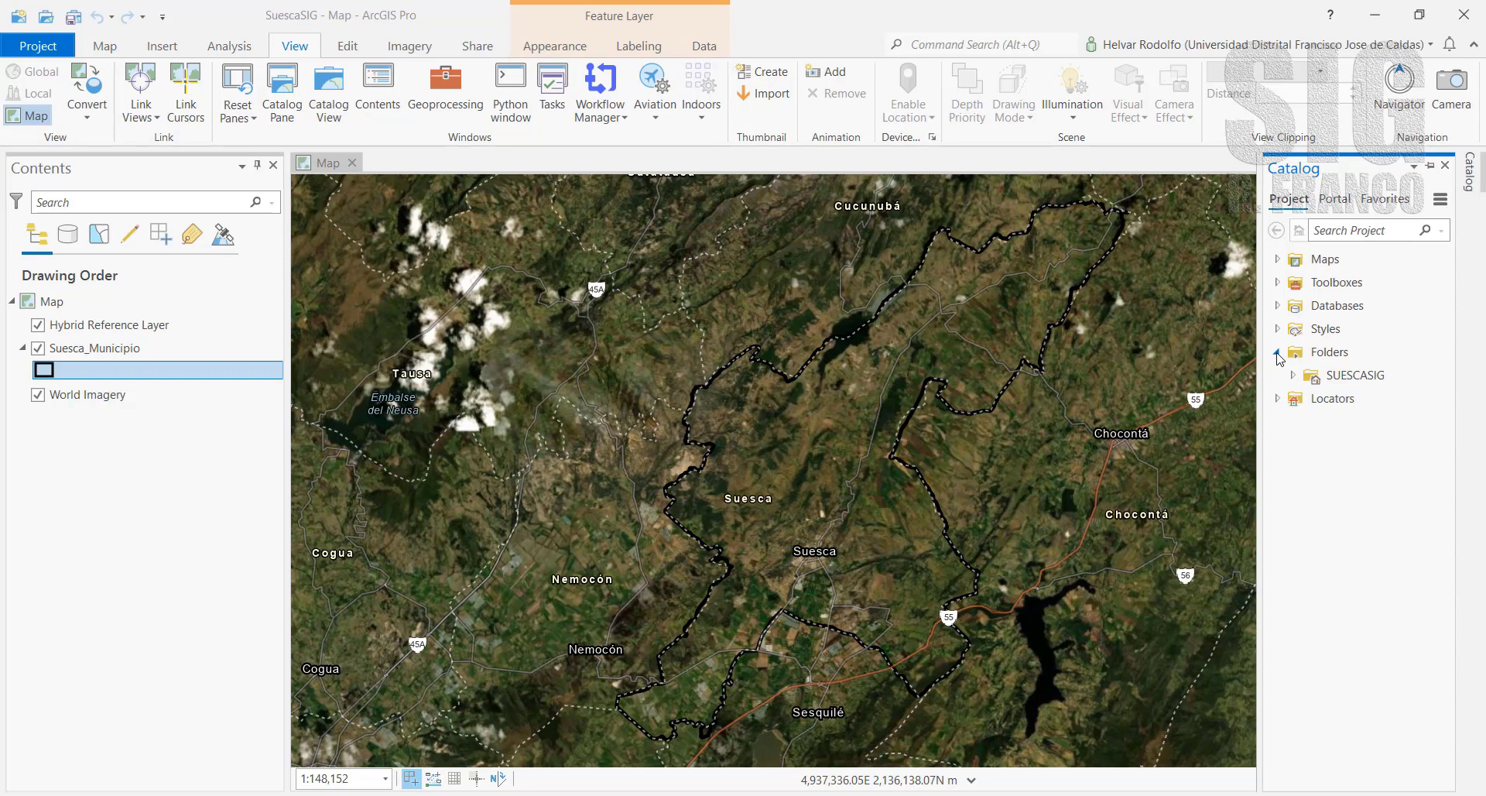
{"action": "left_click", "coordinate": [1292, 376]}
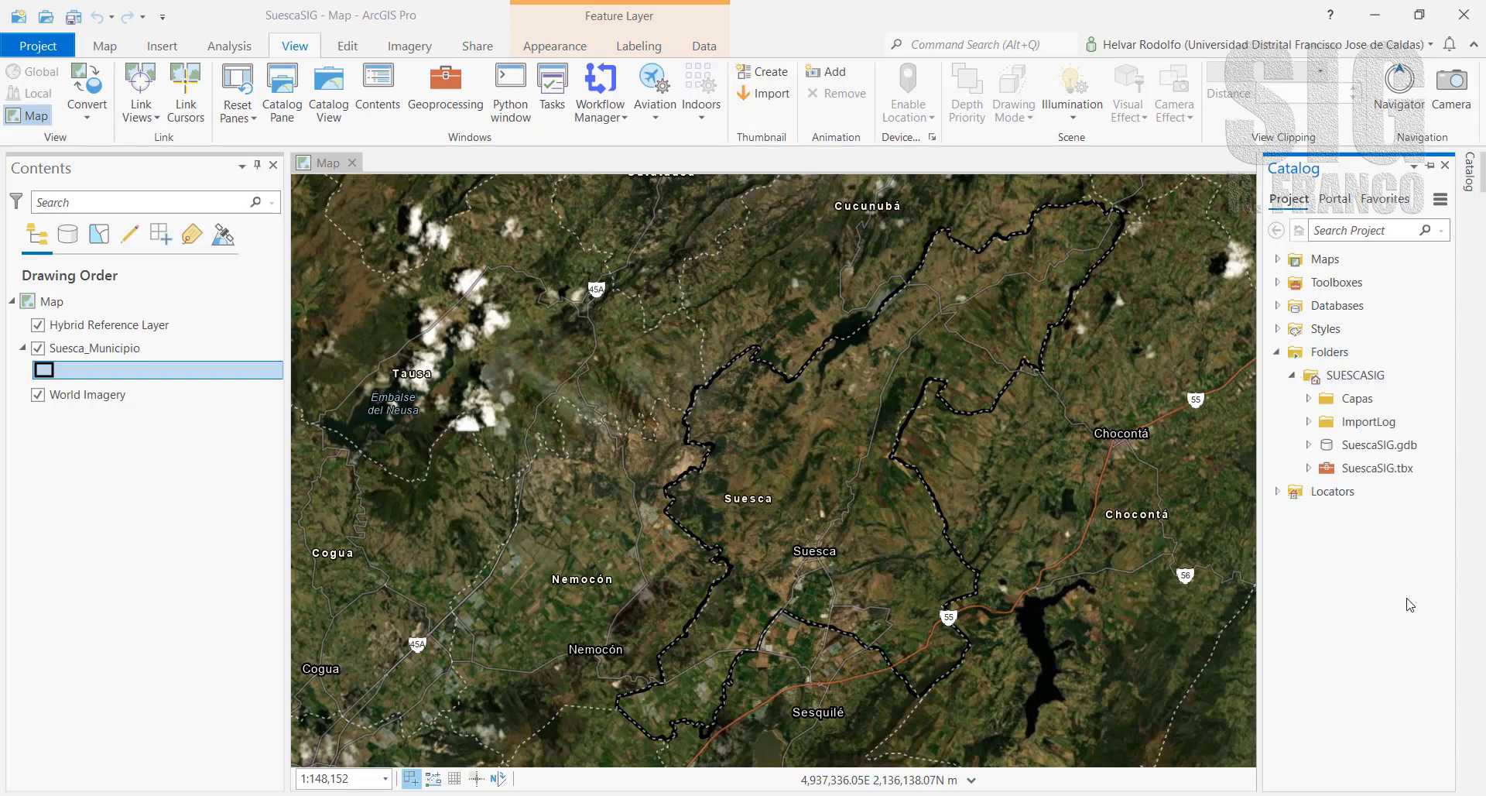
{"action": "left_click", "coordinate": [1346, 407]}
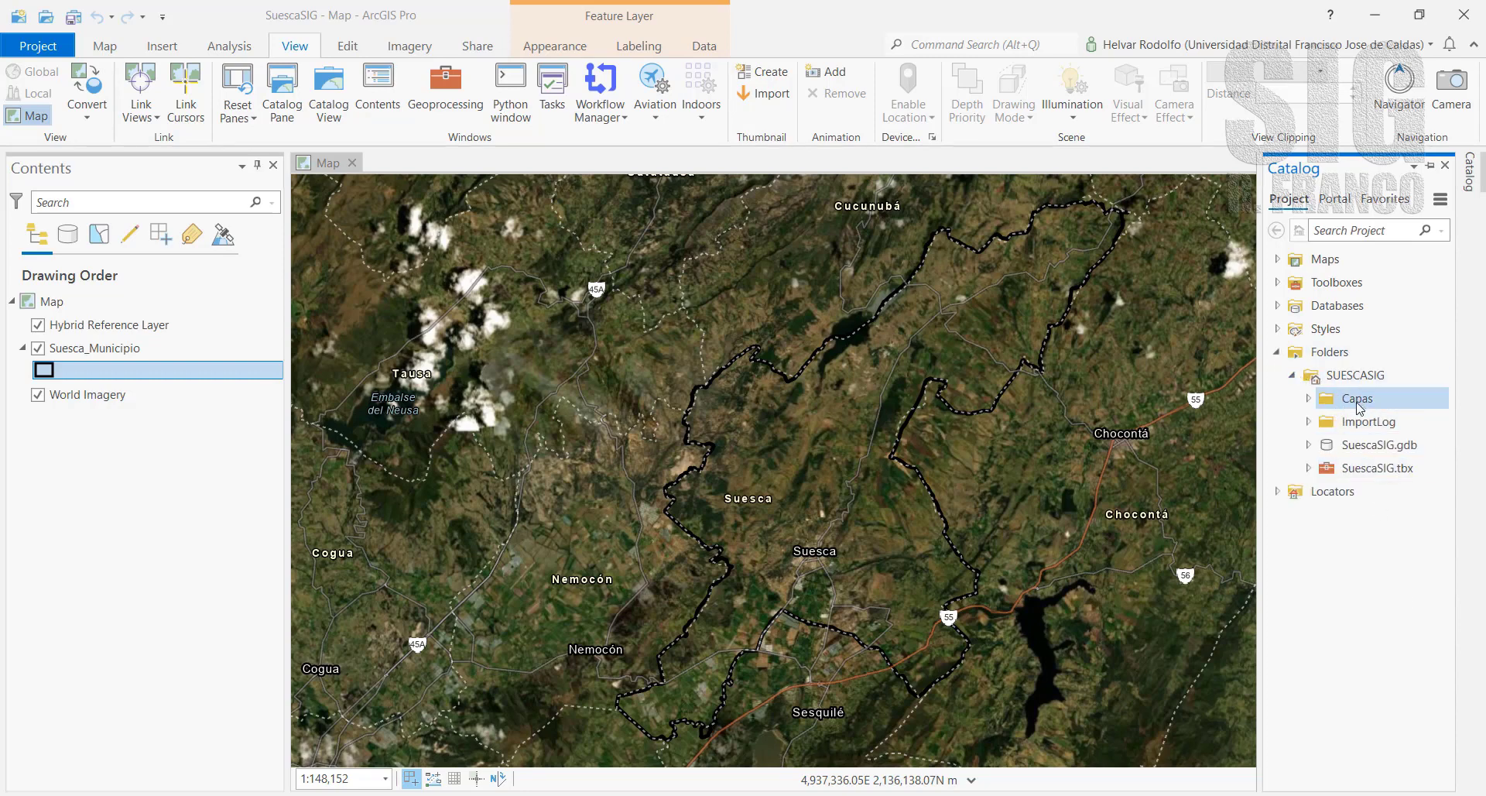
{"action": "left_click", "coordinate": [1307, 399]}
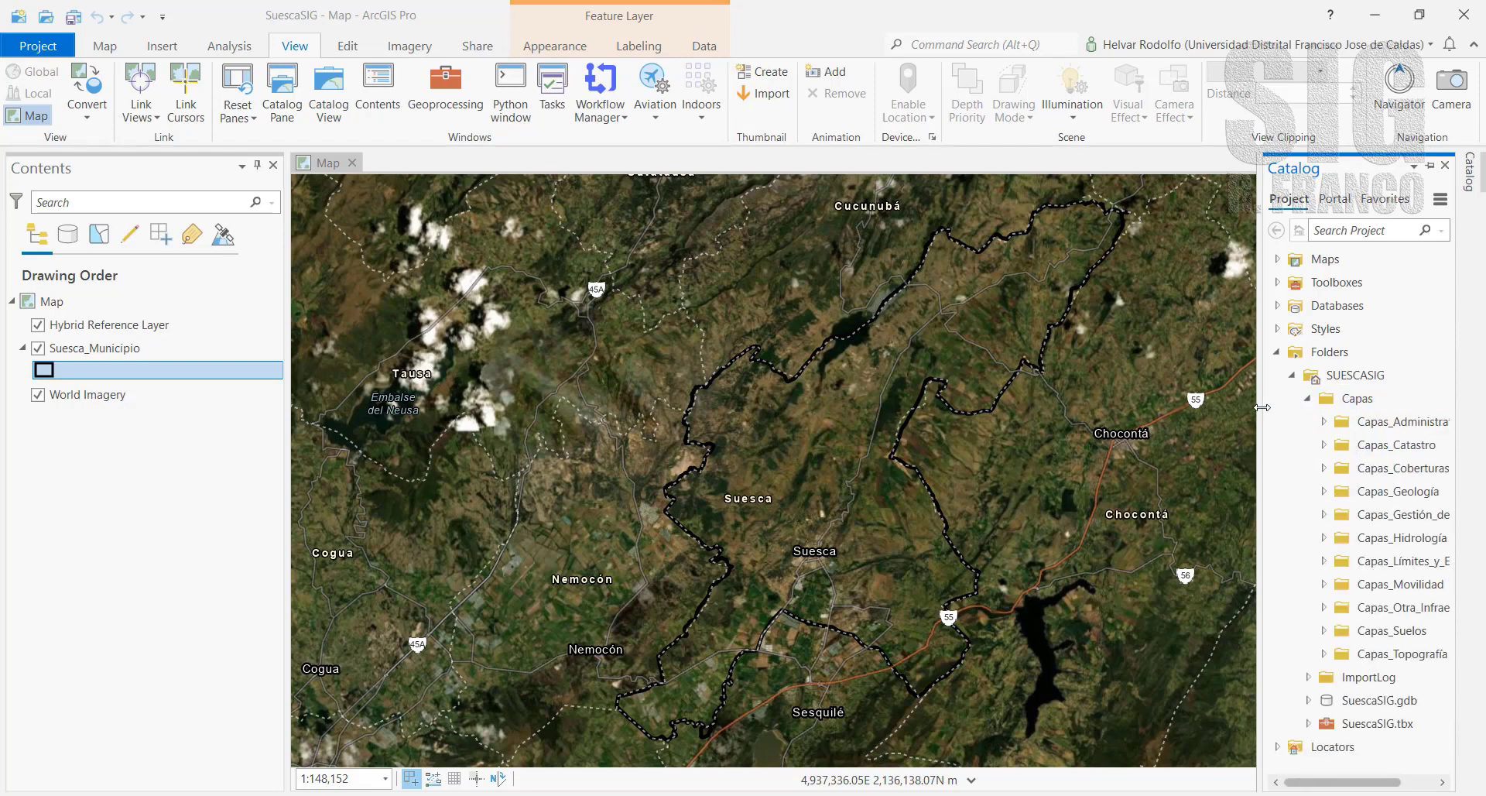
{"action": "left_click_drag", "start_coordinate": [1260, 411], "coordinate": [1214, 407]}
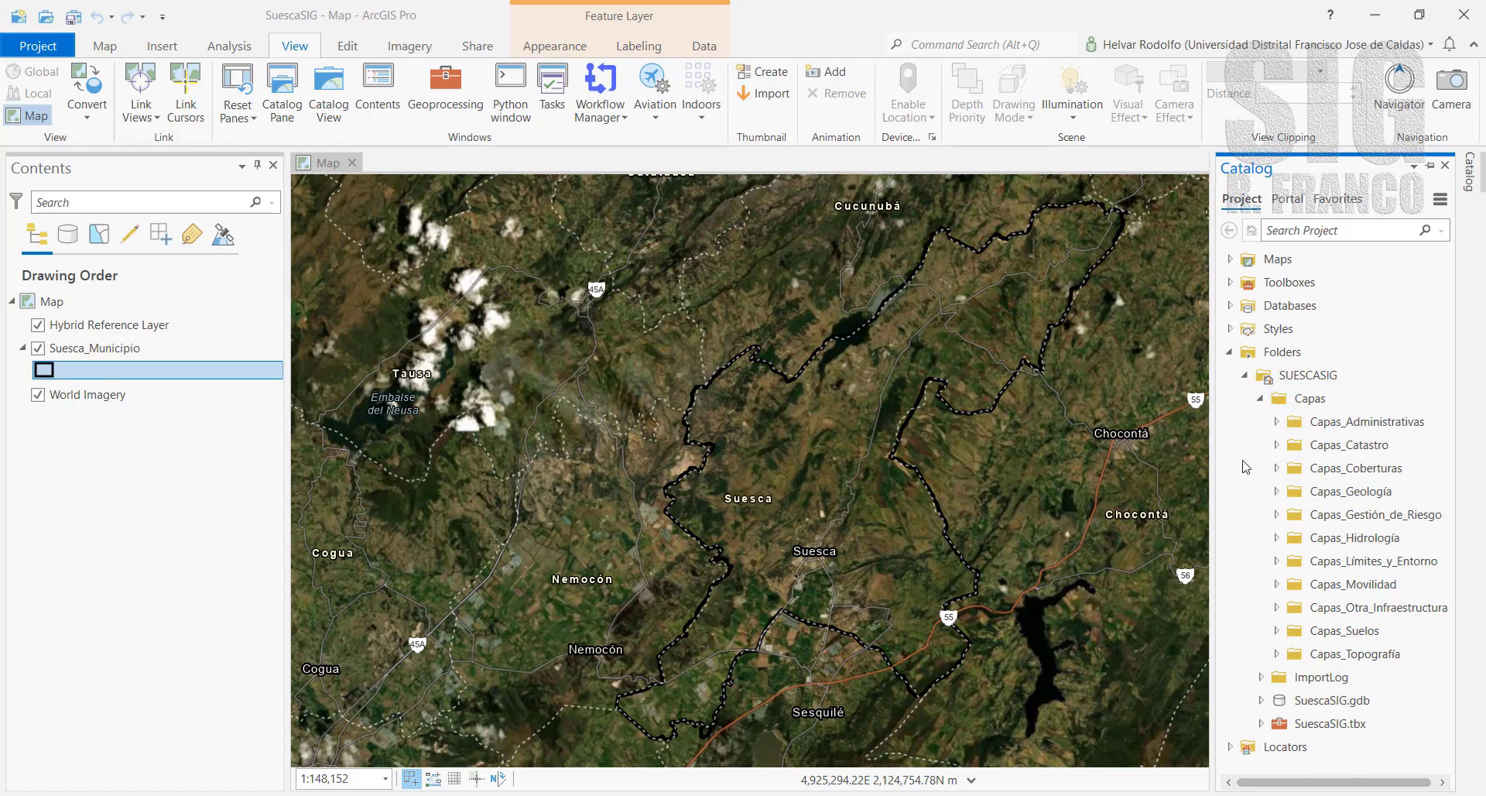
{"action": "left_click", "coordinate": [1276, 422]}
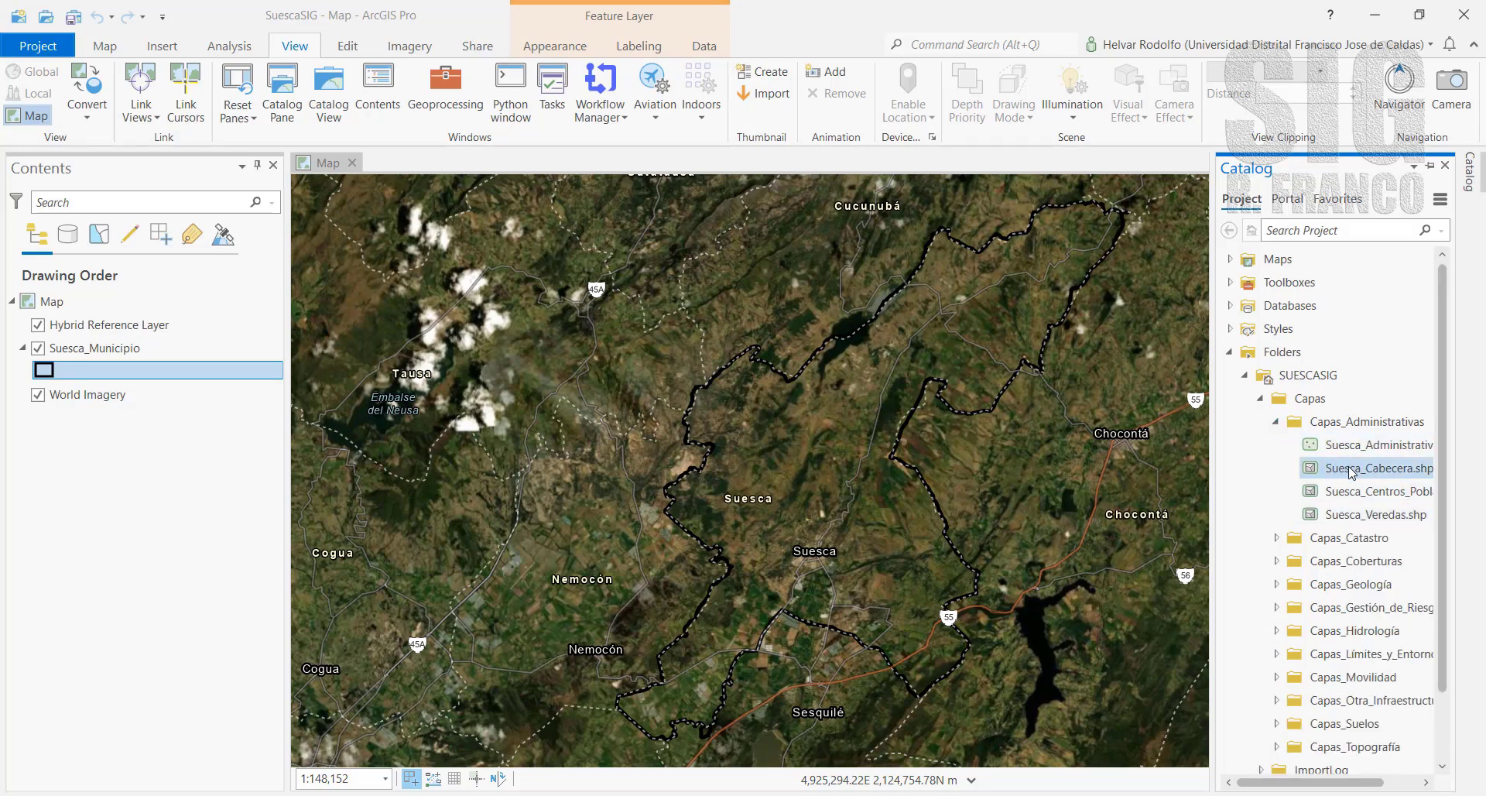
{"action": "mouse_move", "coordinate": [1349, 475]}
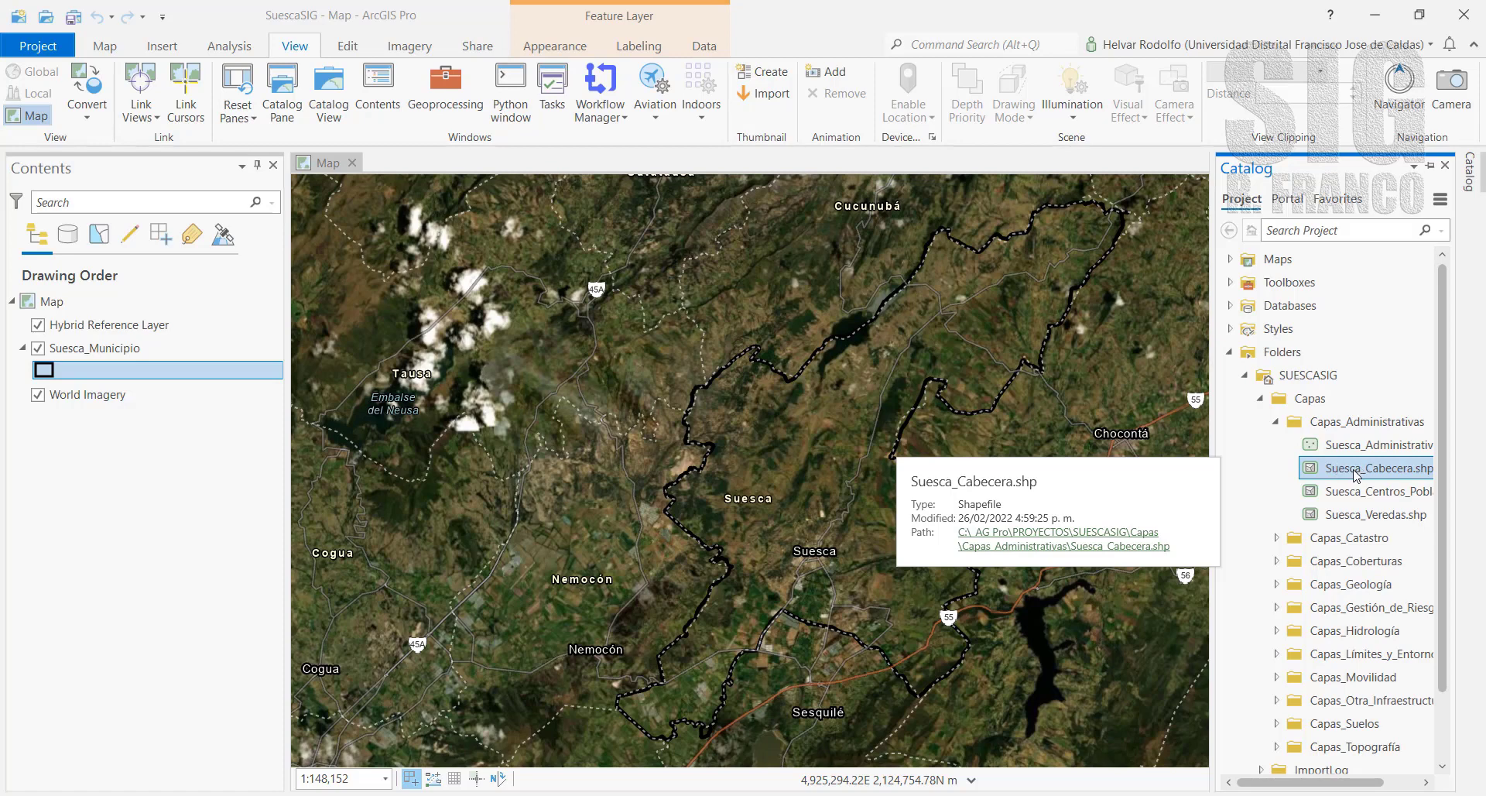
{"action": "left_click_drag", "start_coordinate": [1355, 473], "coordinate": [1214, 433]}
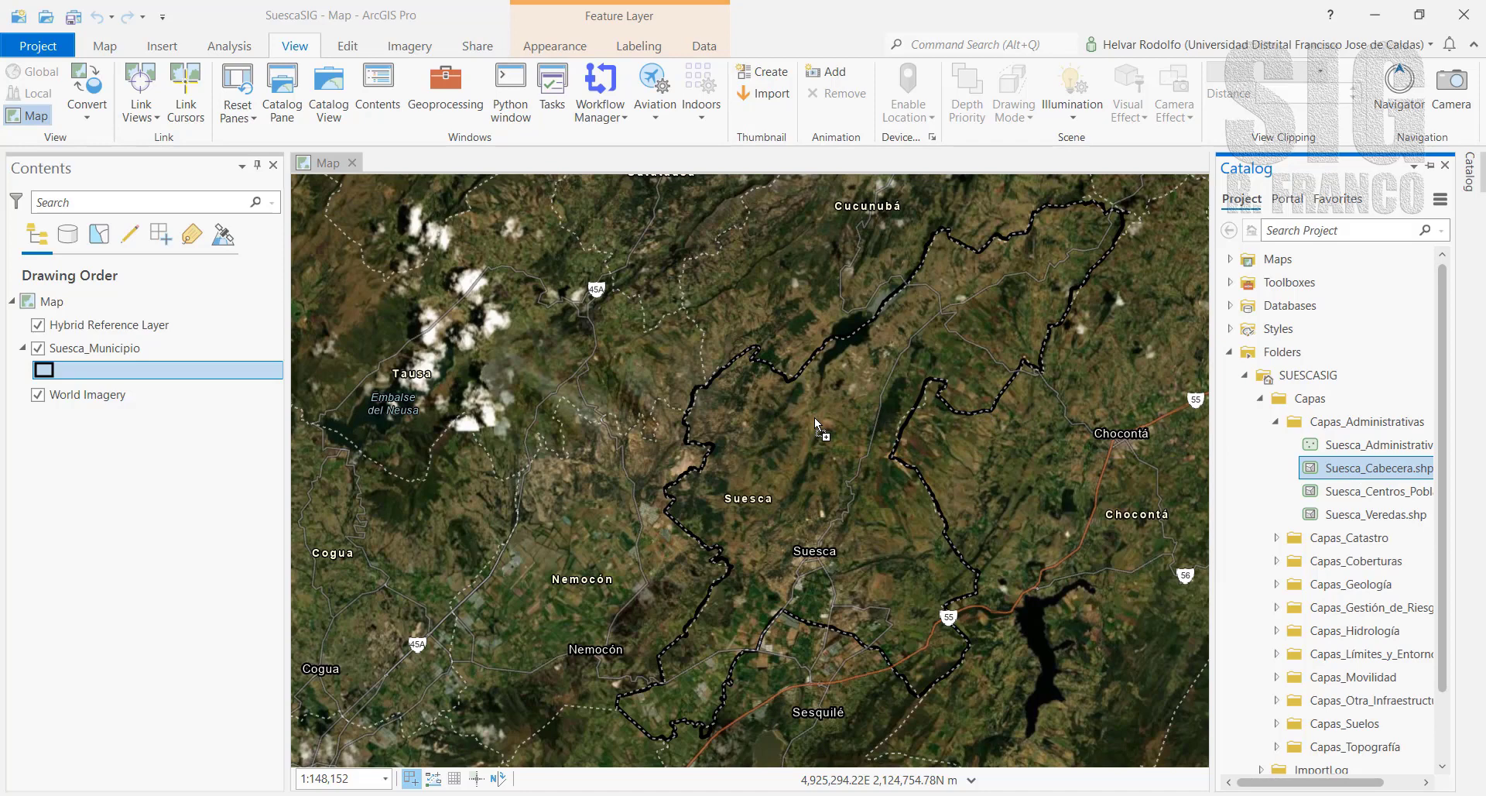
{"action": "left_click_drag", "start_coordinate": [815, 420], "coordinate": [815, 419]}
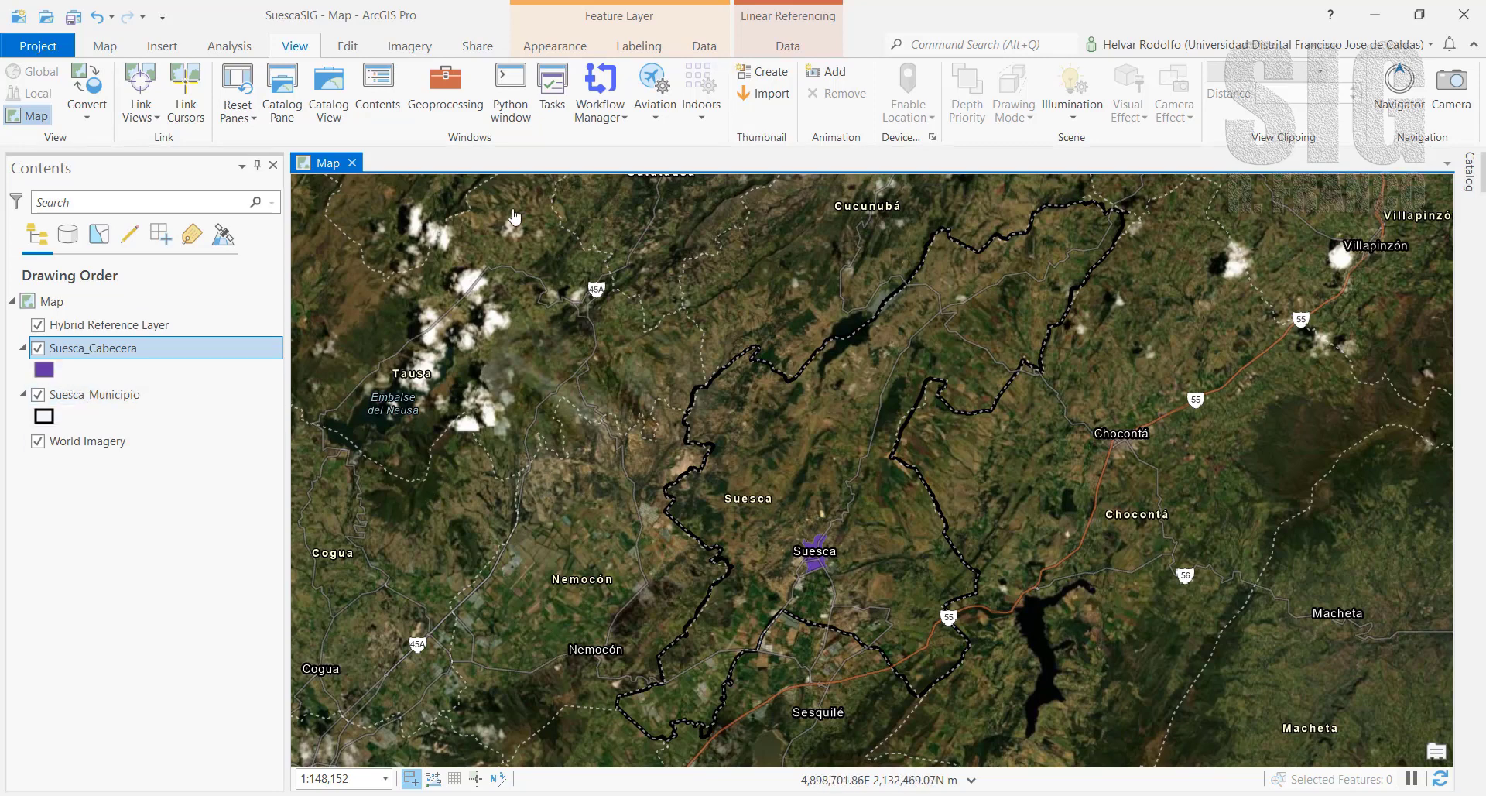
Symbolize the Suesca_Cabecera layer as a Single Symbol with a red fill color
{"action": "left_click", "coordinate": [562, 48]}
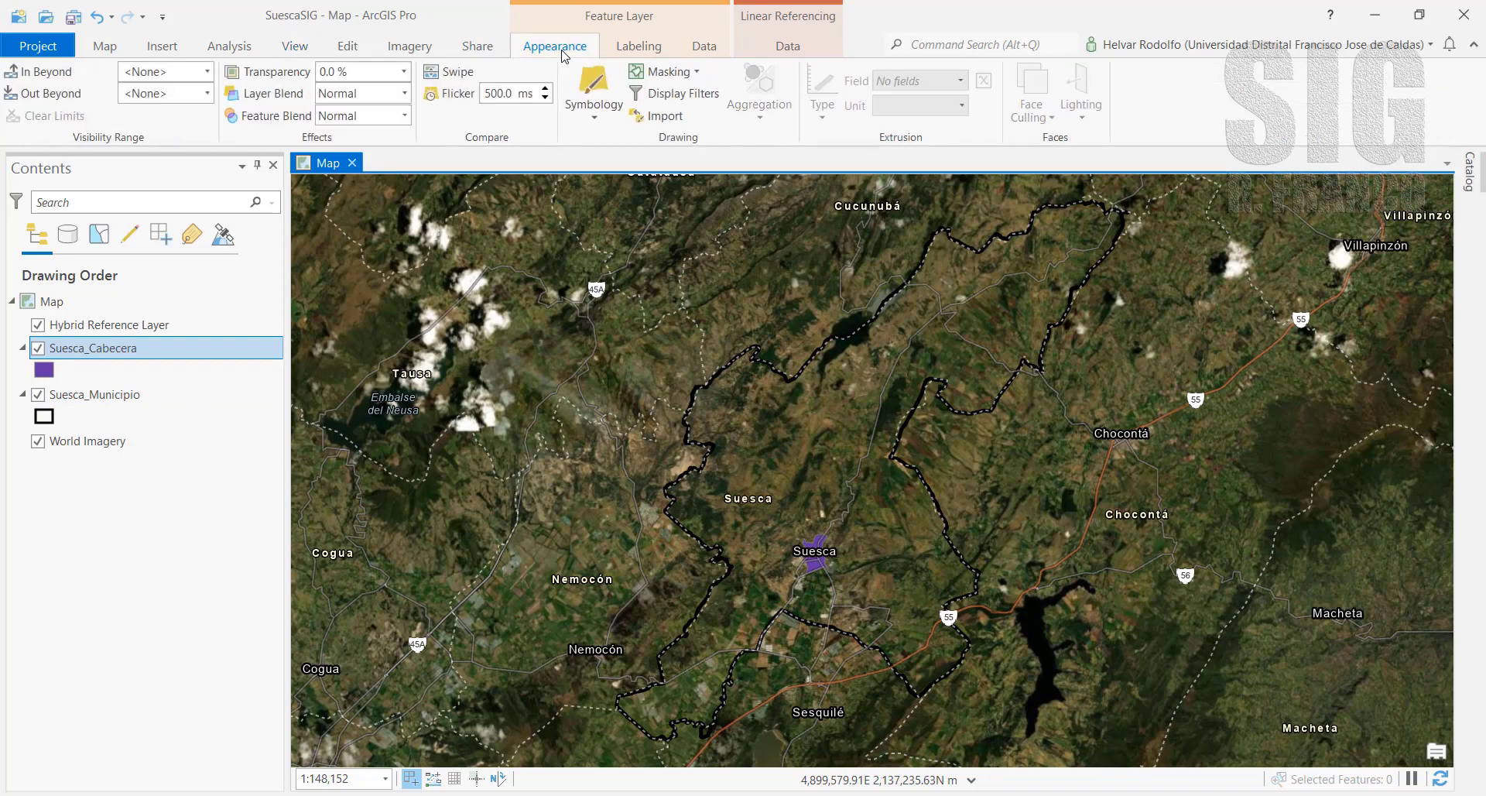
{"action": "left_click", "coordinate": [595, 117]}
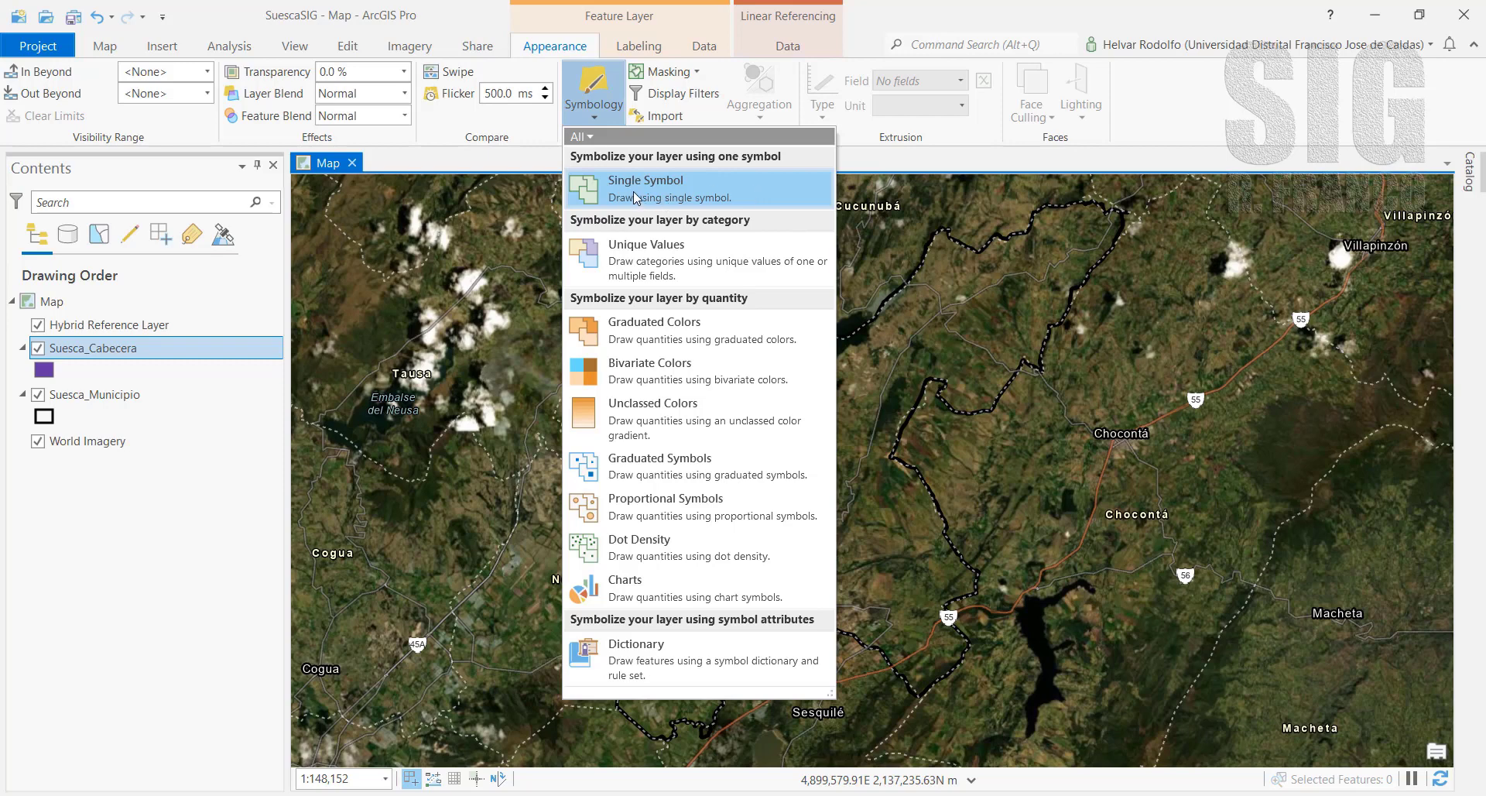
{"action": "left_click", "coordinate": [594, 194]}
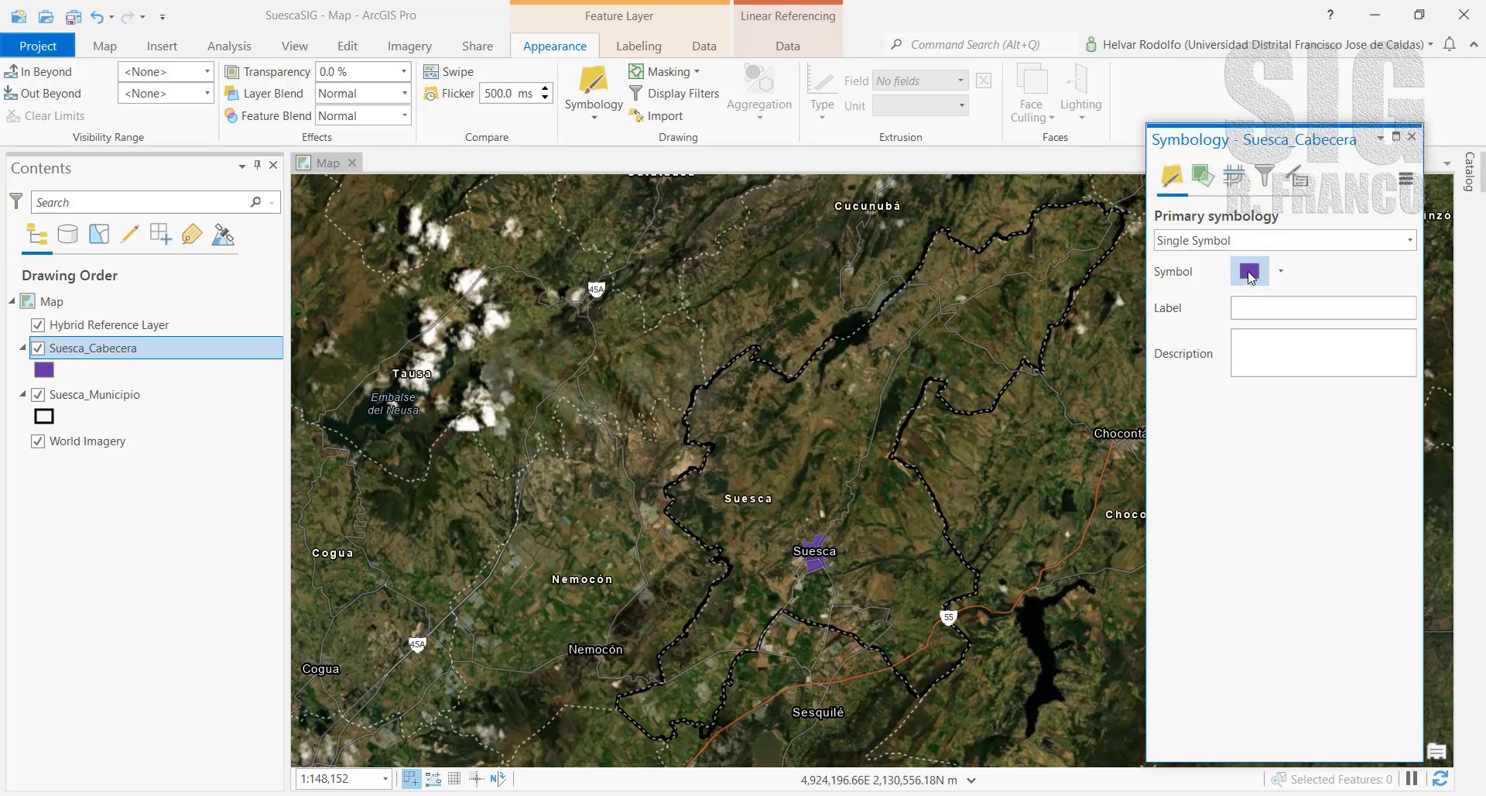
{"action": "left_click", "coordinate": [1249, 272]}
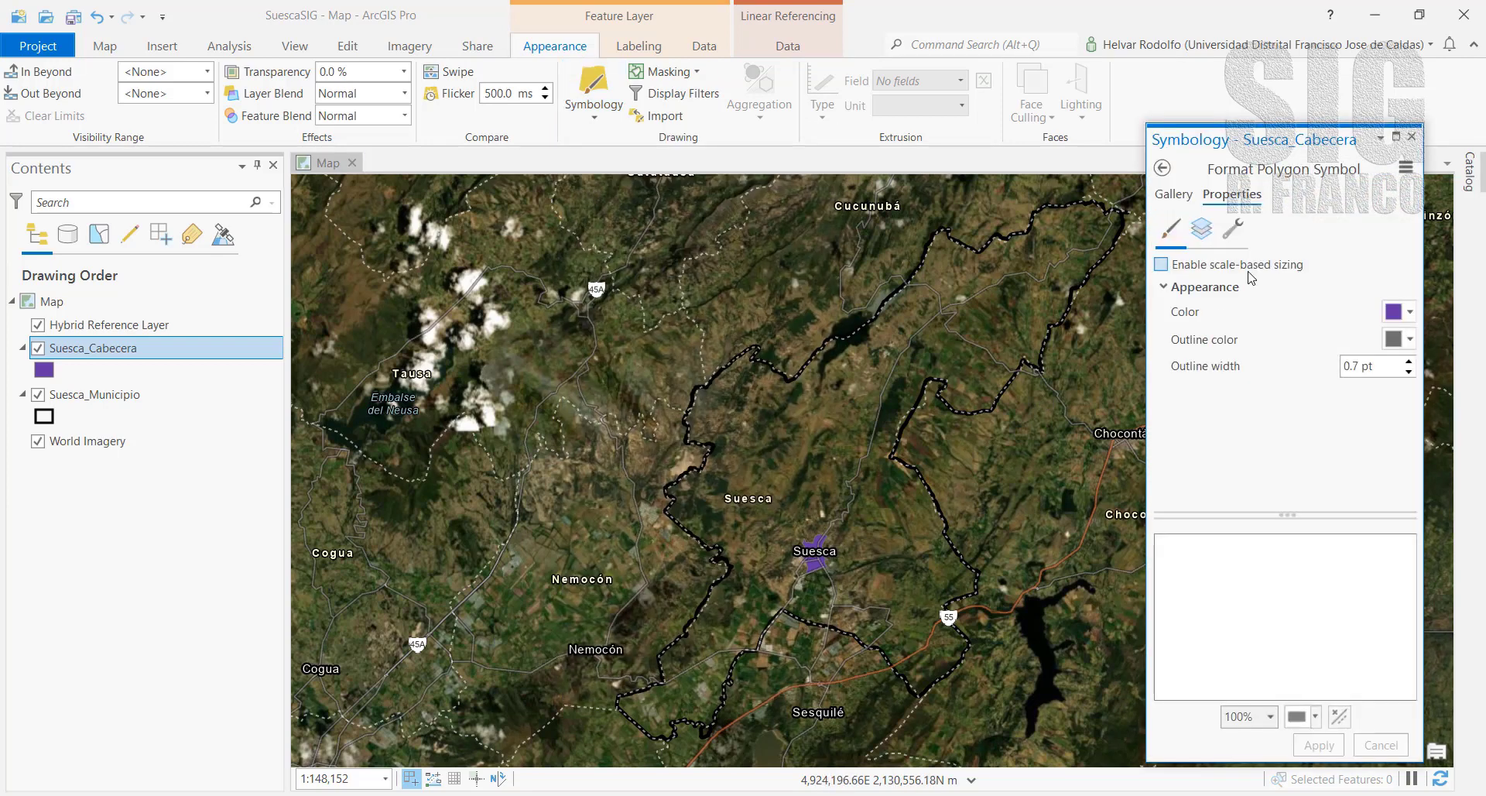
{"action": "left_click", "coordinate": [1410, 314]}
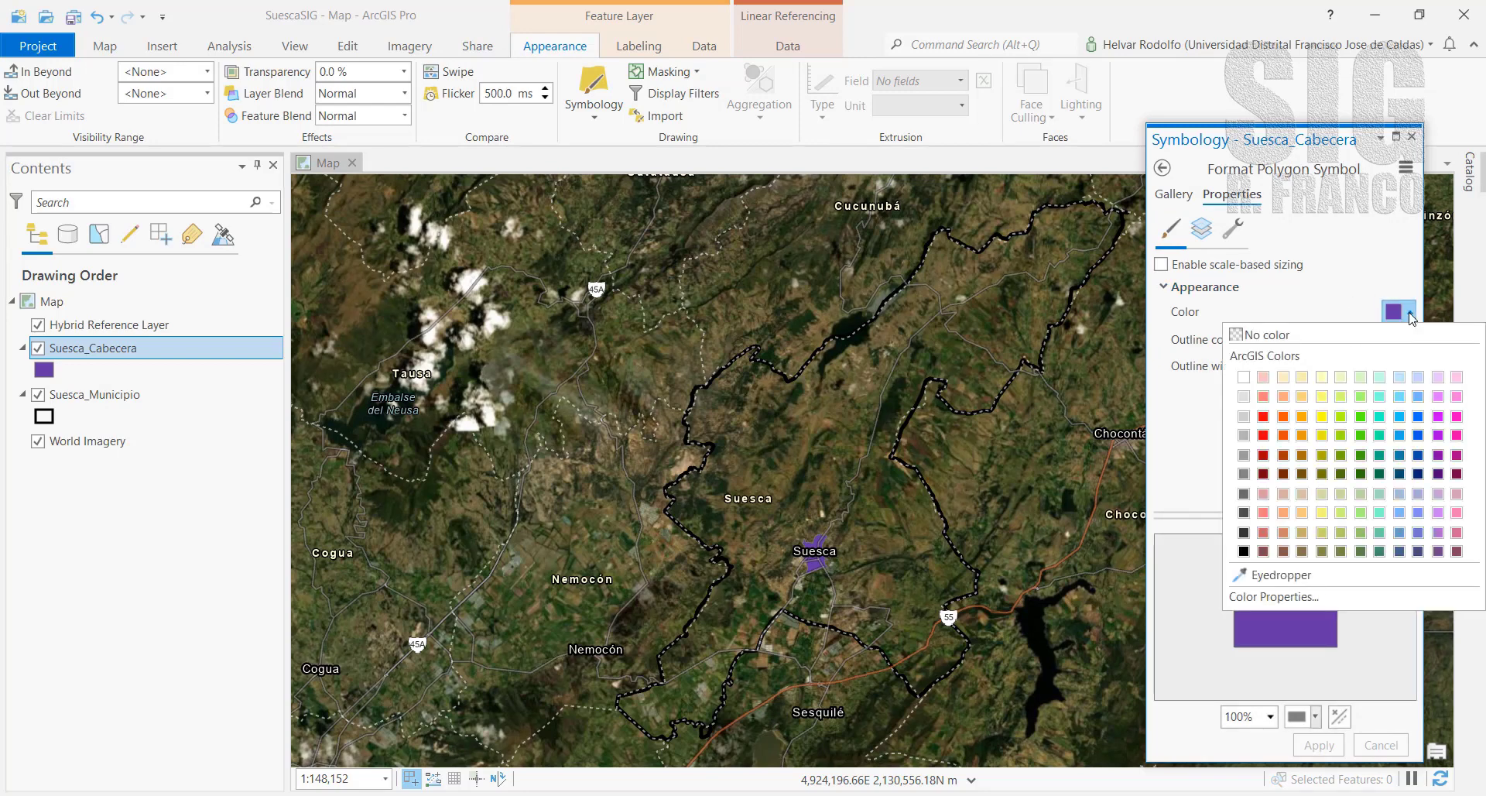
{"action": "left_click", "coordinate": [1263, 436]}
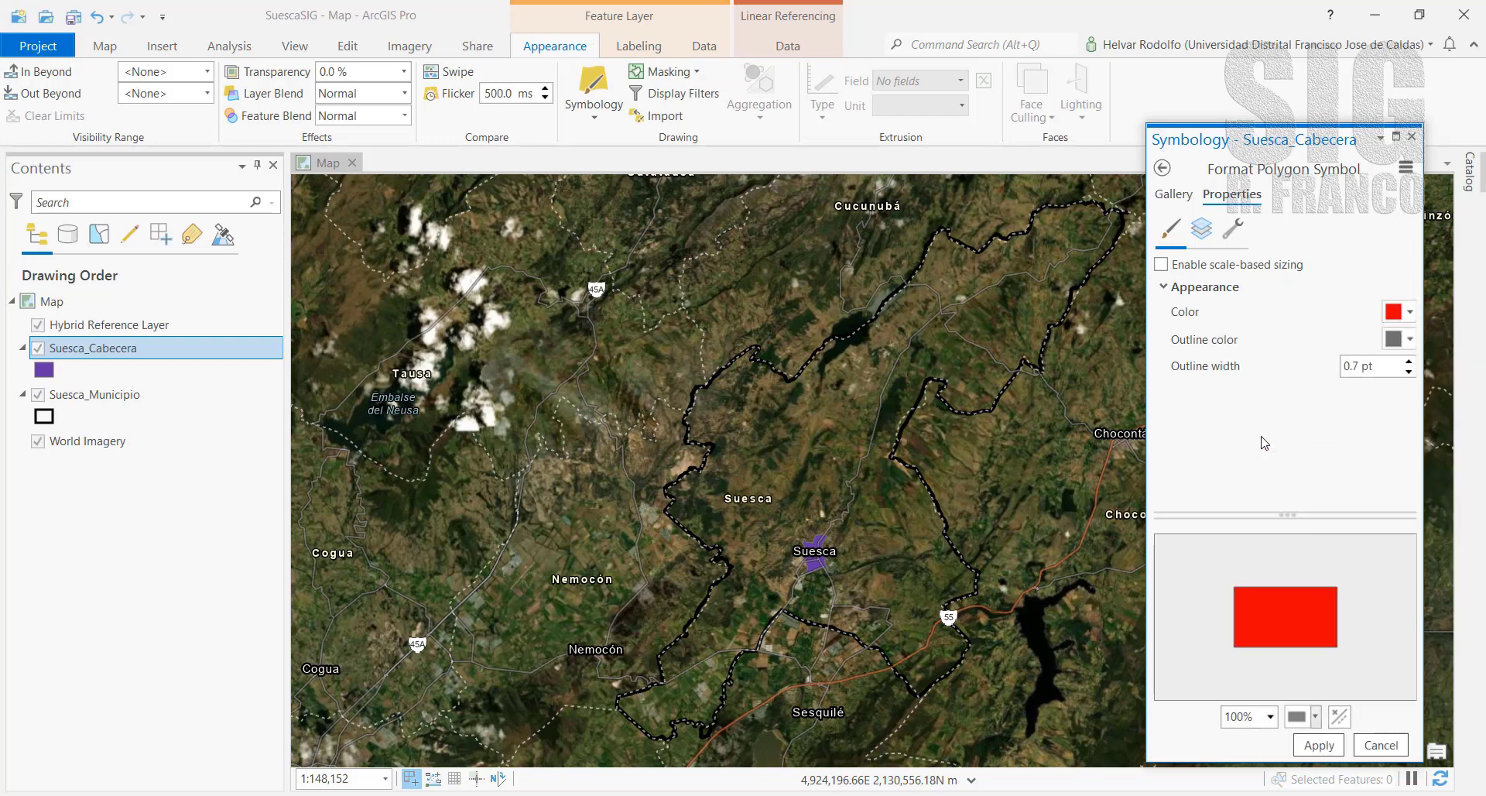
{"action": "left_click", "coordinate": [1319, 747]}
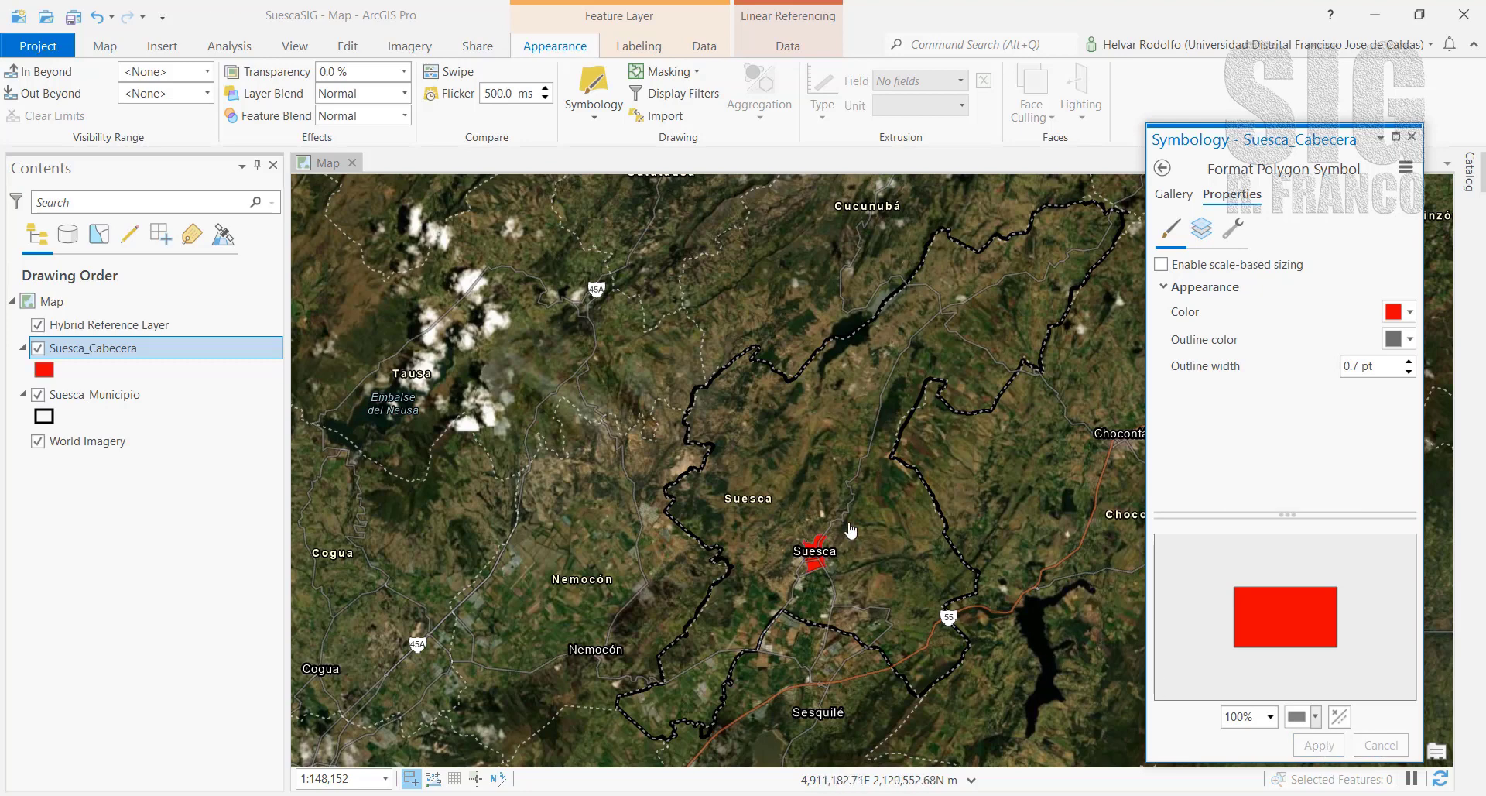
{"action": "left_click", "coordinate": [1410, 138]}
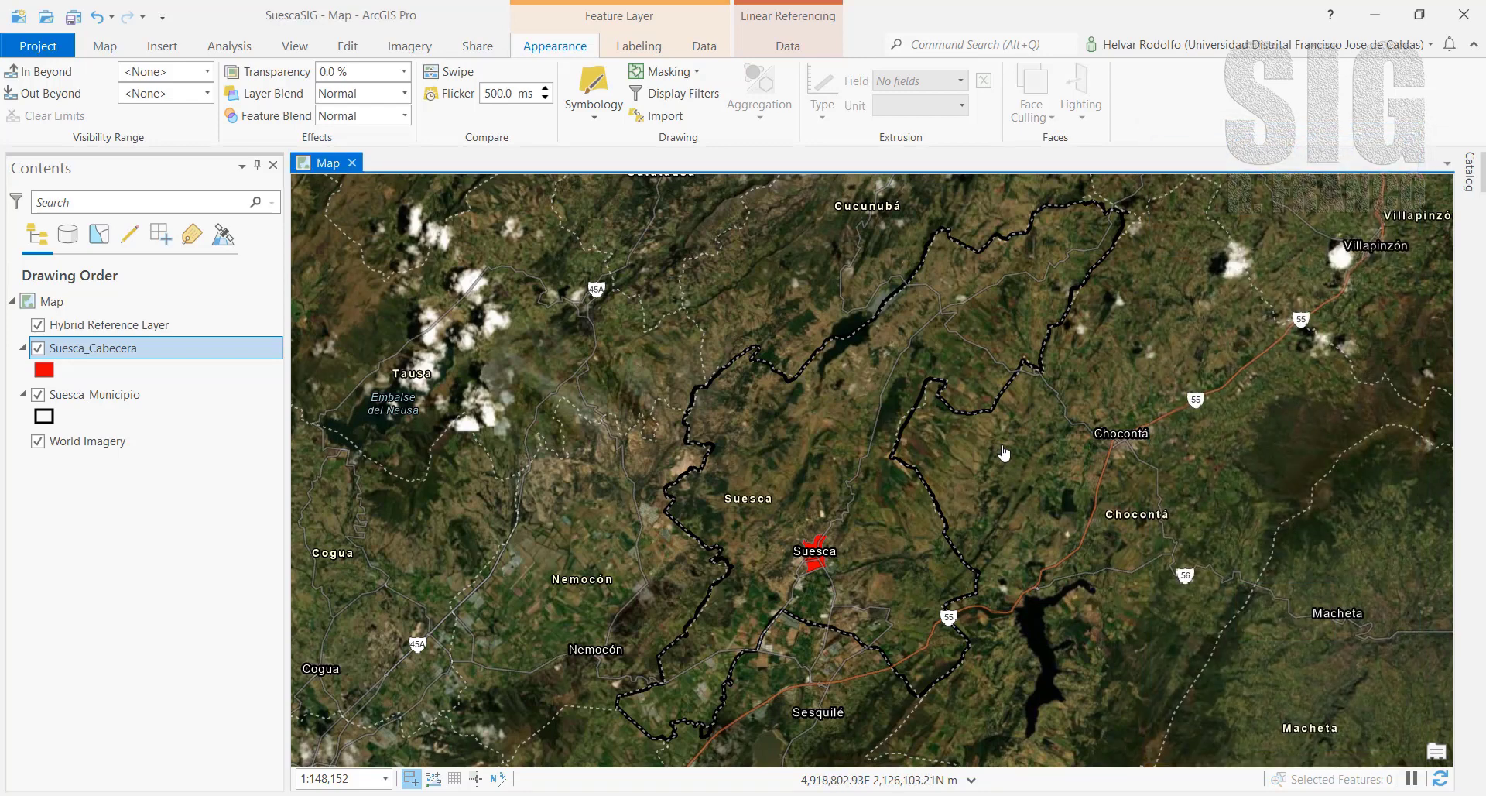
Add Suesca_Veredas.shp from the Capas_Administrativas folder to the map
{"action": "left_click", "coordinate": [1470, 179]}
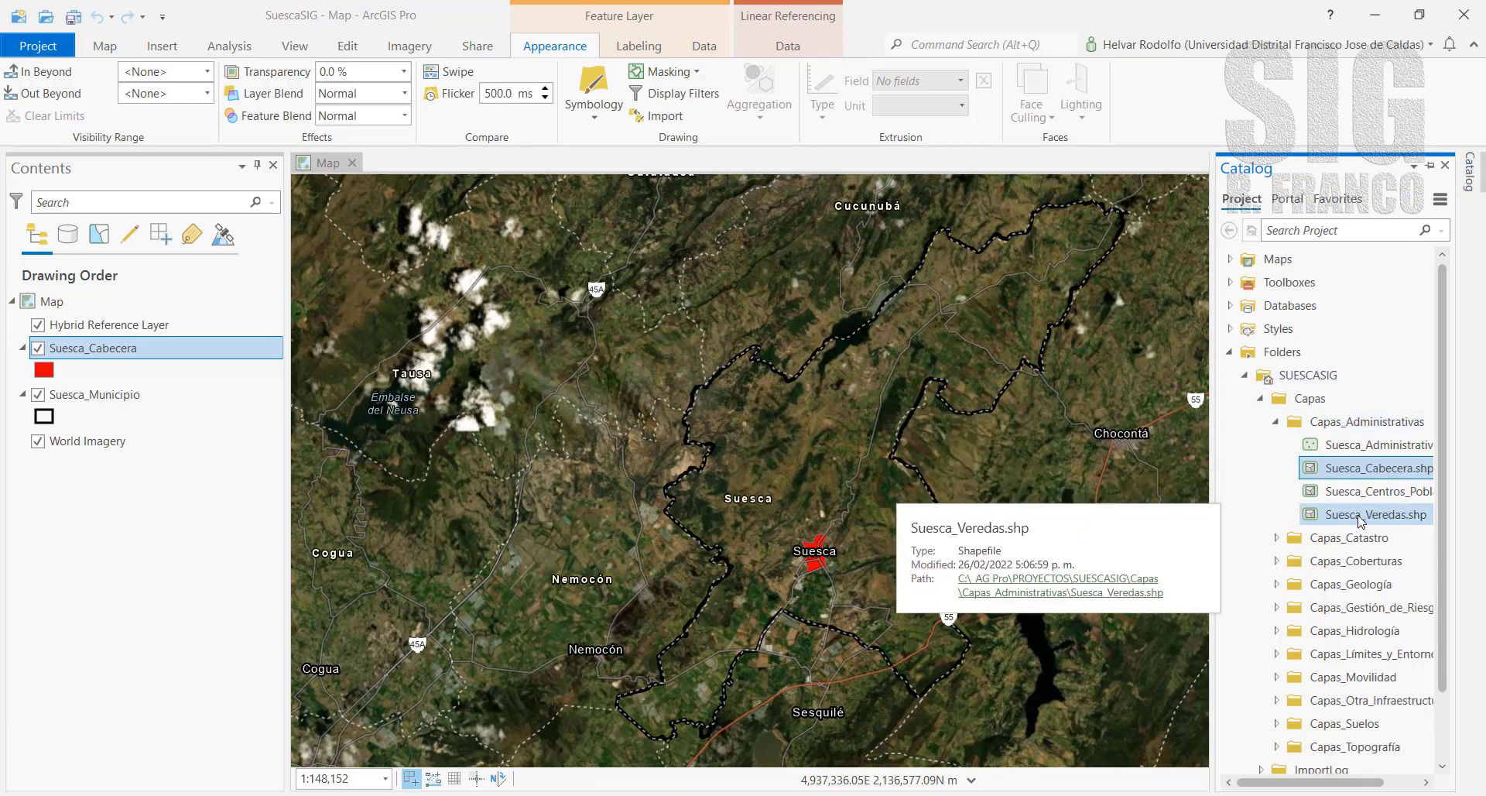
{"action": "left_click", "coordinate": [1348, 518]}
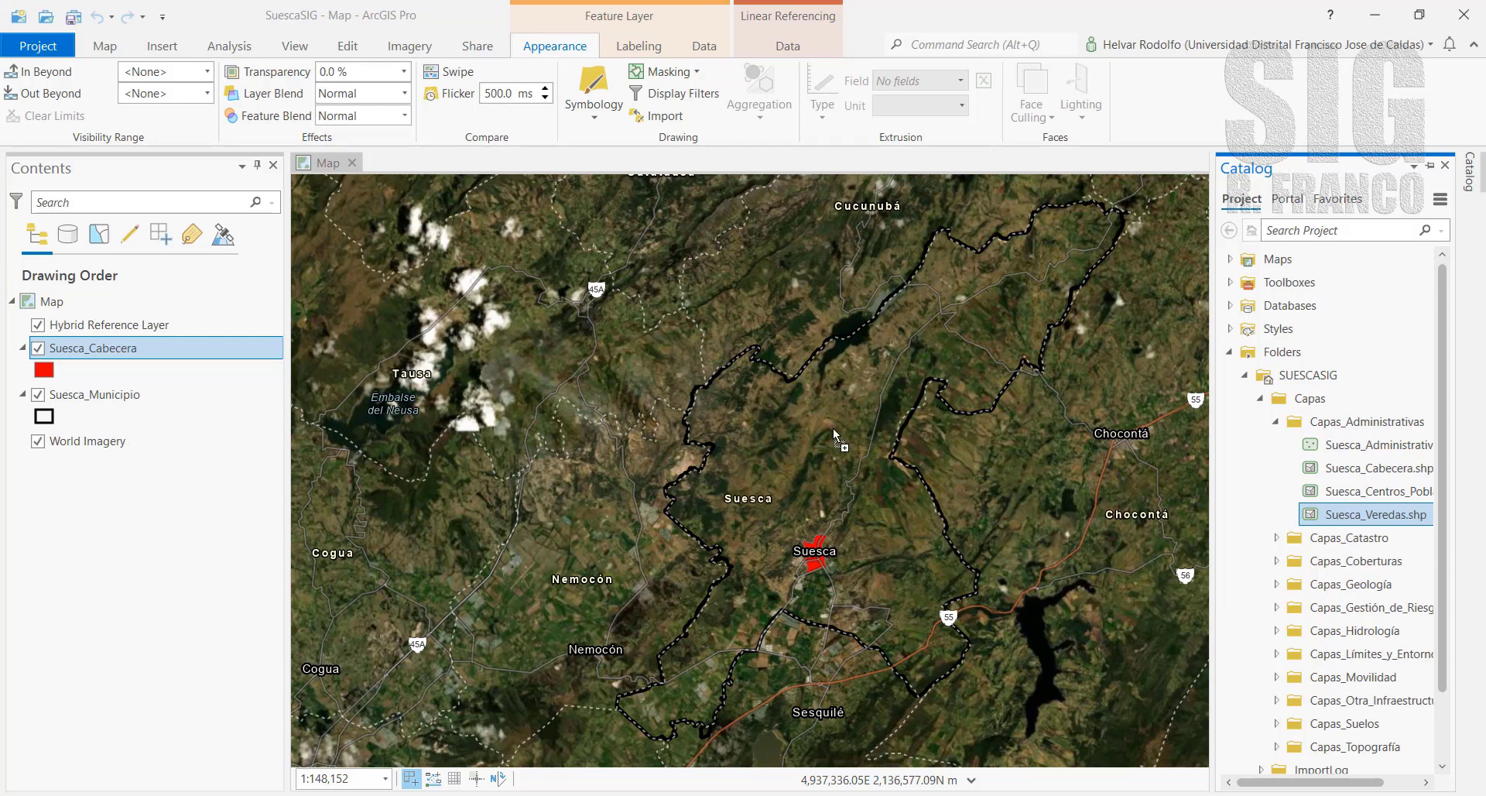
{"action": "left_click_drag", "start_coordinate": [833, 429], "coordinate": [833, 428]}
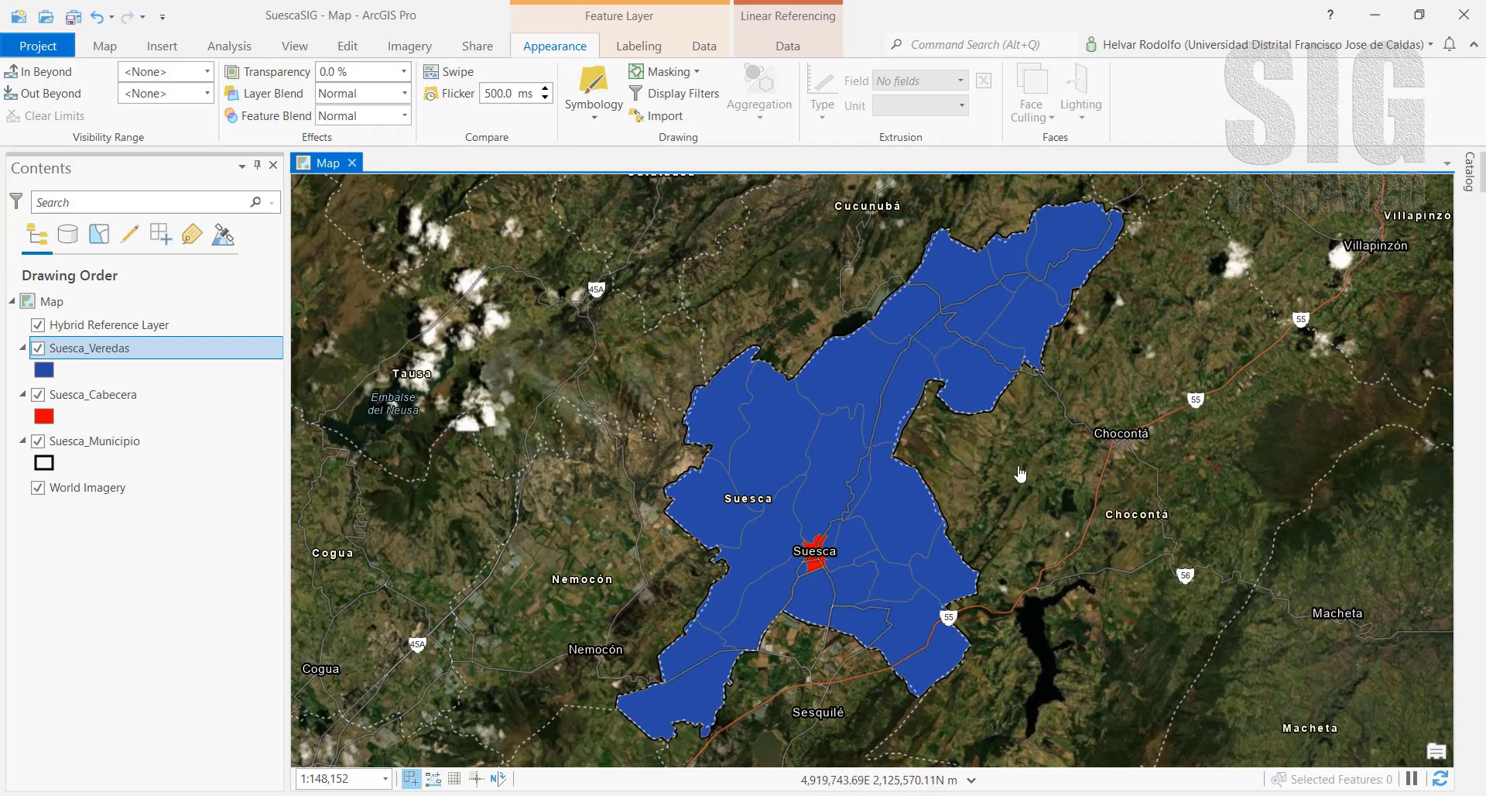
Open the attribute table of the Suesca_Veredas layer and examine its fields
{"action": "right_click", "coordinate": [122, 354]}
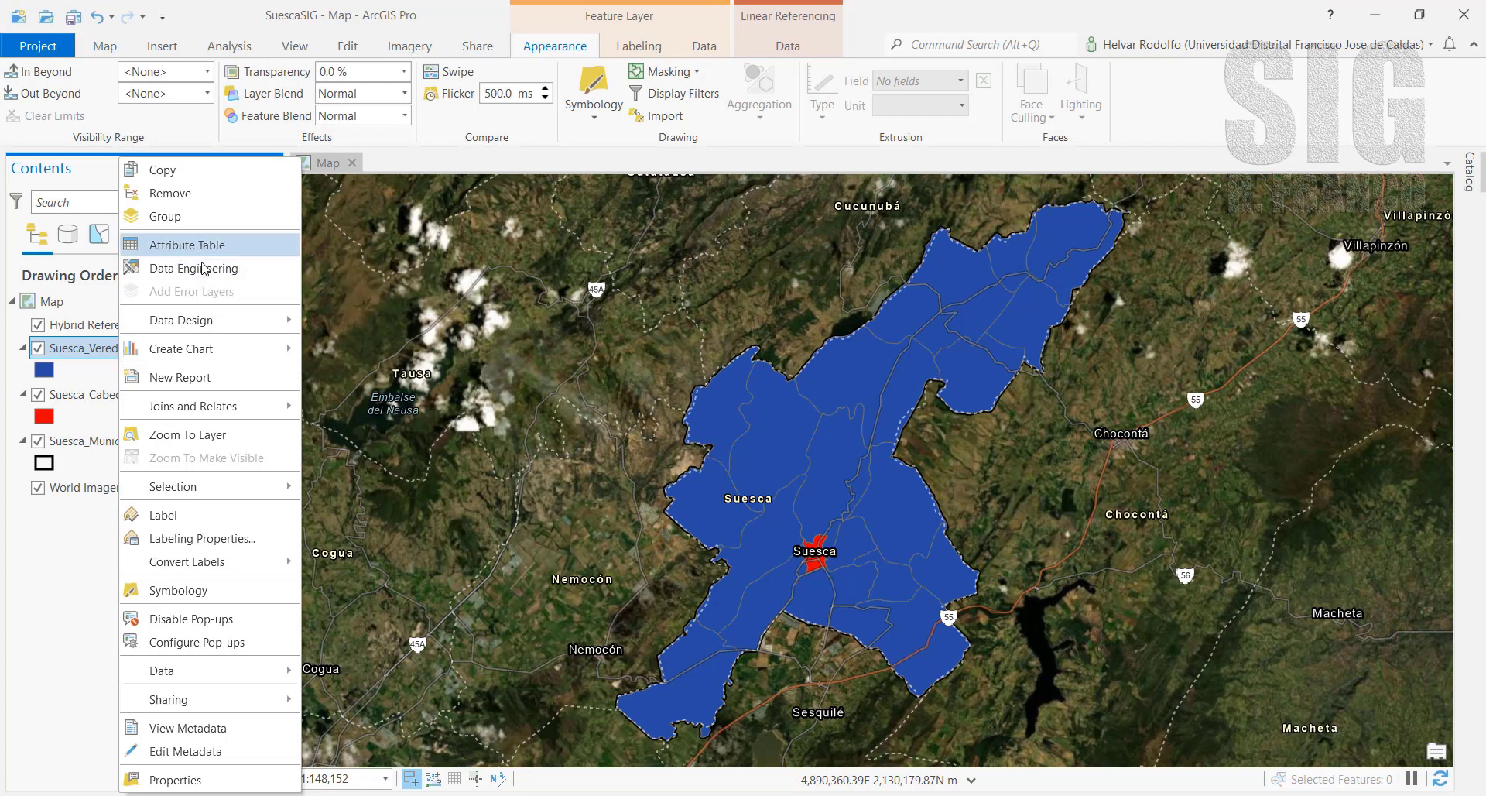
{"action": "left_click", "coordinate": [183, 246]}
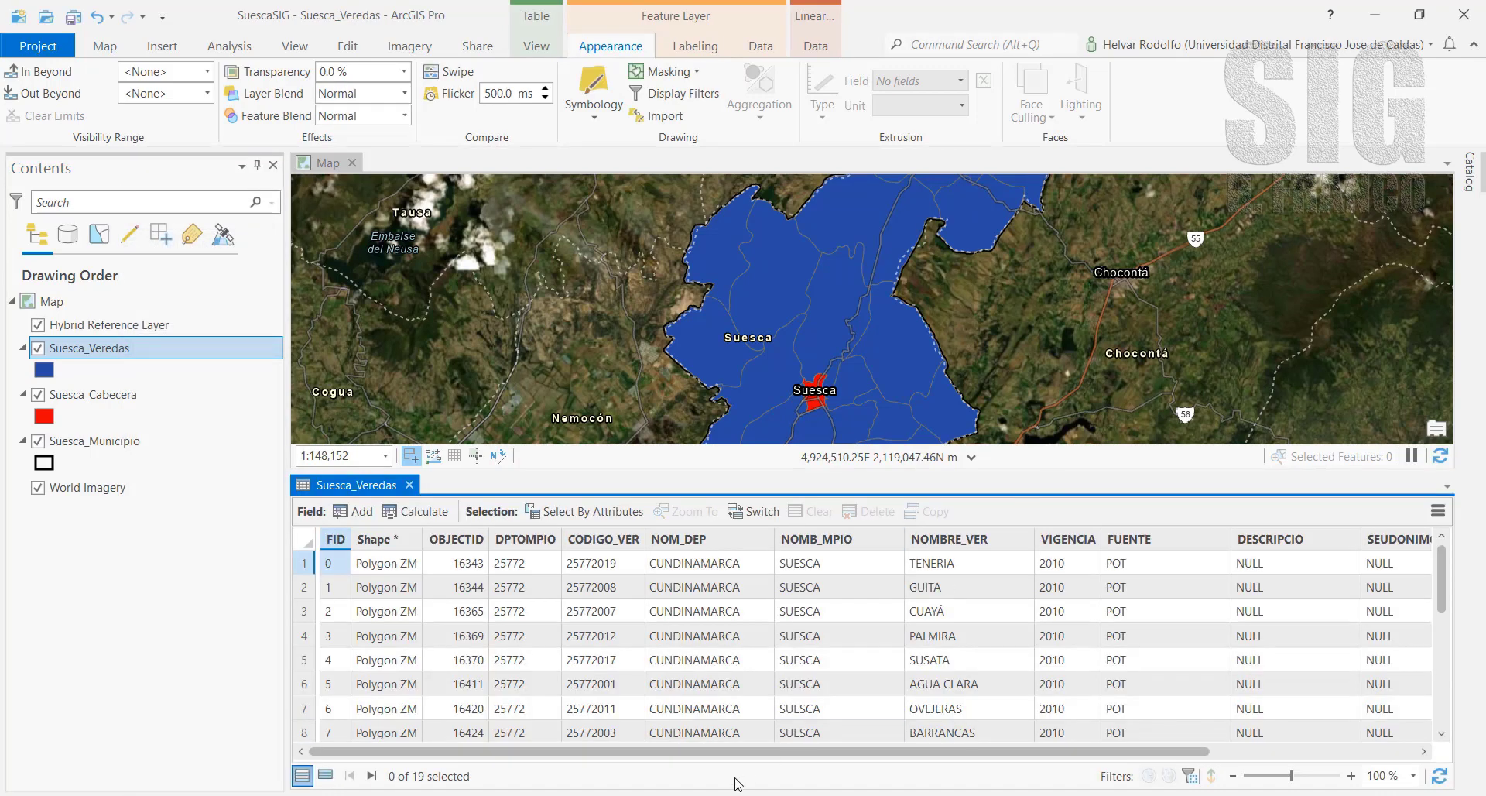
{"action": "left_click_drag", "start_coordinate": [703, 751], "coordinate": [641, 773]}
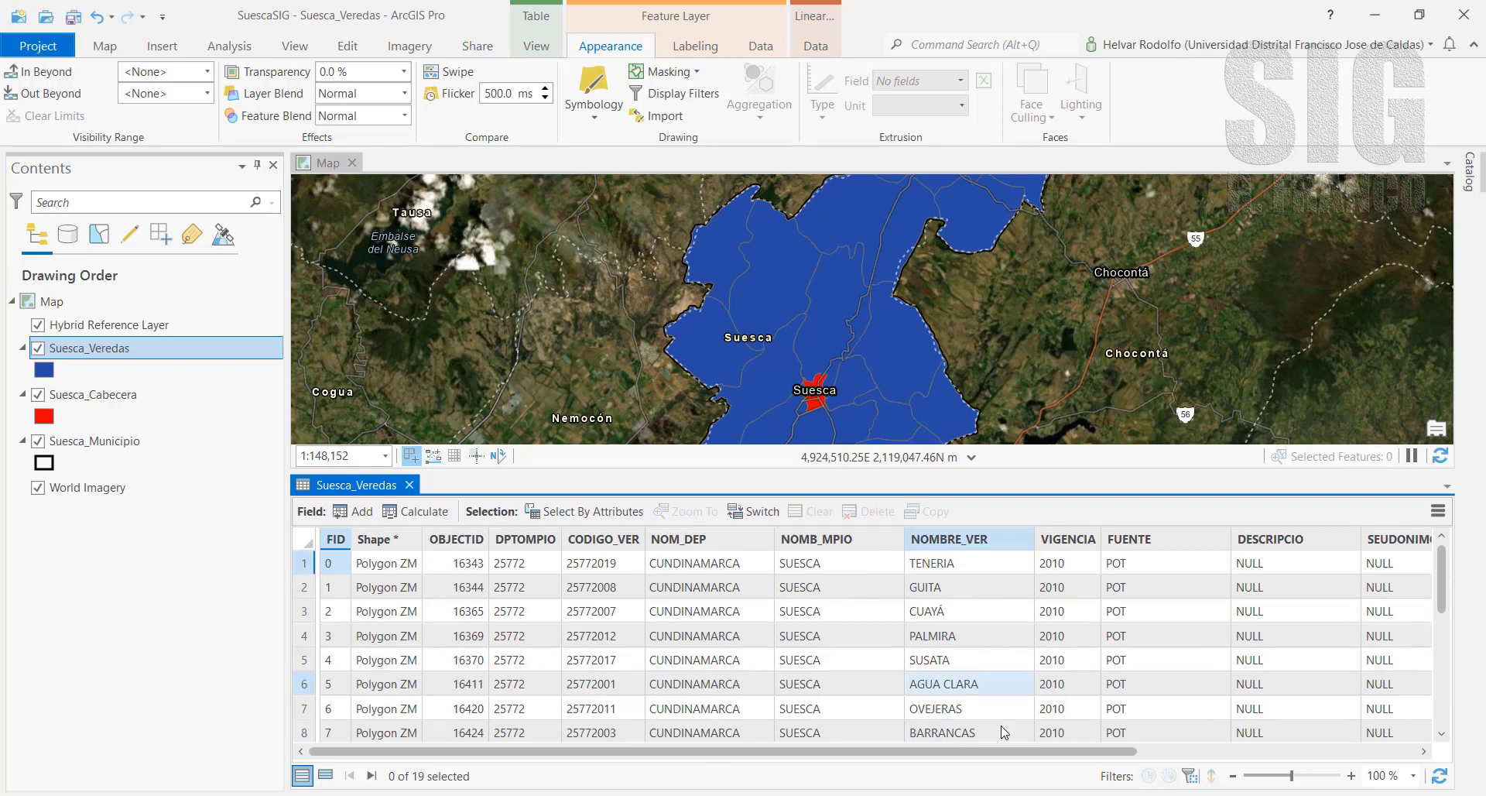
{"action": "left_click_drag", "start_coordinate": [1044, 755], "coordinate": [892, 762]}
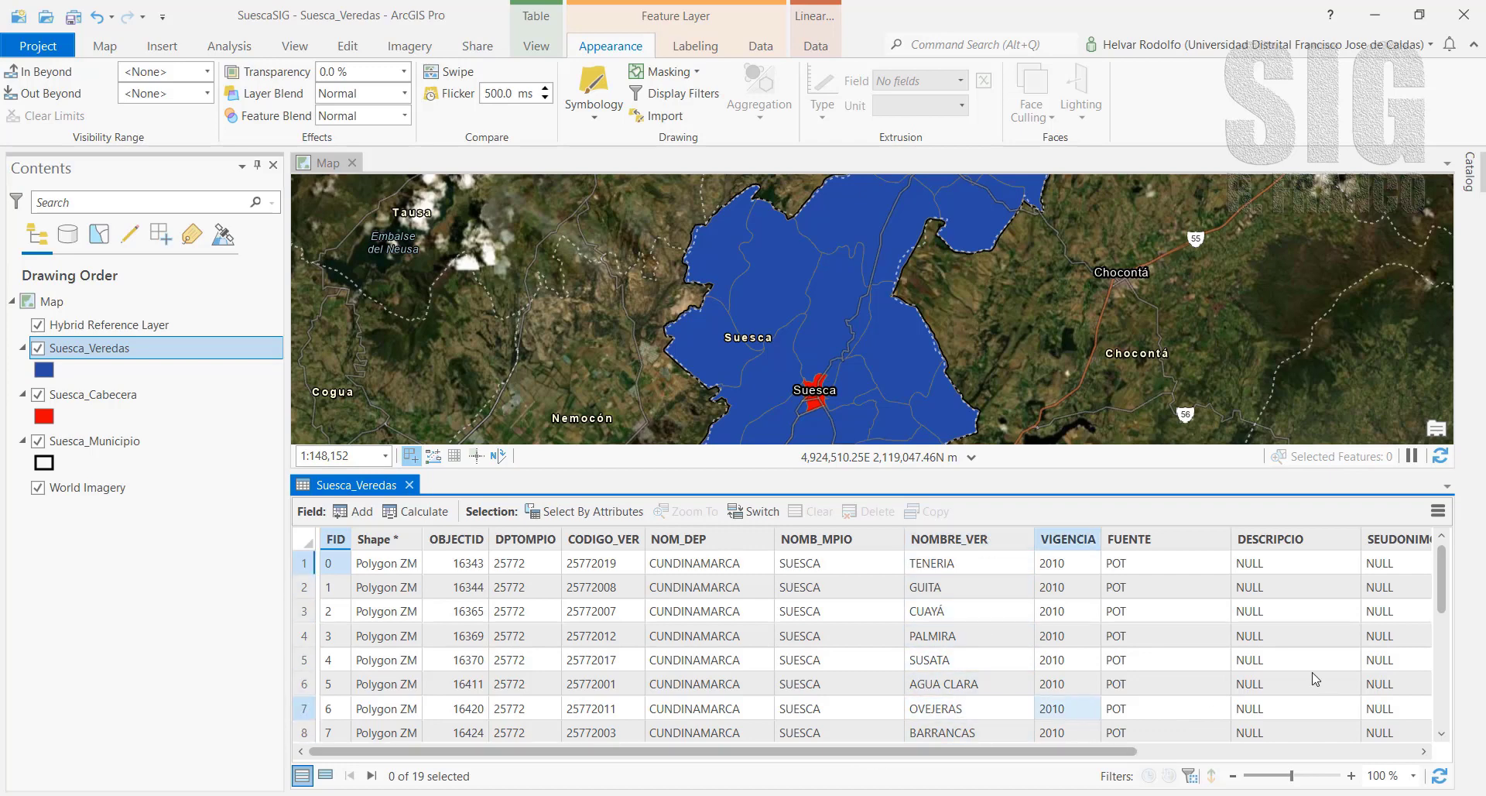
Review the Suesca_Veredas attribute records and the NOMBRE_VER field's properties, and close the attribute table
{"action": "left_click_drag", "start_coordinate": [1441, 573], "coordinate": [1452, 697]}
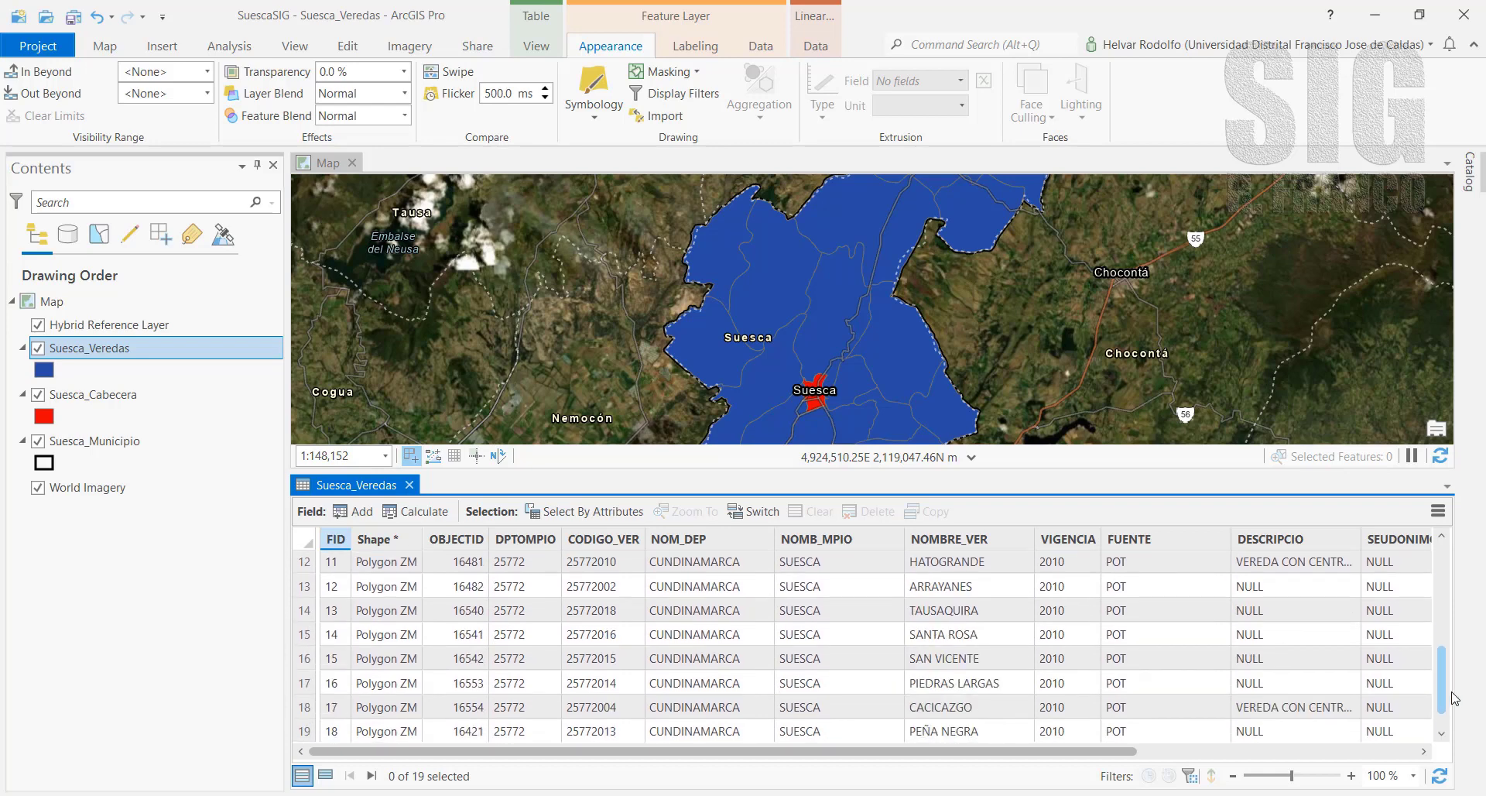
{"action": "scroll", "coordinate": [1452, 690], "scroll_direction": "up", "scroll_amount": 4}
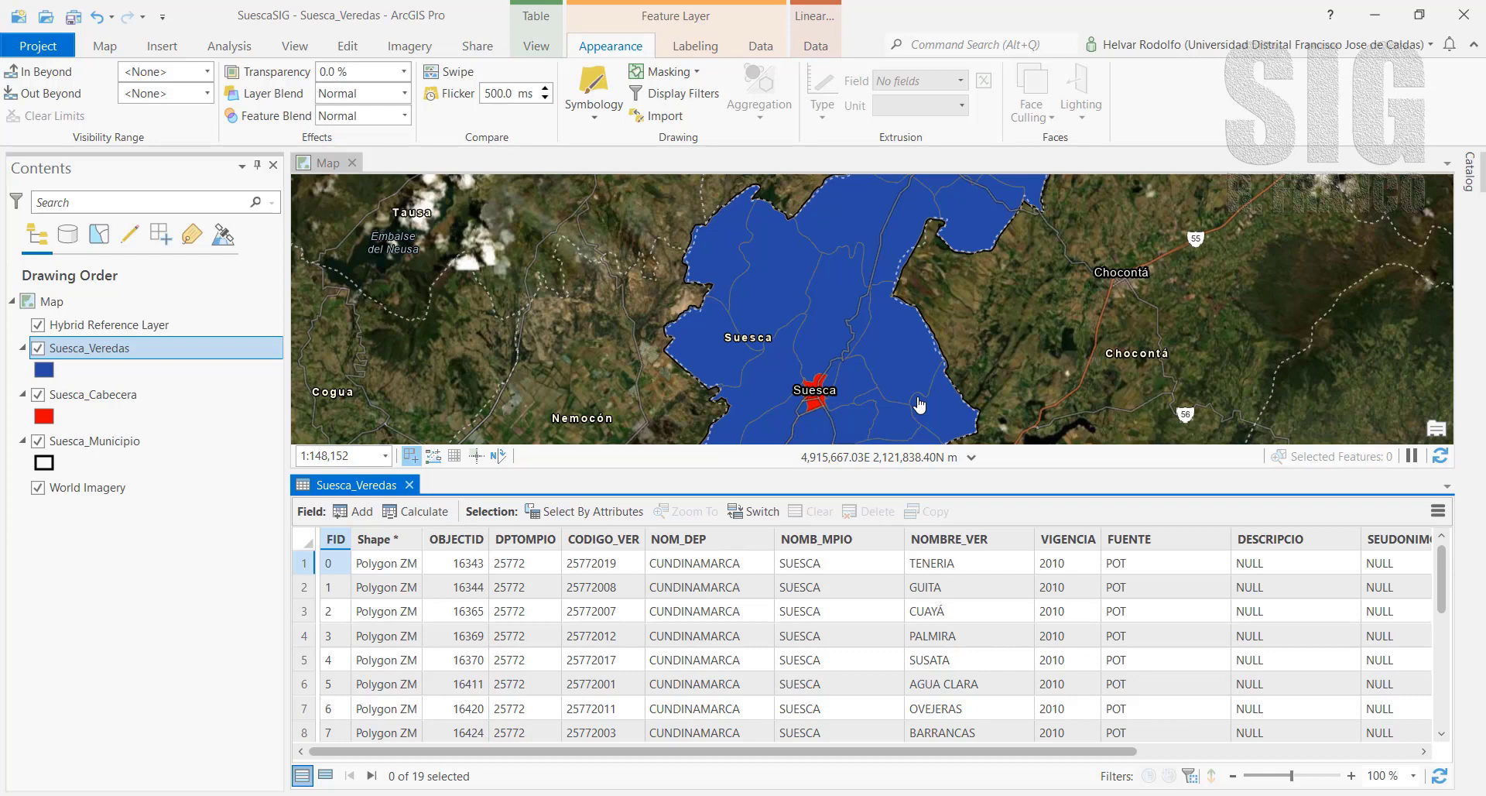
{"action": "mouse_move", "coordinate": [942, 541]}
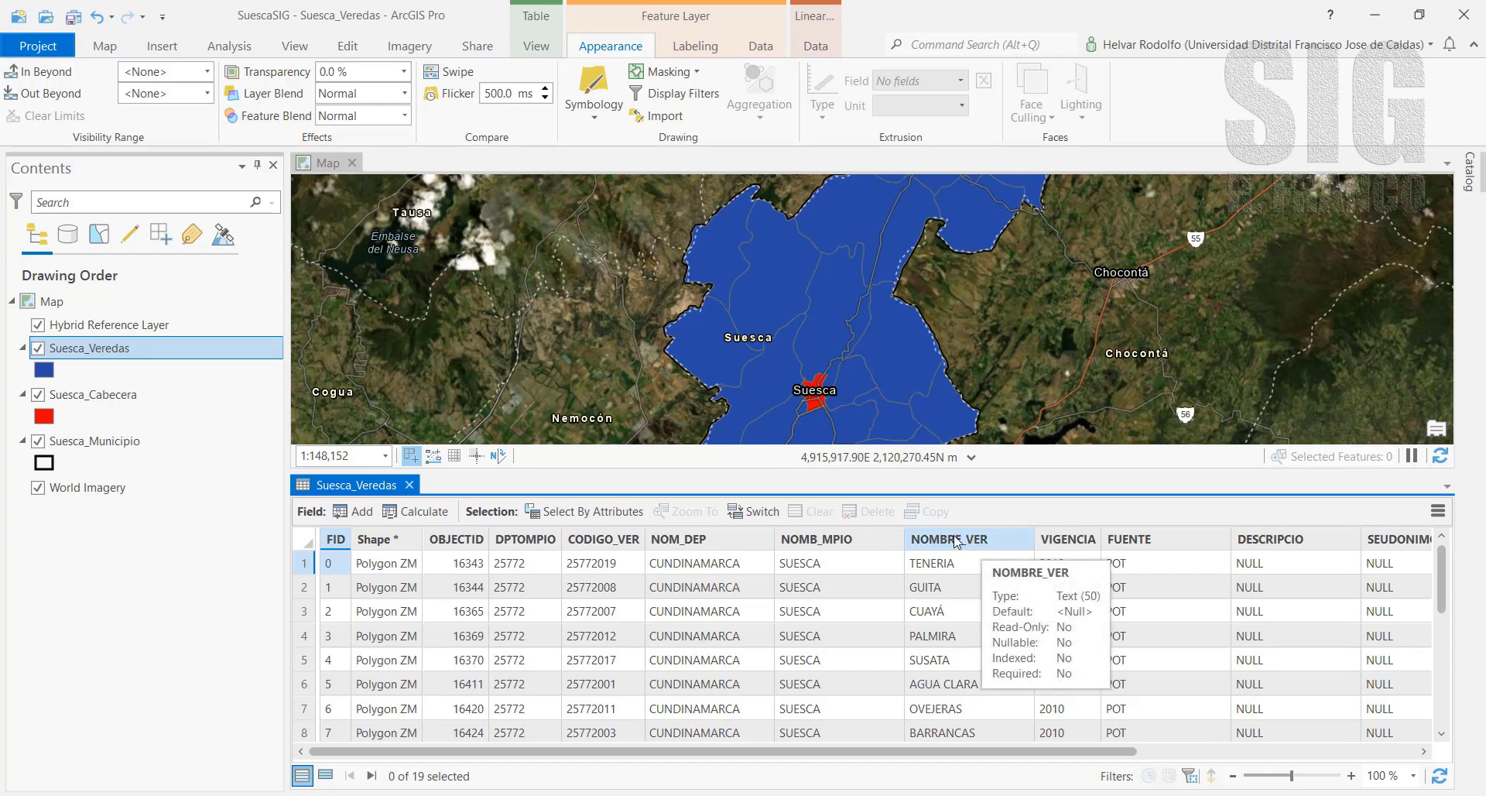
{"action": "left_click", "coordinate": [410, 484]}
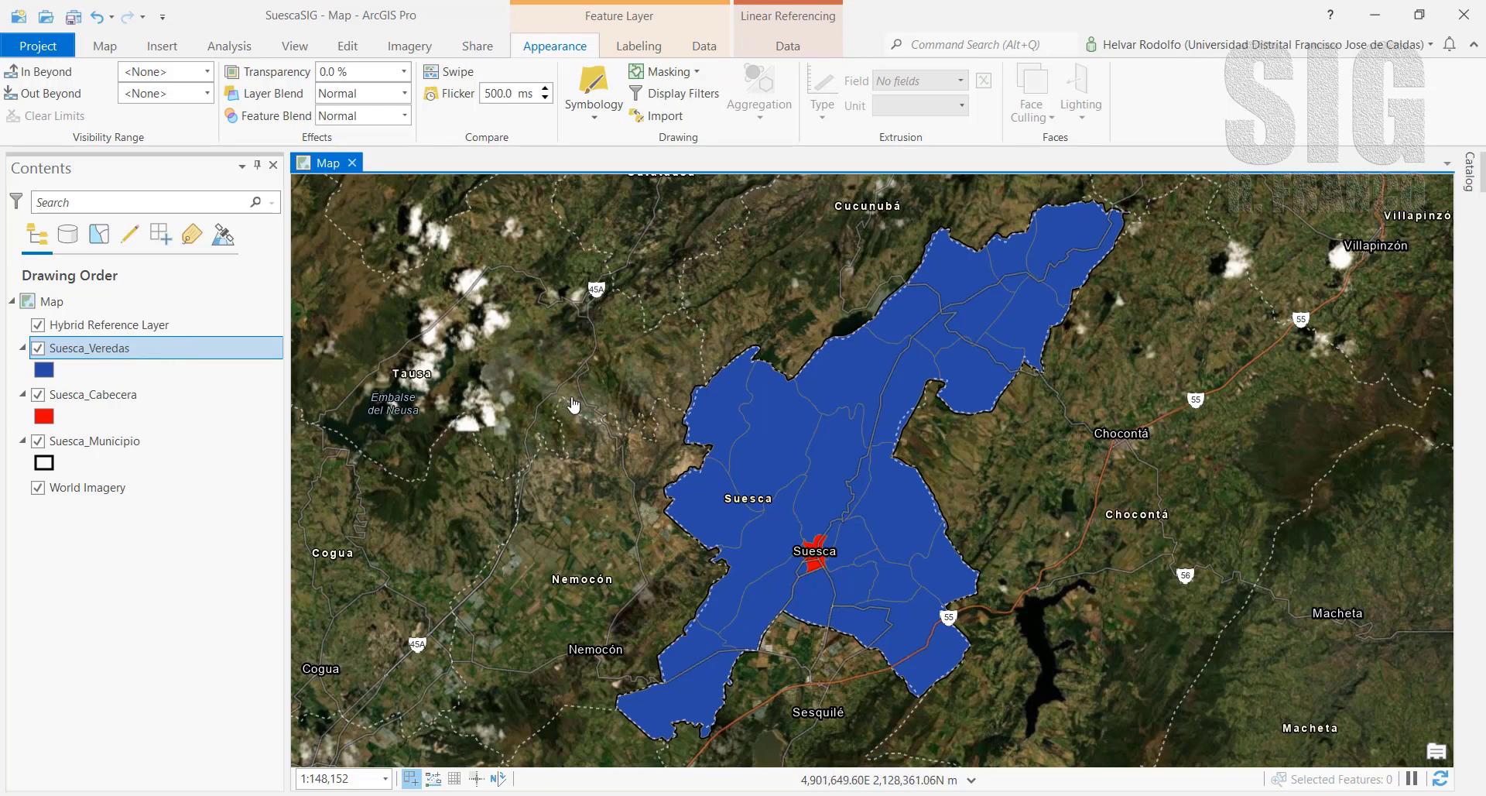
Symbolize the Suesca_Veredas layer with Unique Values based on the NOMBRE_VER field
{"action": "left_click", "coordinate": [594, 118]}
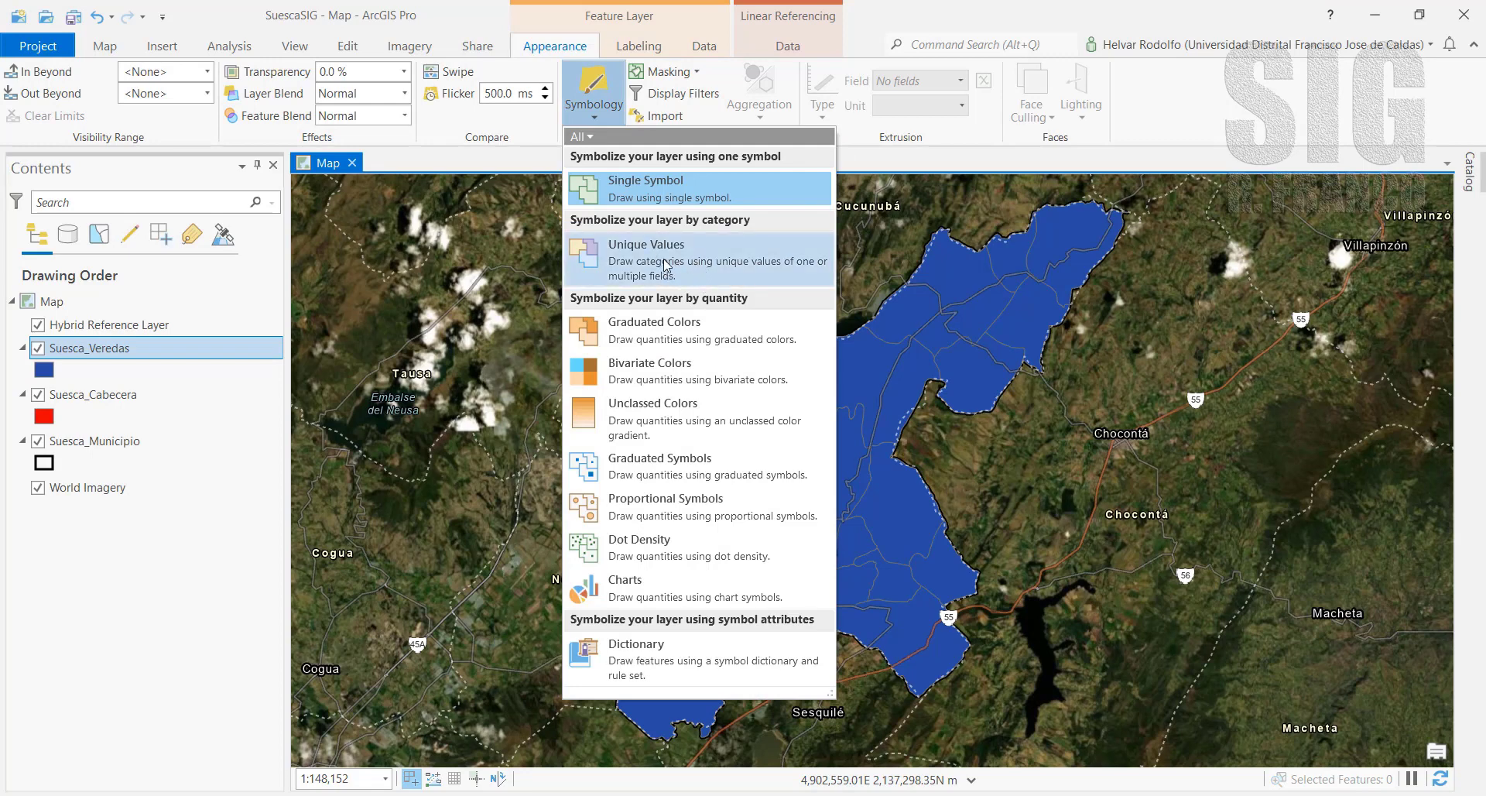
{"action": "left_click", "coordinate": [712, 271]}
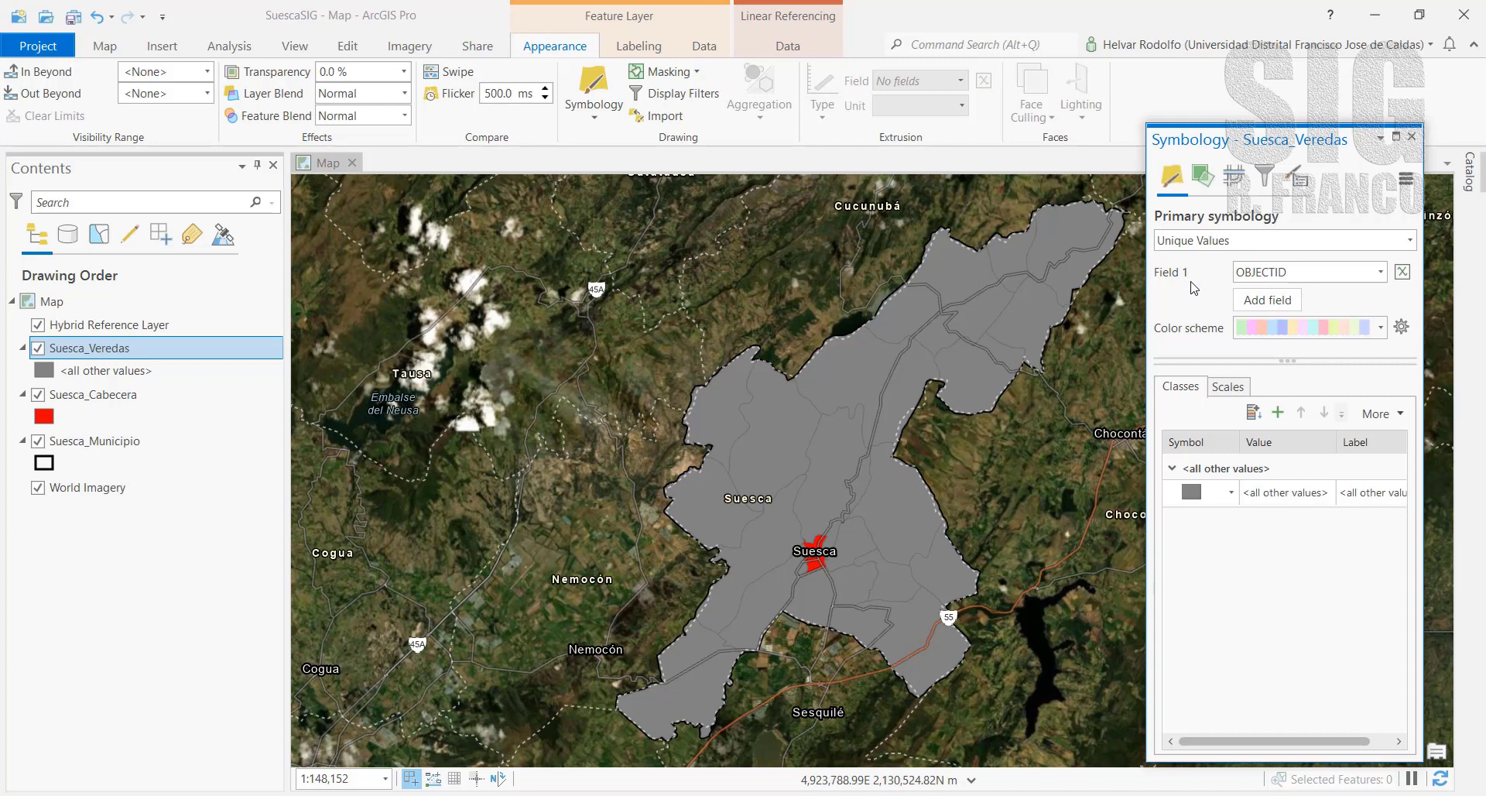
{"action": "left_click", "coordinate": [1381, 273]}
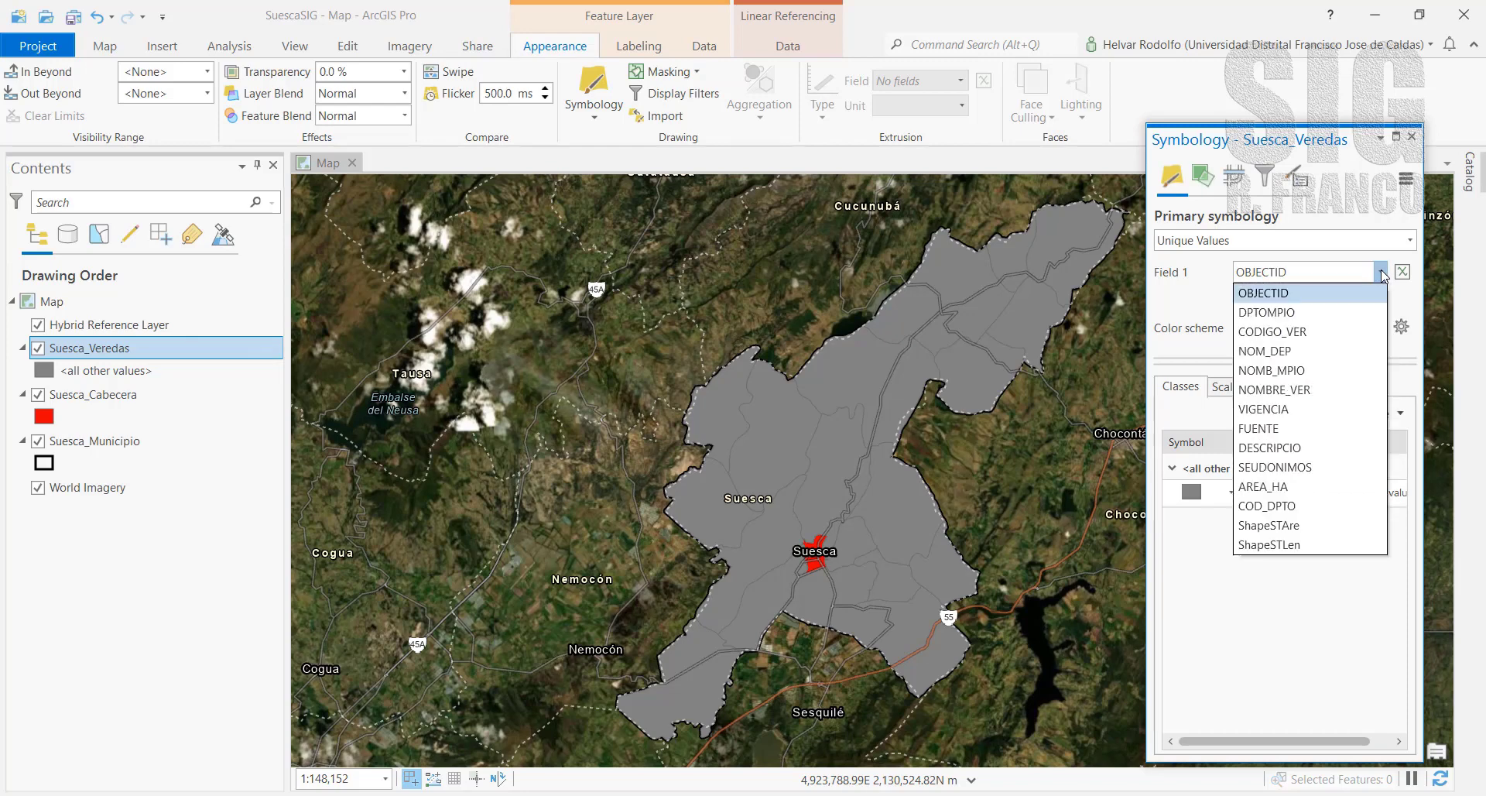
{"action": "left_click", "coordinate": [1274, 389]}
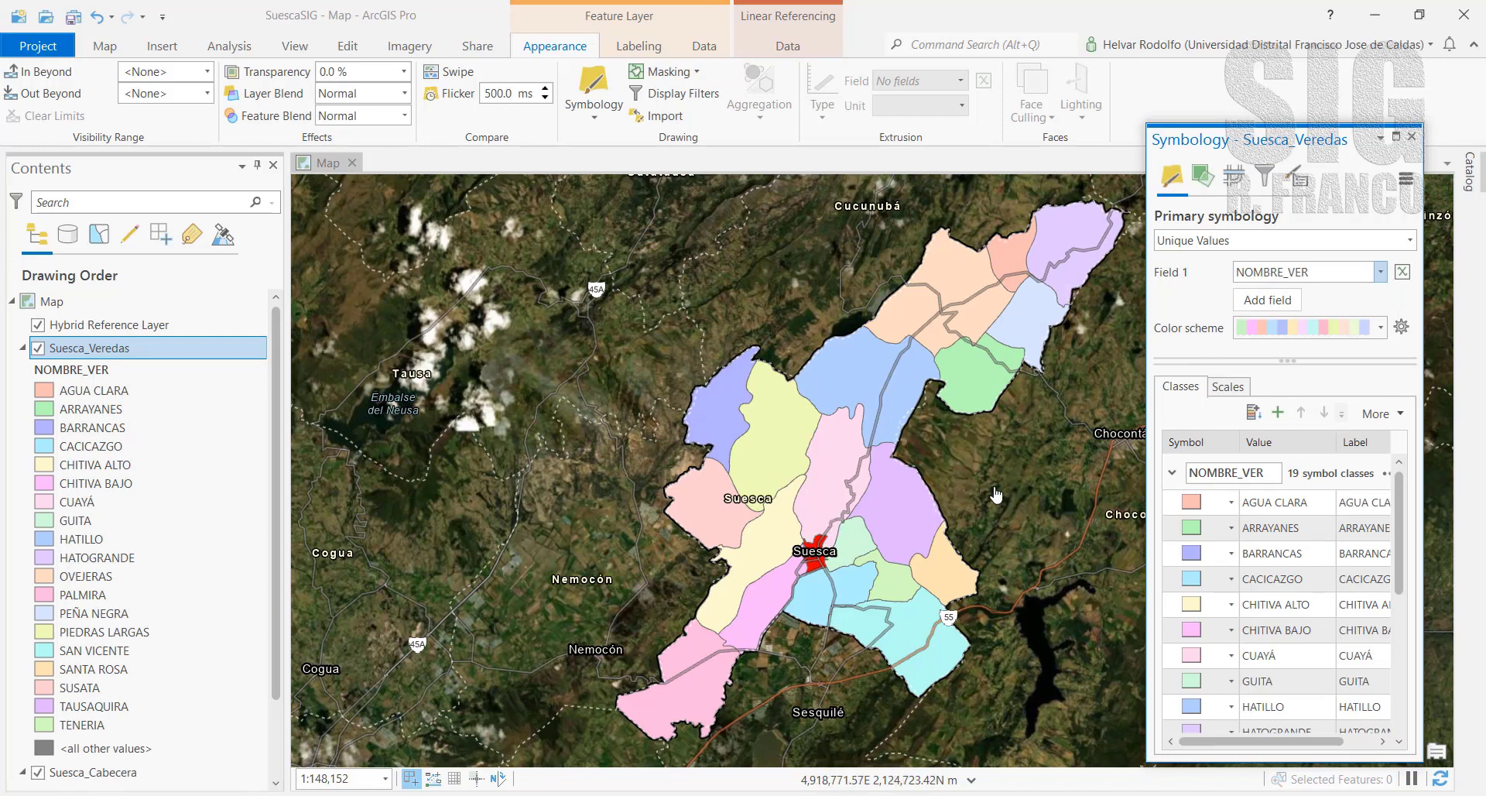
{"action": "scroll", "coordinate": [1407, 607], "scroll_direction": "down", "scroll_amount": 3}
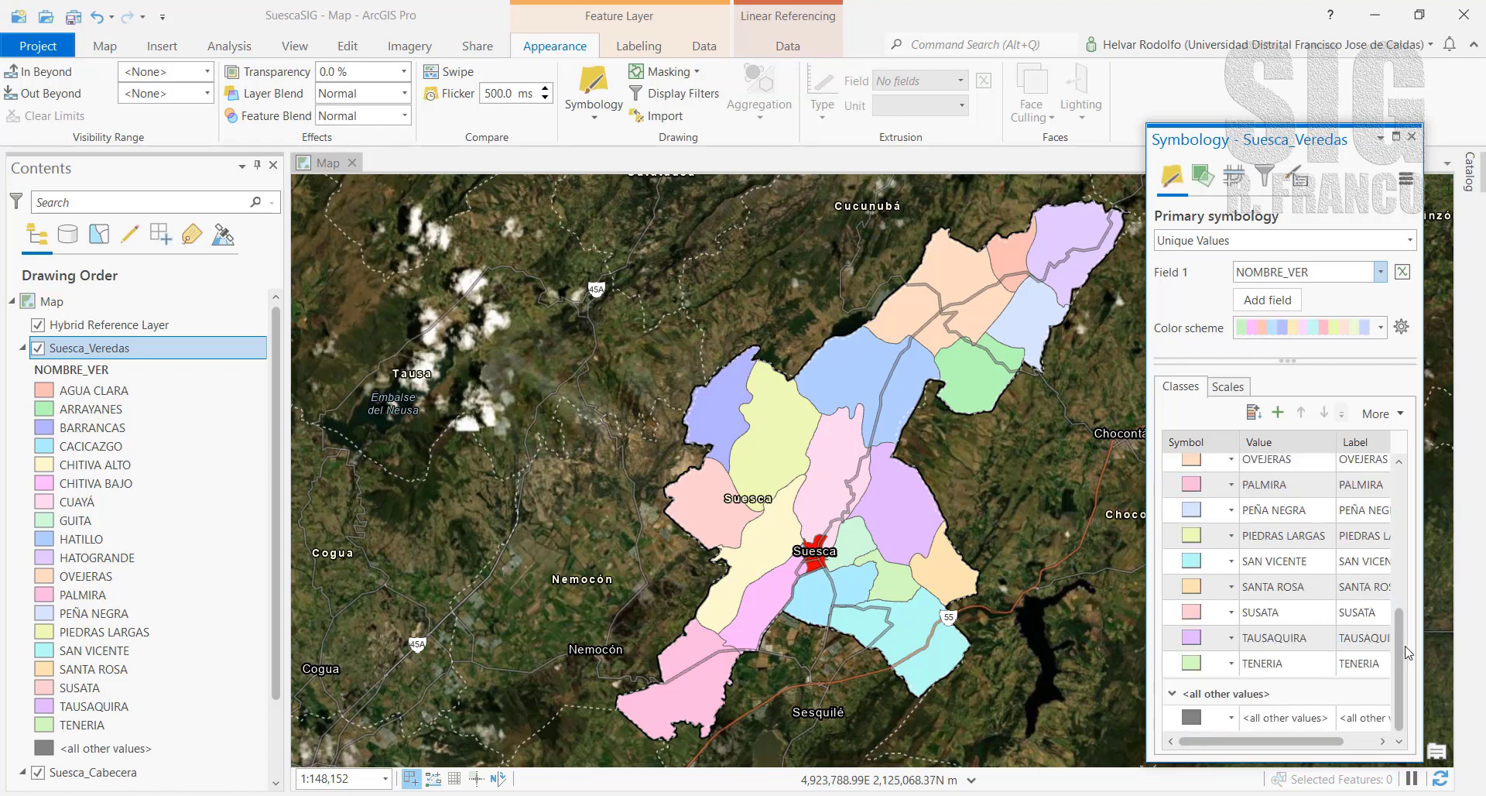
{"action": "scroll", "coordinate": [1407, 607], "scroll_direction": "up", "scroll_amount": 3}
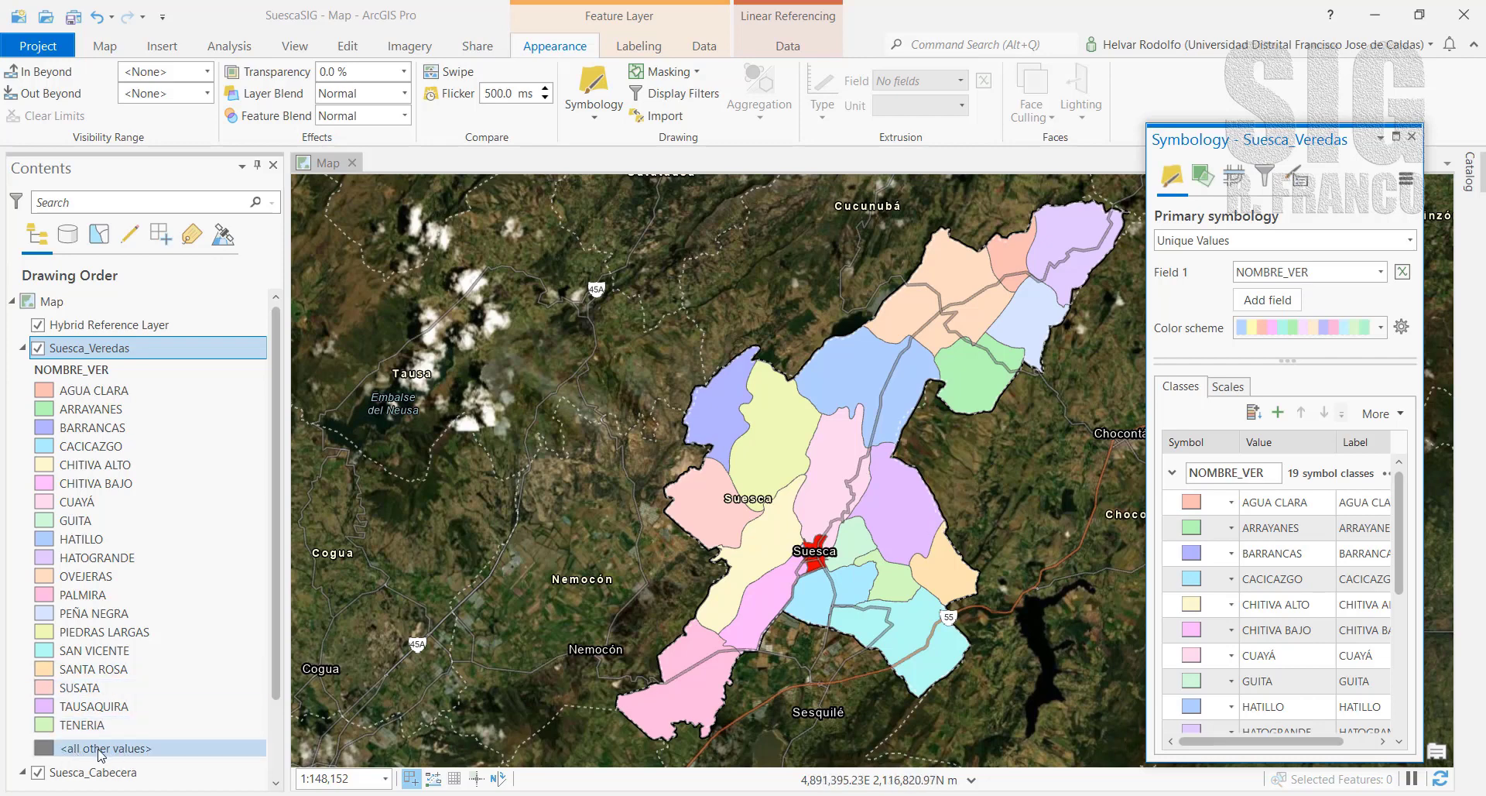
Turn off the "all other values" class in the Suesca_Veredas symbology
{"action": "left_click", "coordinate": [1401, 421]}
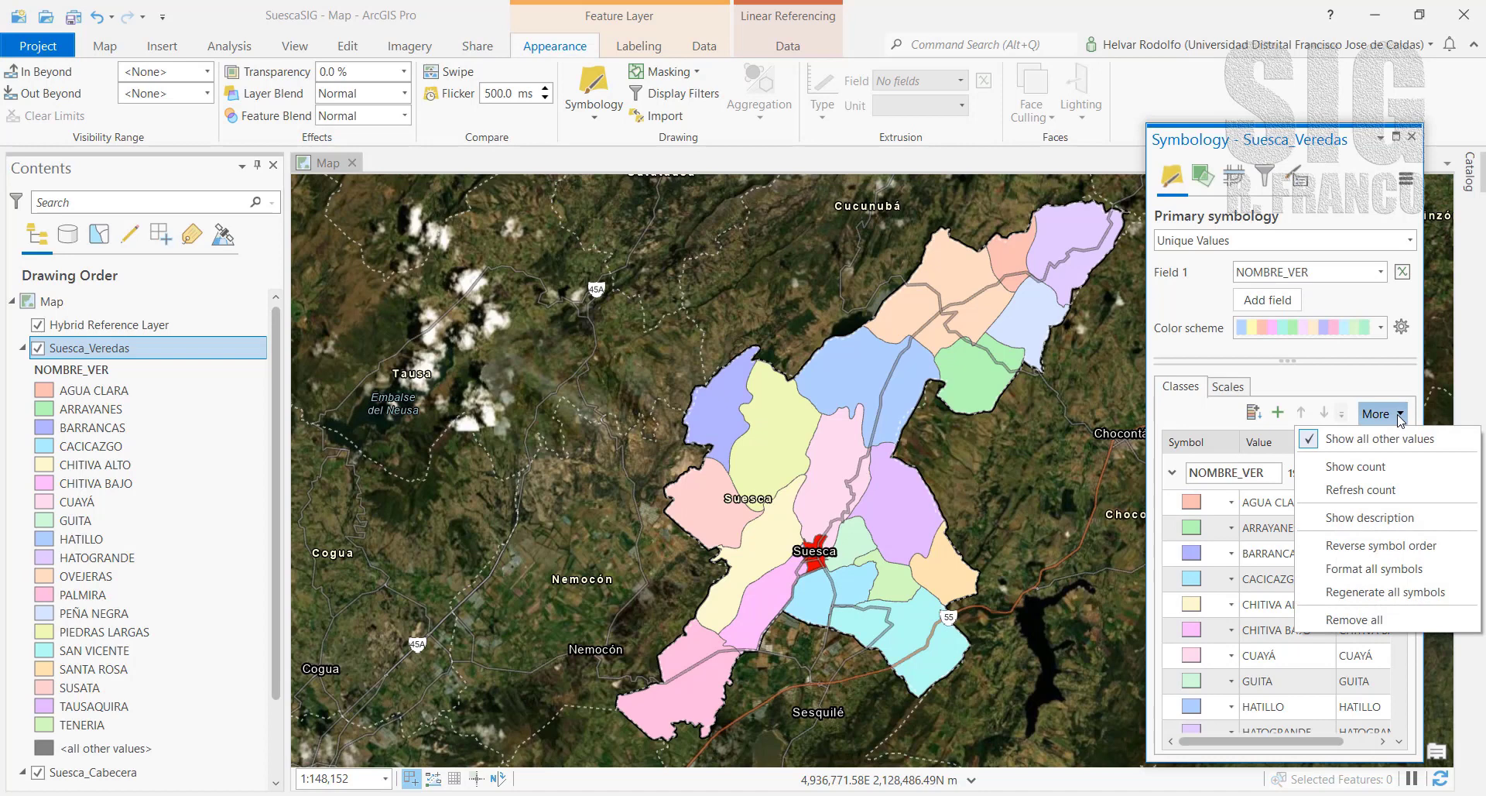
{"action": "left_click", "coordinate": [1310, 441]}
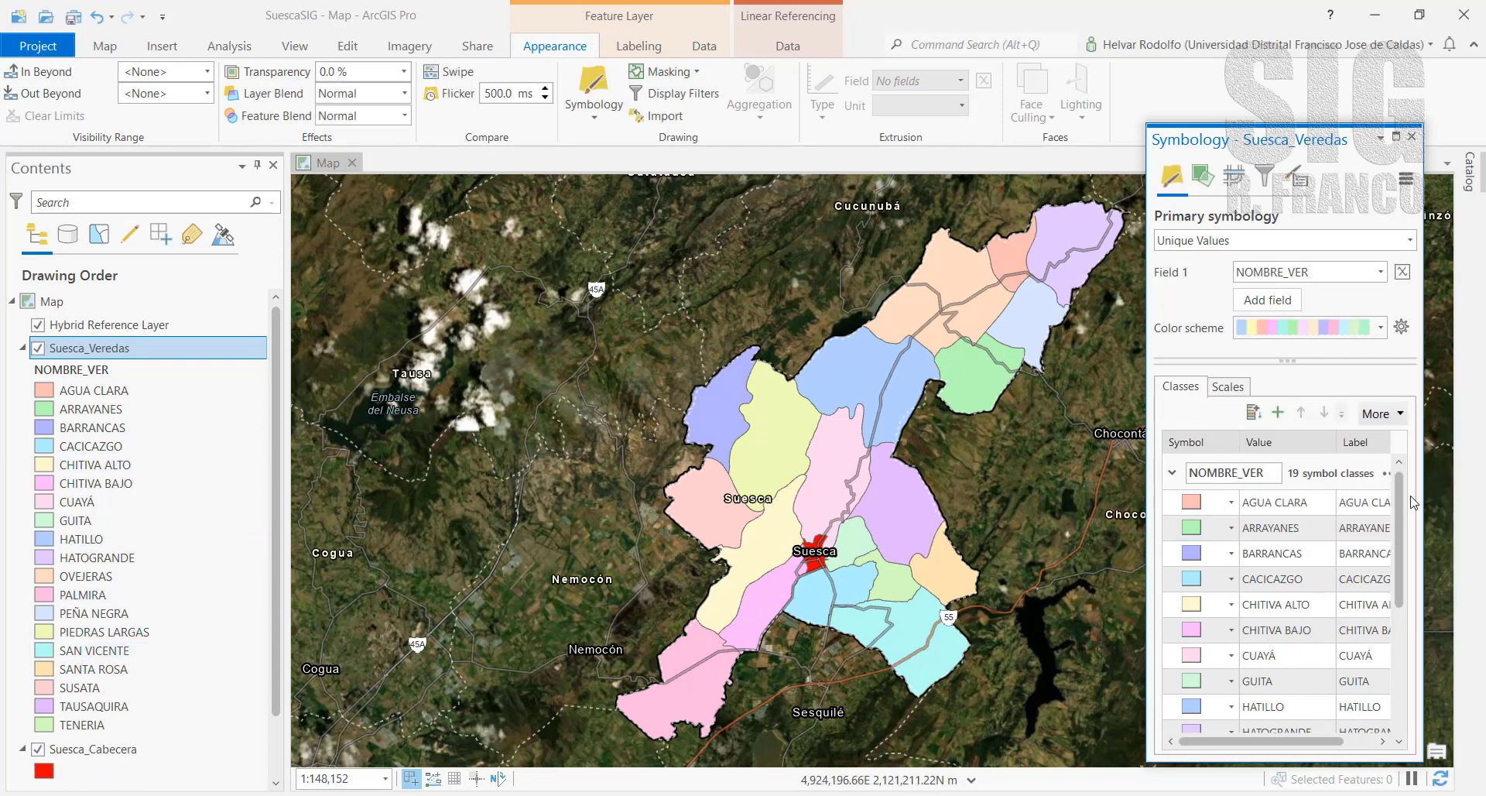
{"action": "scroll", "coordinate": [1397, 612], "scroll_direction": "down", "scroll_amount": 3}
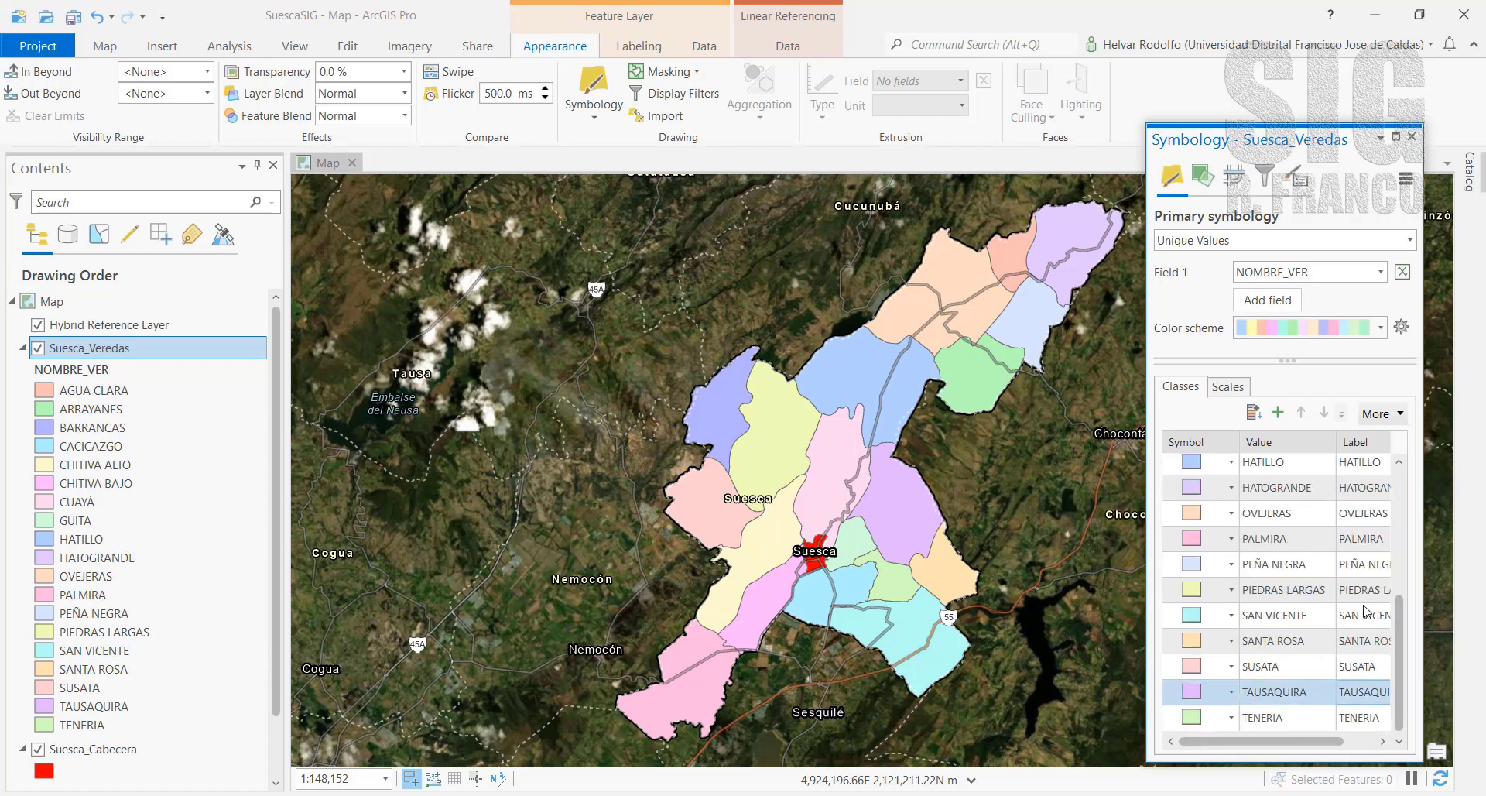
{"action": "scroll", "coordinate": [1346, 549], "scroll_direction": "up", "scroll_amount": 3}
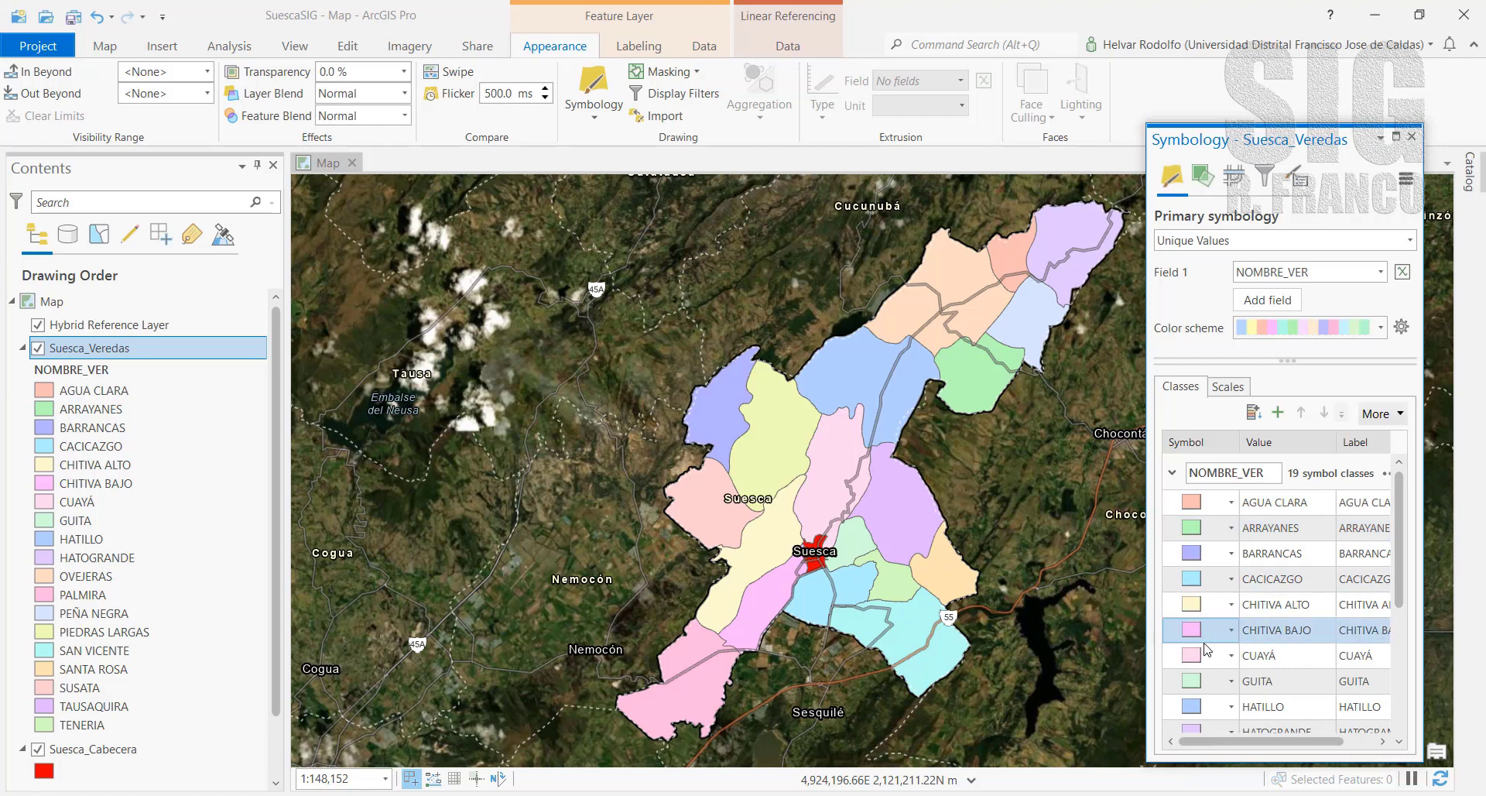
Browse the available color schemes for Suesca_Veredas without choosing one, and close its symbology settings
{"action": "left_click", "coordinate": [1380, 327]}
{"action": "mouse_move", "coordinate": [1380, 374]}
{"action": "left_mouse_down"}
{"action": "mouse_move", "coordinate": [1381, 457]}
{"action": "mouse_move", "coordinate": [1380, 370]}
{"action": "left_mouse_up"}
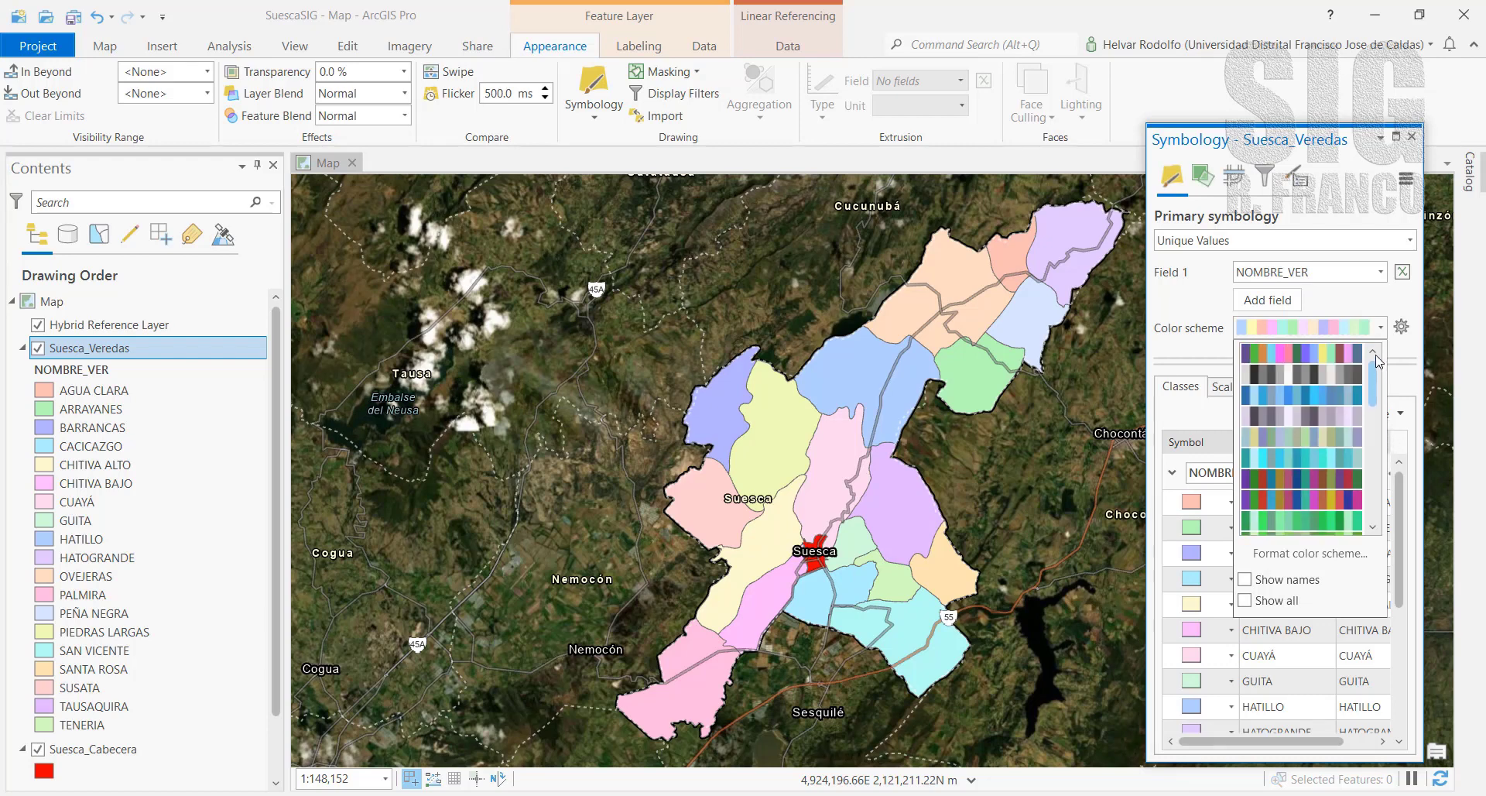
{"action": "left_click", "coordinate": [1398, 303]}
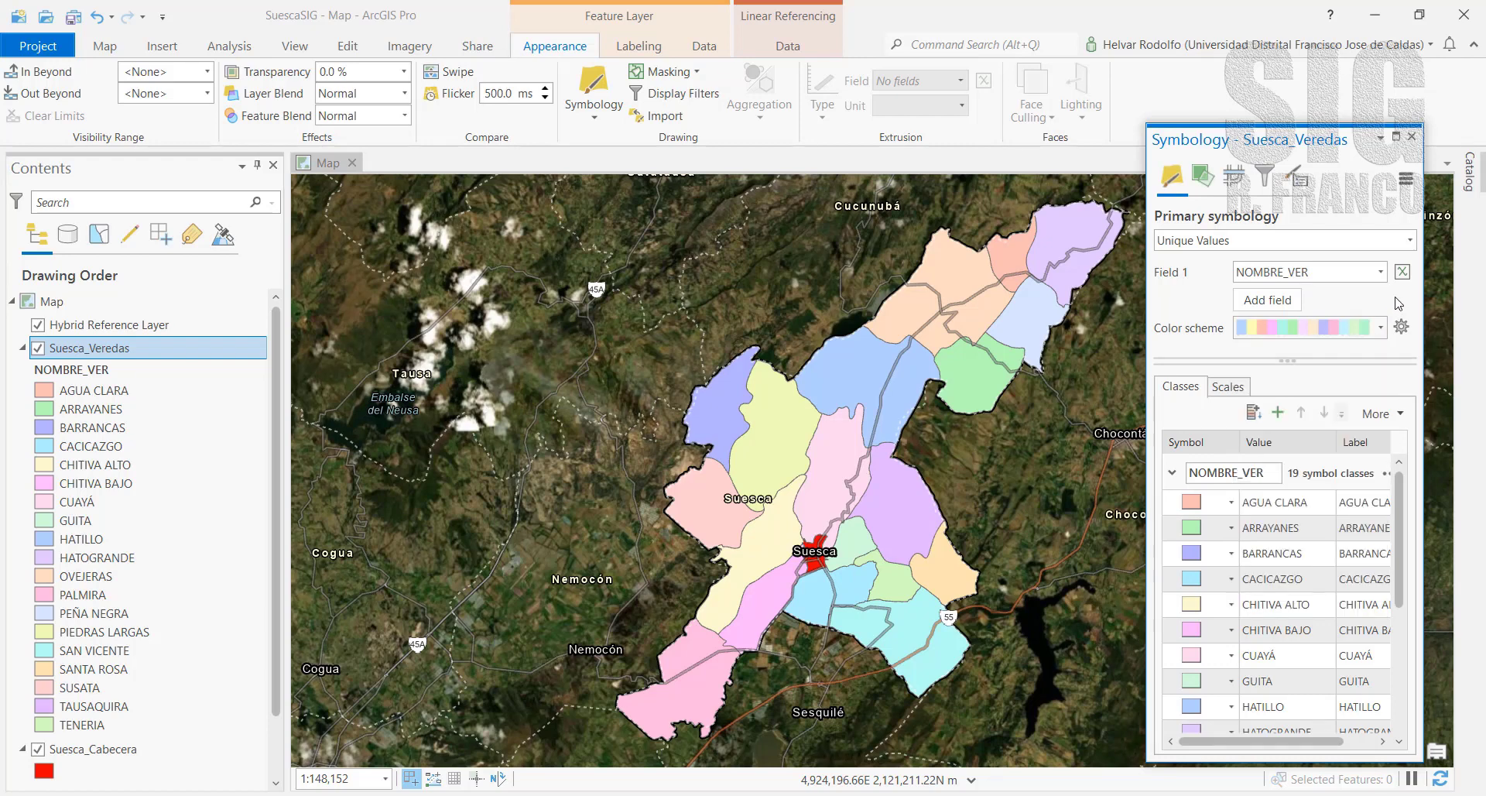
{"action": "left_click", "coordinate": [1412, 136]}
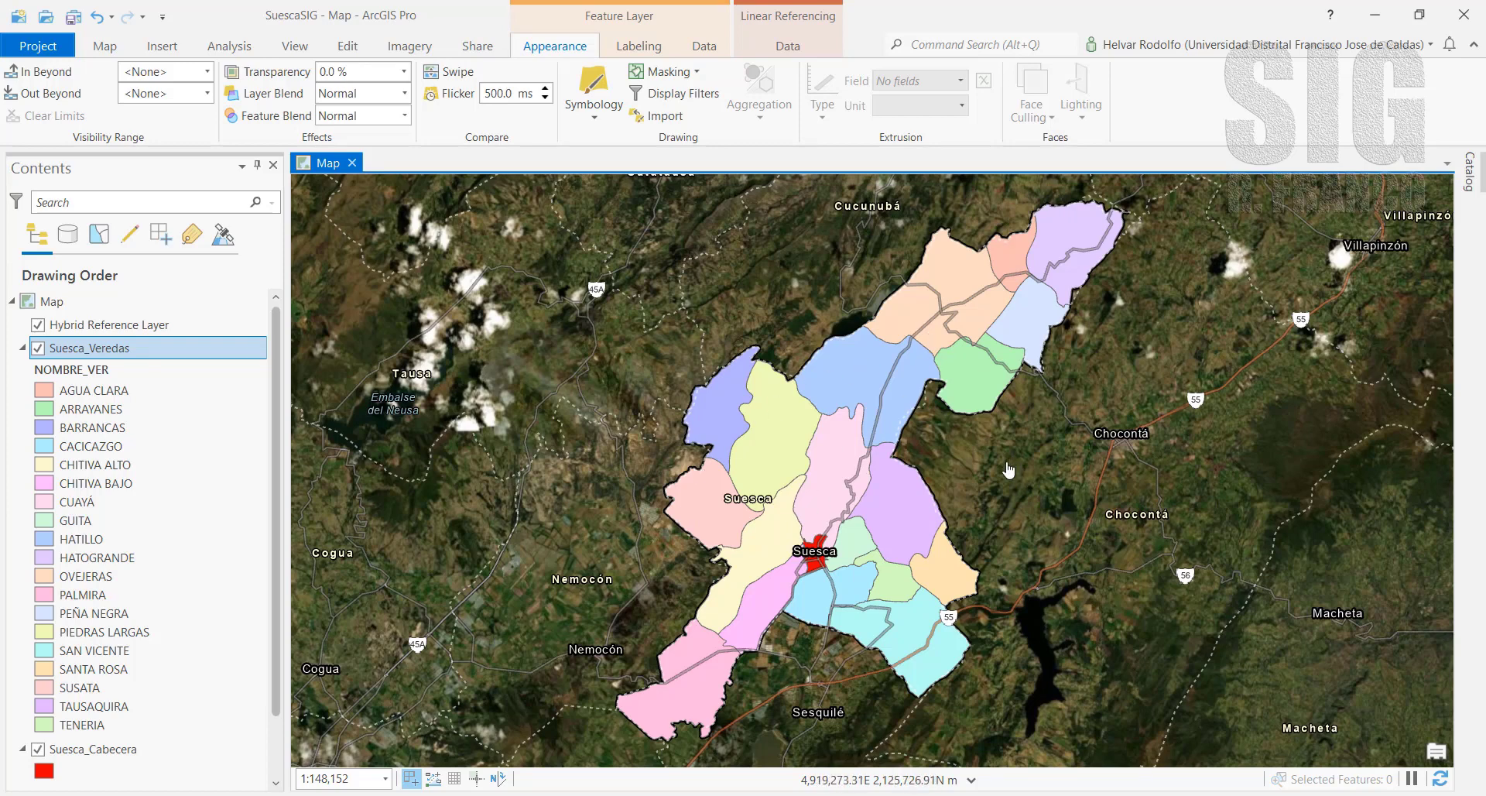
Label the Suesca_Veredas features with the NOMBRE_VER field and set the label font size to 10 pt
{"action": "left_click", "coordinate": [649, 51]}
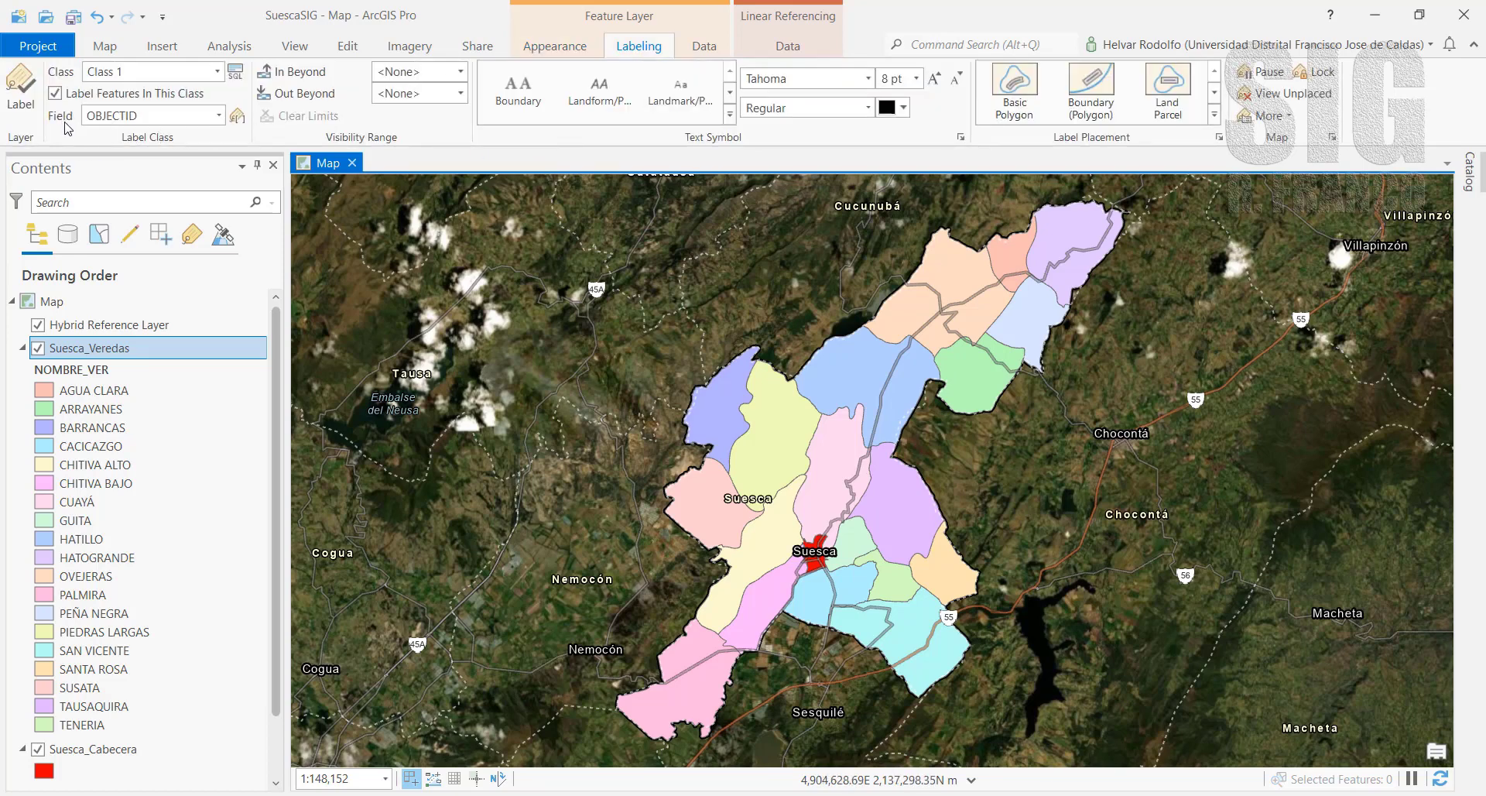
{"action": "left_click", "coordinate": [219, 116]}
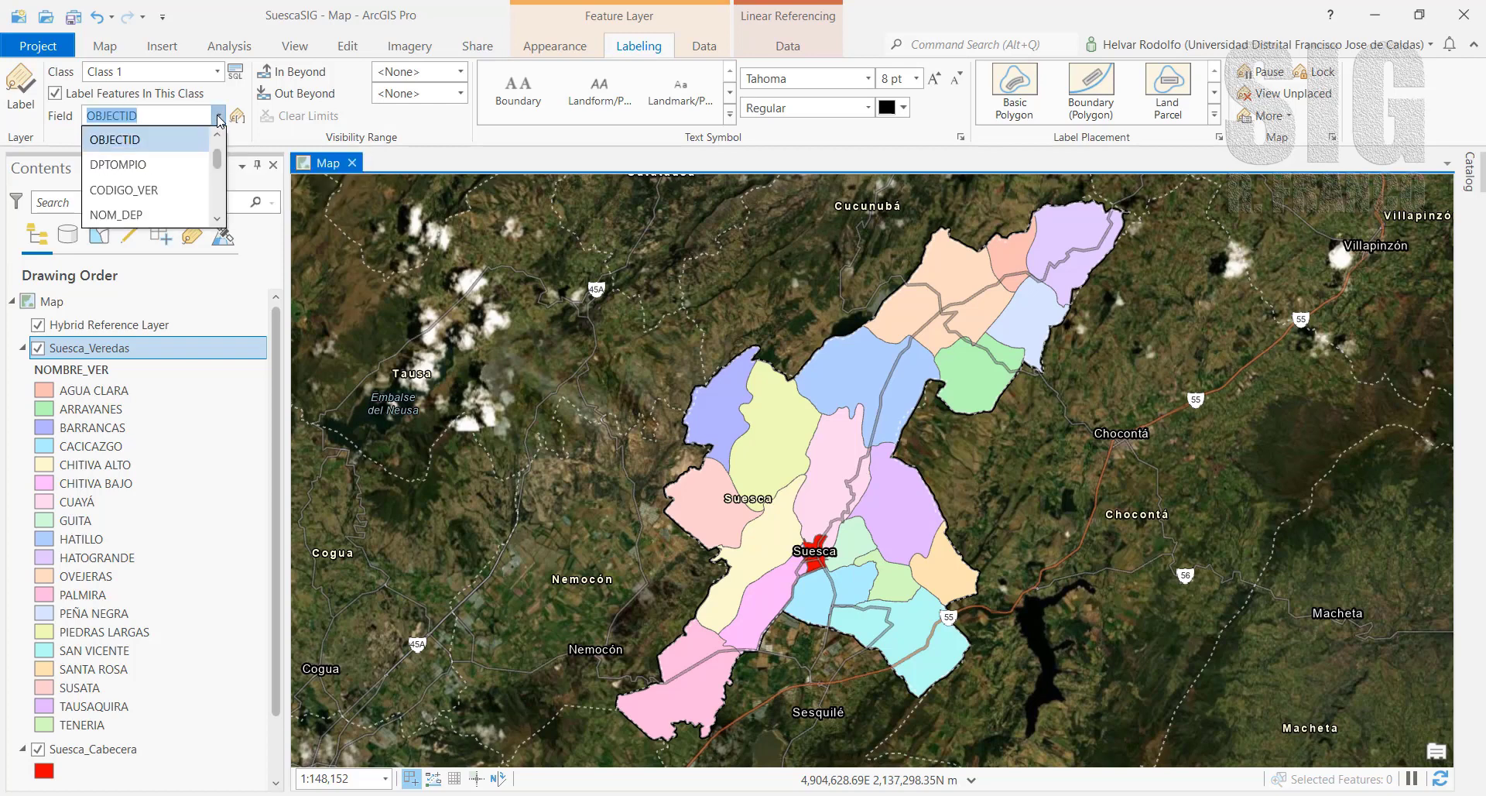
{"action": "left_click", "coordinate": [218, 219]}
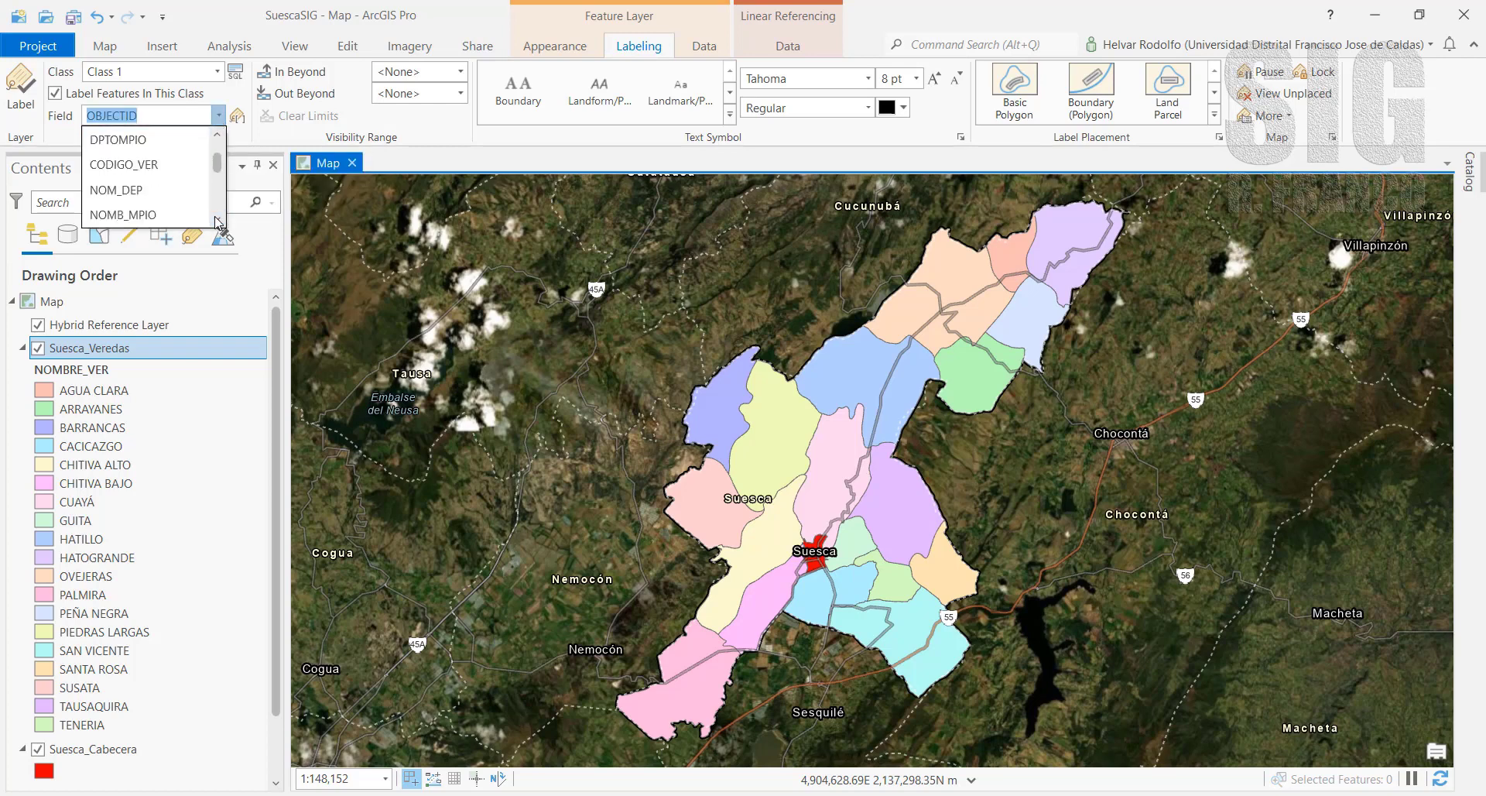
{"action": "left_click", "coordinate": [217, 219]}
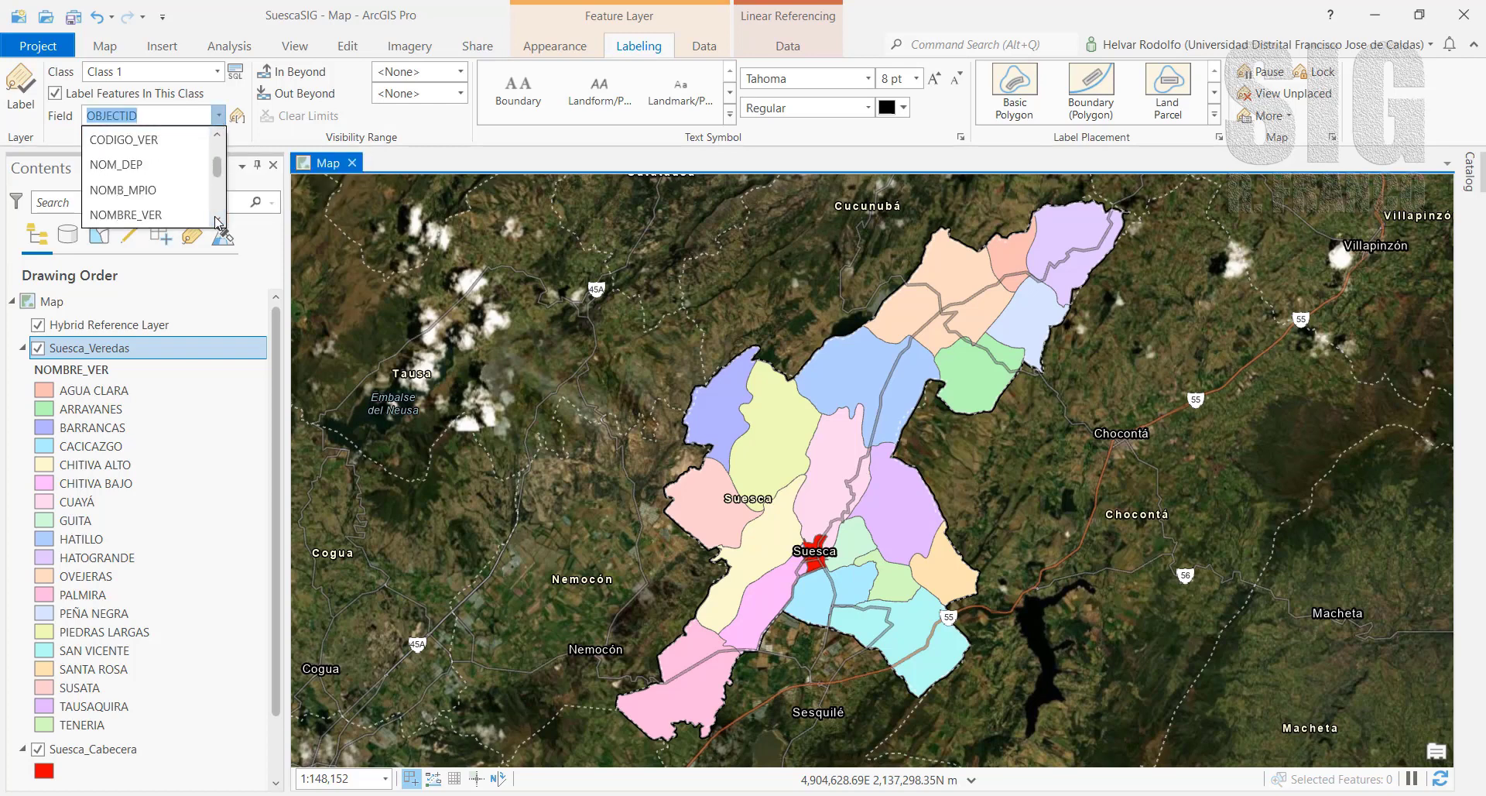
{"action": "left_click", "coordinate": [150, 217]}
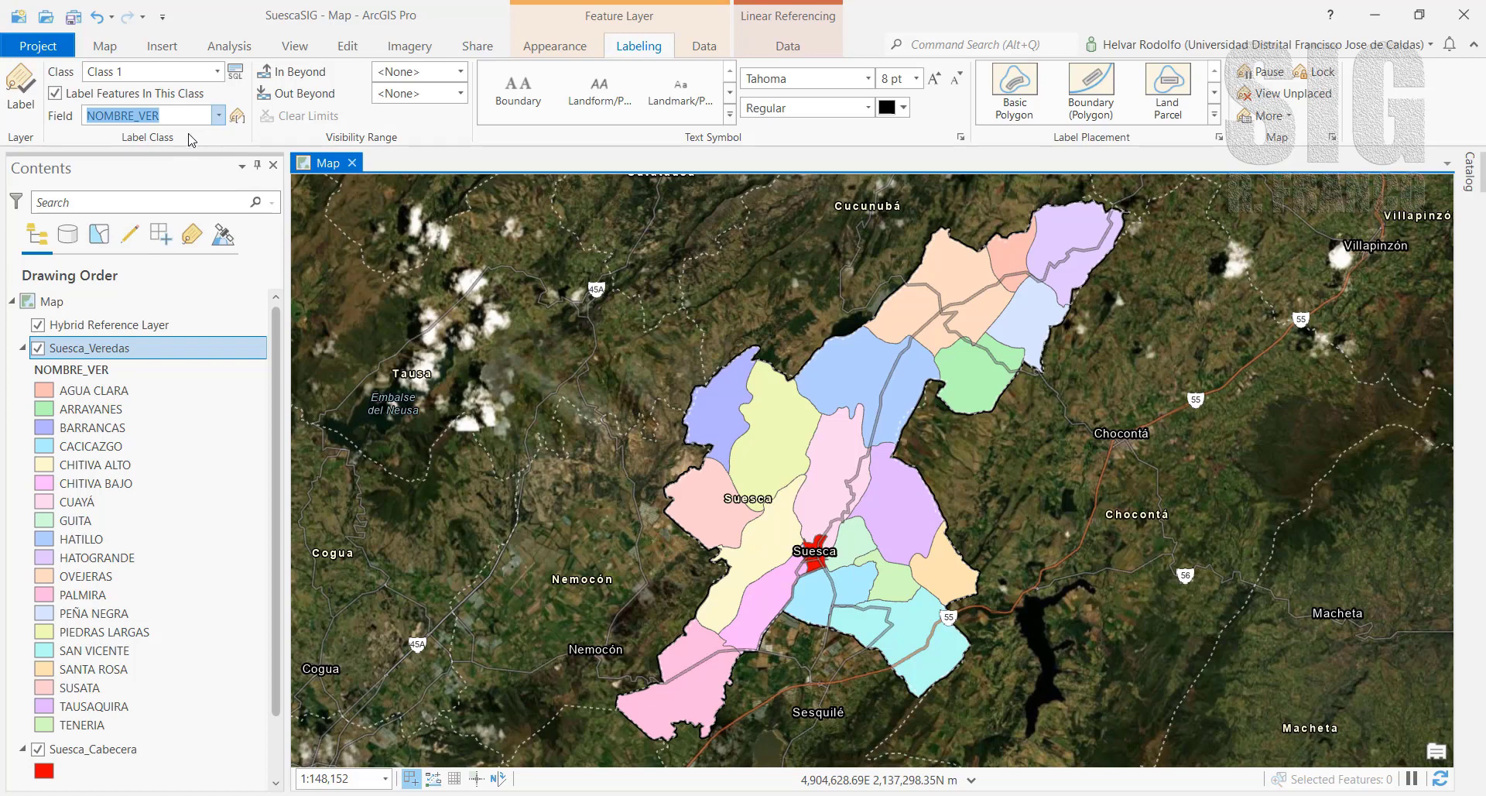
{"action": "left_click", "coordinate": [20, 106]}
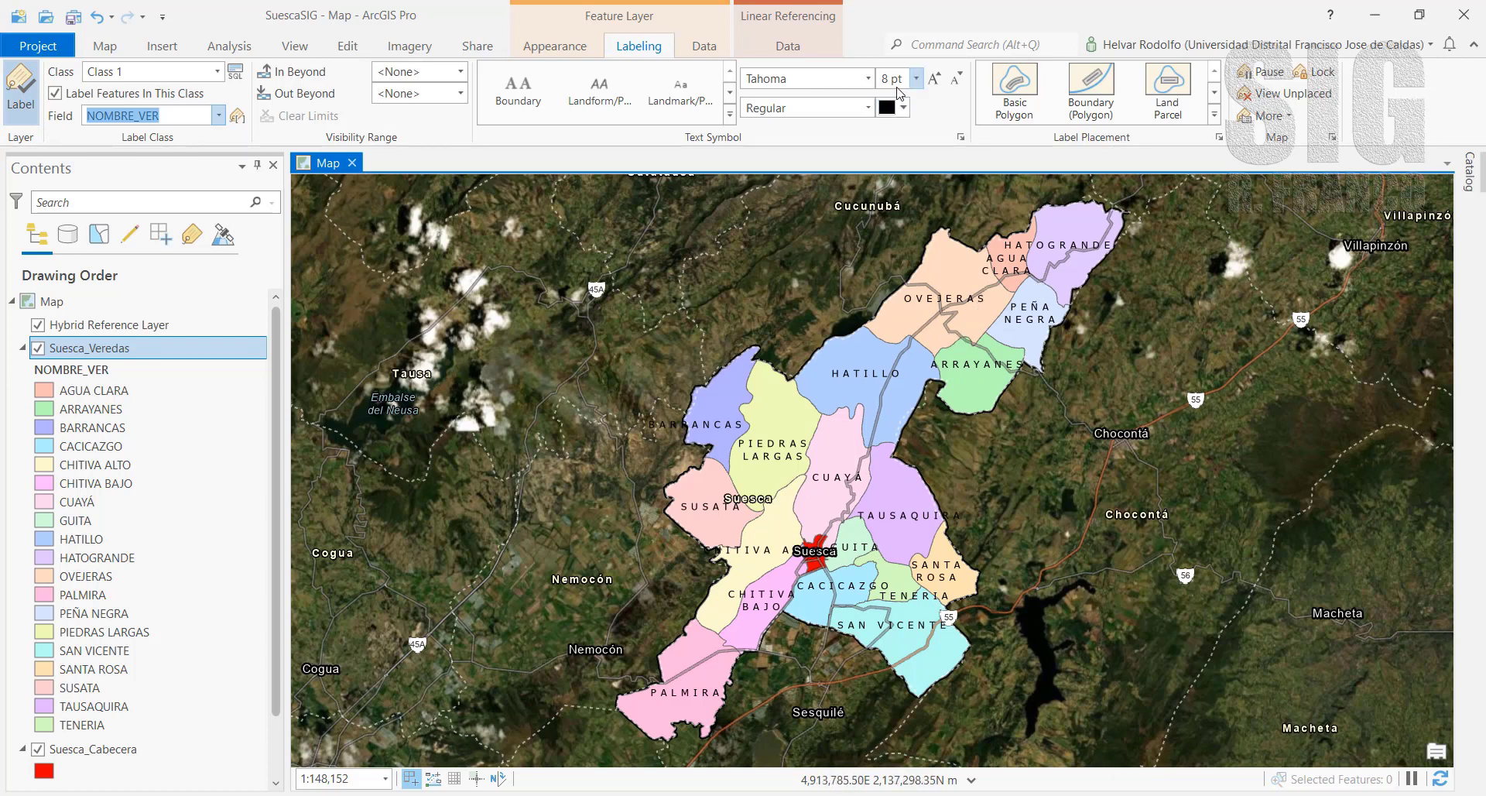
{"action": "left_click", "coordinate": [934, 79]}
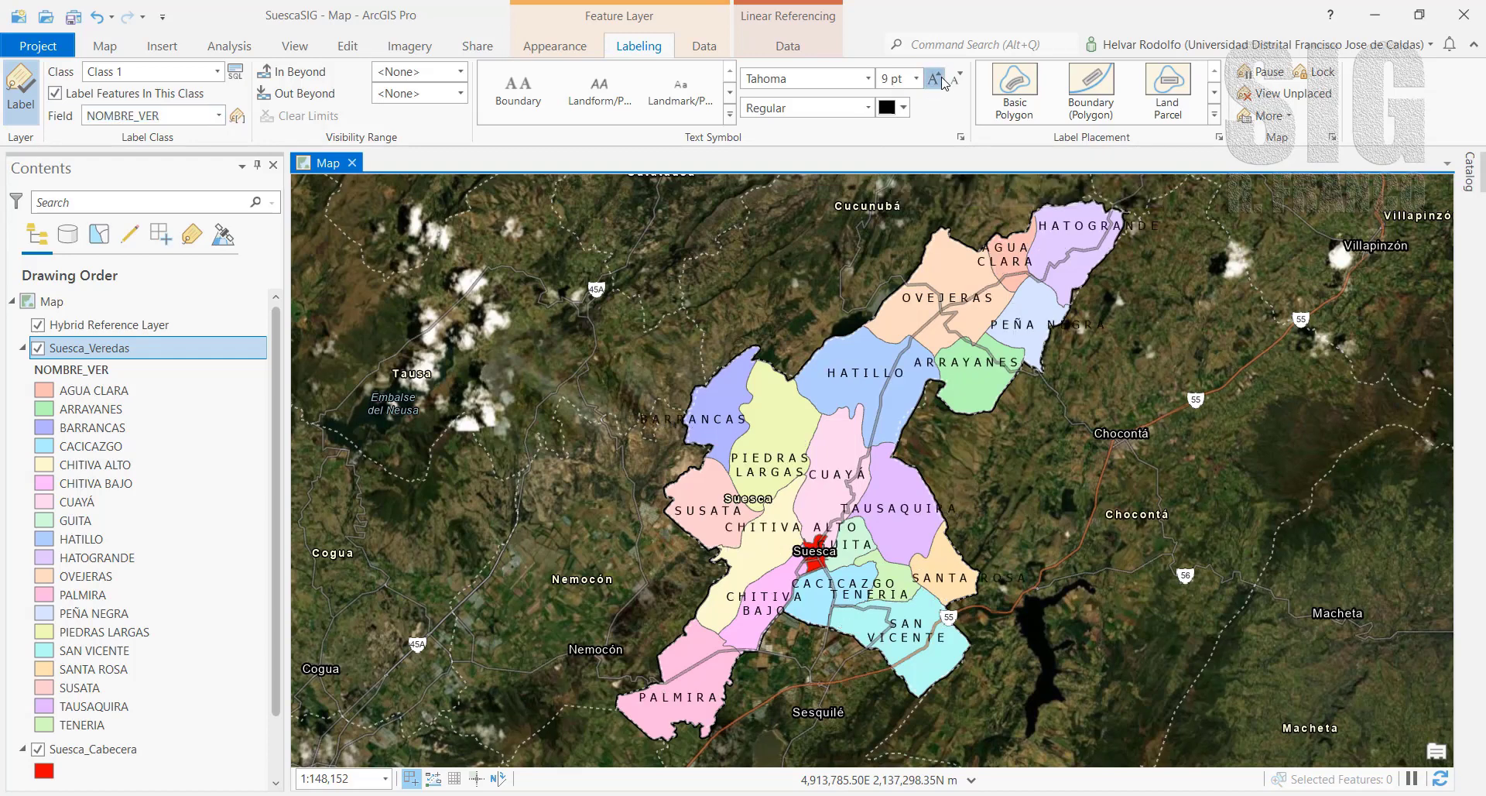
{"action": "left_click", "coordinate": [934, 78]}
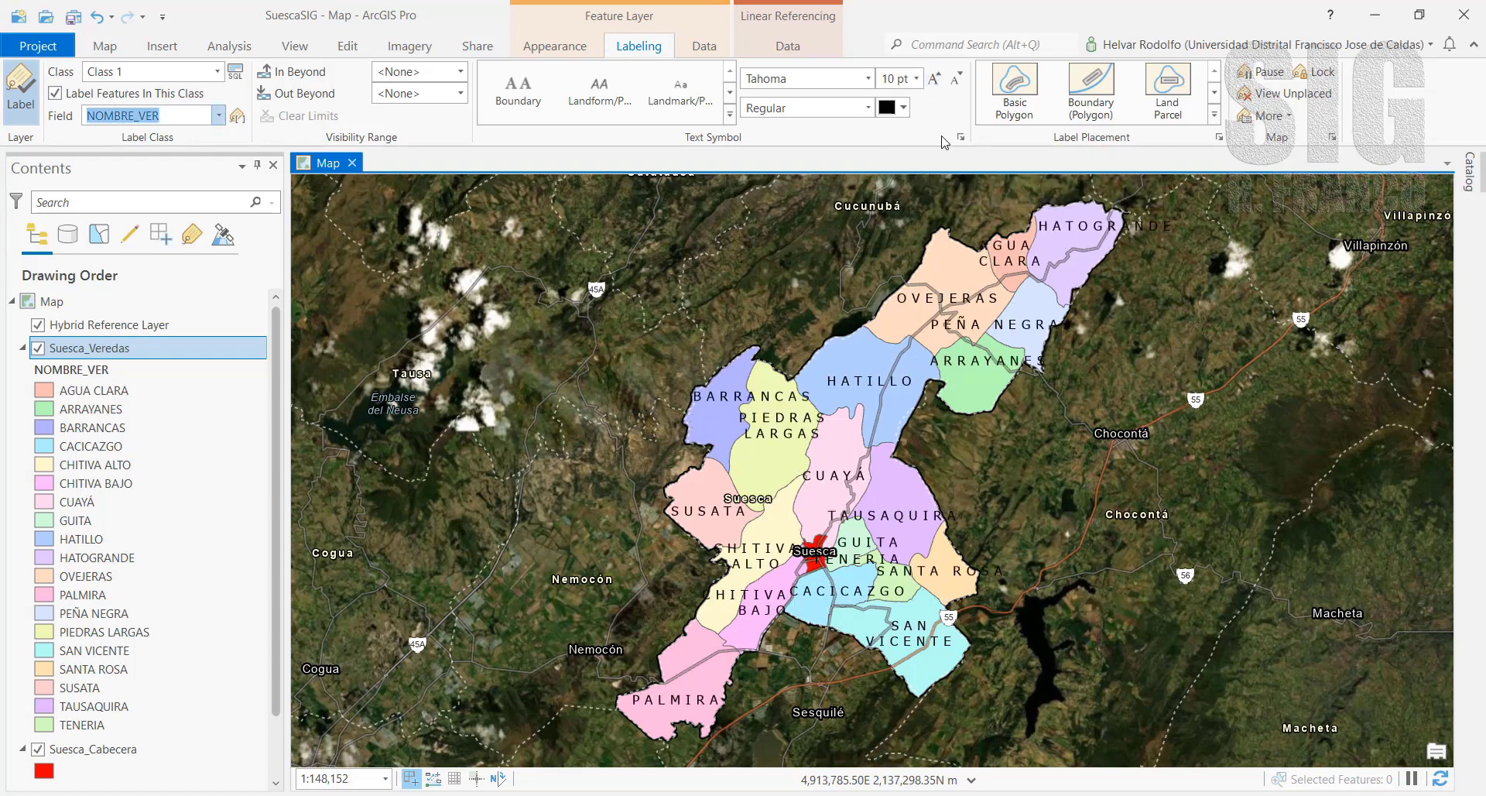
Apply the Populated Place text symbol to the Suesca_Veredas labels and reduce their font size to 8 pt
{"action": "left_click", "coordinate": [728, 97]}
{"action": "left_click", "coordinate": [729, 98]}
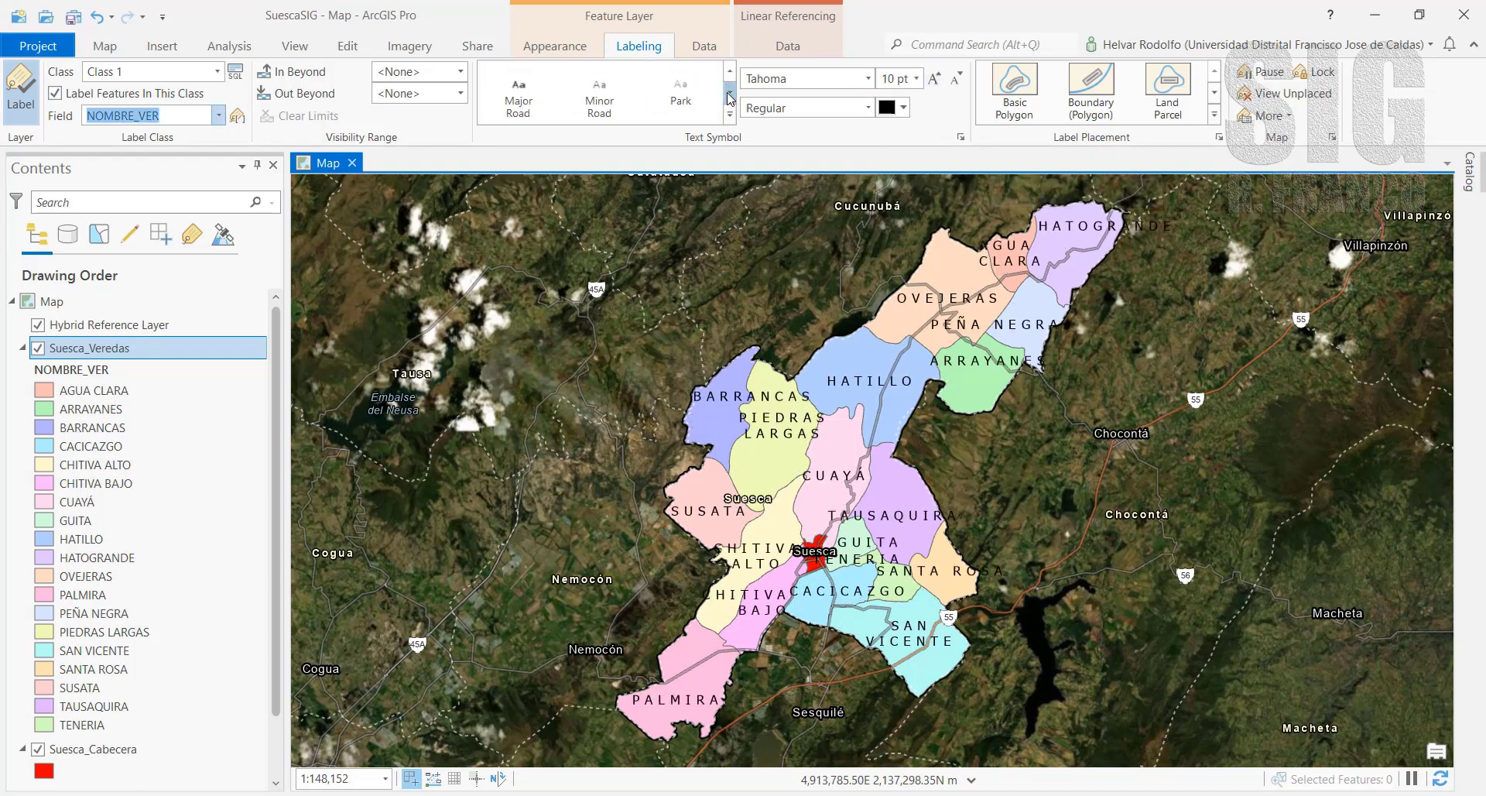
{"action": "left_click", "coordinate": [728, 97]}
{"action": "left_click", "coordinate": [728, 97]}
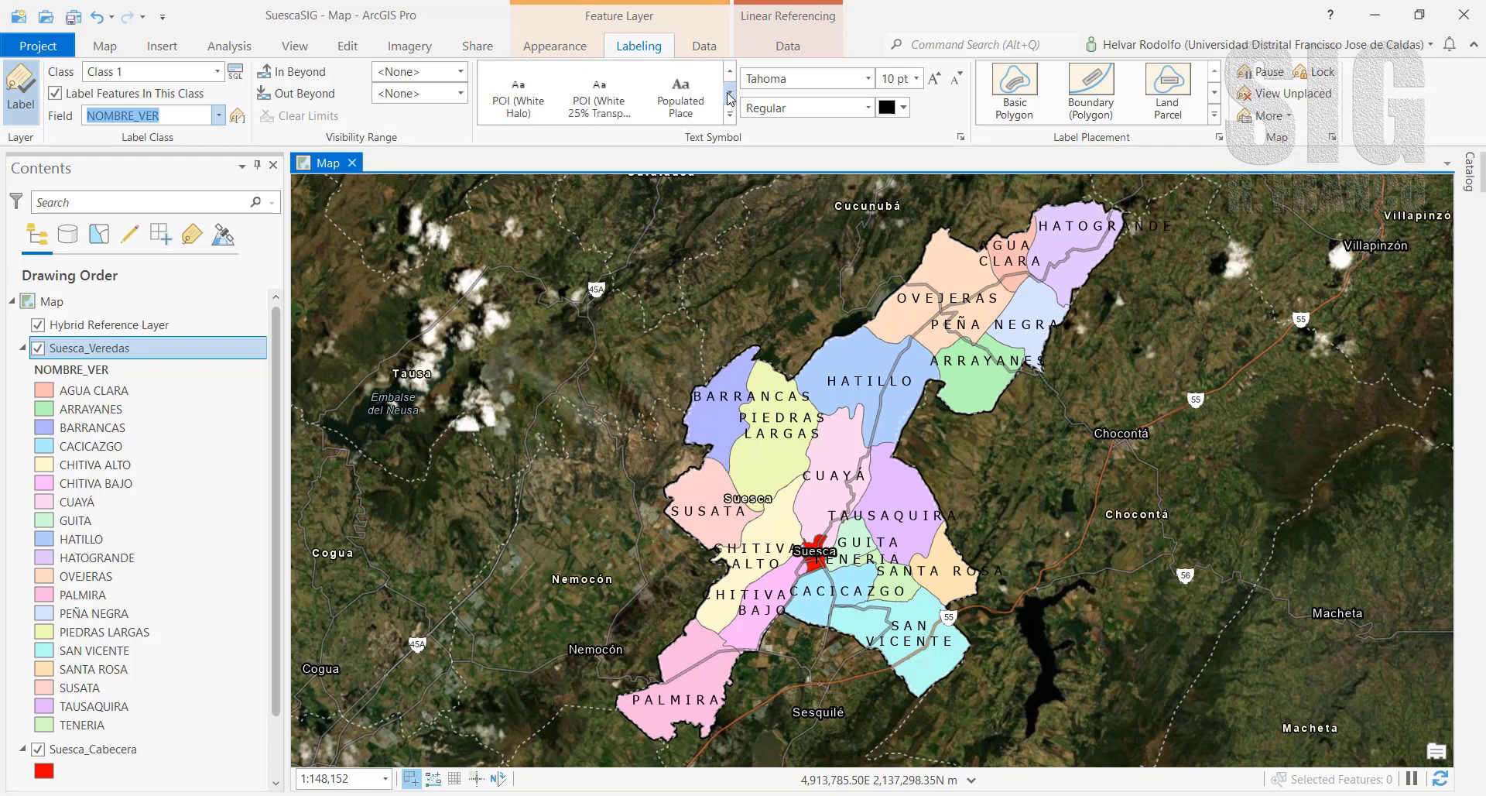
{"action": "left_click", "coordinate": [683, 110]}
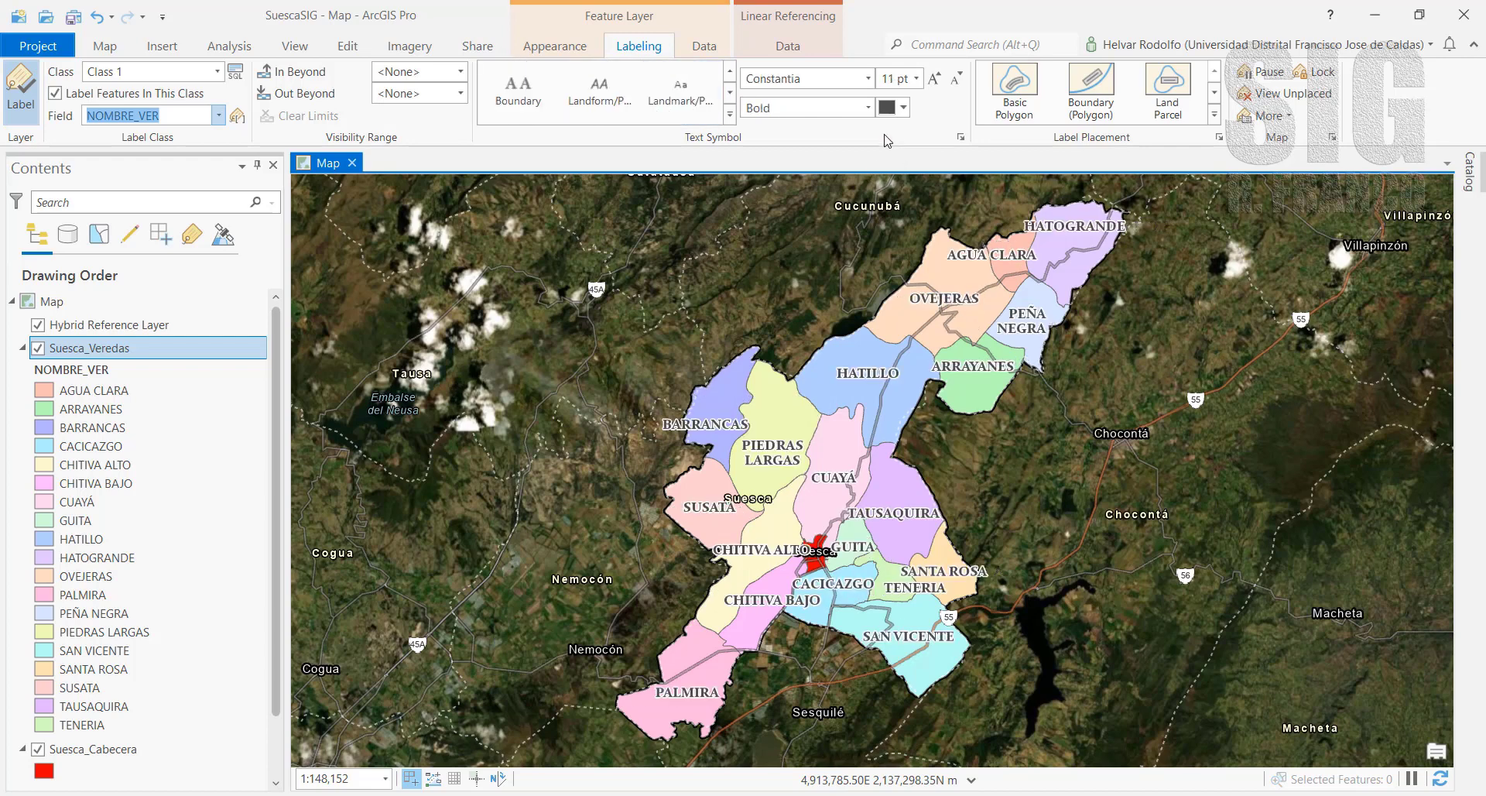
{"action": "left_click", "coordinate": [957, 81]}
{"action": "left_click", "coordinate": [956, 81]}
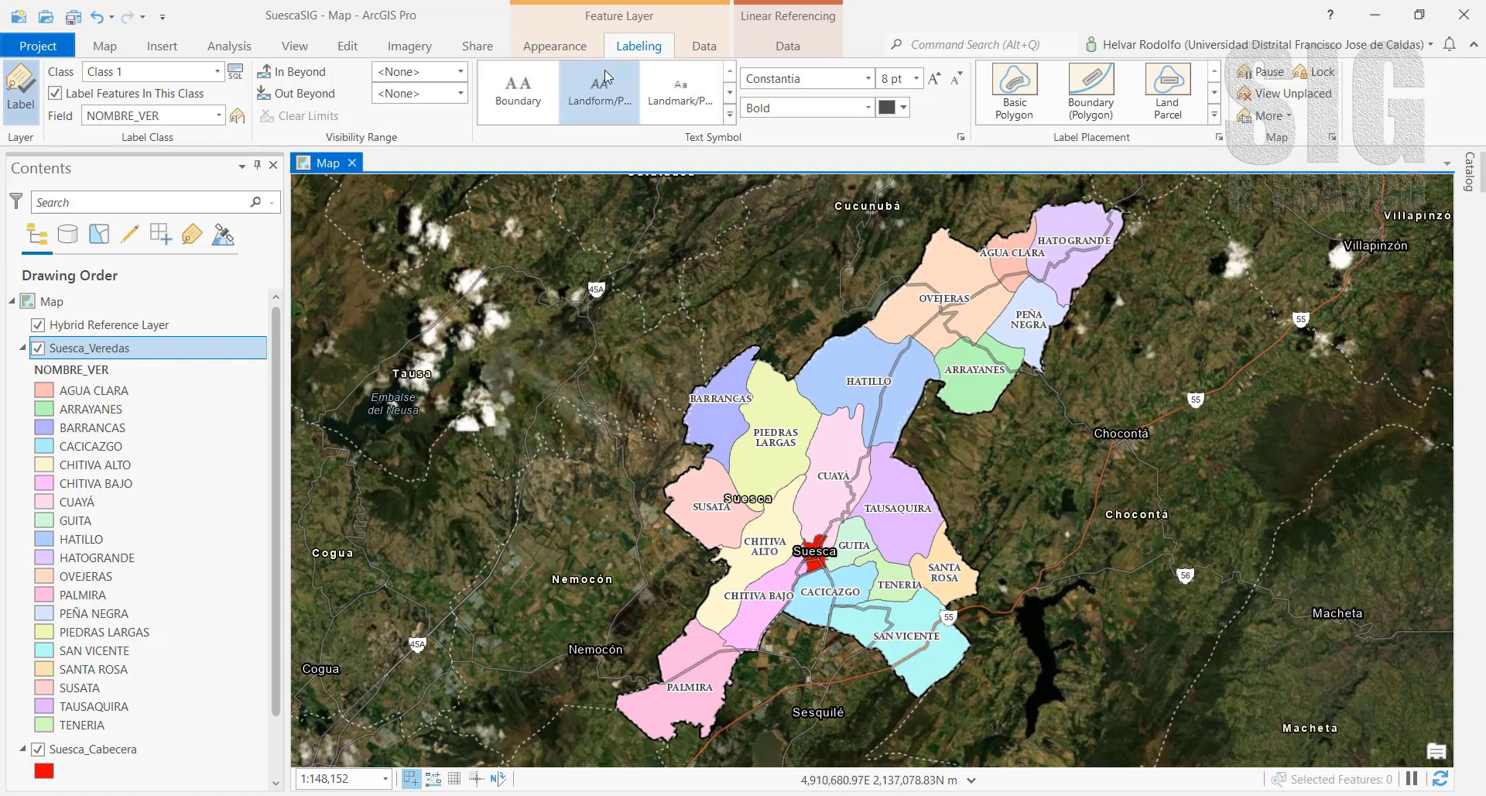
Set the Suesca_Veredas layer's transparency to about 30 %
{"action": "left_click", "coordinate": [556, 48]}
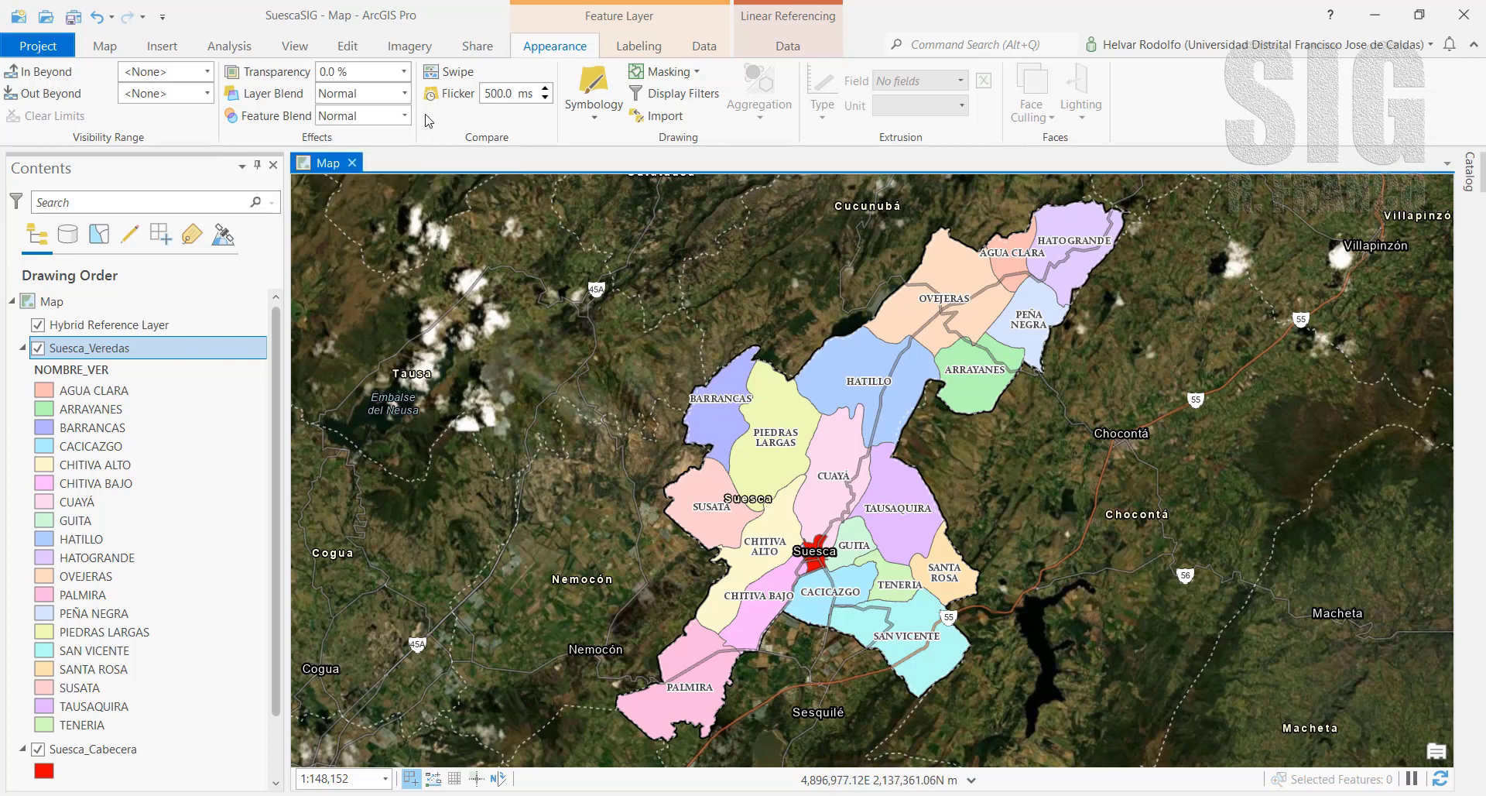
{"action": "left_click", "coordinate": [406, 72]}
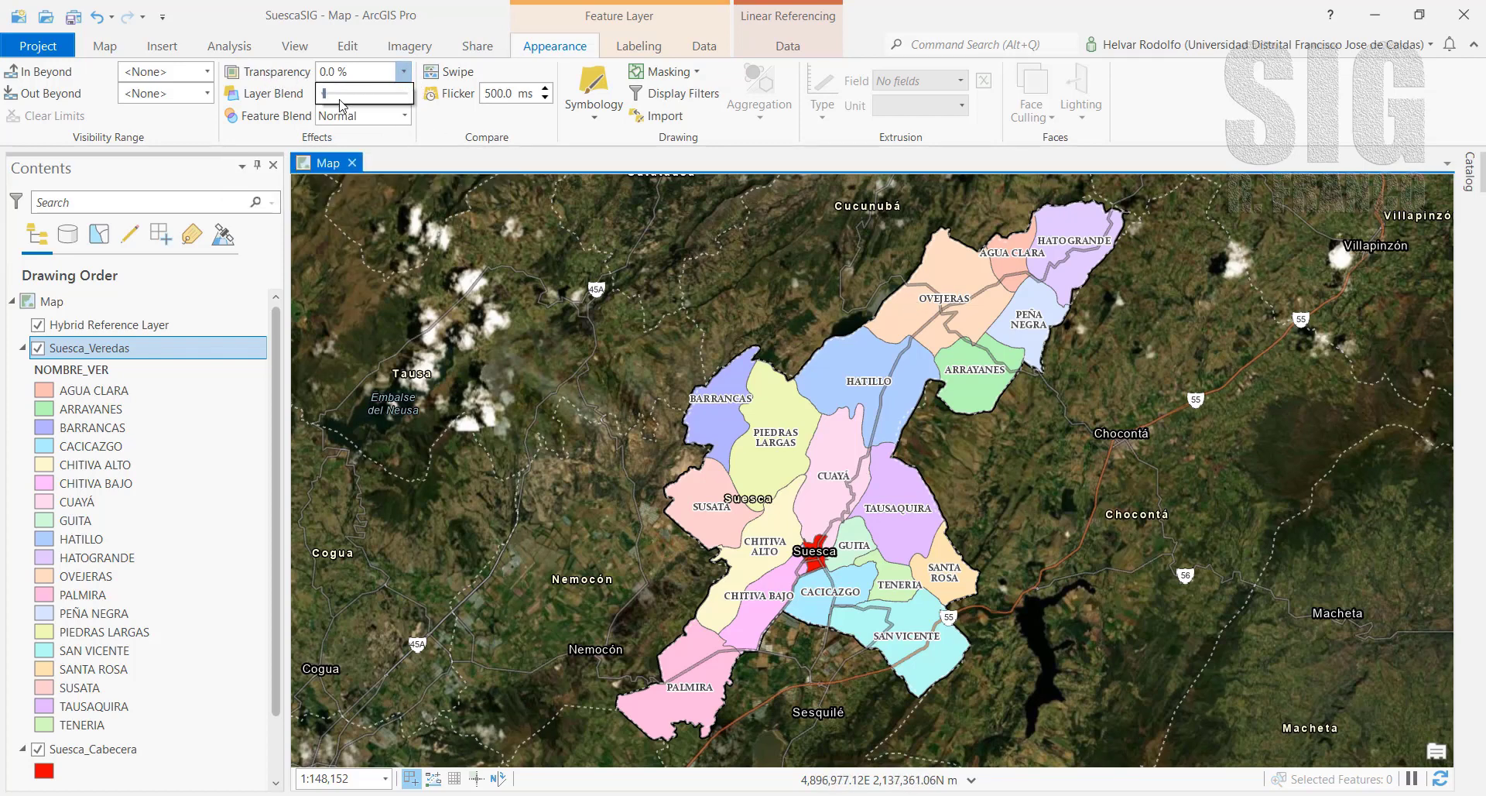
{"action": "left_click_drag", "start_coordinate": [330, 100], "coordinate": [352, 103]}
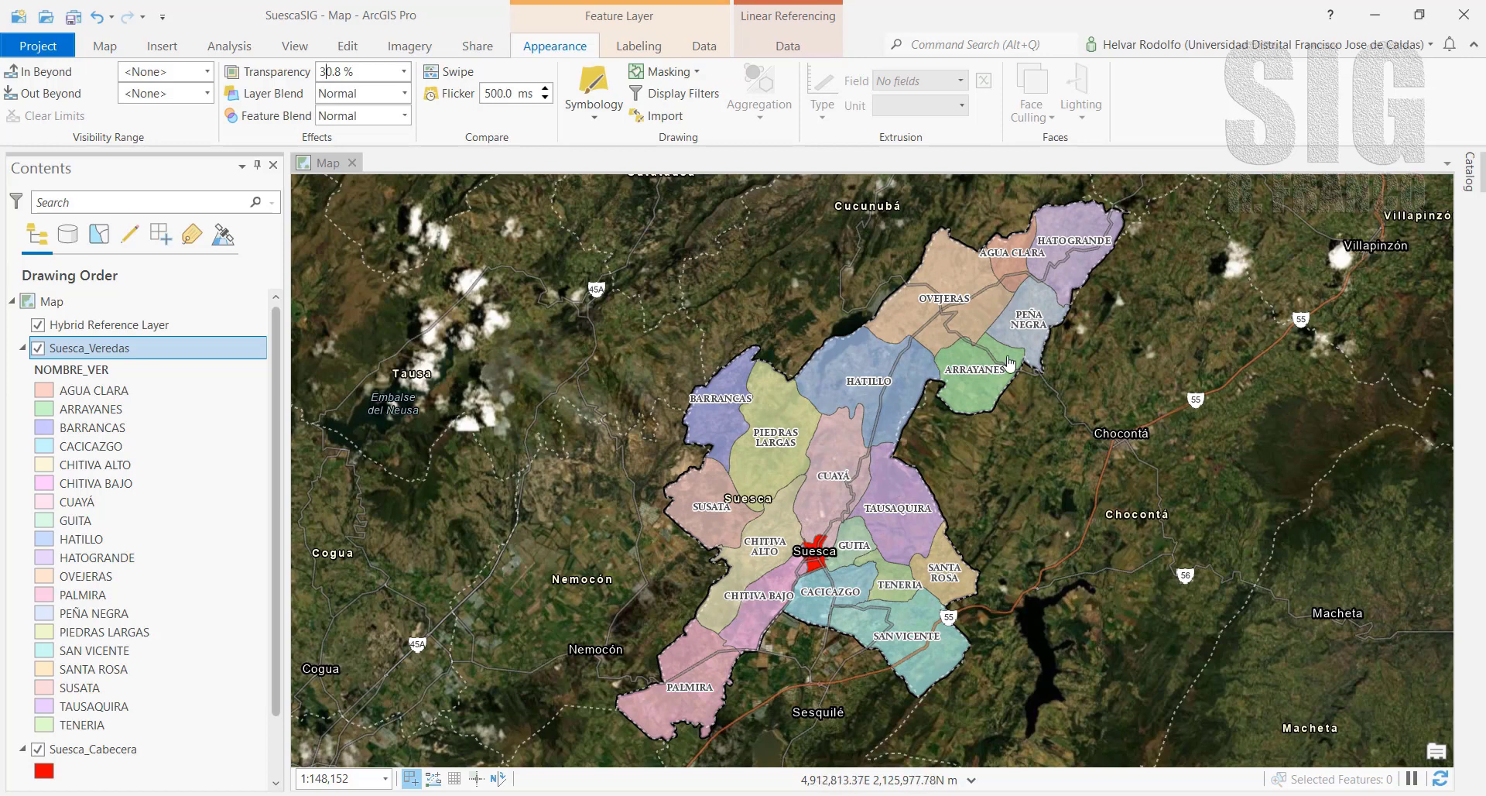
{"action": "left_click", "coordinate": [1108, 372]}
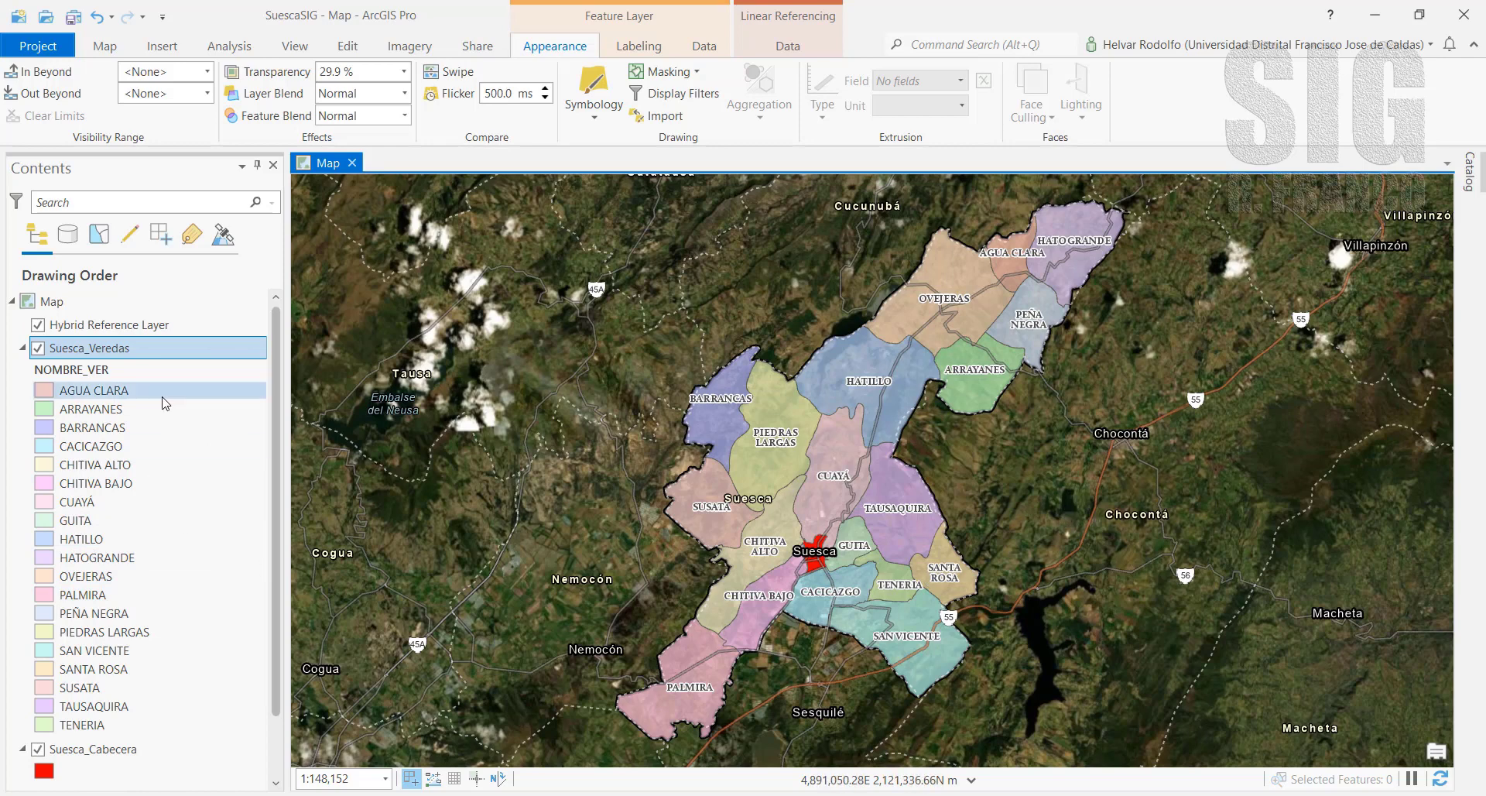
Move the Suesca_Cabecera layer above Suesca_Veredas in the drawing order
{"action": "left_click", "coordinate": [277, 503]}
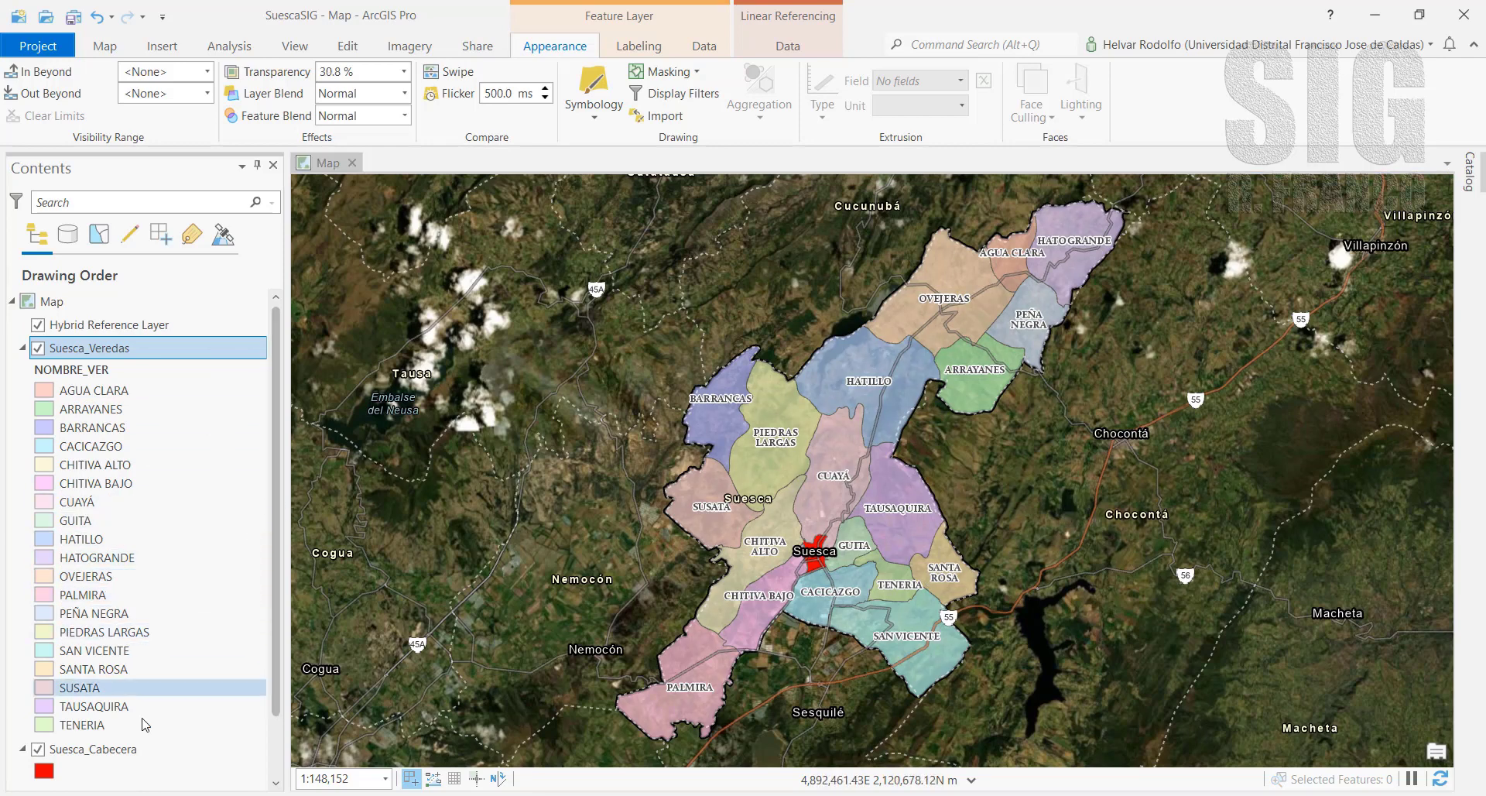
{"action": "left_click_drag", "start_coordinate": [105, 755], "coordinate": [145, 360]}
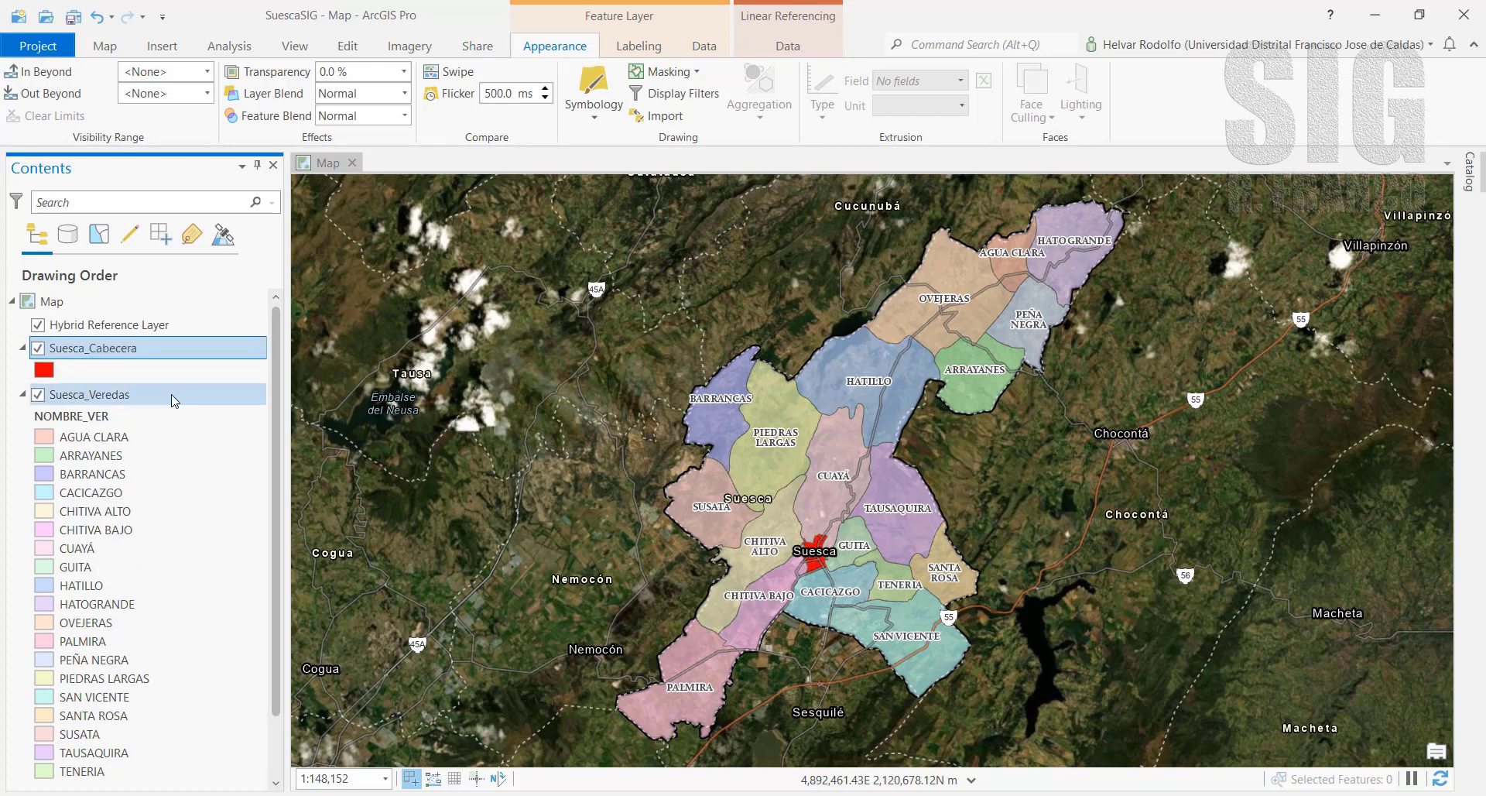
Move the Suesca_Municipio layer above Suesca_Cabecera in the drawing order
{"action": "left_click", "coordinate": [23, 395]}
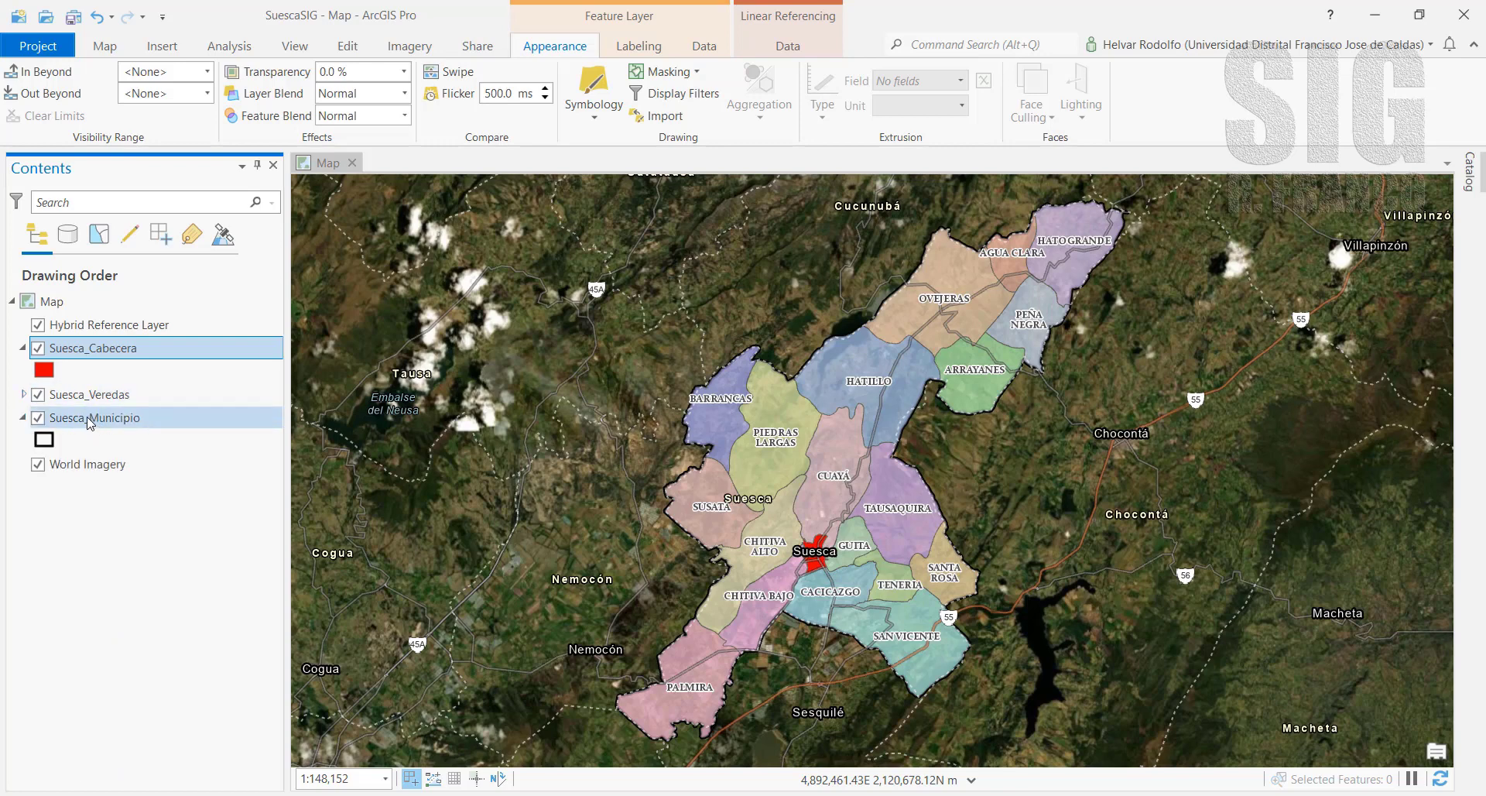
{"action": "left_click_drag", "start_coordinate": [80, 422], "coordinate": [85, 350]}
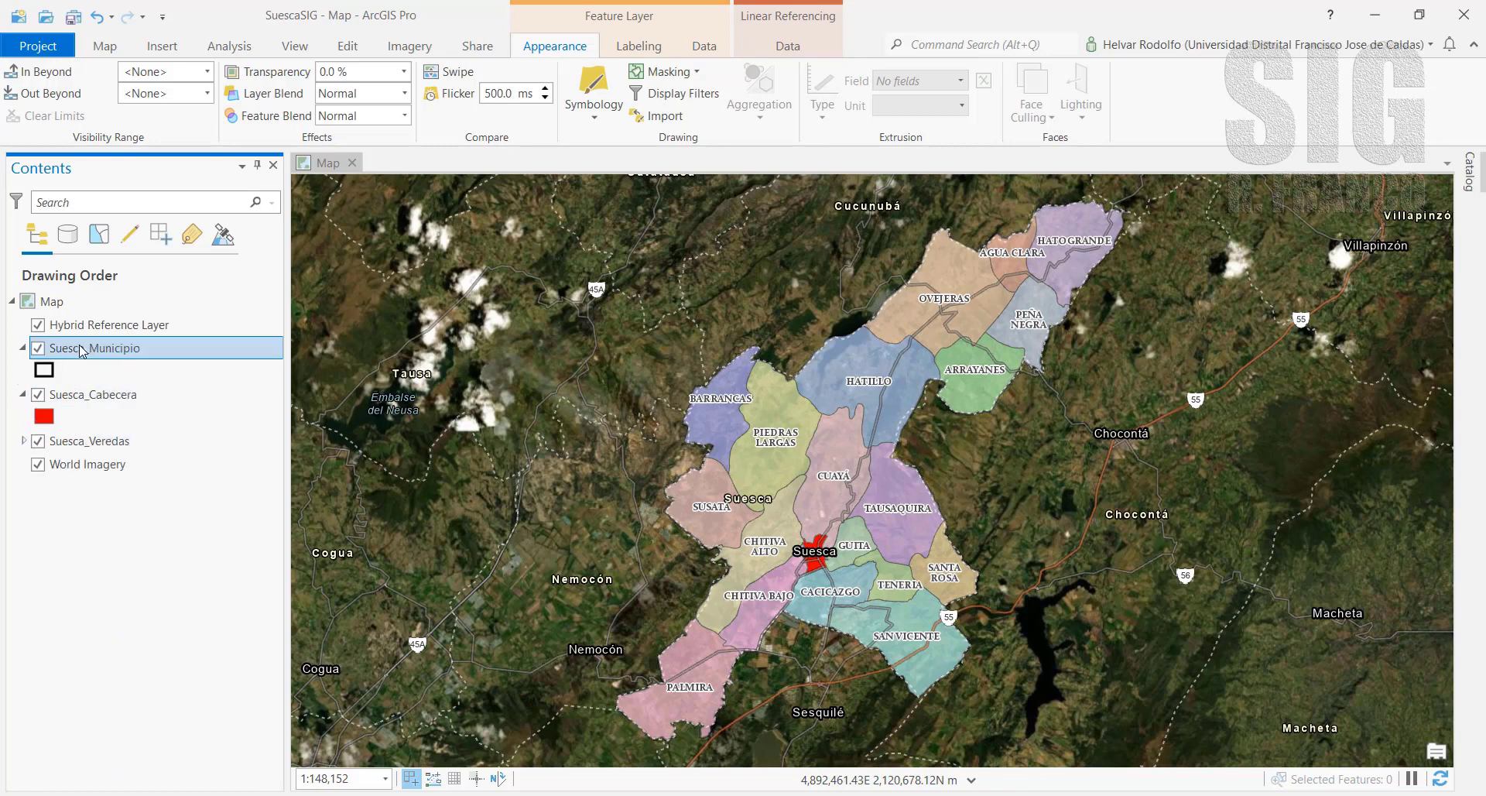
{"action": "left_click", "coordinate": [23, 441]}
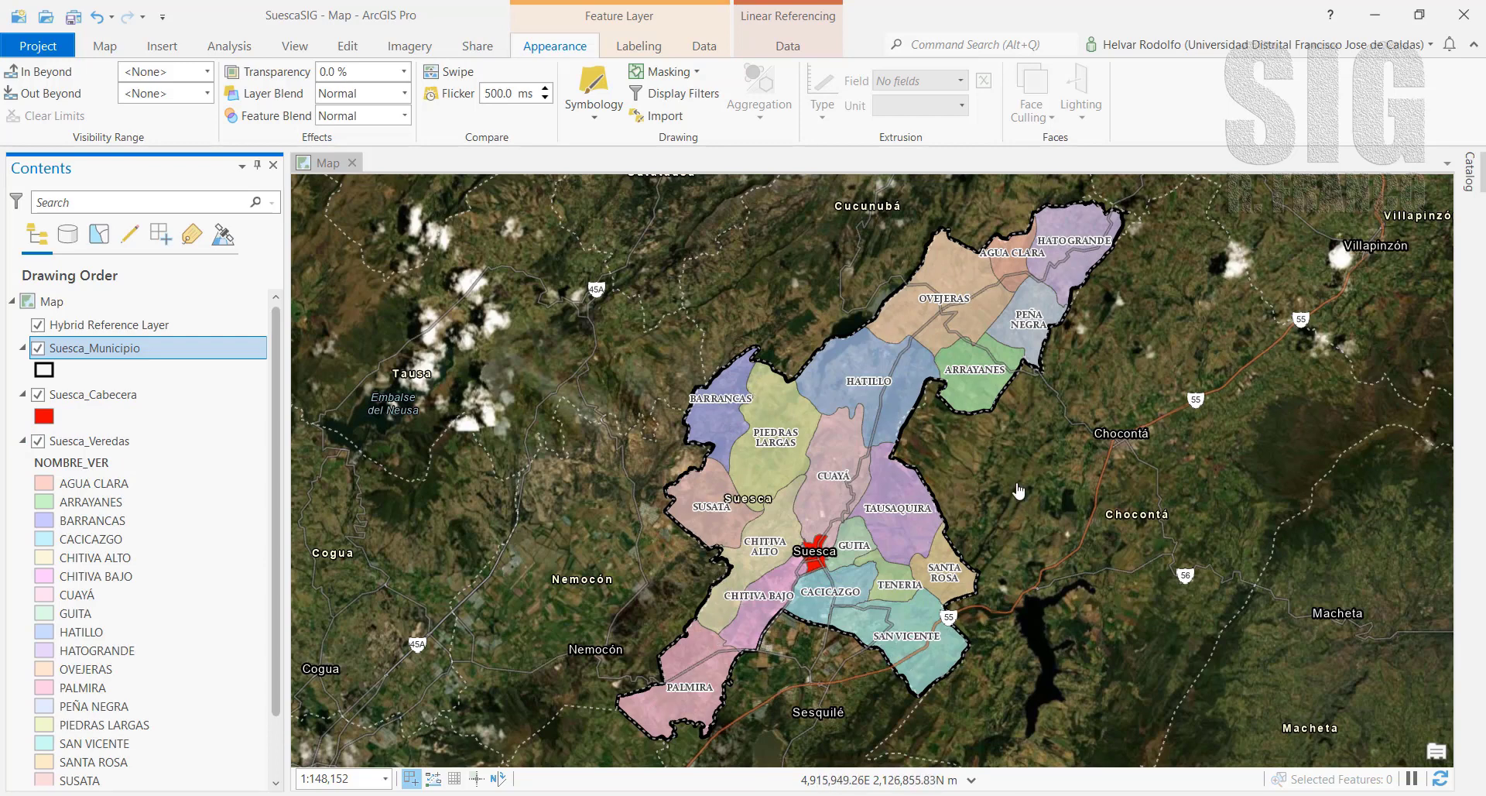
{"action": "left_click", "coordinate": [968, 466]}
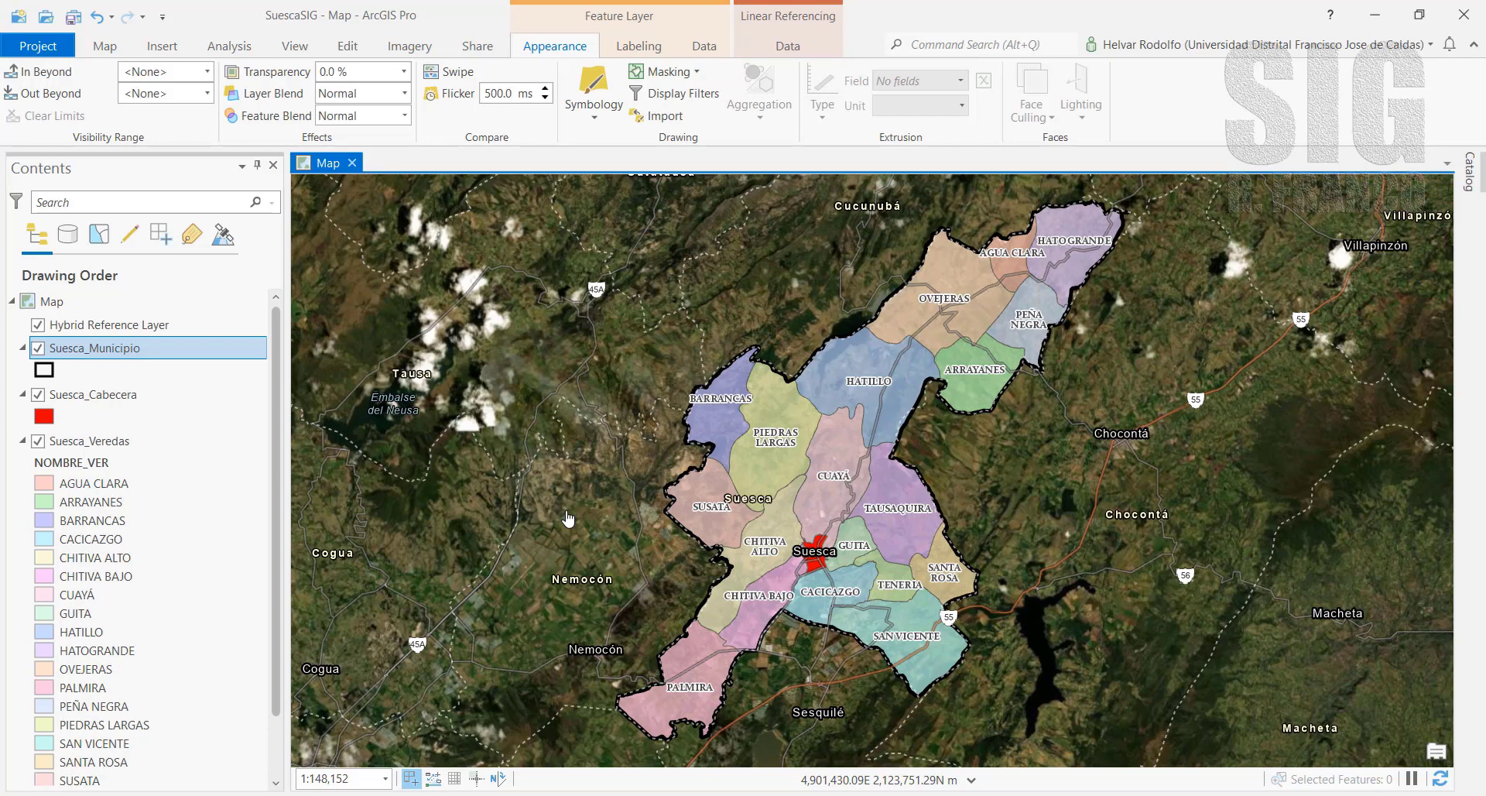
In File Explorer, check the SuescaSIG project file's properties in the SUESCASIG folder and look inside its .backups folder
{"action": "left_click", "coordinate": [71, 25]}
{"action": "key", "text": "alt+Tab"}
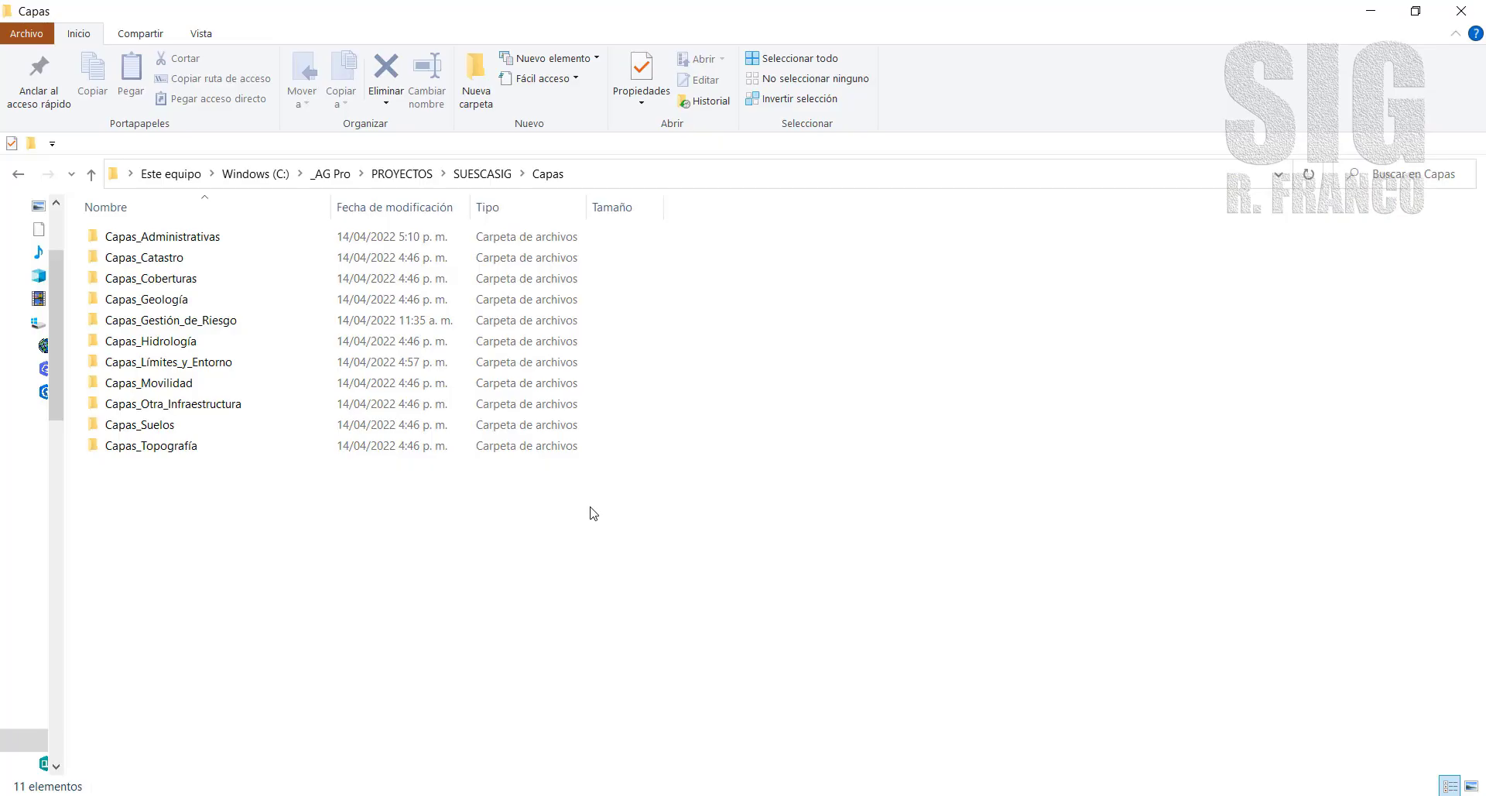
{"action": "left_click", "coordinate": [486, 177]}
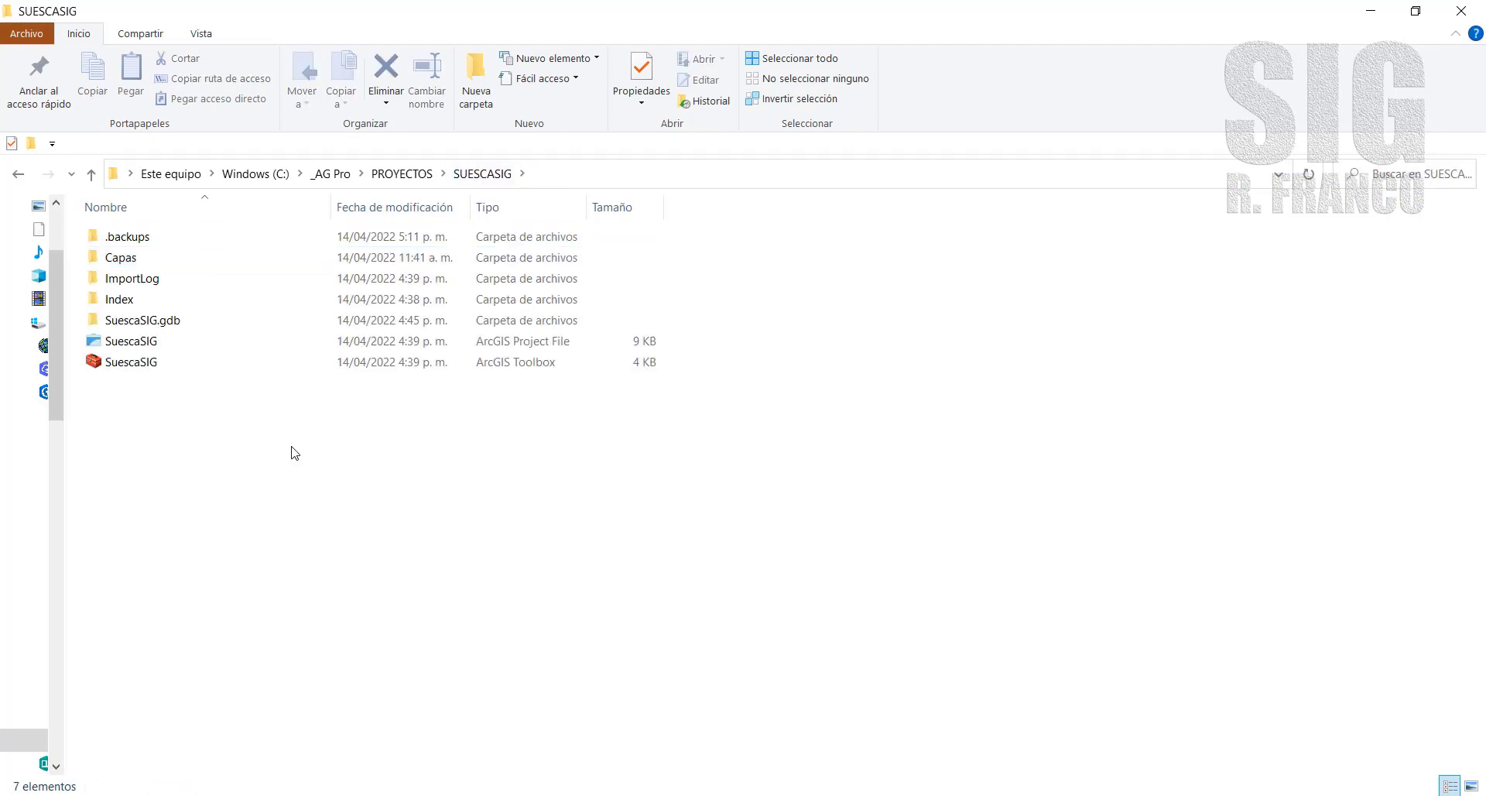
{"action": "left_click", "coordinate": [145, 345]}
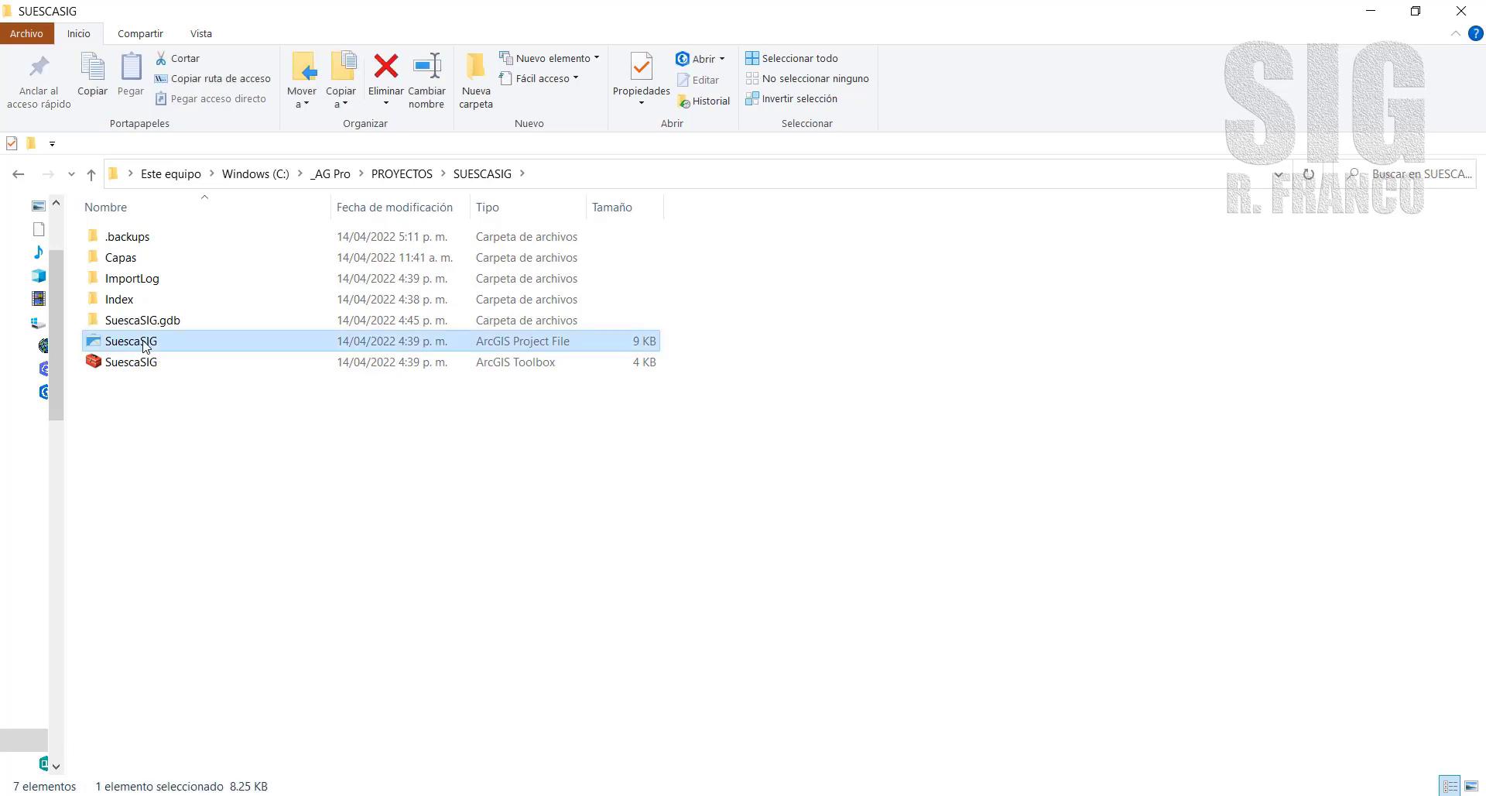
{"action": "right_click", "coordinate": [144, 343]}
{"action": "left_click", "coordinate": [294, 711]}
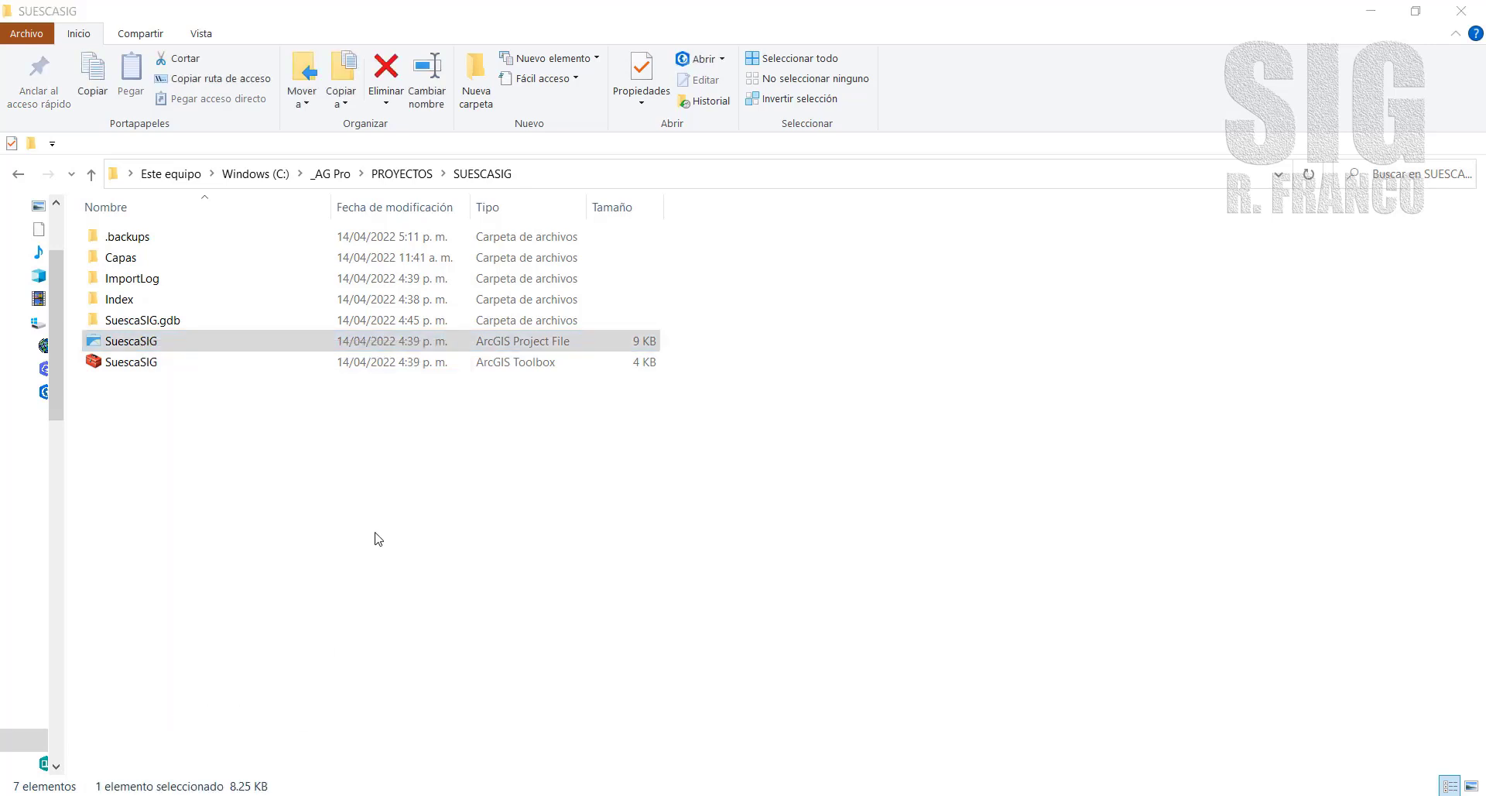
{"action": "left_click_drag", "start_coordinate": [362, 428], "coordinate": [401, 429]}
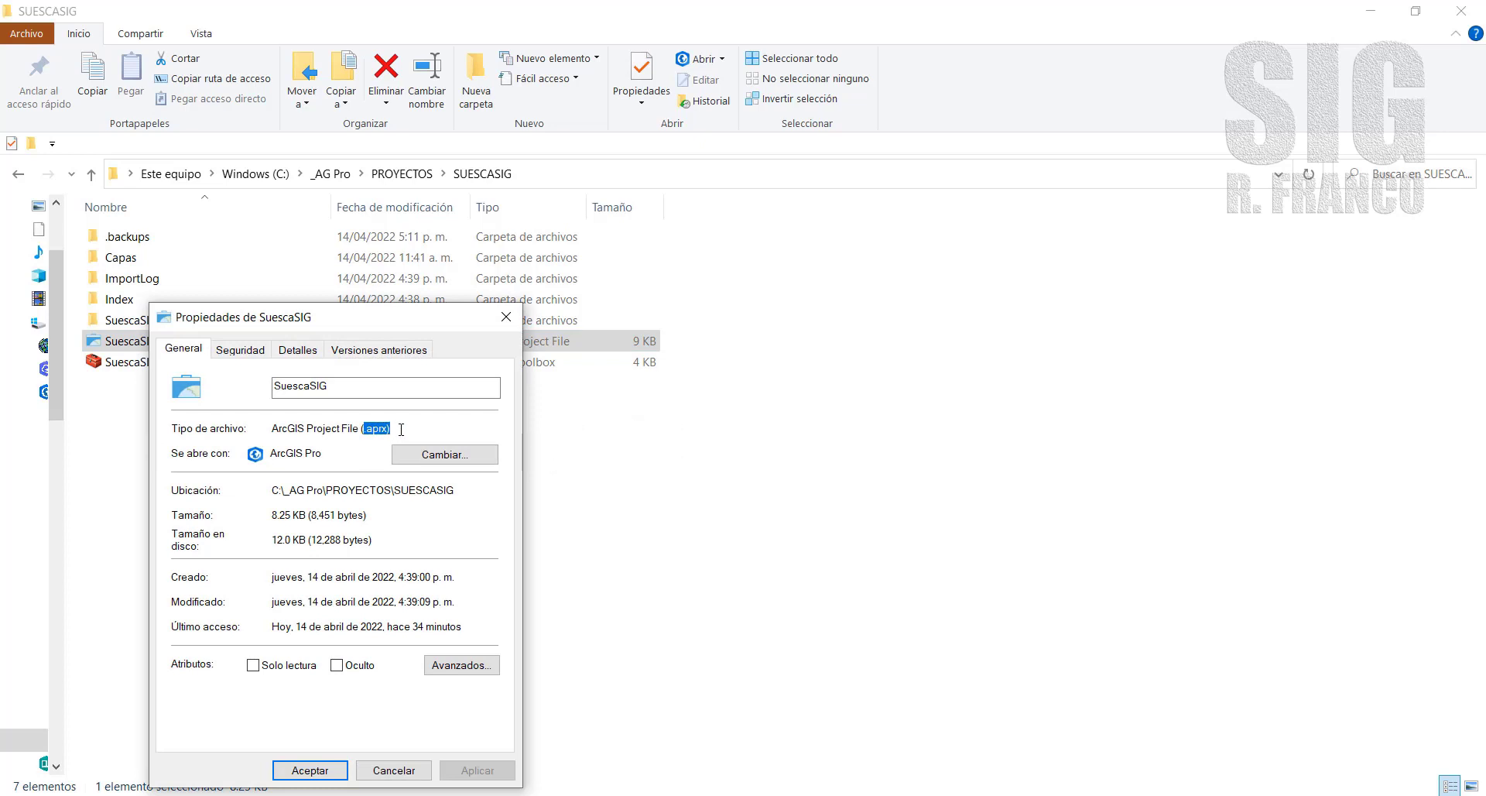
{"action": "left_click", "coordinate": [506, 316]}
{"action": "left_click", "coordinate": [315, 444]}
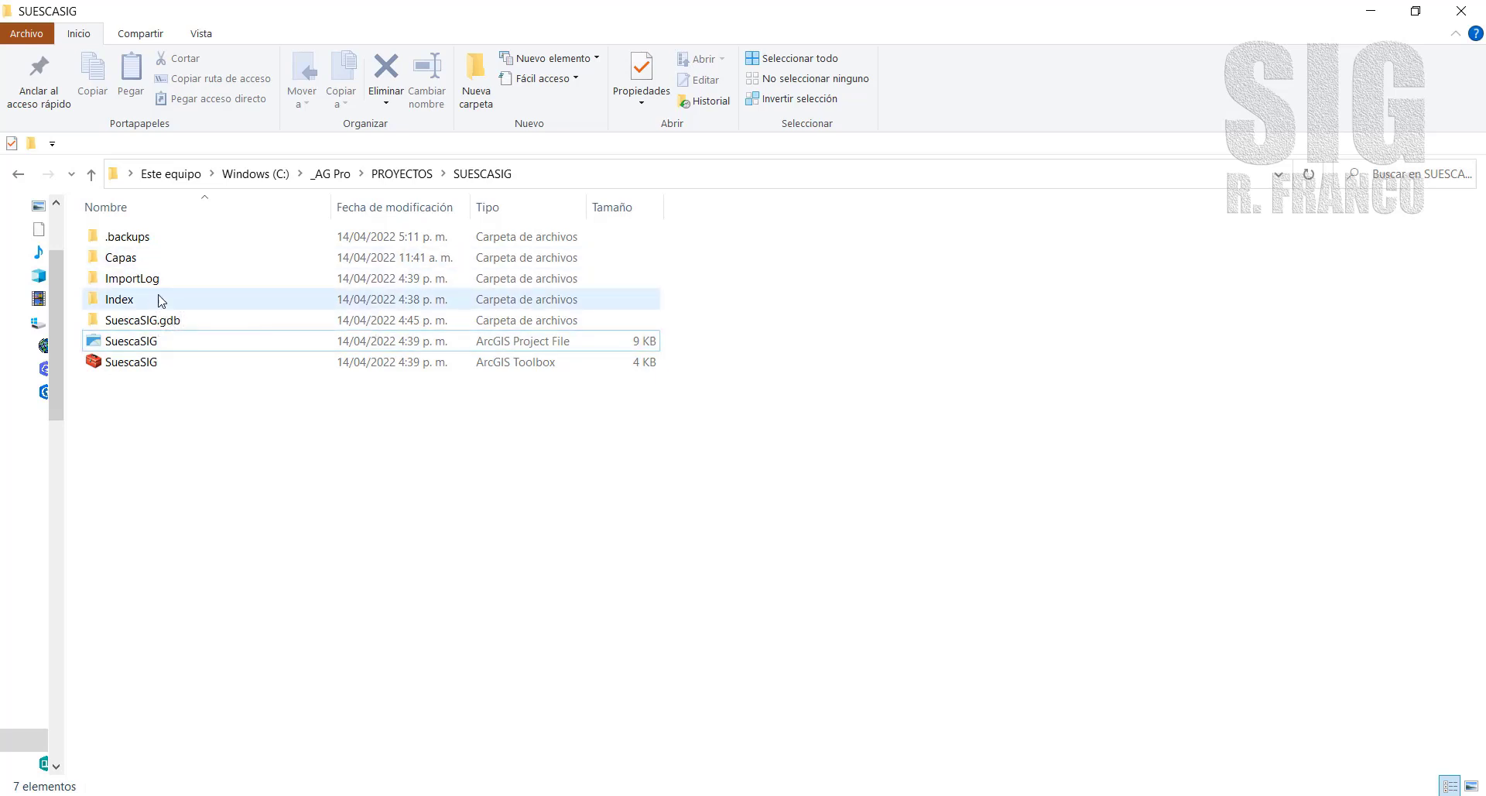
{"action": "double_click", "coordinate": [163, 235]}
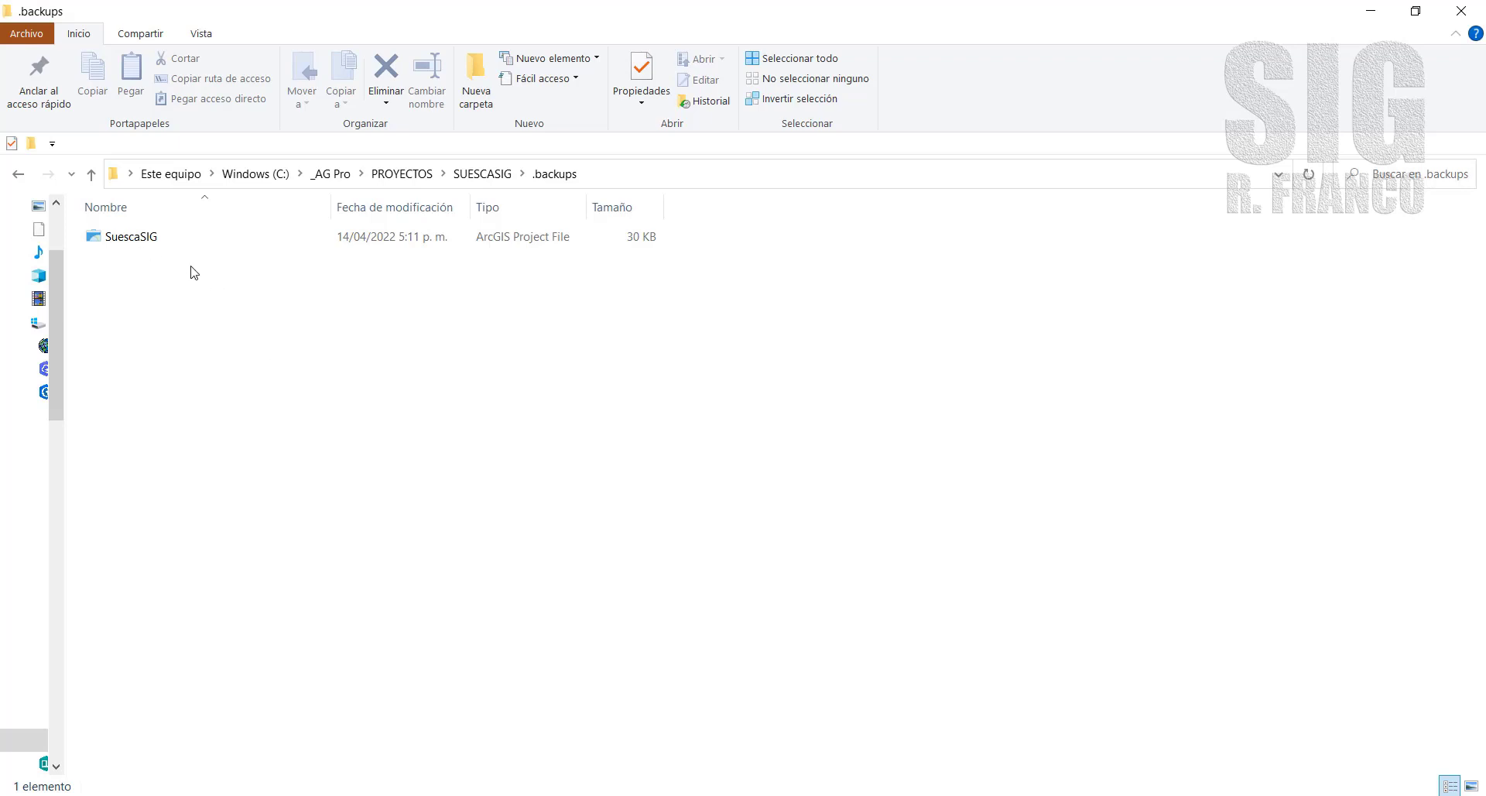
{"action": "left_click", "coordinate": [483, 176]}
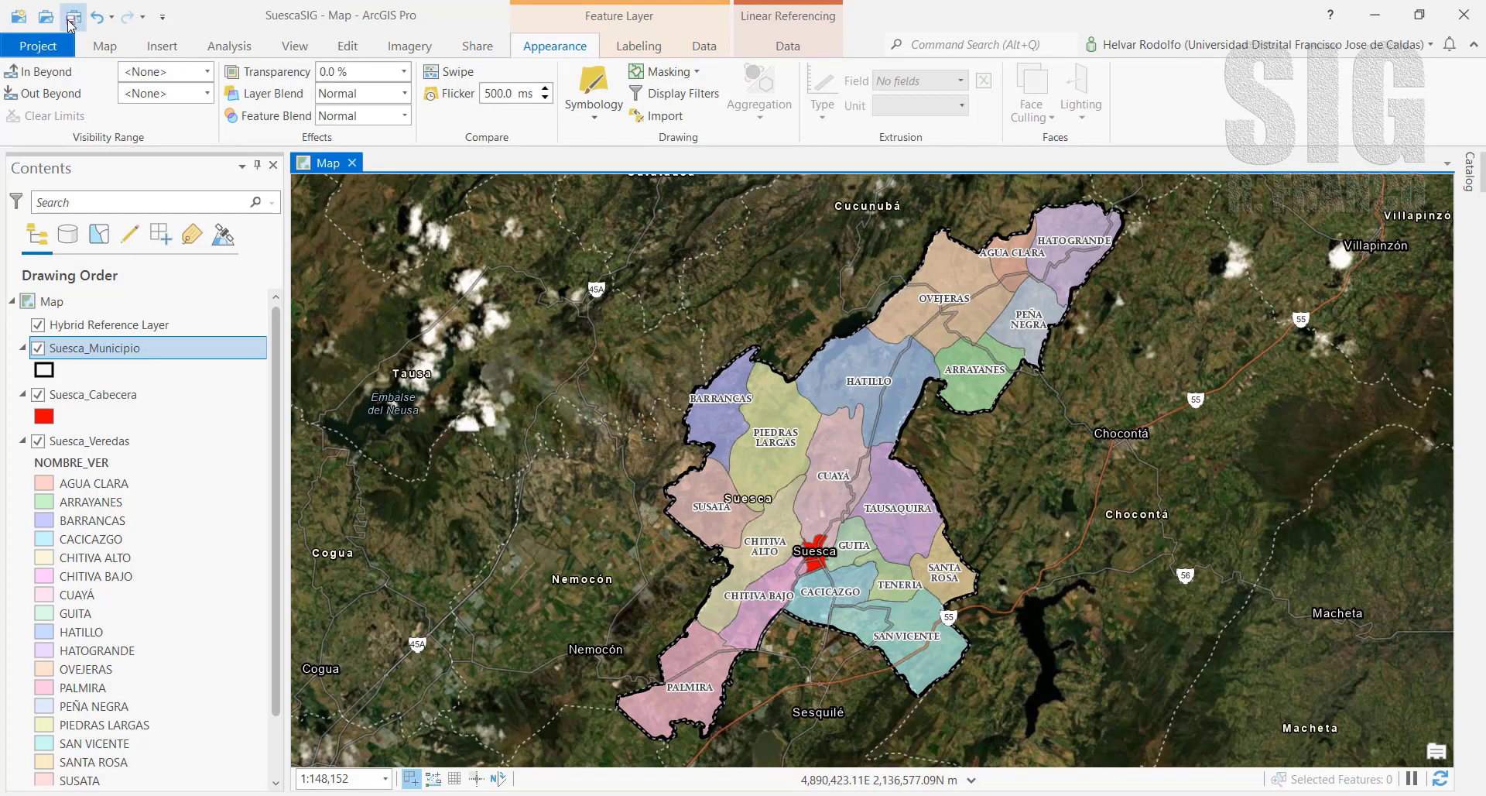
Switch back to ArcGIS Pro and save the SuescaSIG project
{"action": "left_click", "coordinate": [72, 17]}
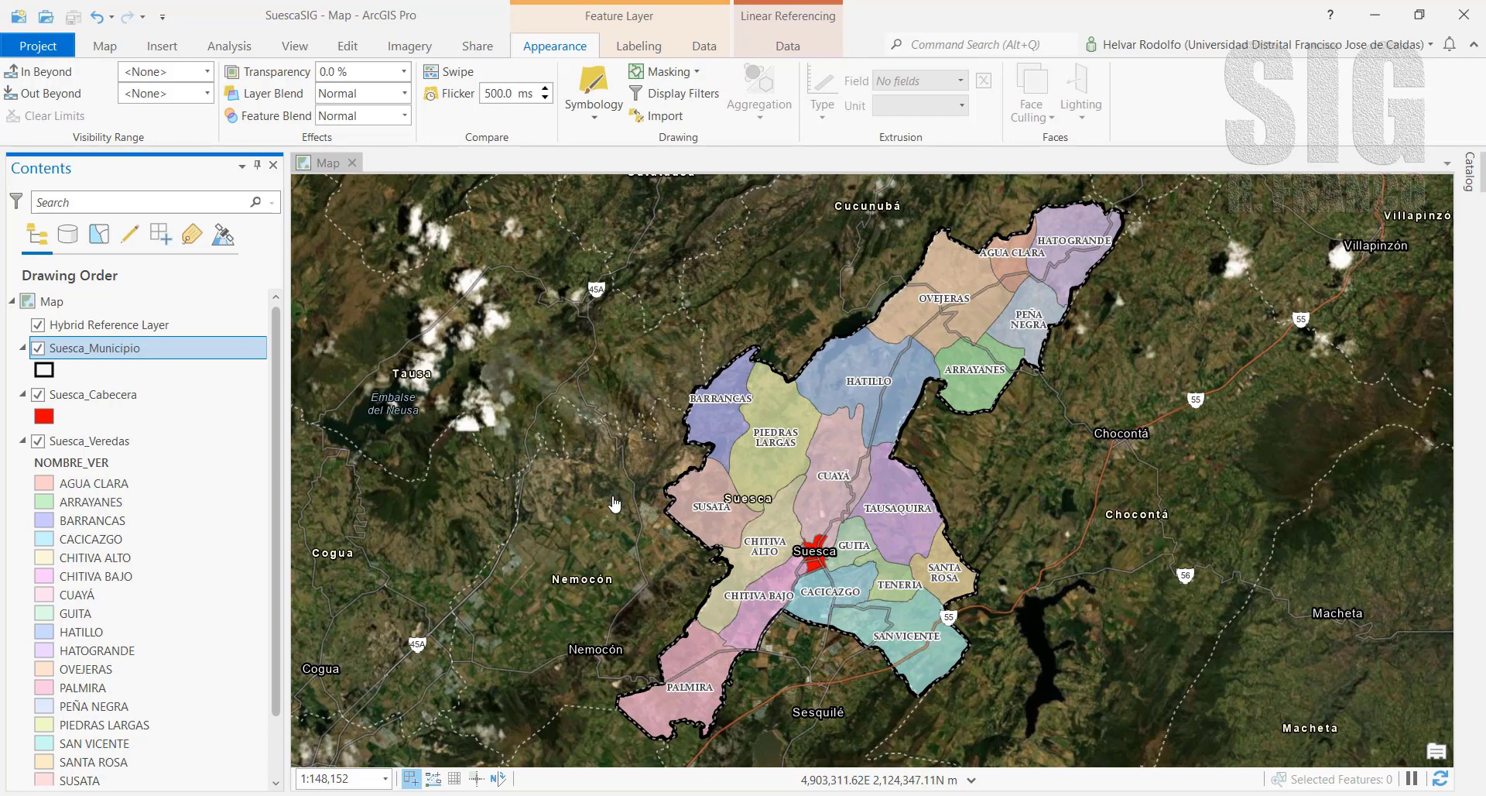
Add the Entorno.shp shapefile from the Capas_Límites_y_Entorno folder to the map
{"action": "left_click", "coordinate": [105, 46]}
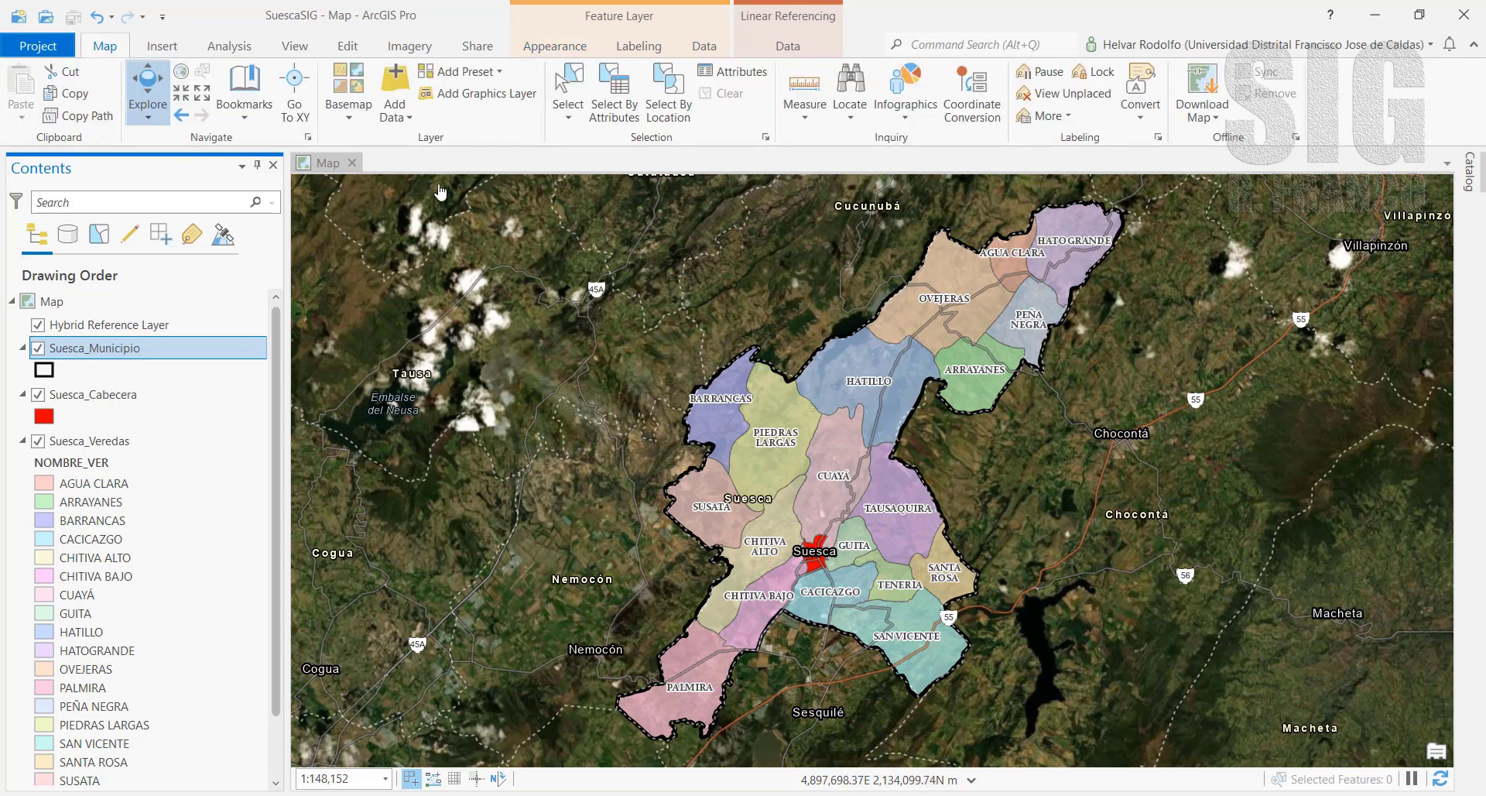
{"action": "left_click", "coordinate": [397, 82]}
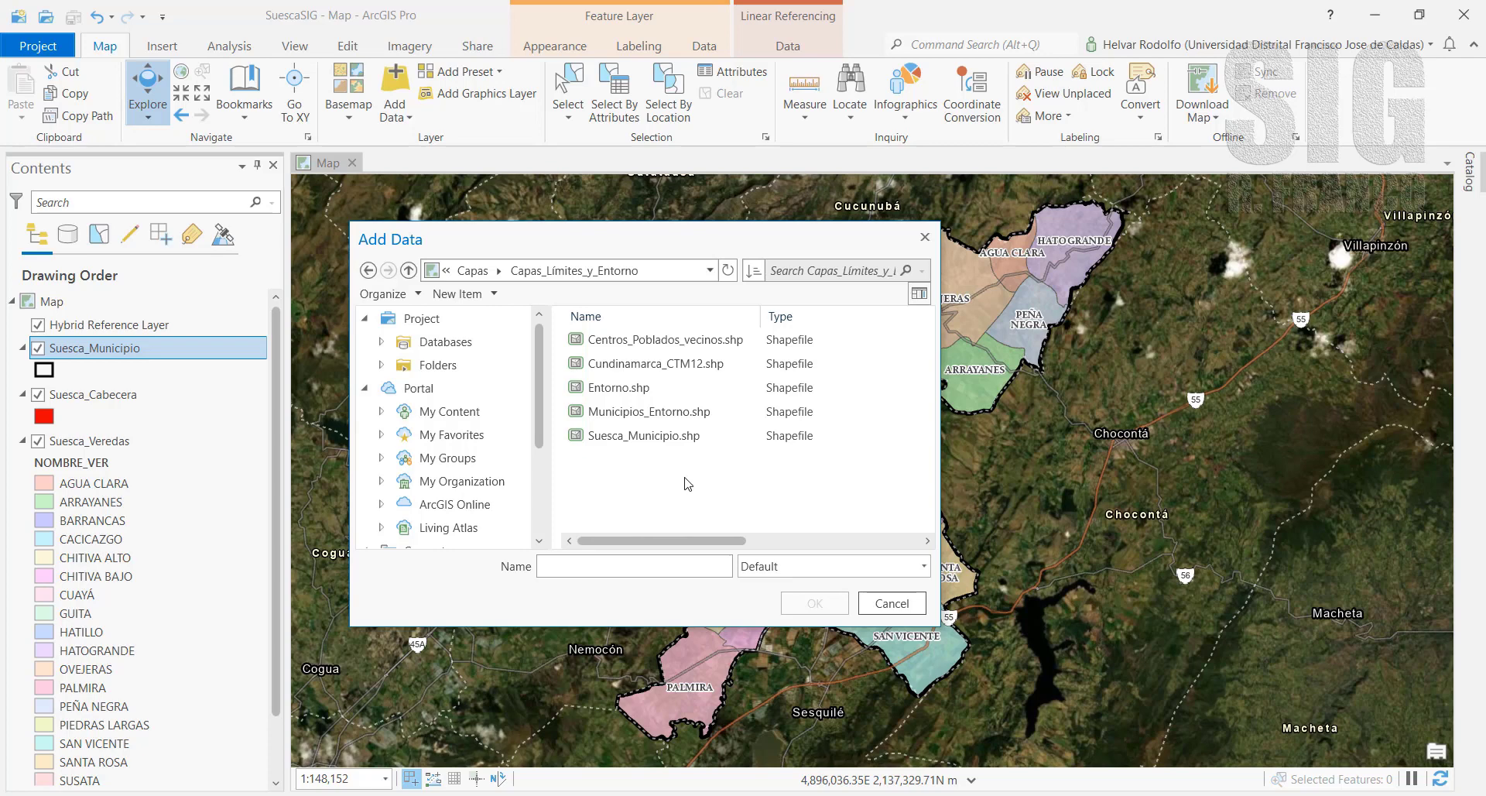
{"action": "left_click", "coordinate": [473, 270]}
{"action": "left_click", "coordinate": [885, 434]}
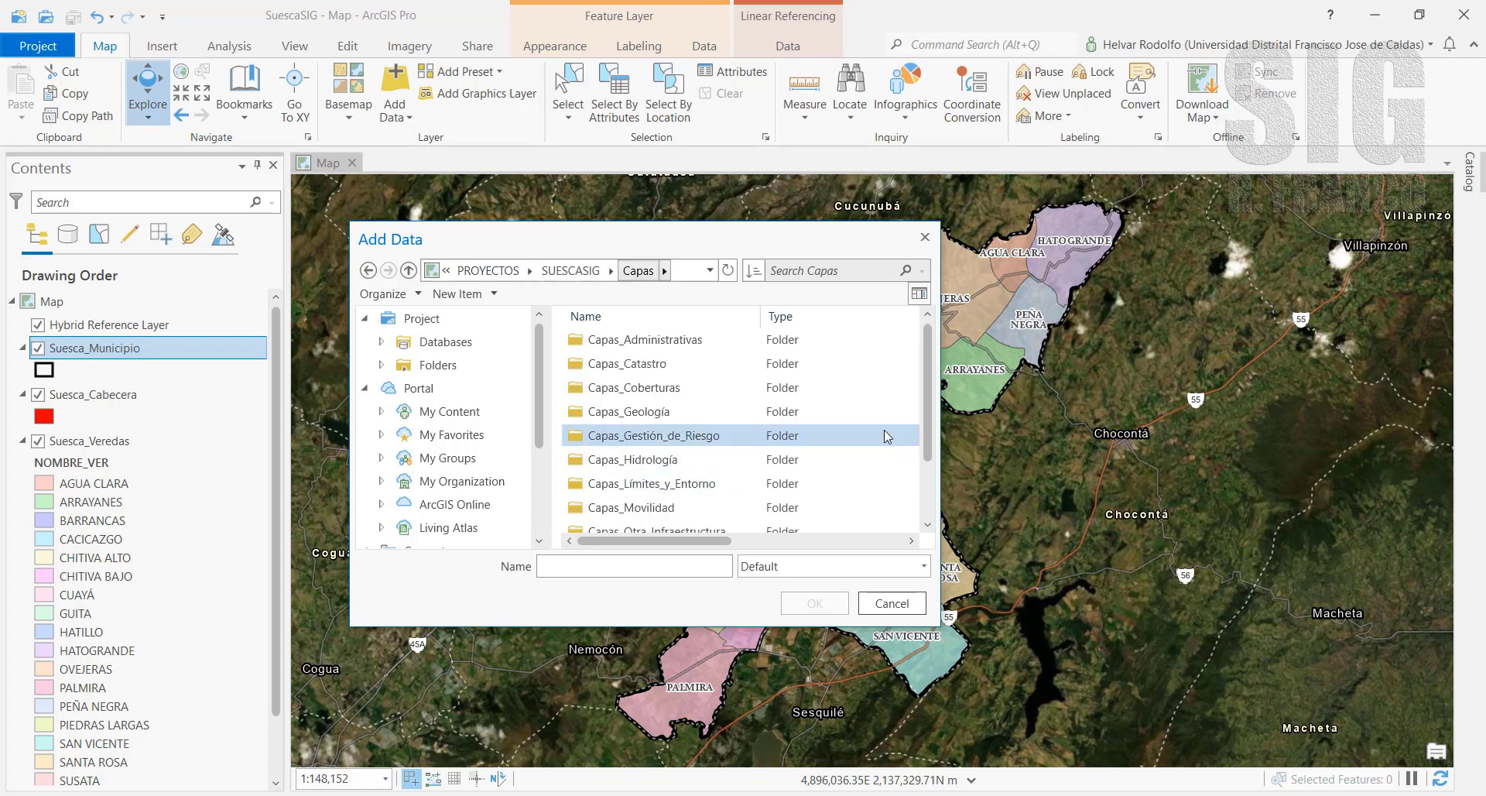
{"action": "left_click", "coordinate": [677, 486]}
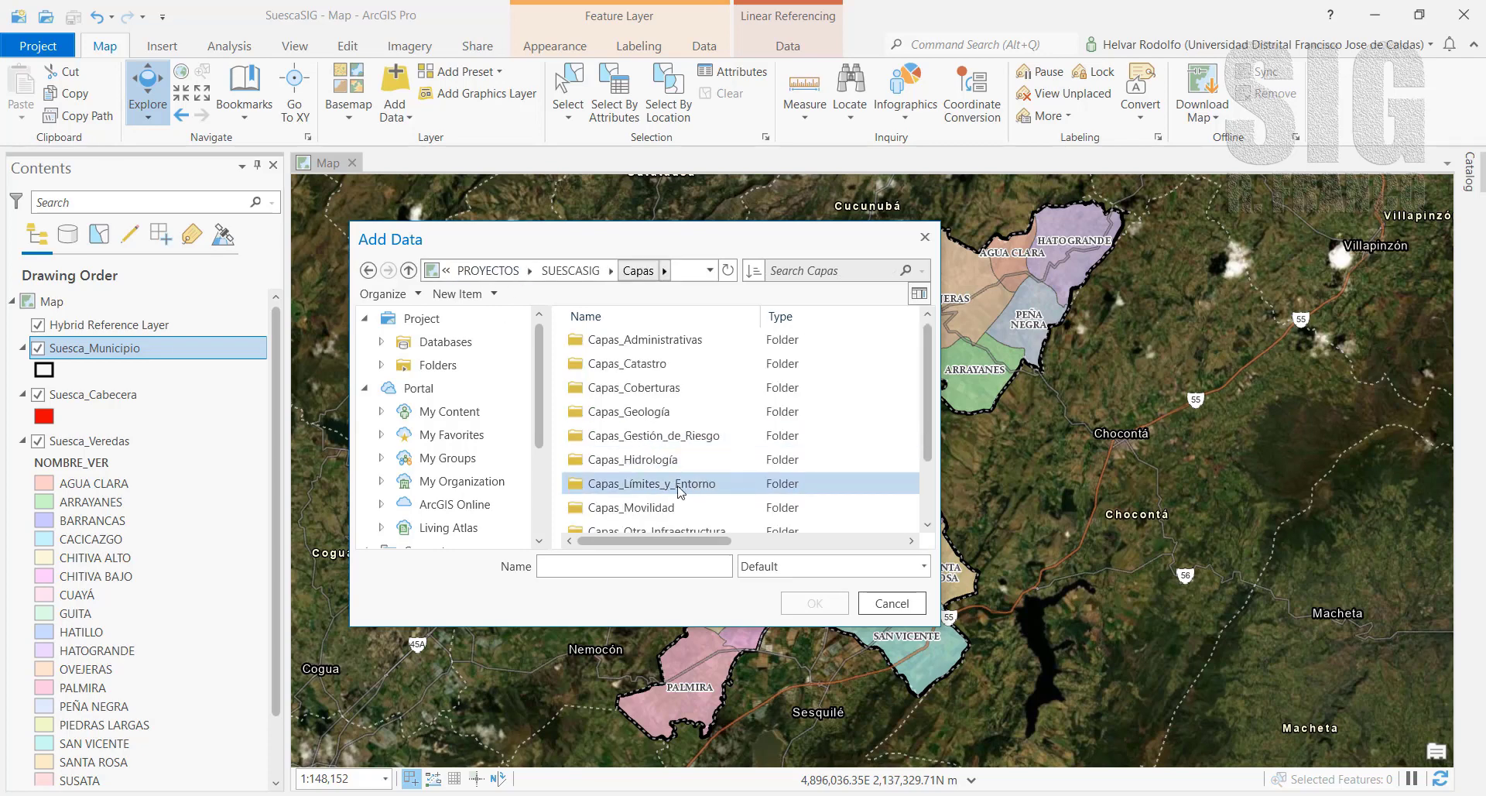
{"action": "double_click", "coordinate": [642, 486]}
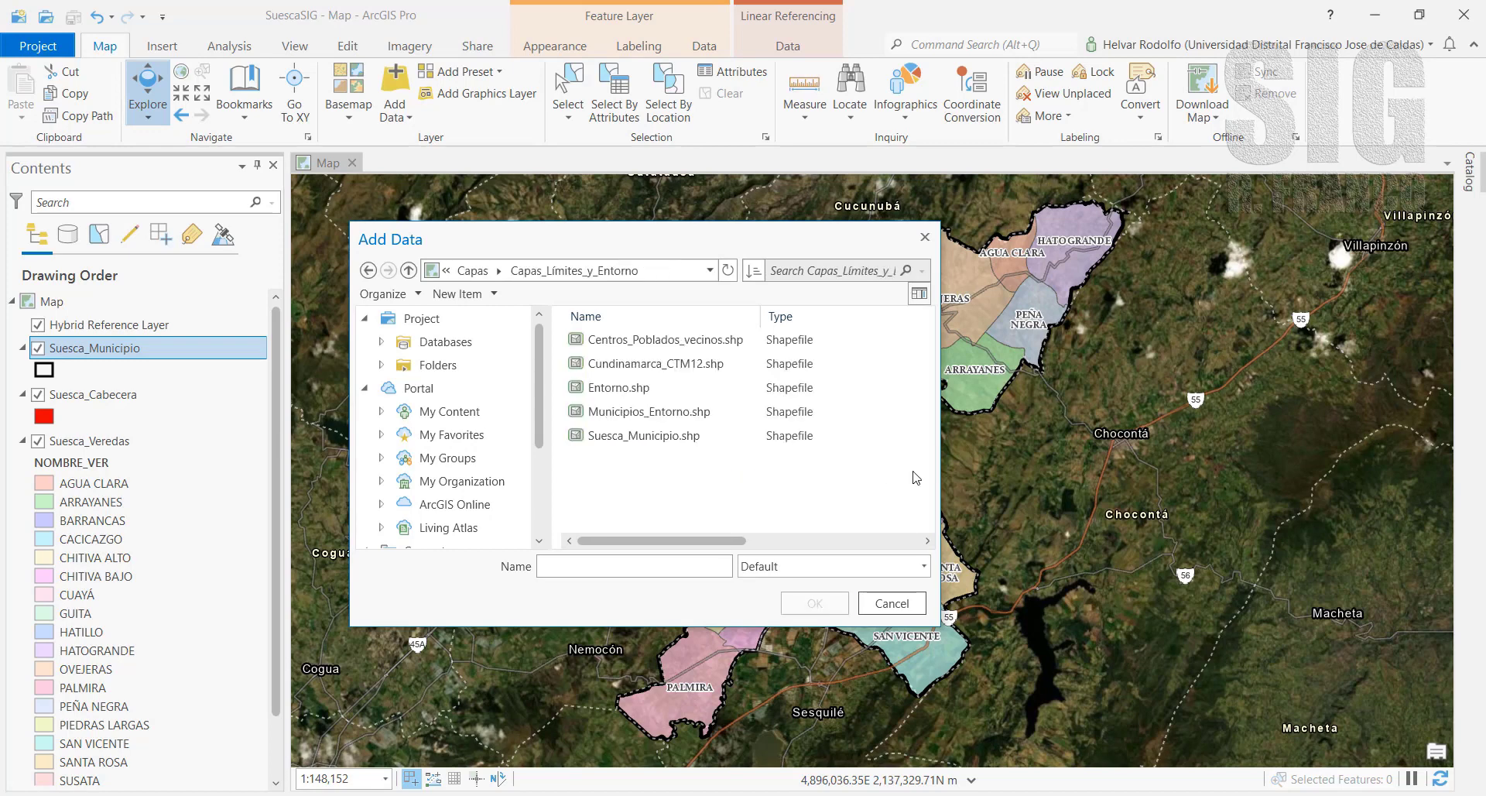
{"action": "left_click", "coordinate": [662, 384]}
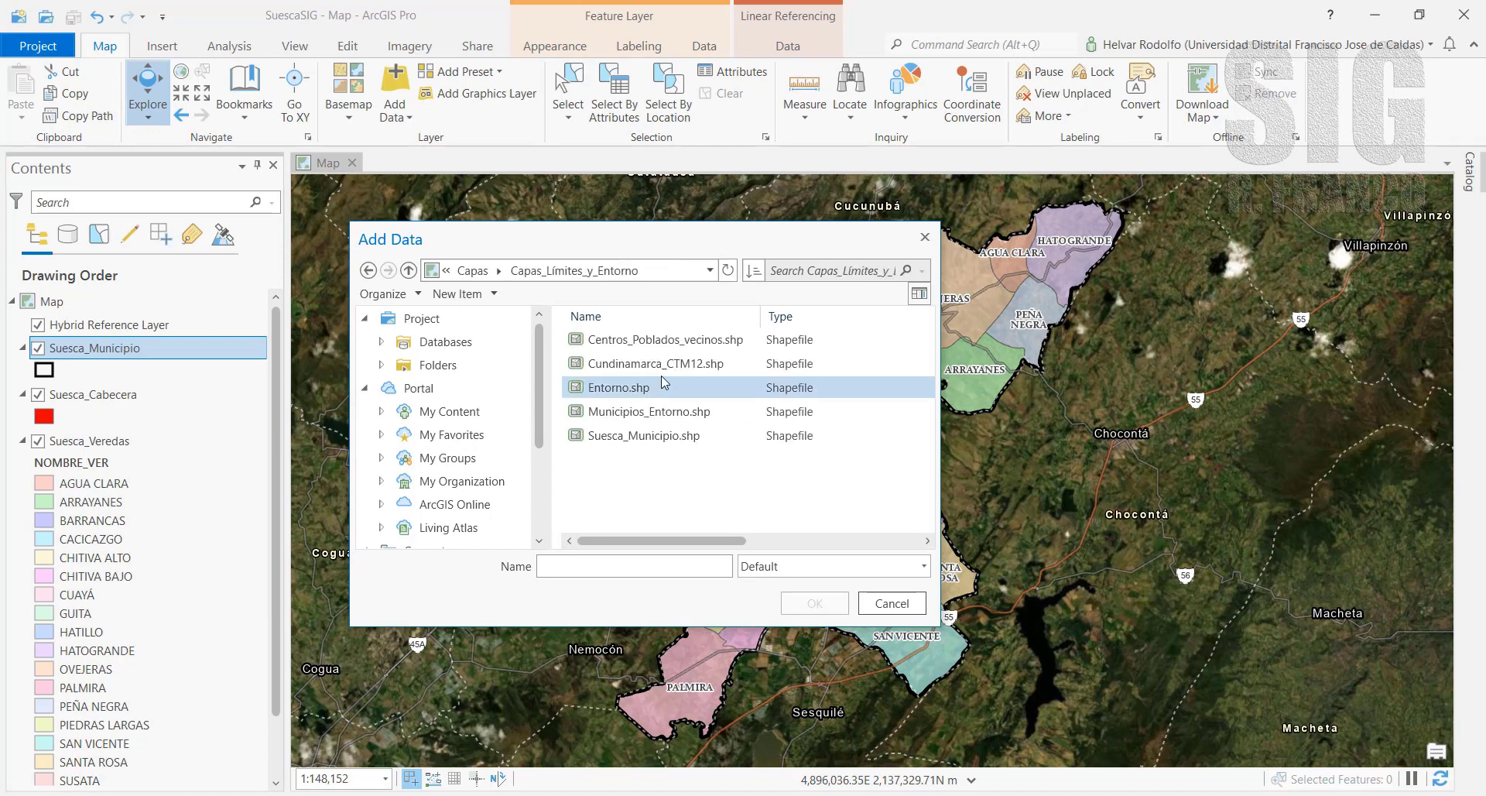
{"action": "left_click", "coordinate": [614, 394]}
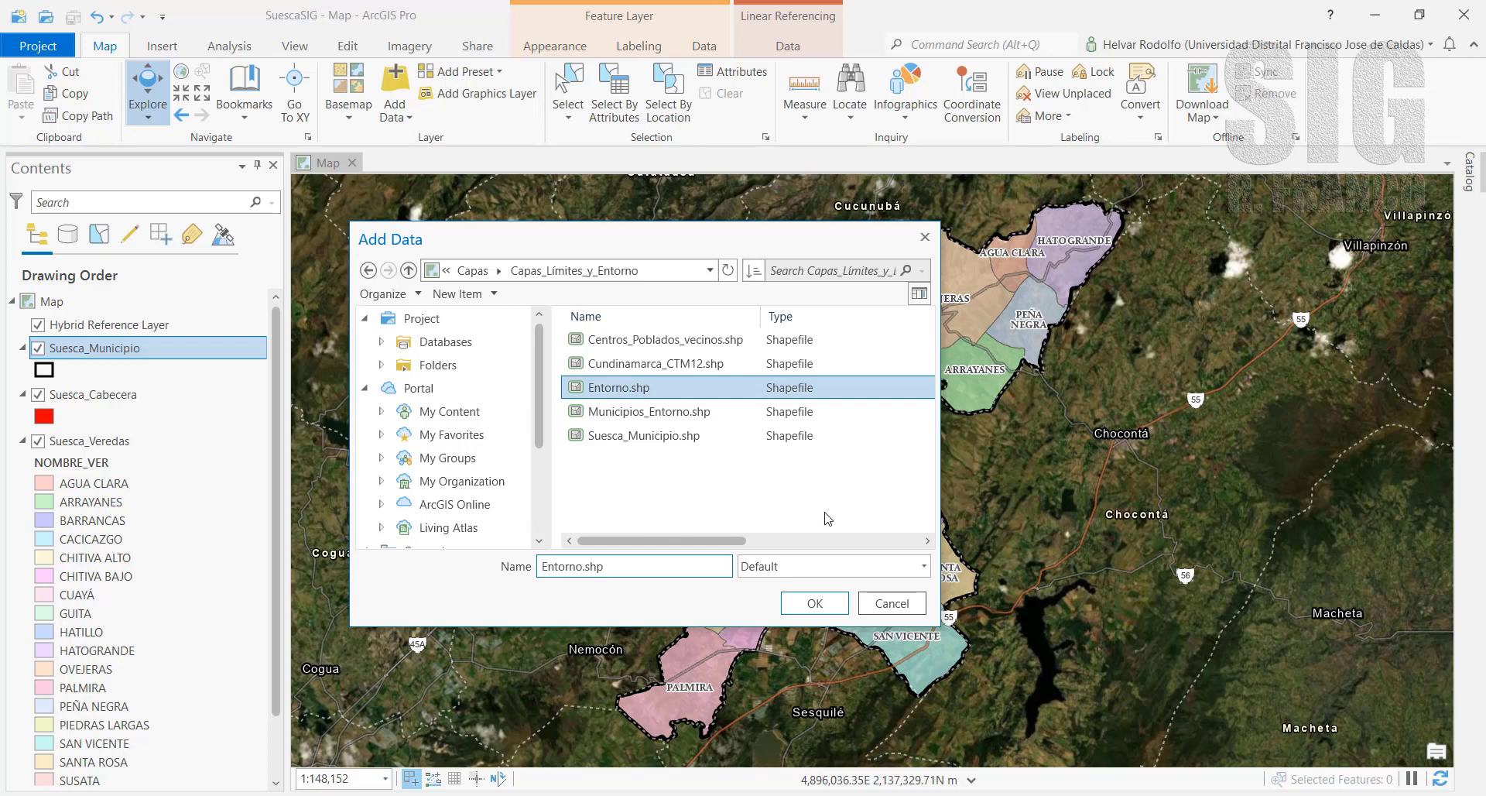
{"action": "left_click", "coordinate": [815, 603]}
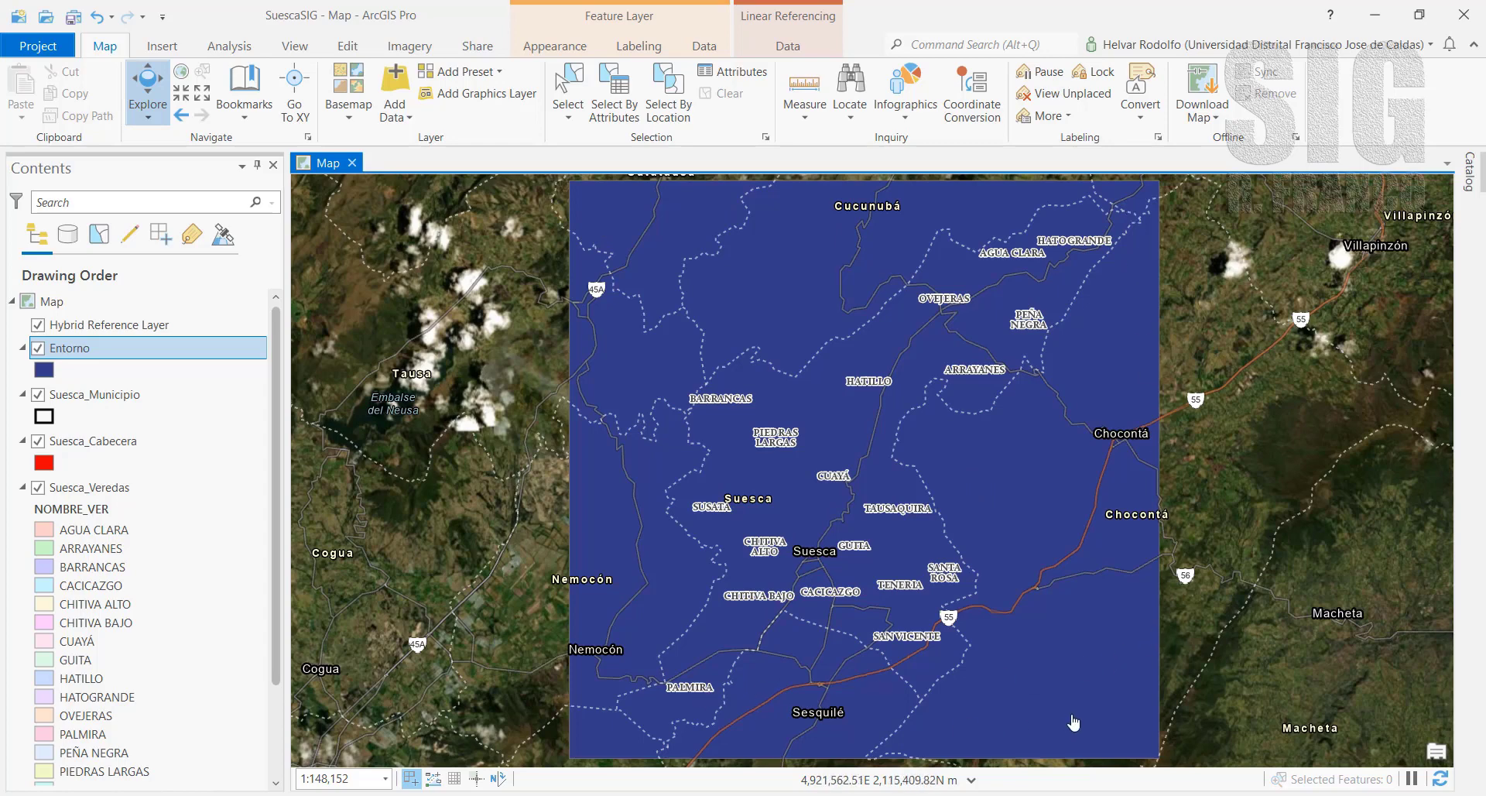
Give the Entorno layer the first unfilled black-outline gallery symbol and change its outline color to orange
{"action": "left_click", "coordinate": [44, 373]}
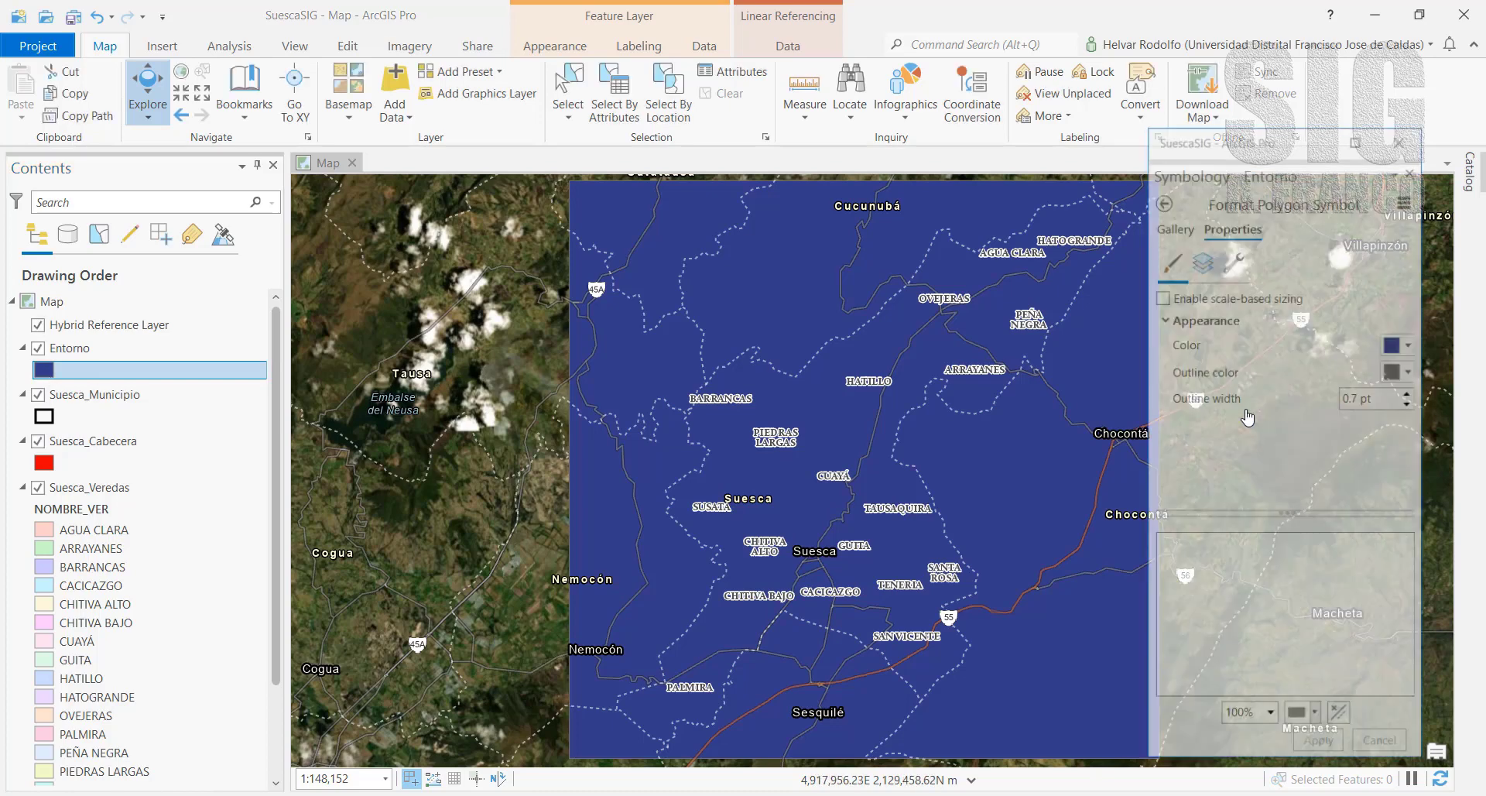
{"action": "left_click", "coordinate": [1174, 195]}
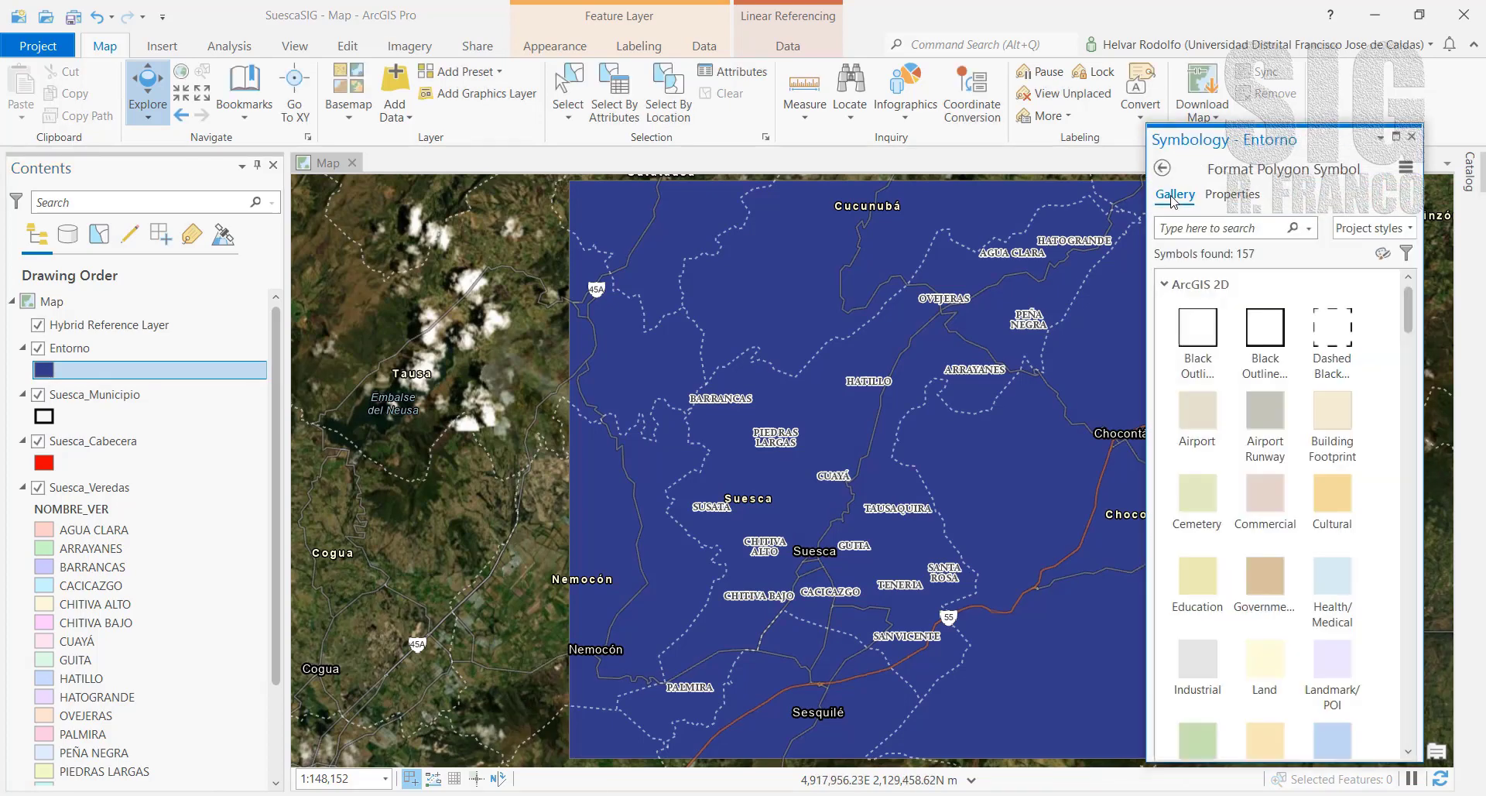
{"action": "left_click", "coordinate": [1203, 337]}
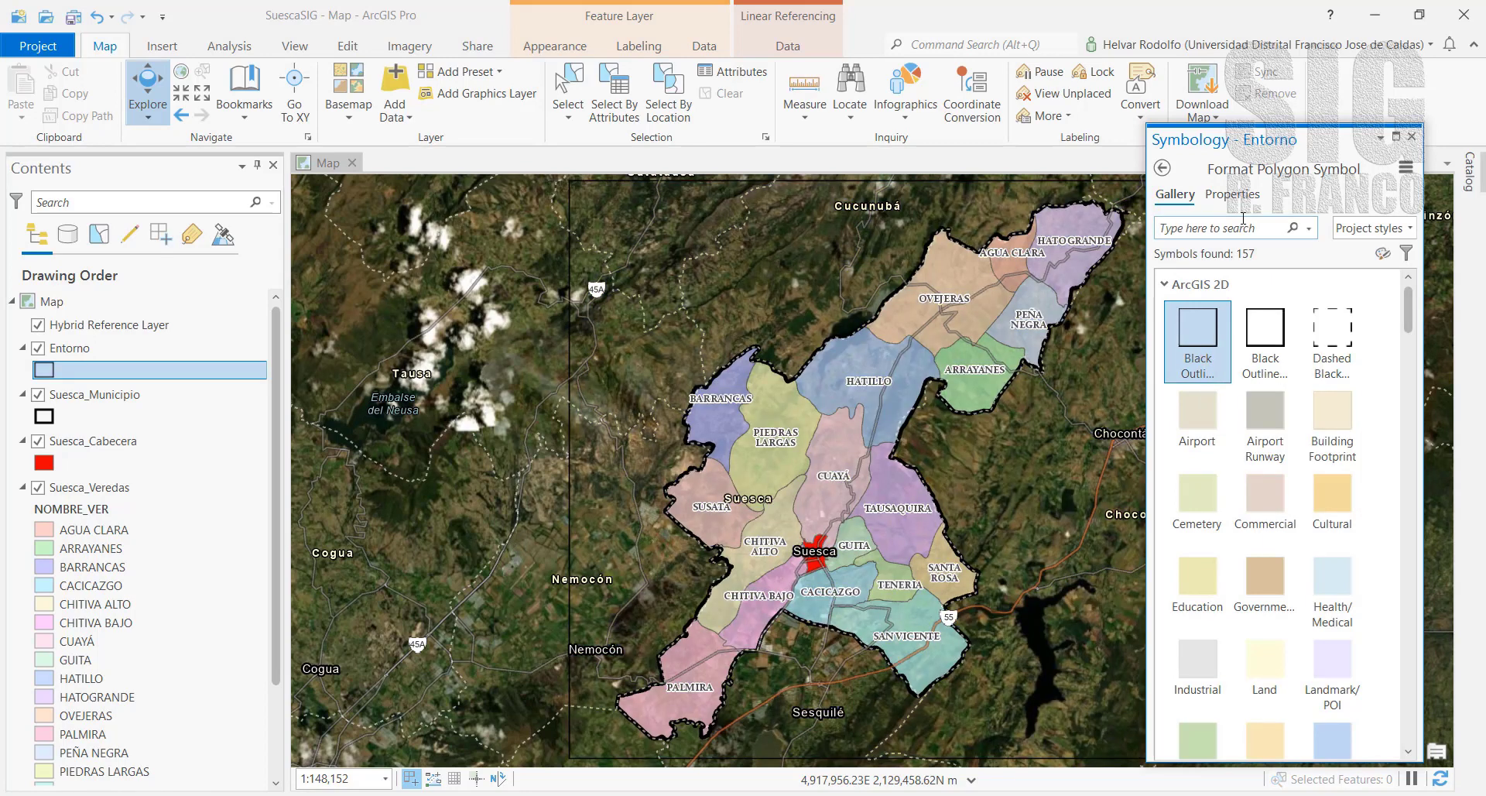
{"action": "left_click", "coordinate": [1236, 195]}
{"action": "left_click", "coordinate": [1393, 341]}
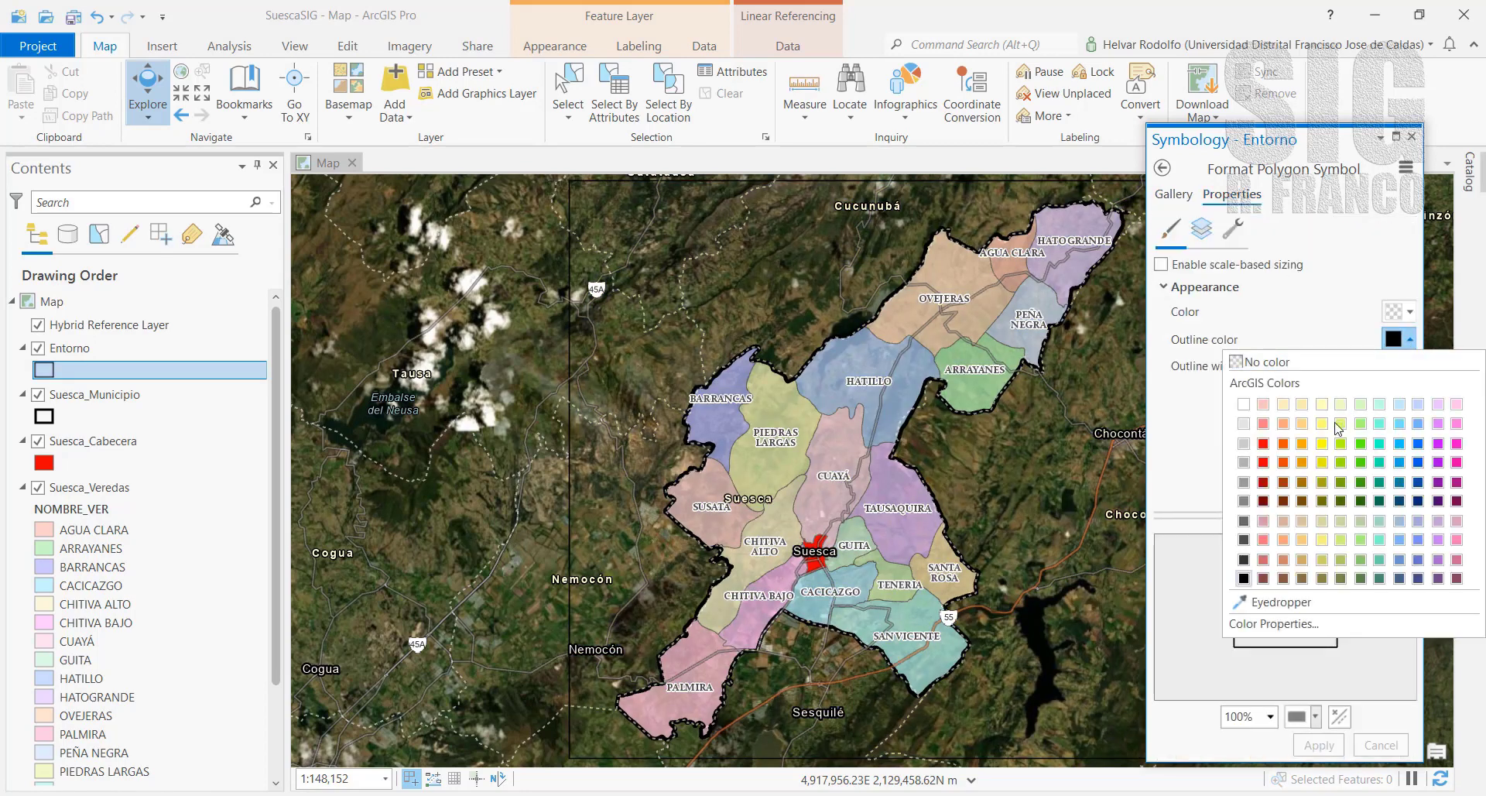
{"action": "left_click", "coordinate": [1301, 443]}
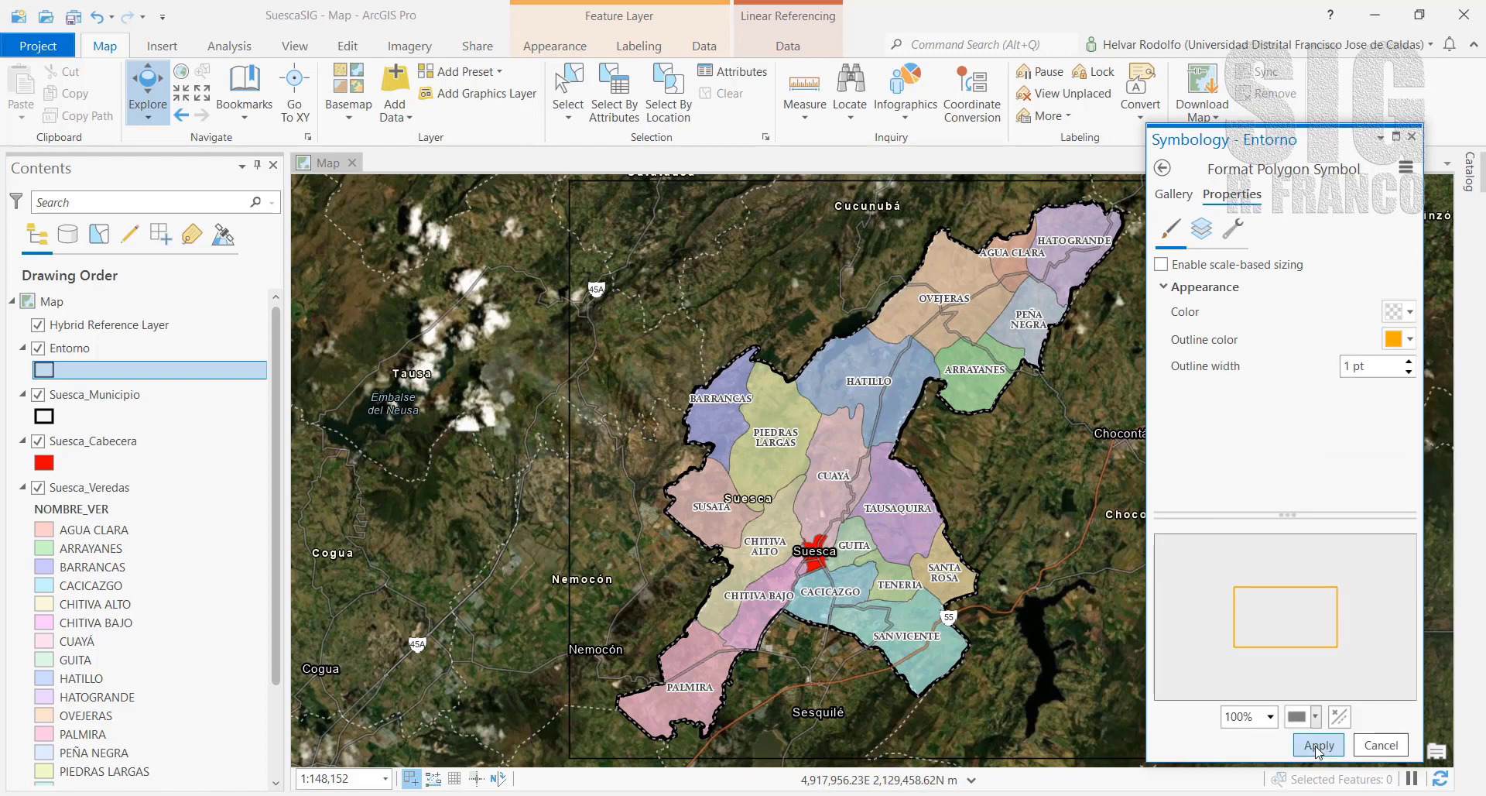
{"action": "left_click", "coordinate": [1329, 741]}
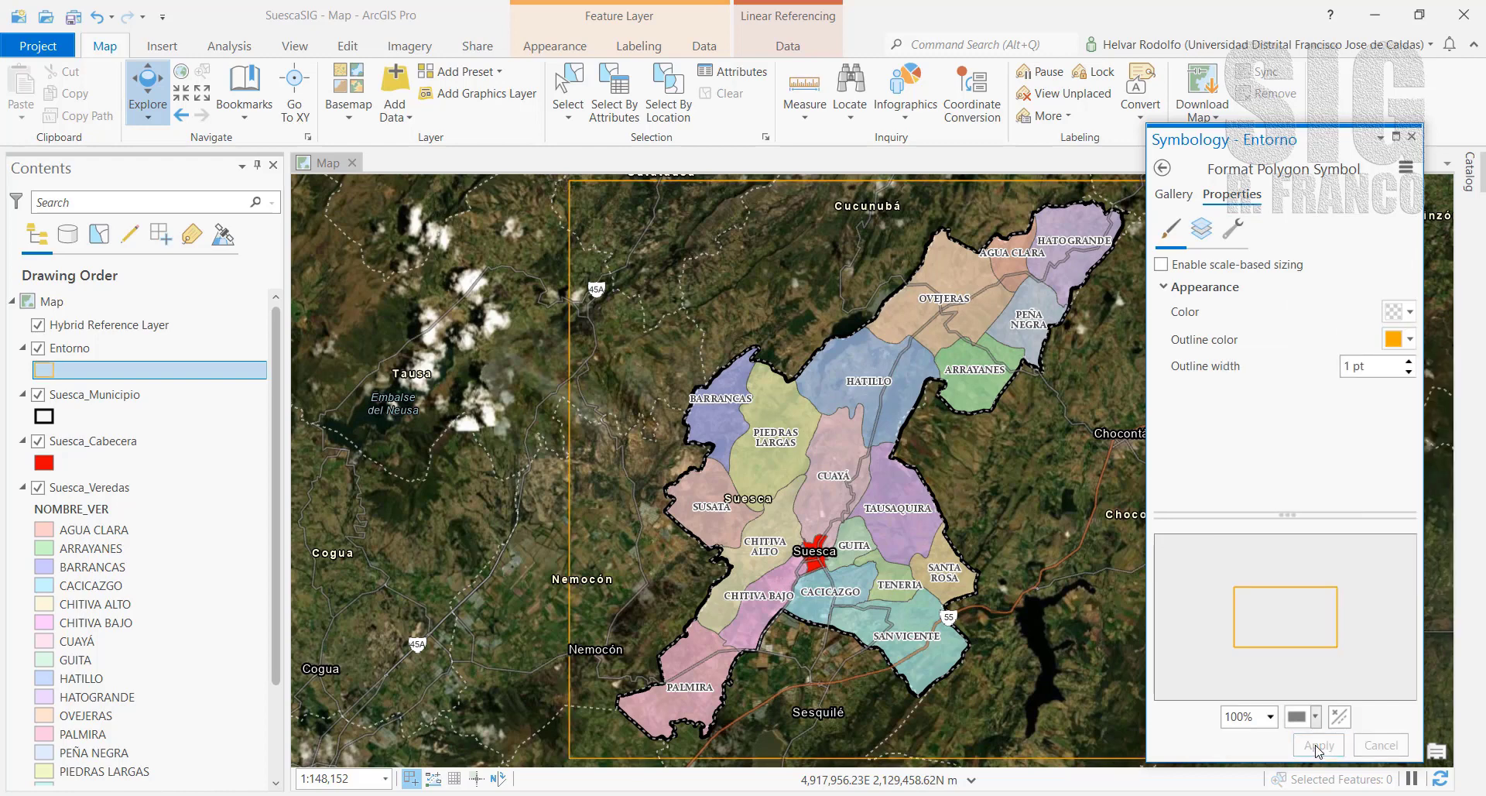
{"action": "left_click", "coordinate": [1411, 137]}
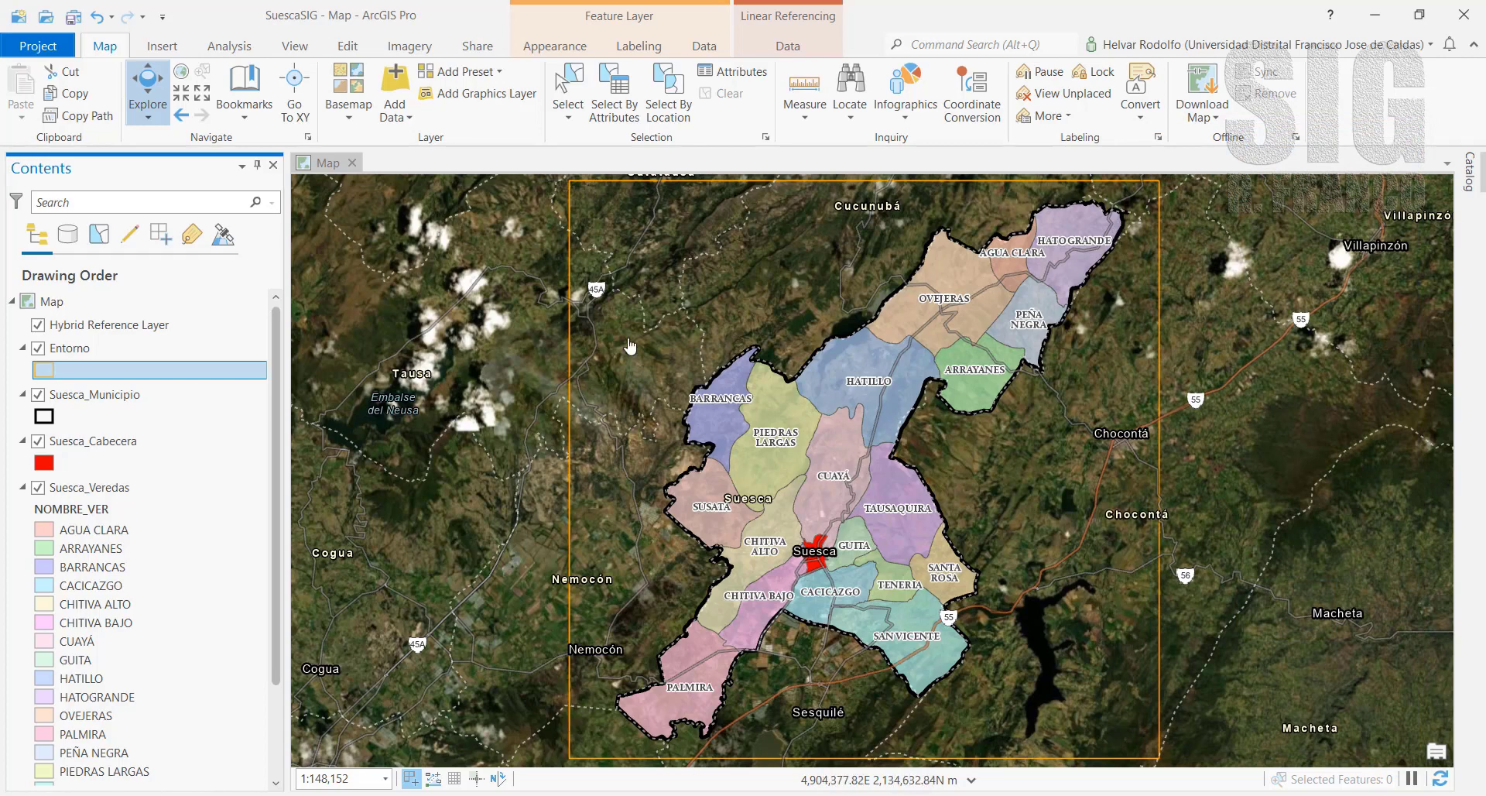
Add the Suesca_Drenaje_Sencillo.shp shapefile from the Capas_Hidrología folder to the map
{"action": "left_click", "coordinate": [394, 86]}
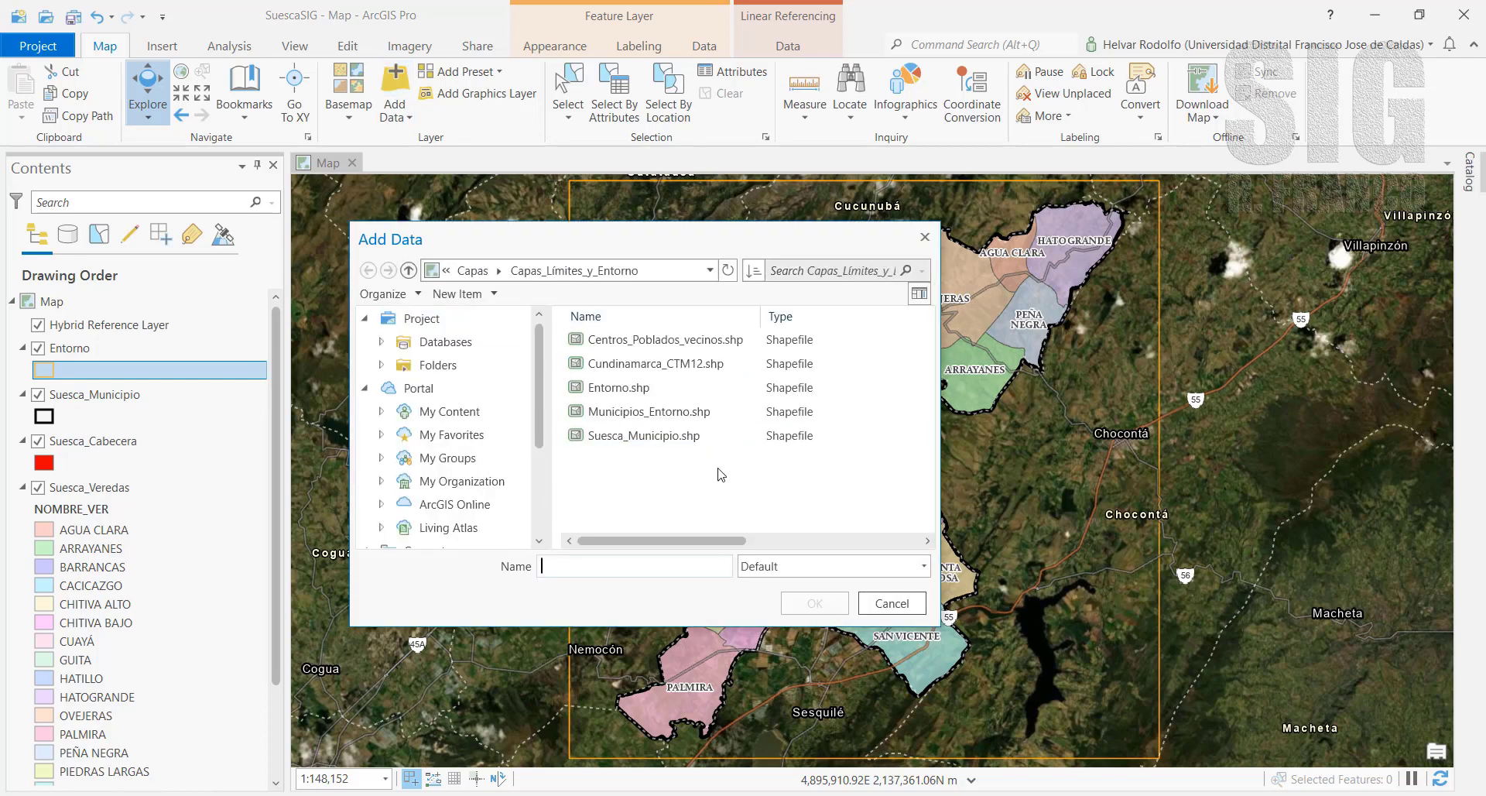
{"action": "left_click", "coordinate": [472, 270]}
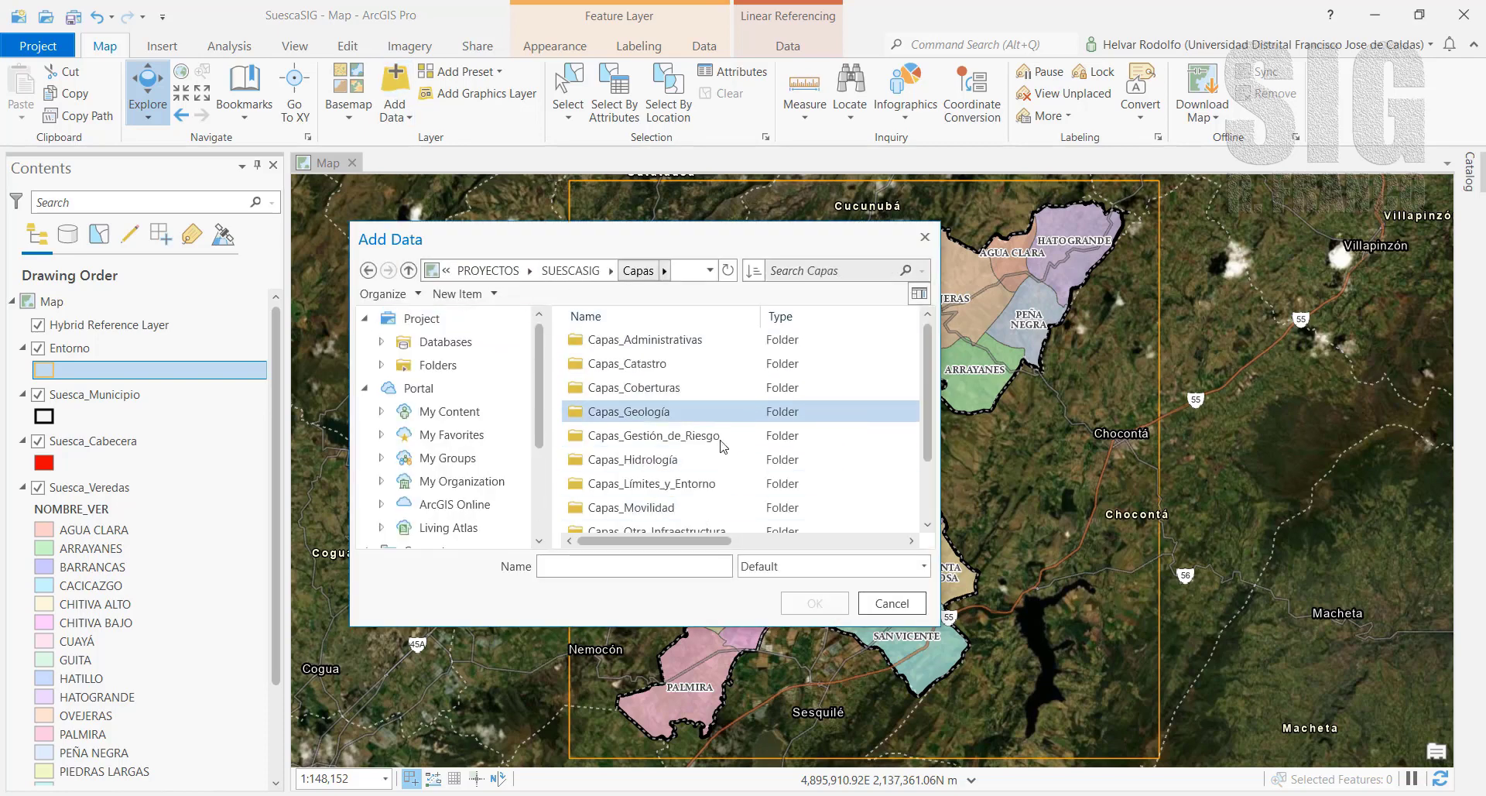
{"action": "double_click", "coordinate": [636, 462]}
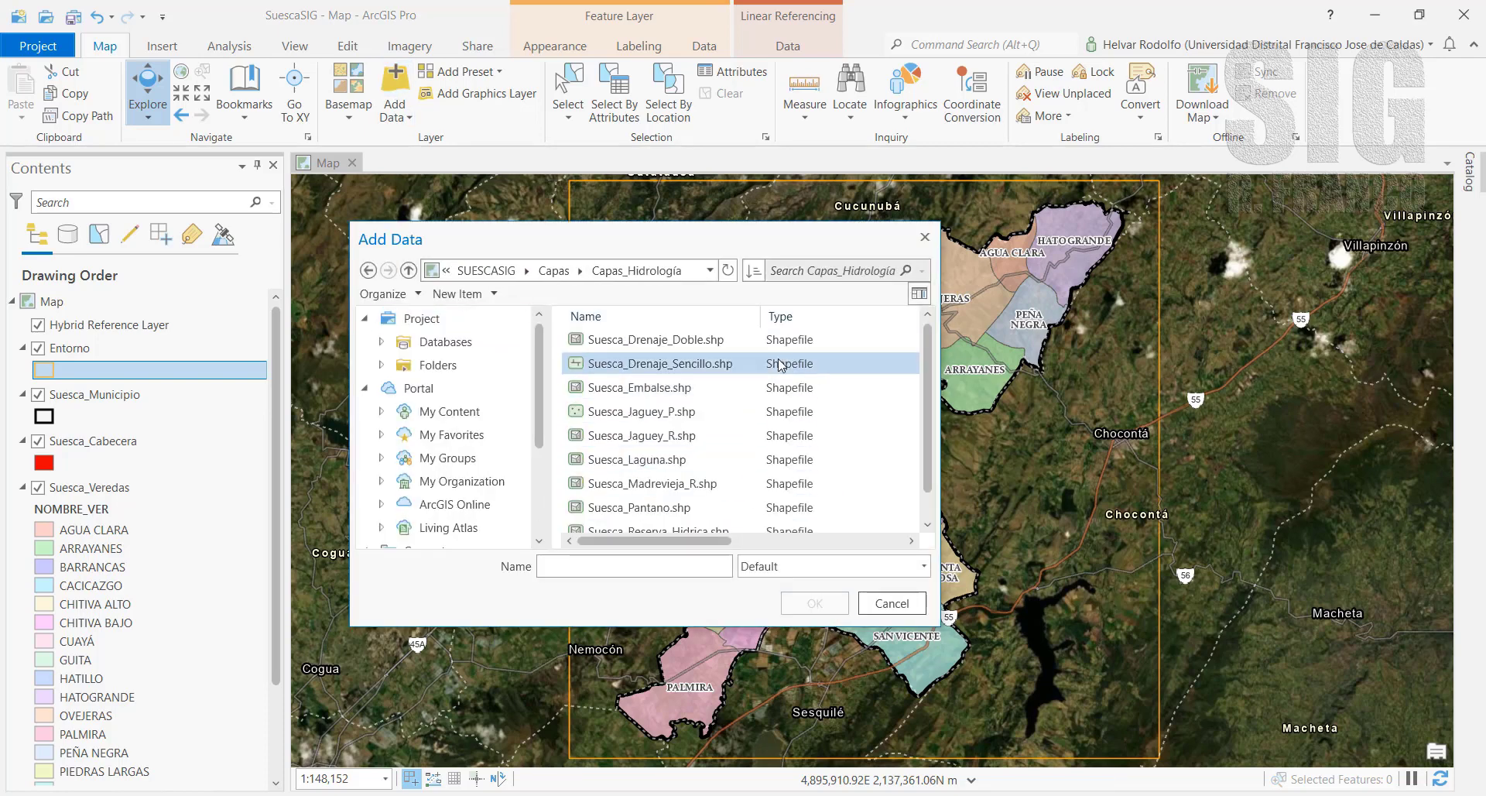
{"action": "left_click", "coordinate": [654, 372]}
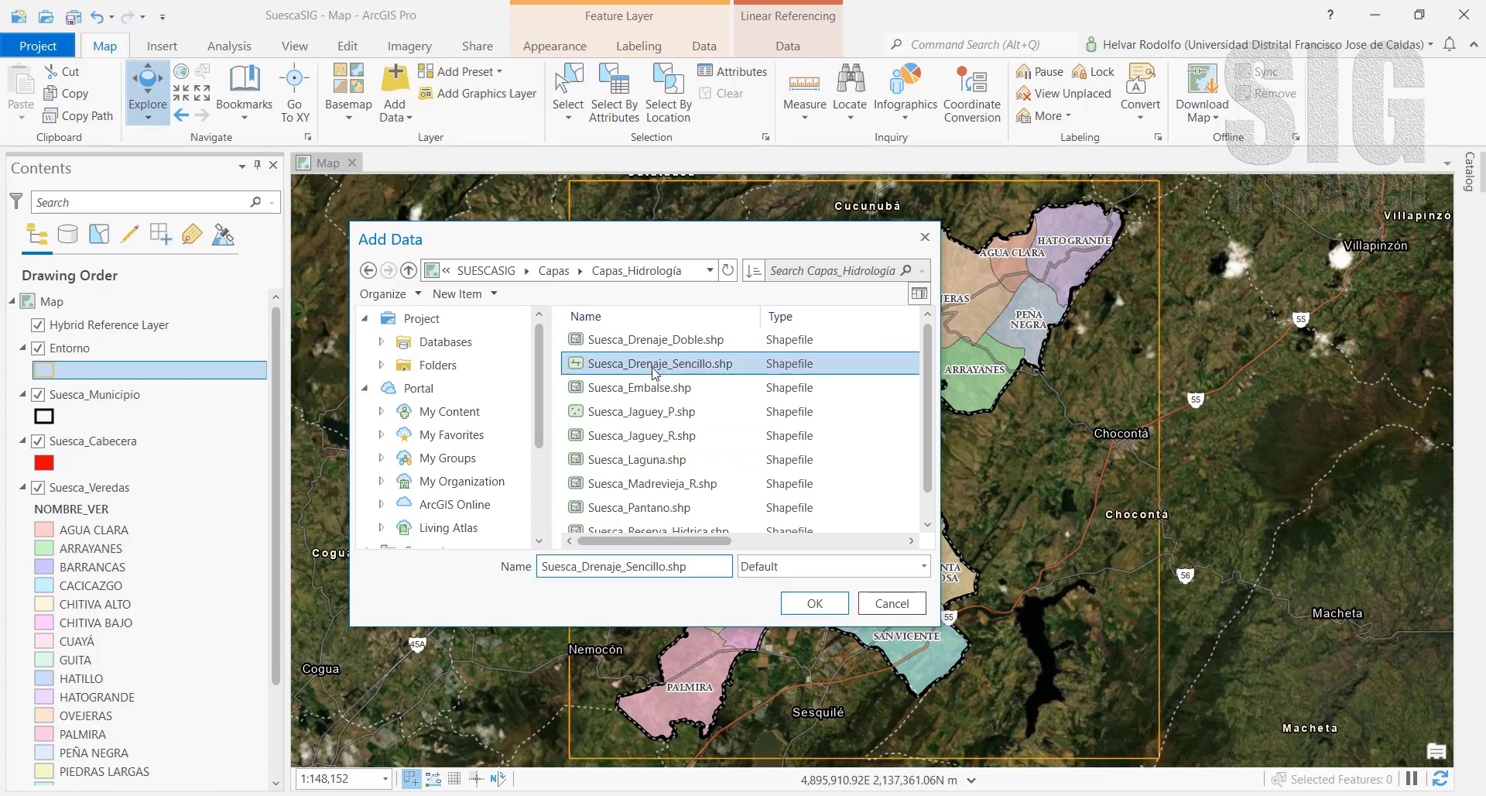
{"action": "left_click", "coordinate": [816, 604]}
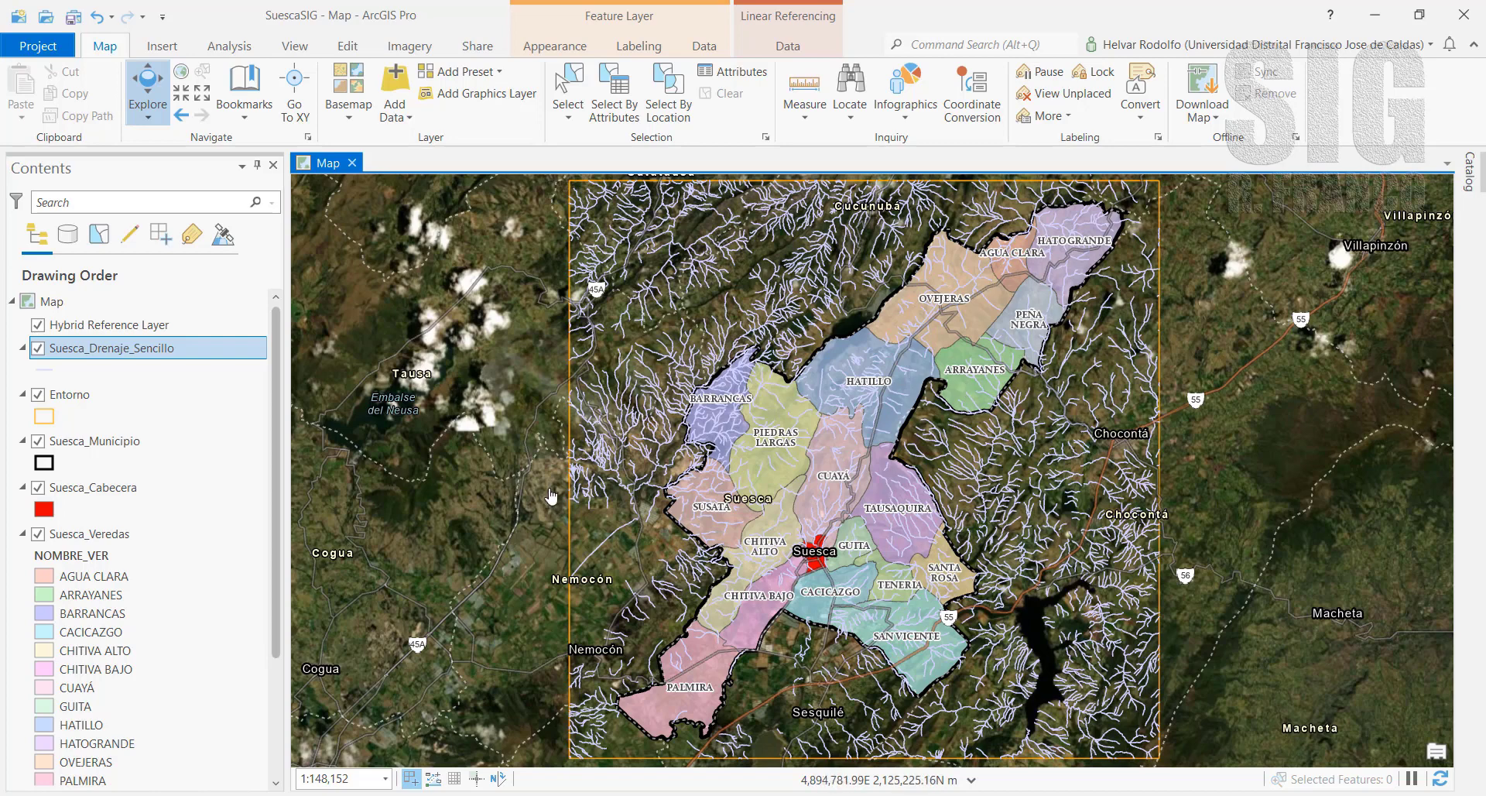
Change the line color of the Suesca_Drenaje_Sencillo layer to bright blue and apply it
{"action": "left_click", "coordinate": [45, 370]}
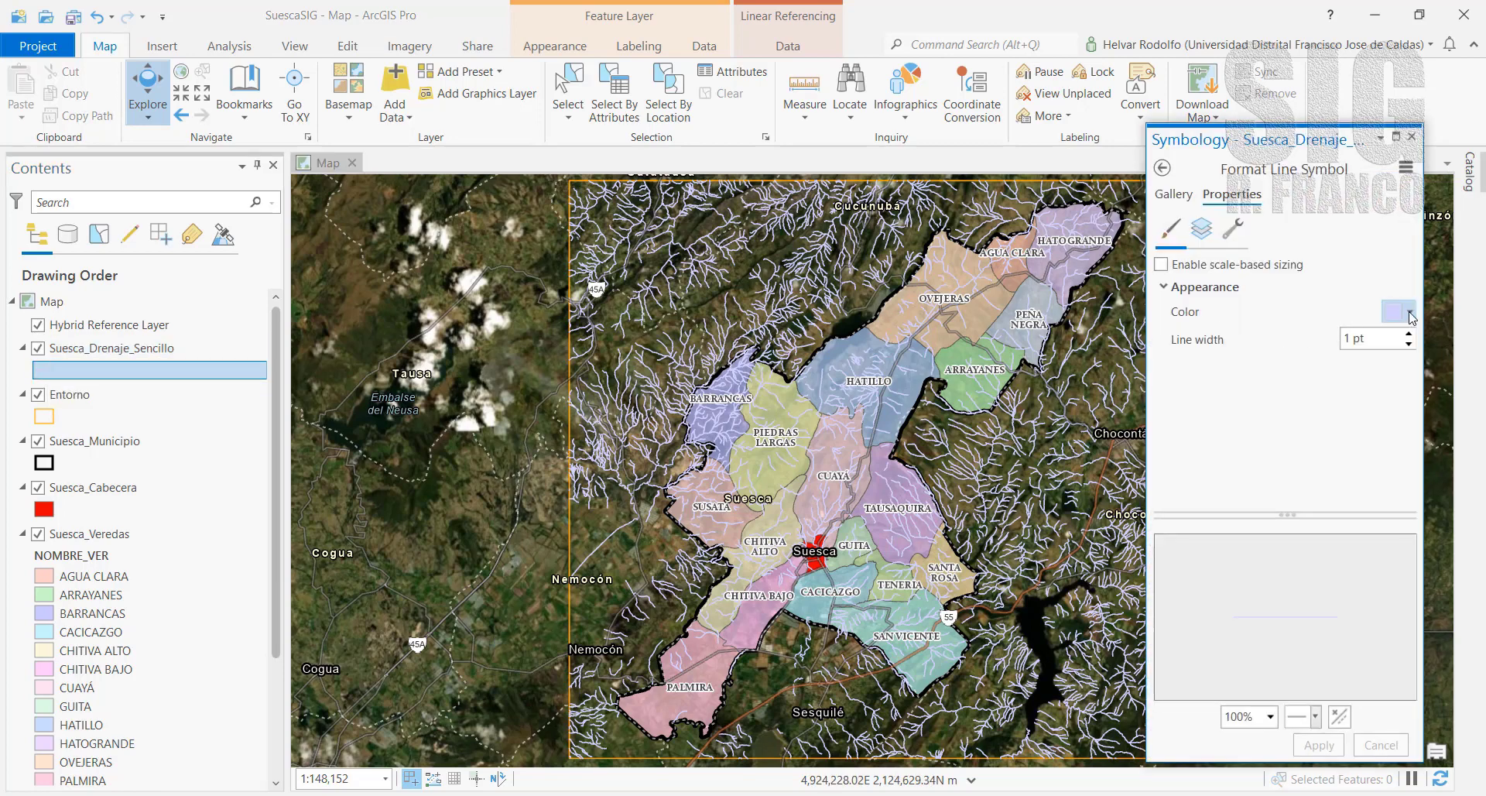
{"action": "left_click", "coordinate": [1410, 314]}
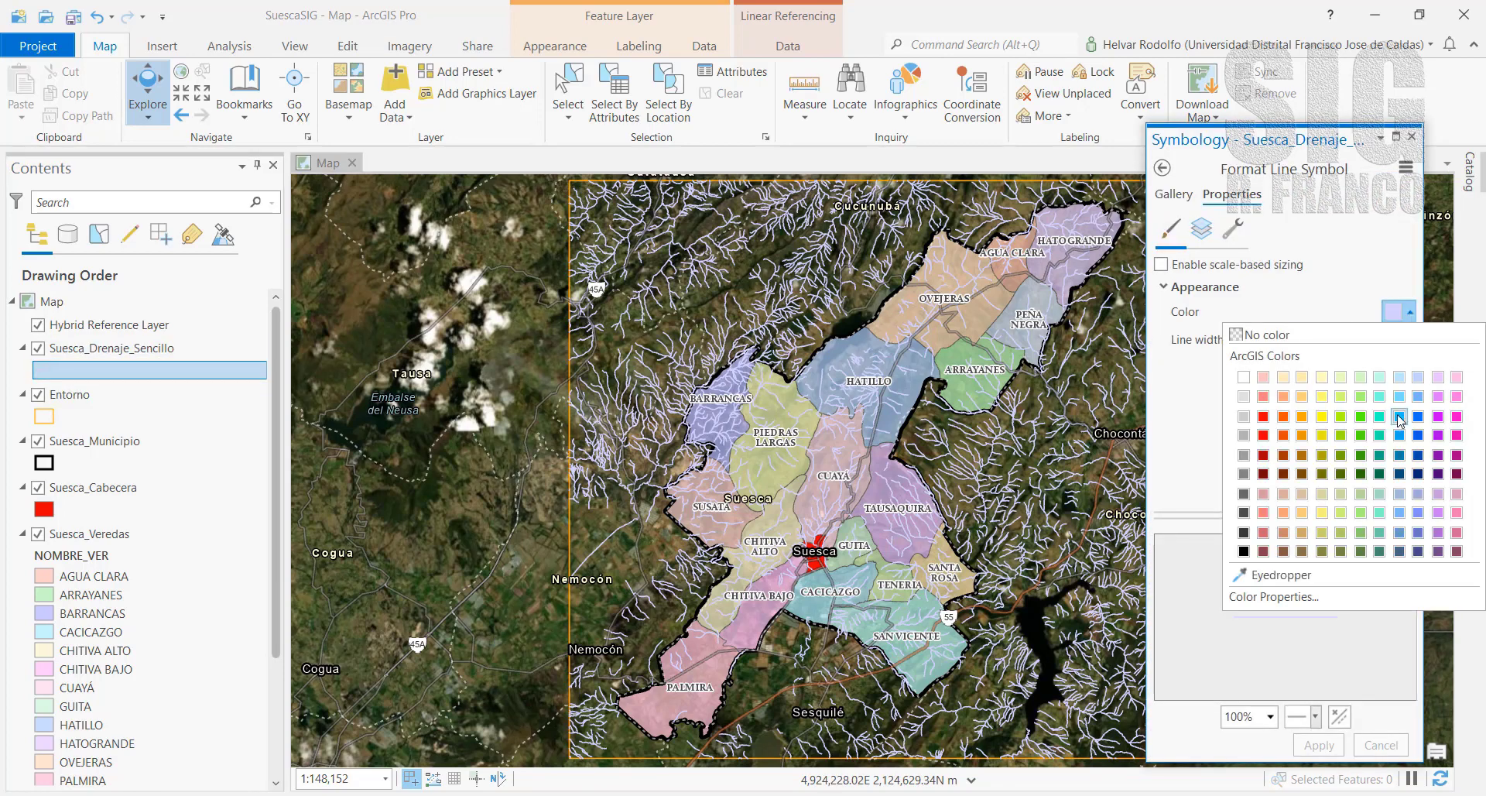
{"action": "left_click", "coordinate": [1399, 416]}
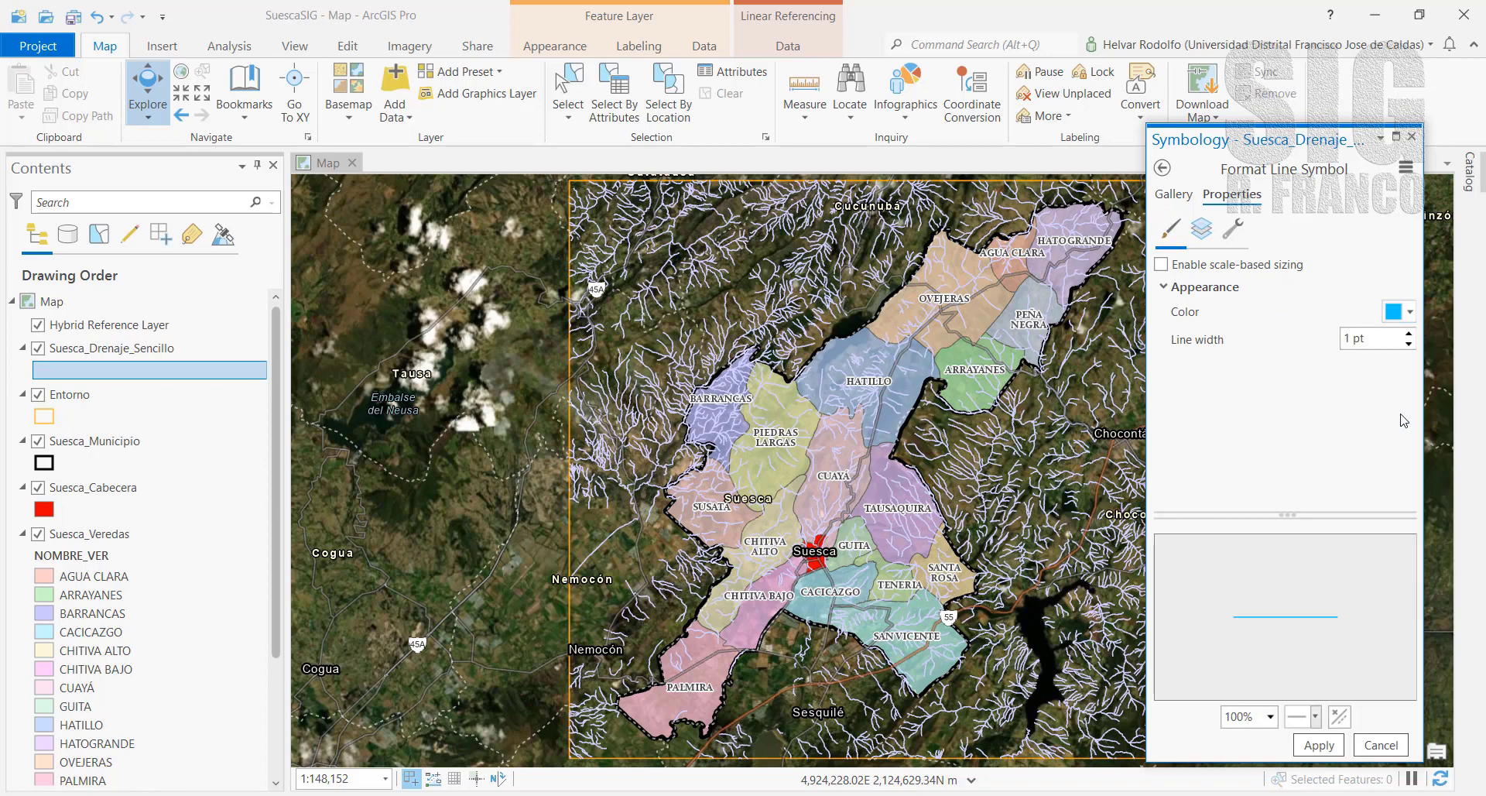
{"action": "left_click", "coordinate": [1319, 745]}
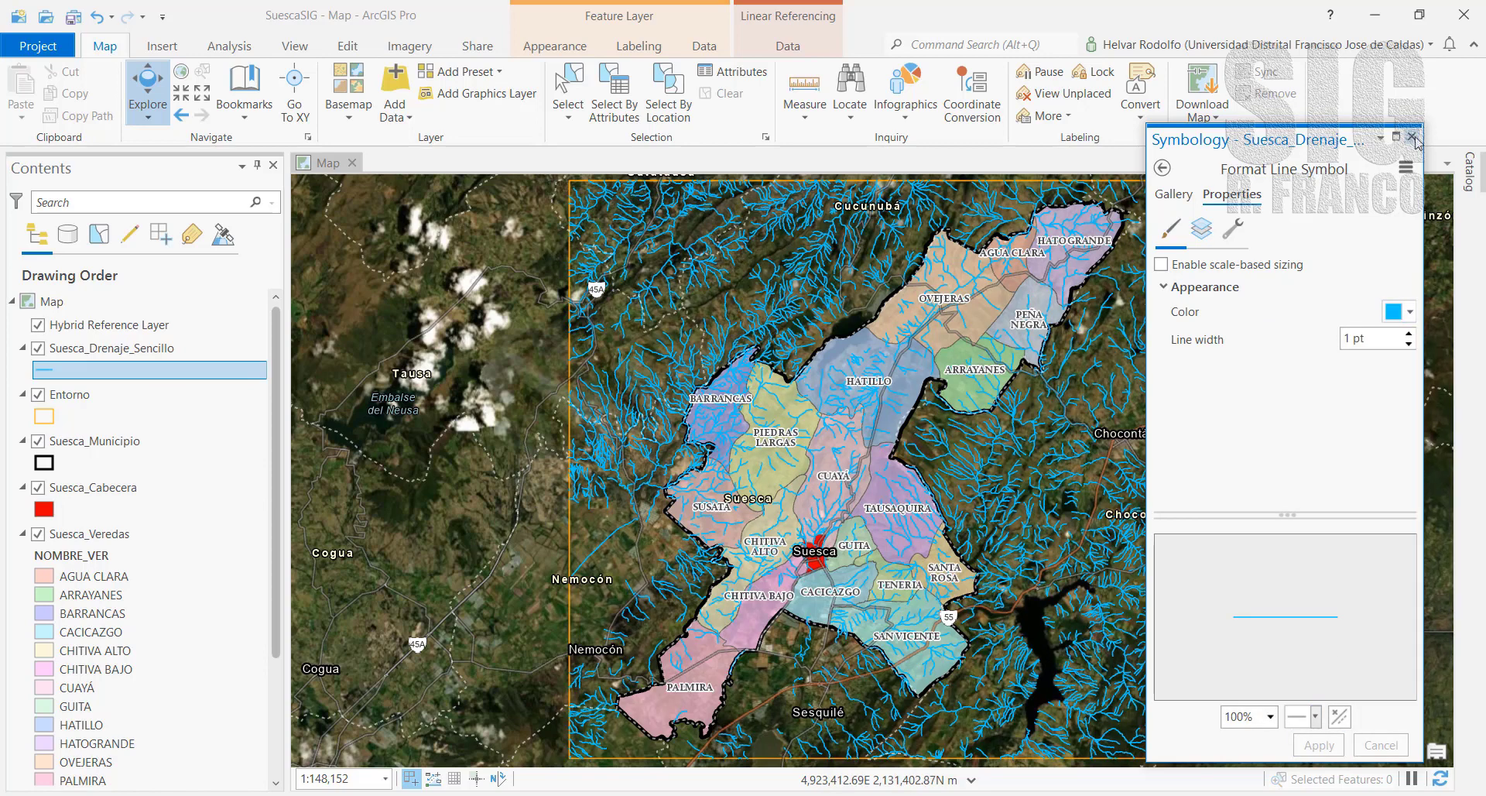
{"action": "left_click", "coordinate": [1411, 136]}
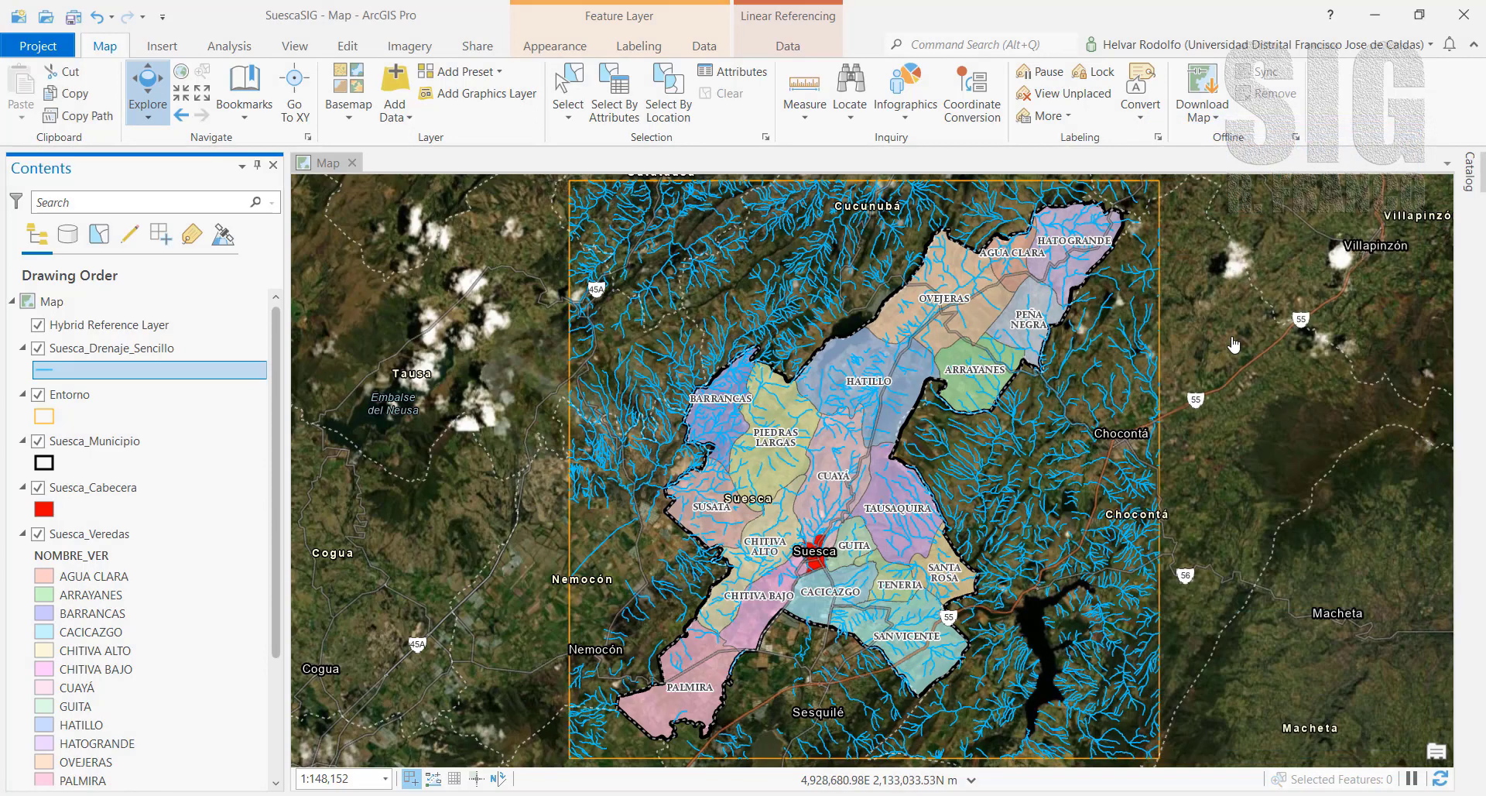
Toggle the Suesca_Drenaje_Sencillo layer's visibility and remove the layer from the map
{"action": "left_click", "coordinate": [38, 348]}
{"action": "left_click", "coordinate": [39, 350]}
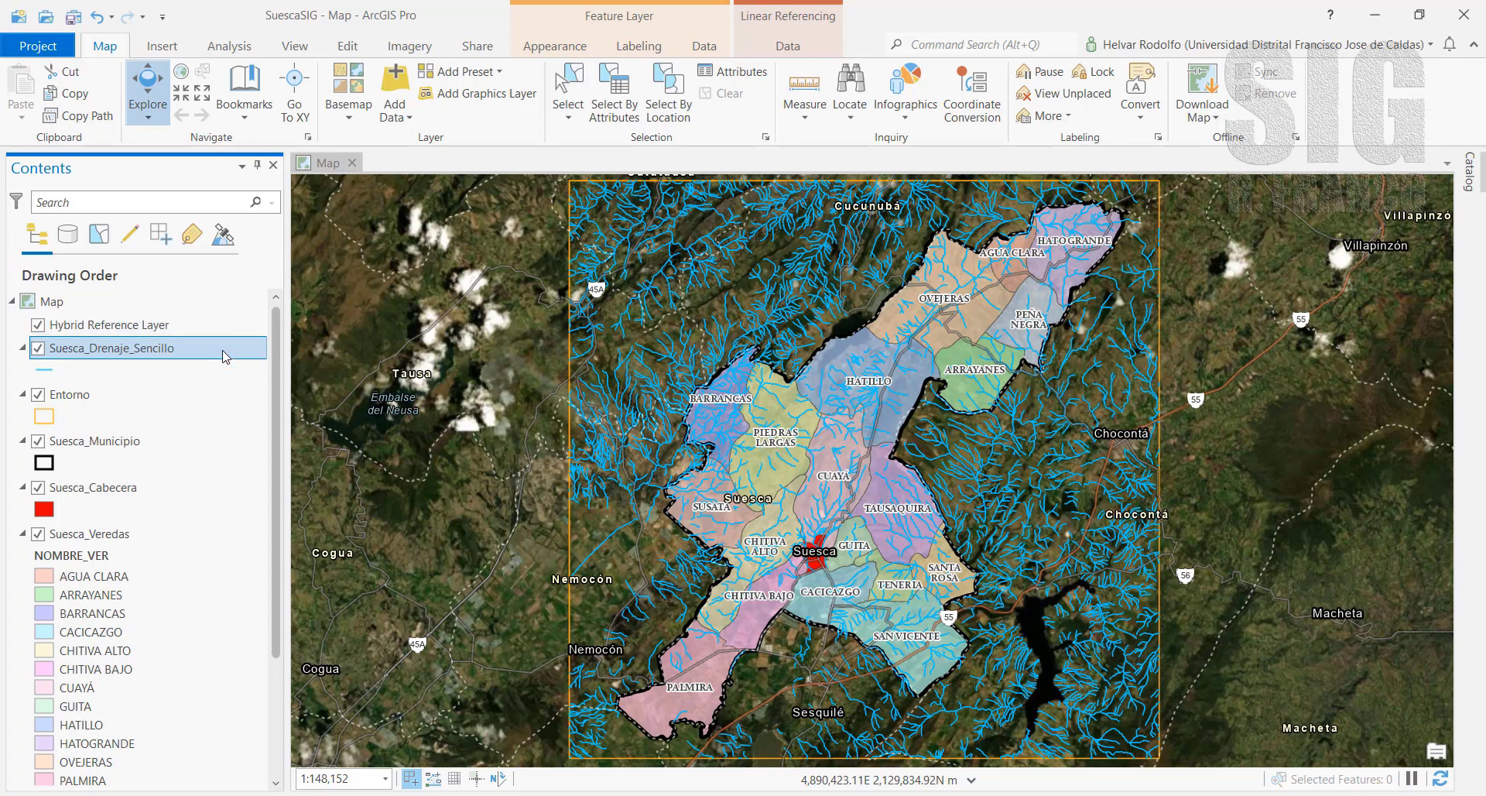
{"action": "right_click", "coordinate": [219, 355]}
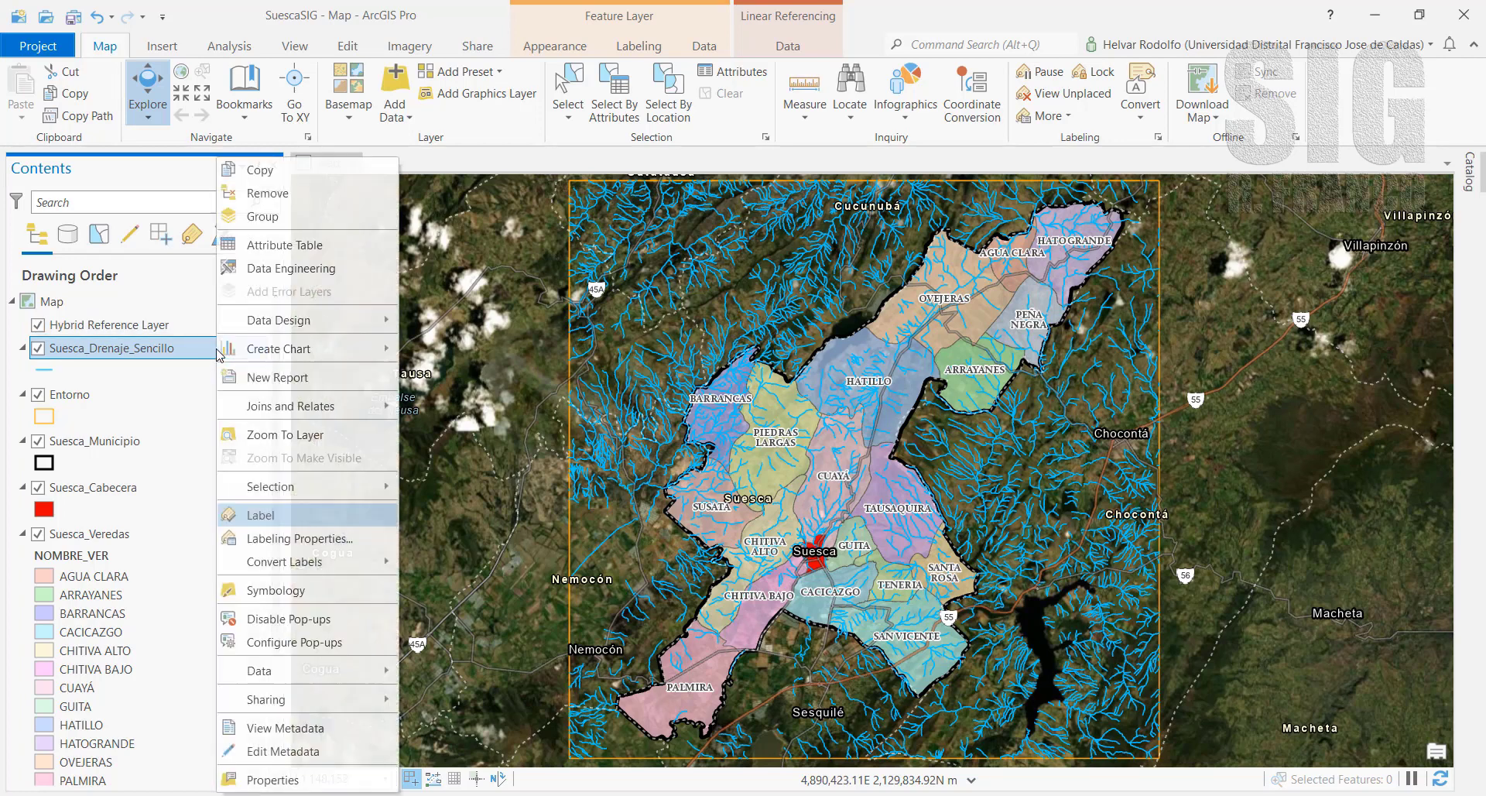
{"action": "left_click", "coordinate": [291, 203]}
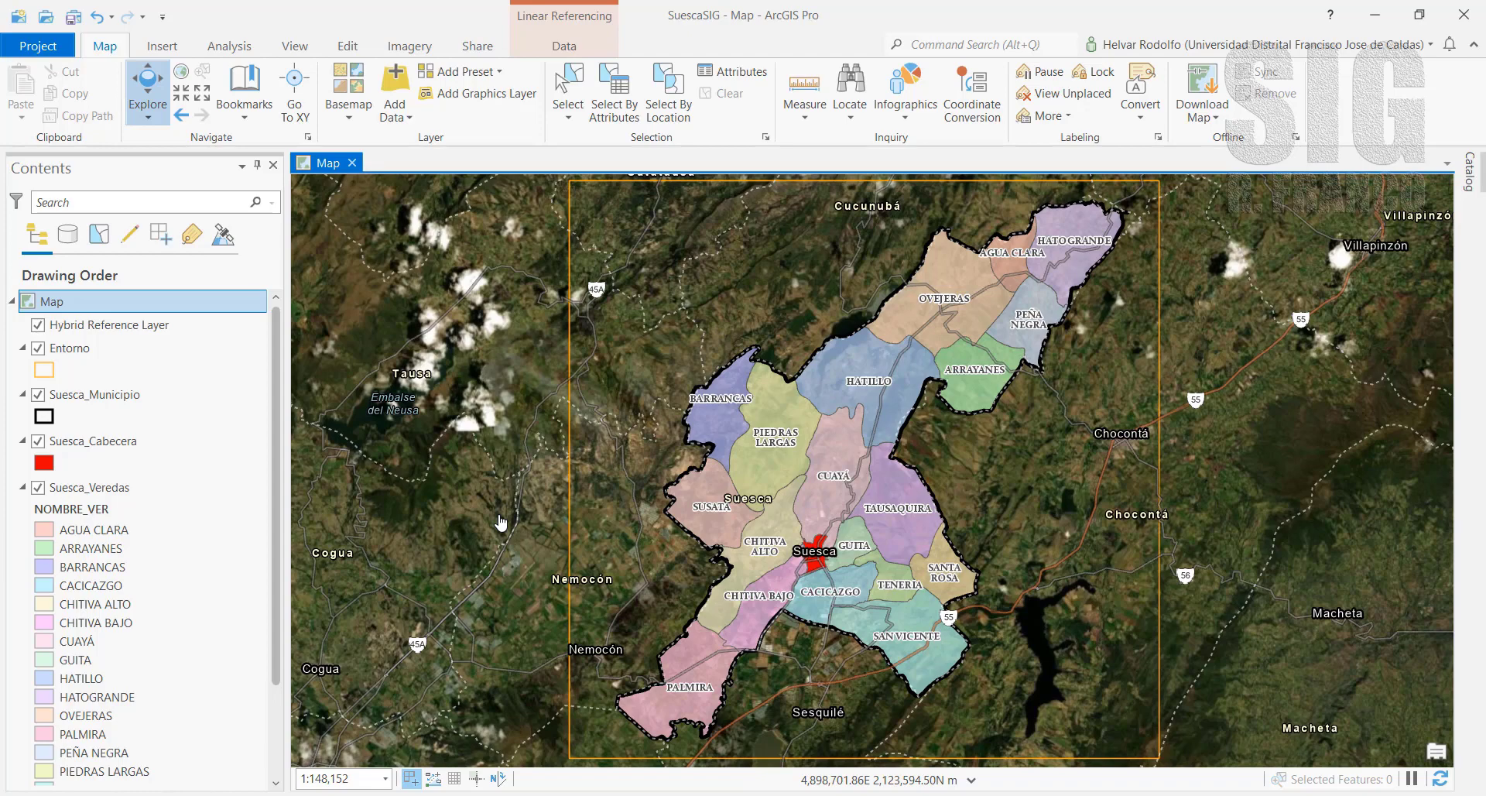
Switch to File Explorer and examine the Suesca_Drenaje_Sencillo files in the Capas_Hidrología folder inside Capas
{"action": "key", "text": "alt+Tab"}
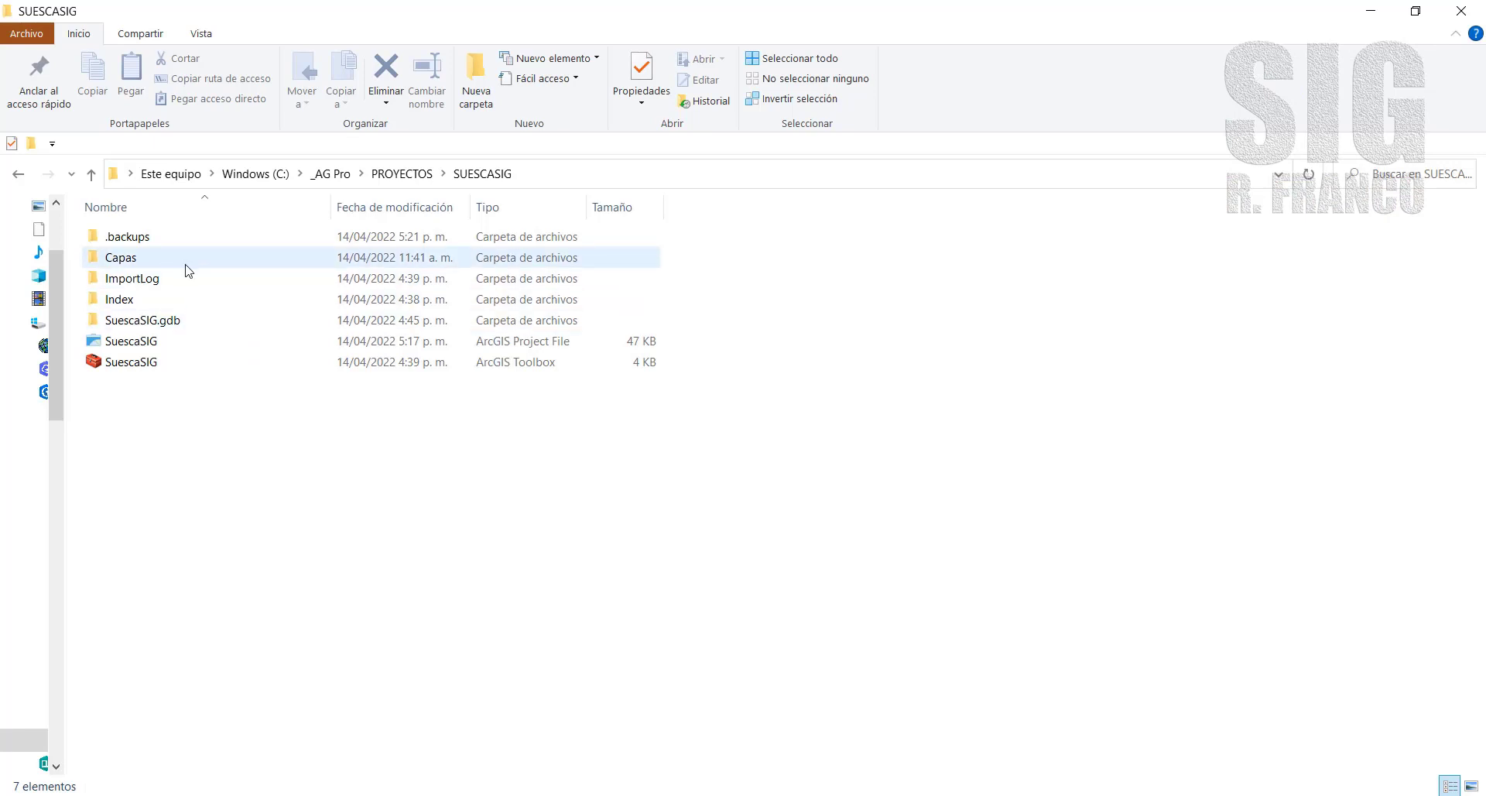
{"action": "left_click", "coordinate": [151, 264]}
{"action": "double_click", "coordinate": [152, 267]}
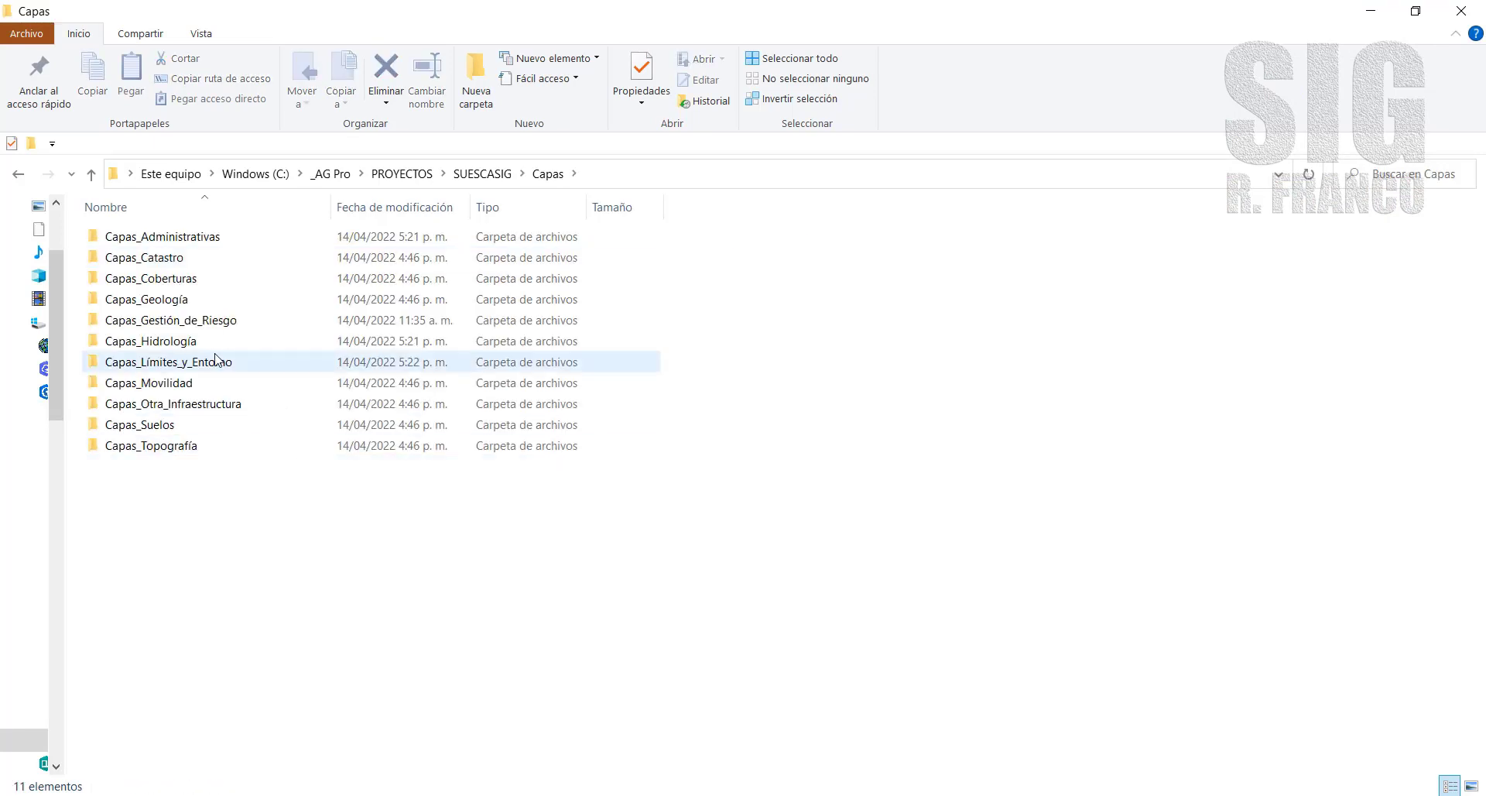
{"action": "double_click", "coordinate": [175, 342]}
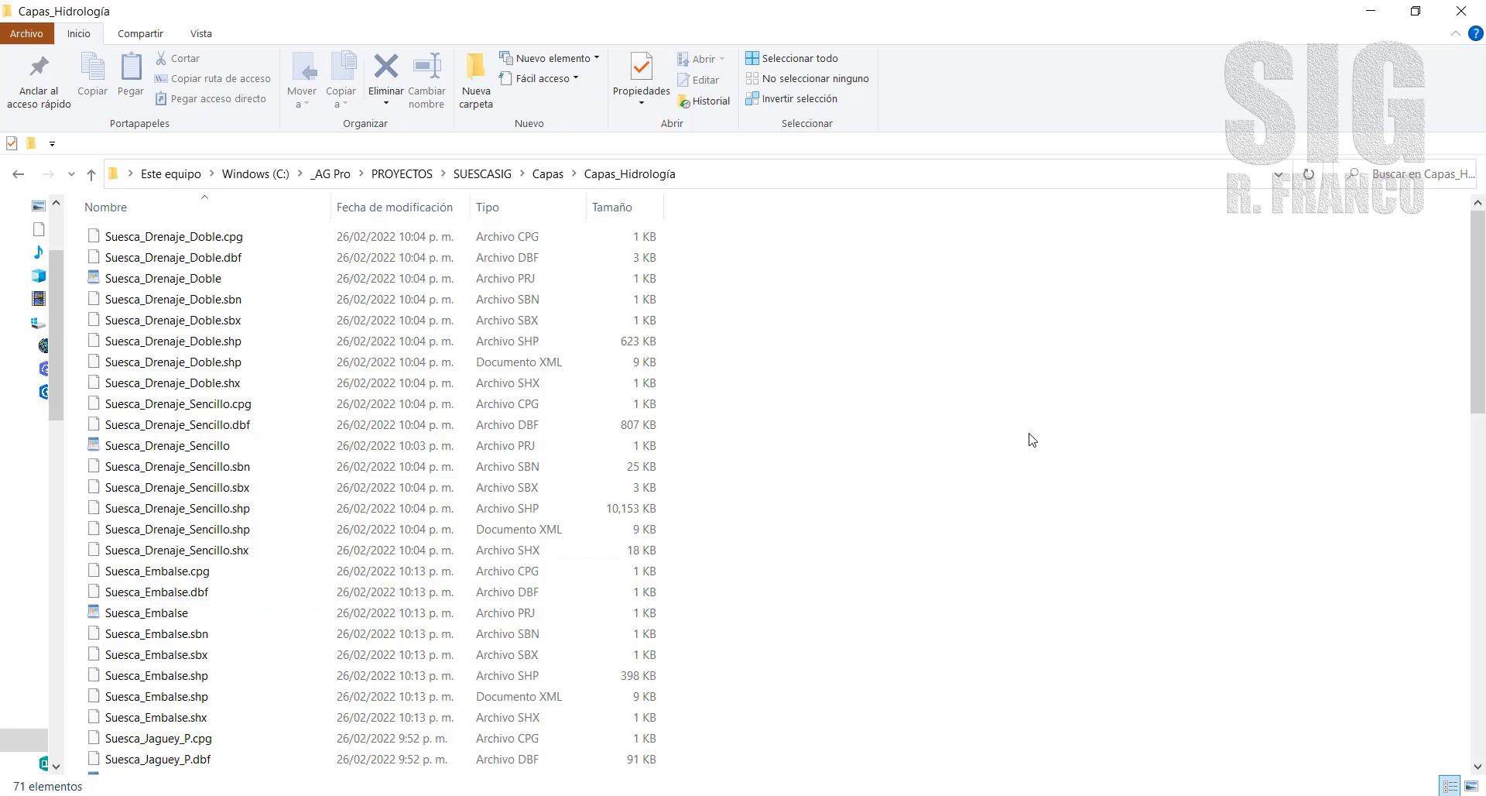
{"action": "left_click_drag", "start_coordinate": [687, 403], "coordinate": [328, 551]}
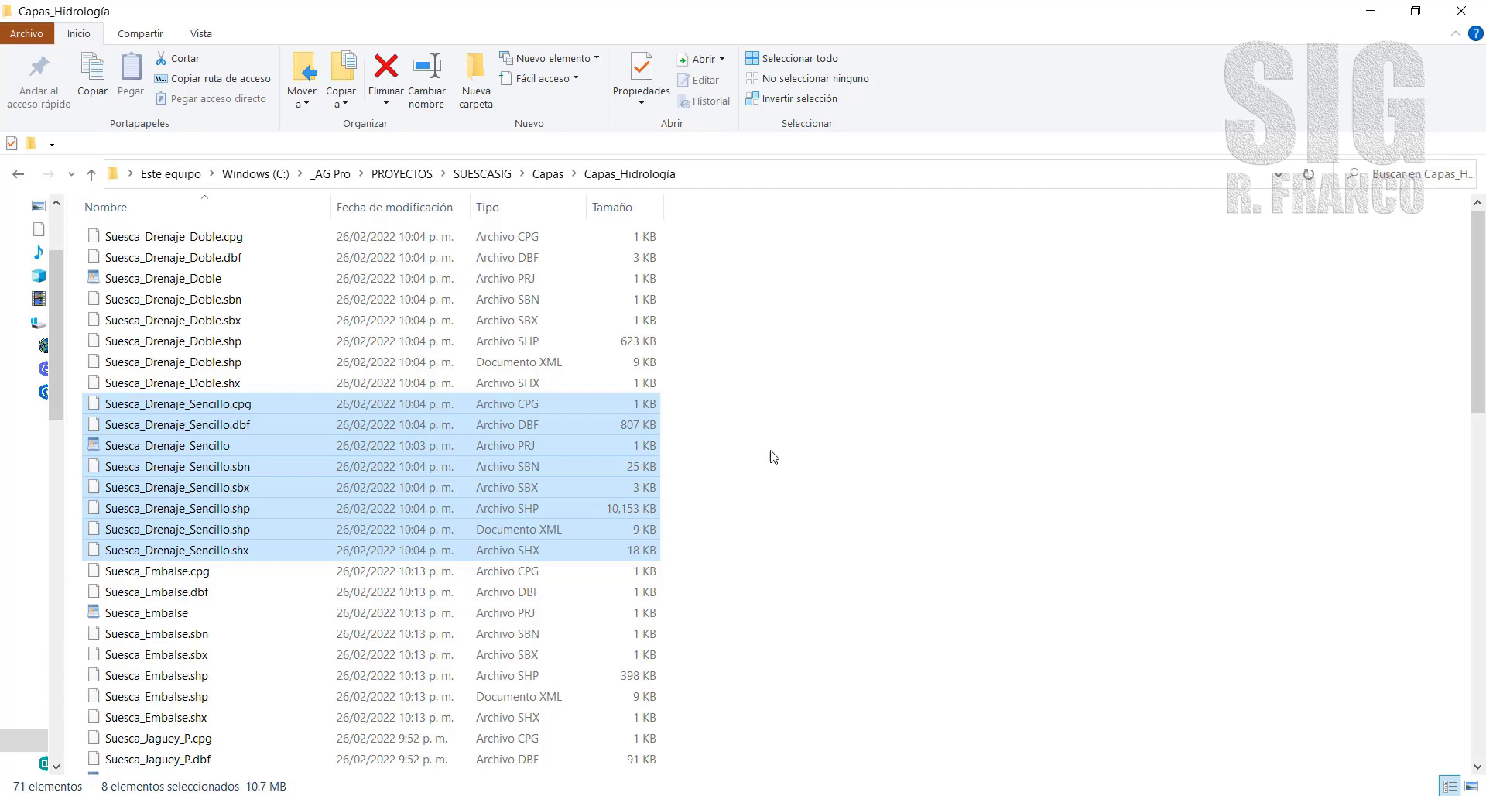
{"action": "left_click", "coordinate": [862, 411]}
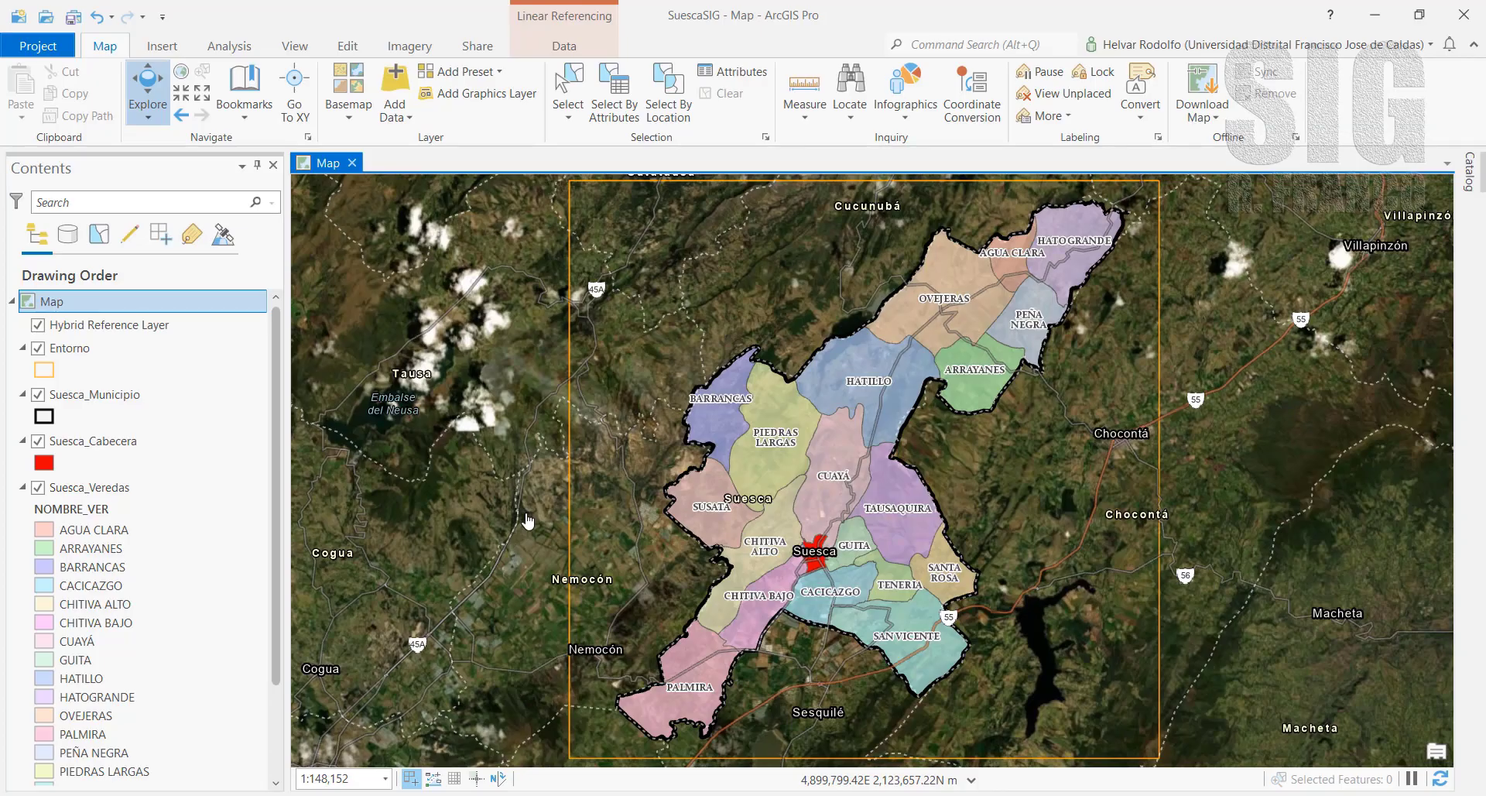
Add the Suesca_Via.shp and Suesca_Via_Ferrea.shp shapefiles from the project's Capas_Movilidad folder to the map in ArcGIS Pro
{"action": "left_click", "coordinate": [397, 81]}
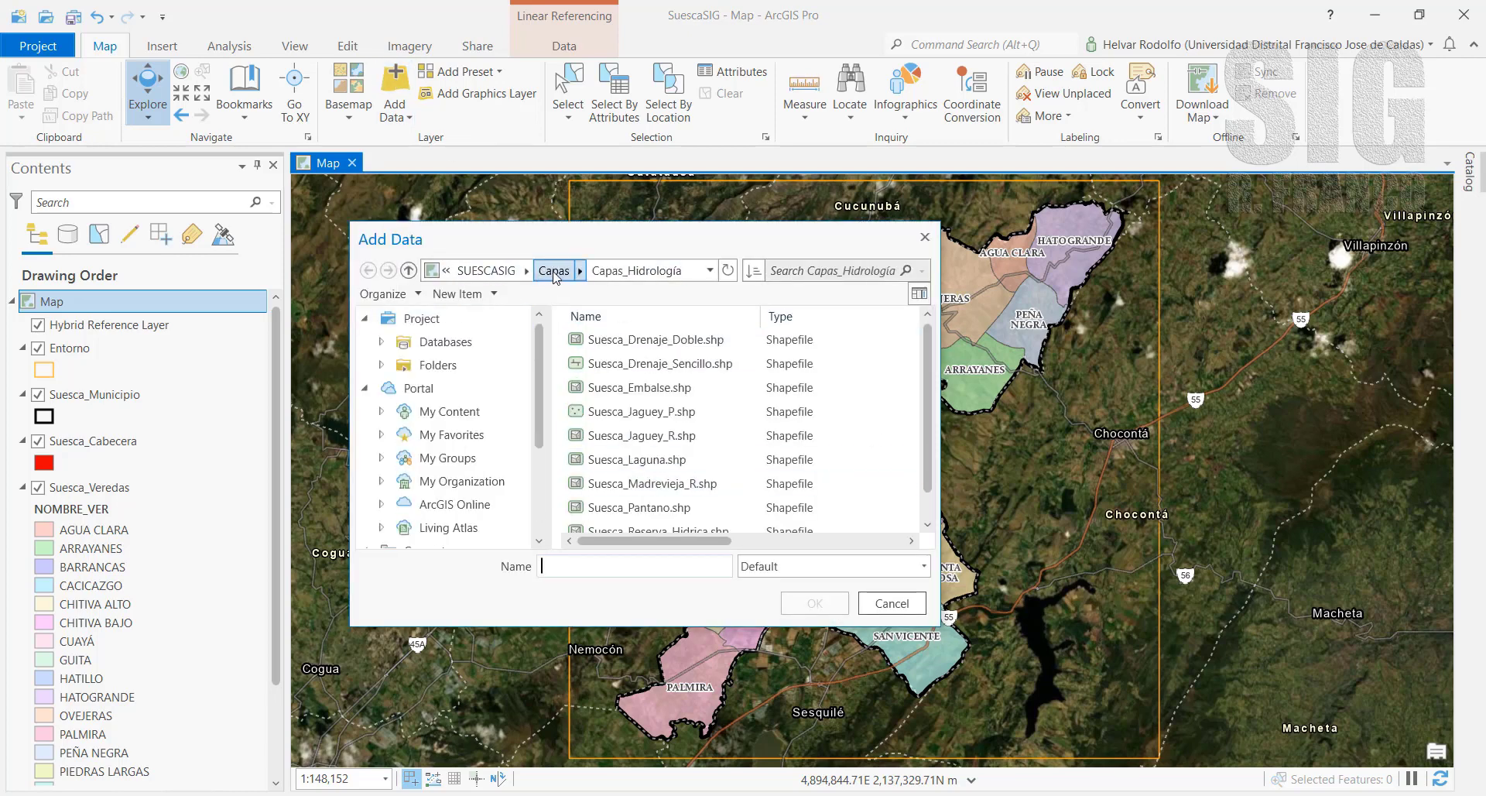
{"action": "left_click", "coordinate": [381, 365]}
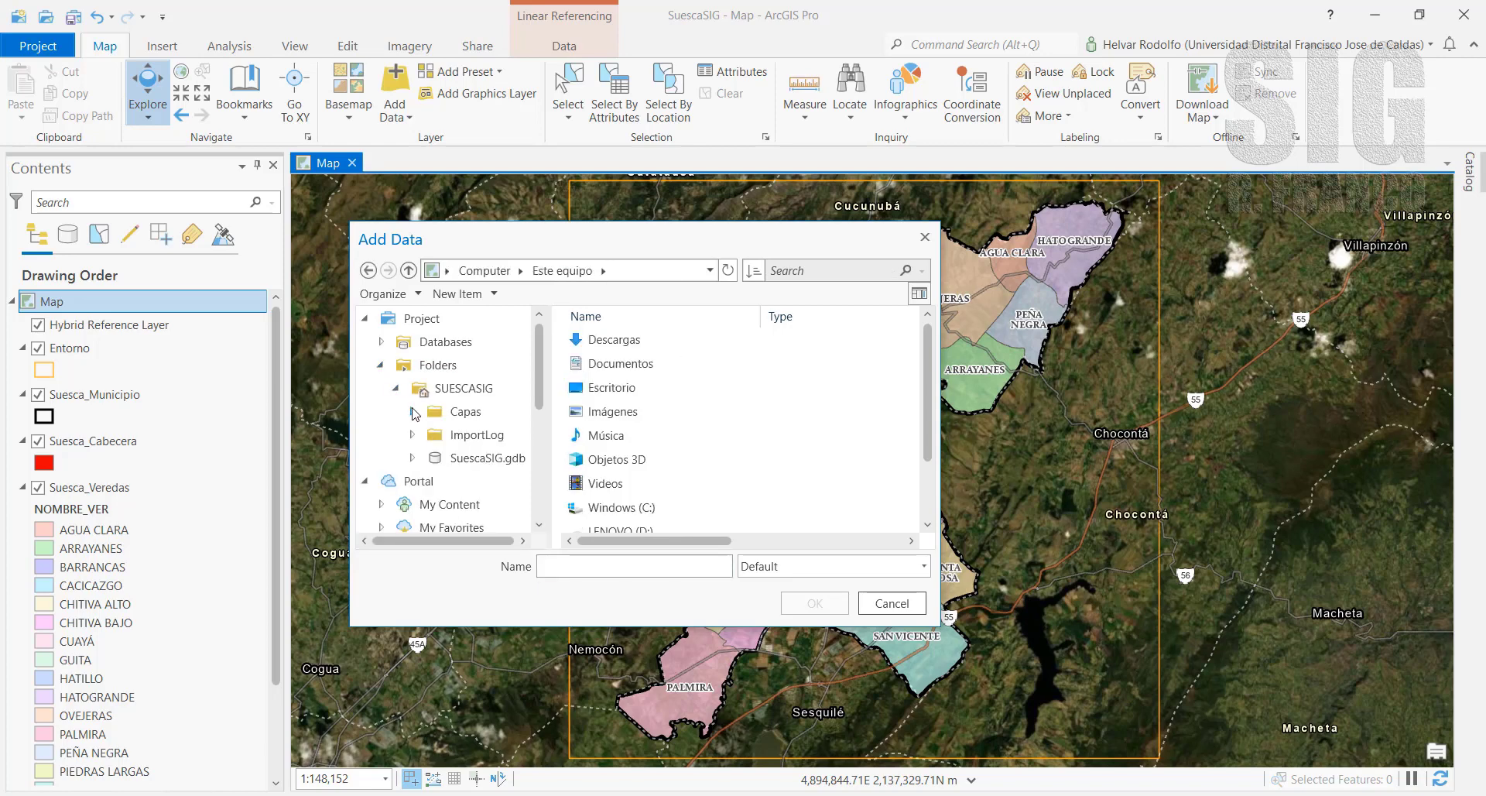
{"action": "left_click", "coordinate": [412, 411]}
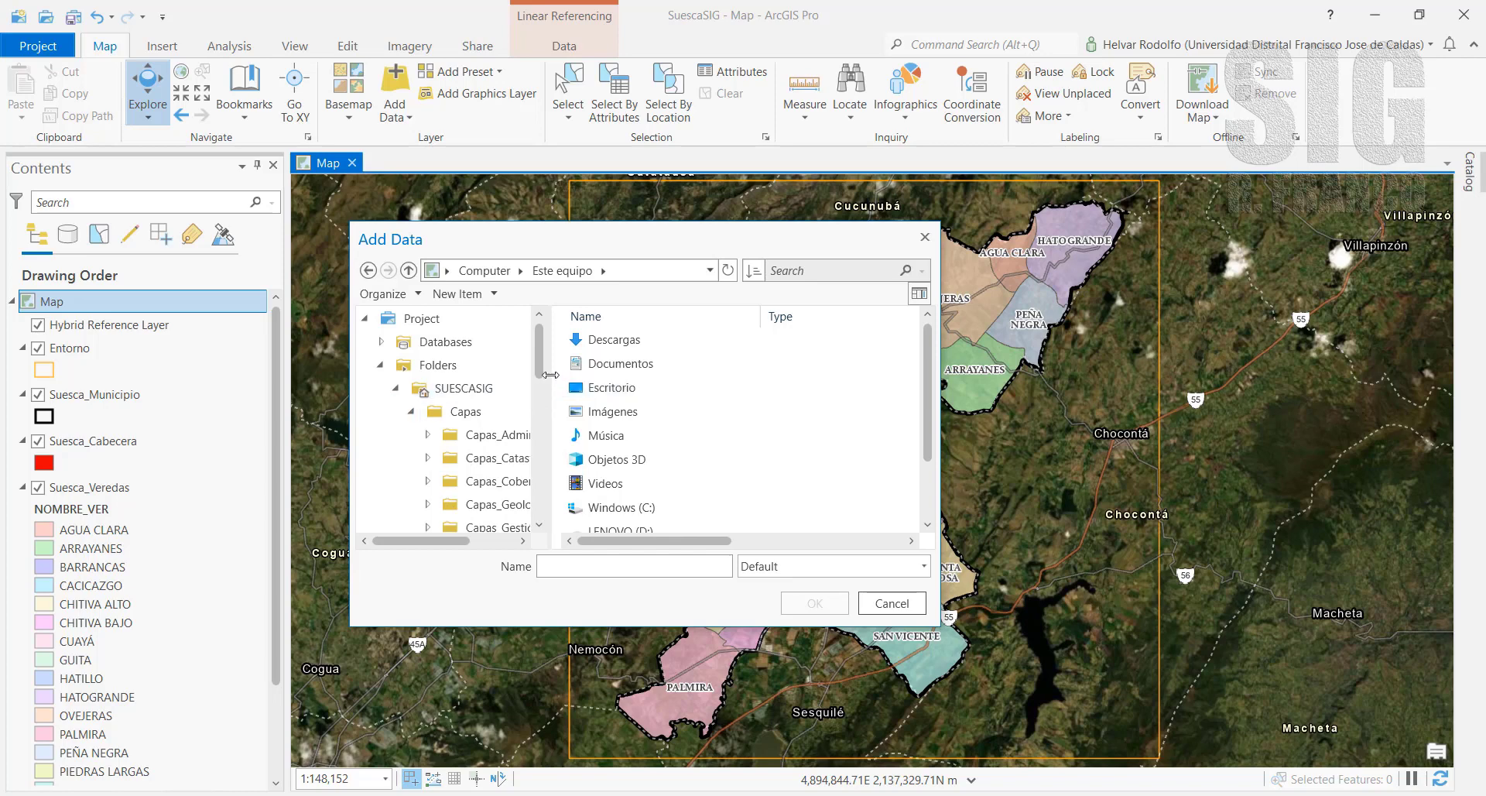
{"action": "left_click_drag", "start_coordinate": [553, 376], "coordinate": [599, 387]}
{"action": "scroll", "coordinate": [594, 414], "scroll_direction": "down", "scroll_amount": 3}
{"action": "scroll", "coordinate": [594, 414], "scroll_direction": "down", "scroll_amount": 1}
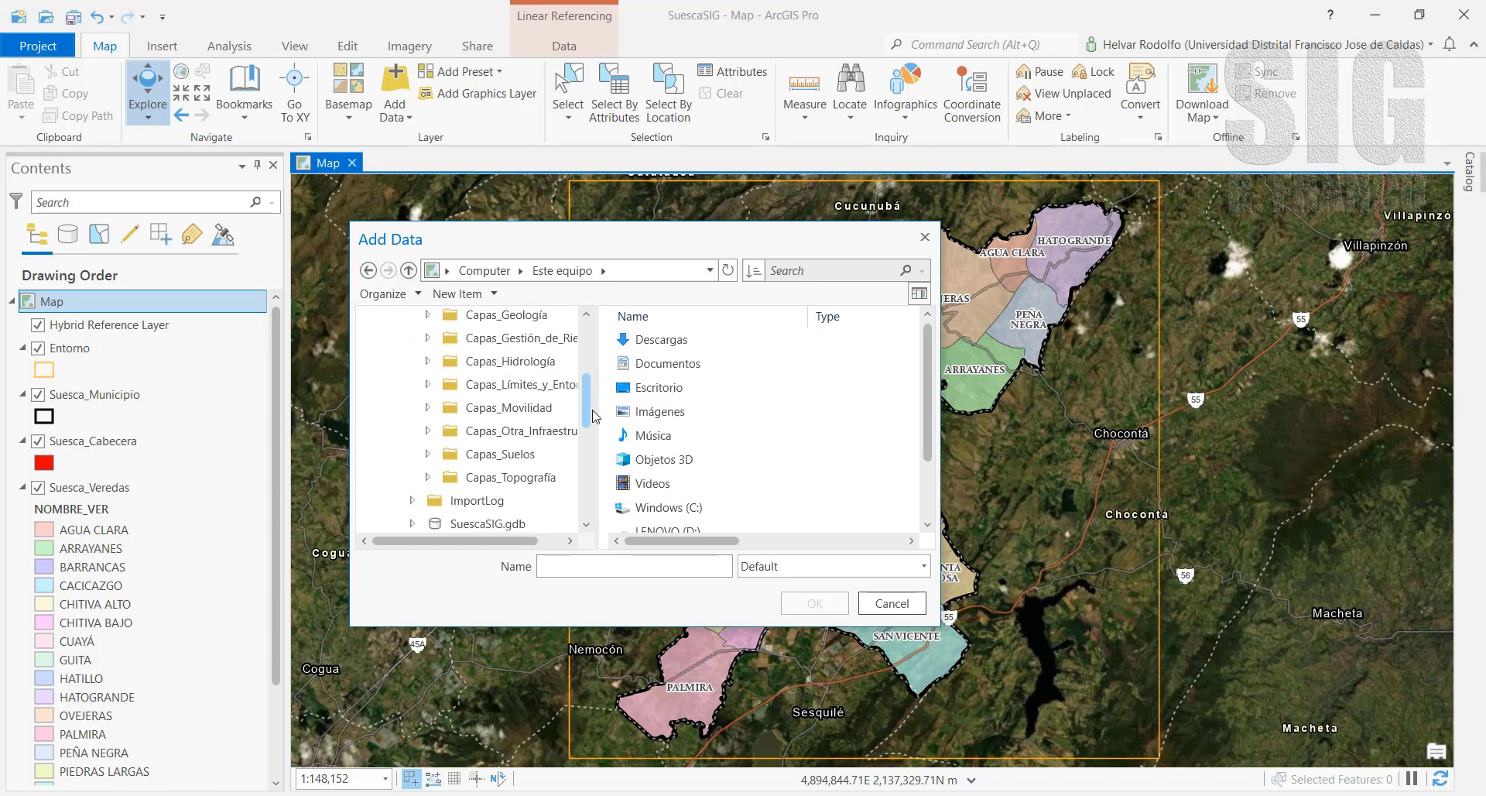
{"action": "left_click", "coordinate": [464, 407]}
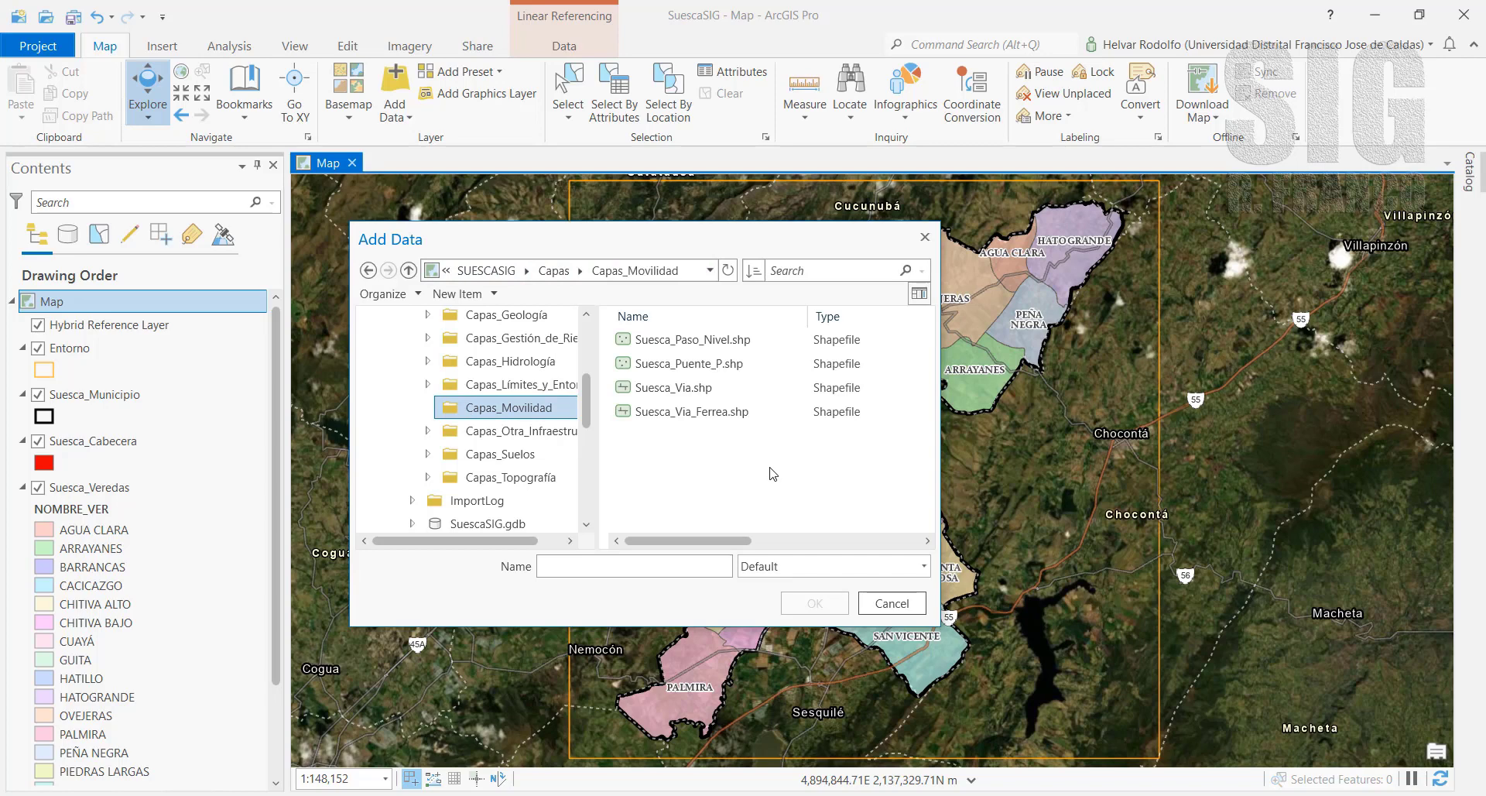
{"action": "left_click", "coordinate": [690, 387]}
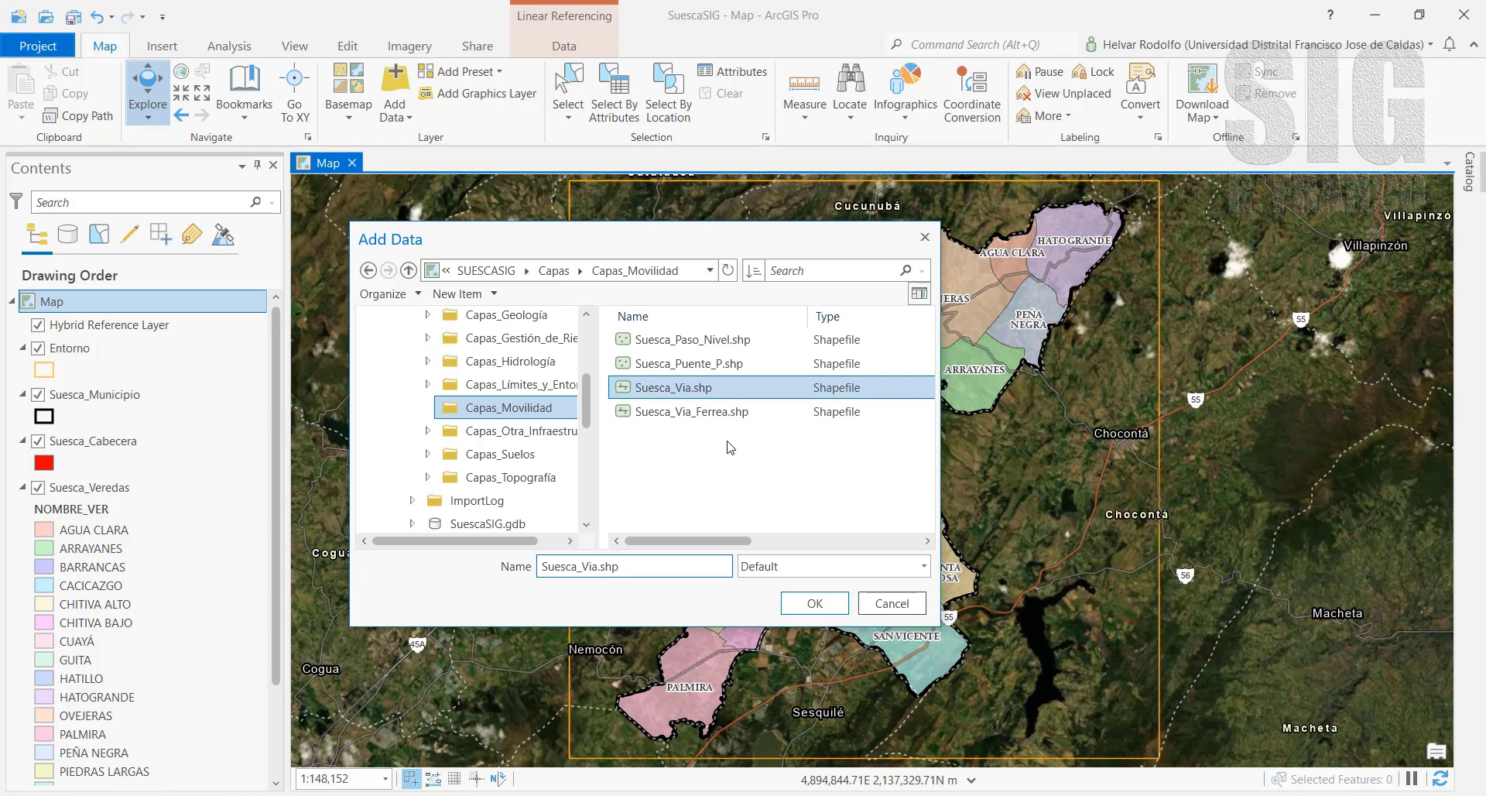
{"action": "left_click", "coordinate": [664, 412], "text": "ctrl"}
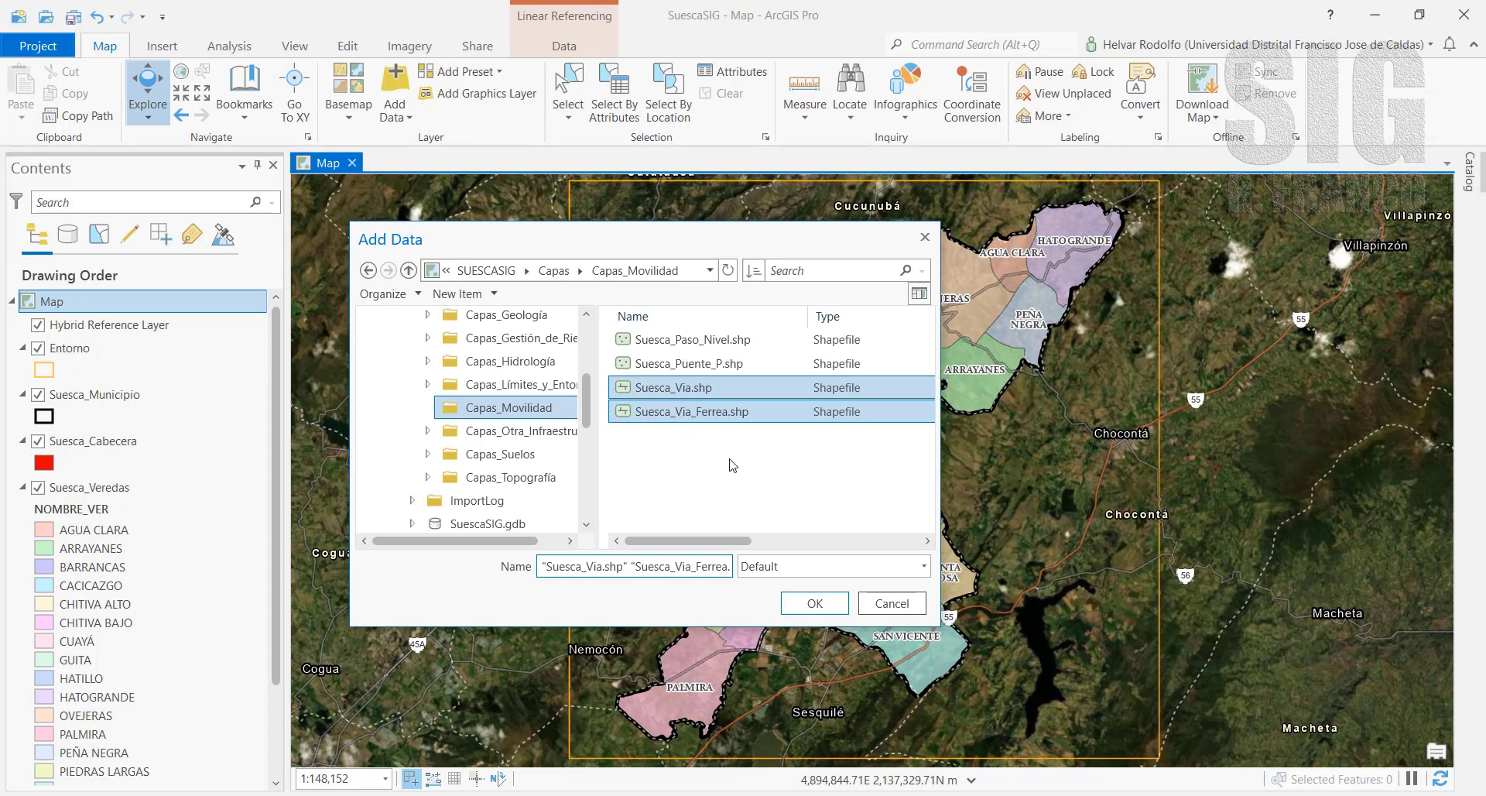
{"action": "left_click", "coordinate": [815, 603]}
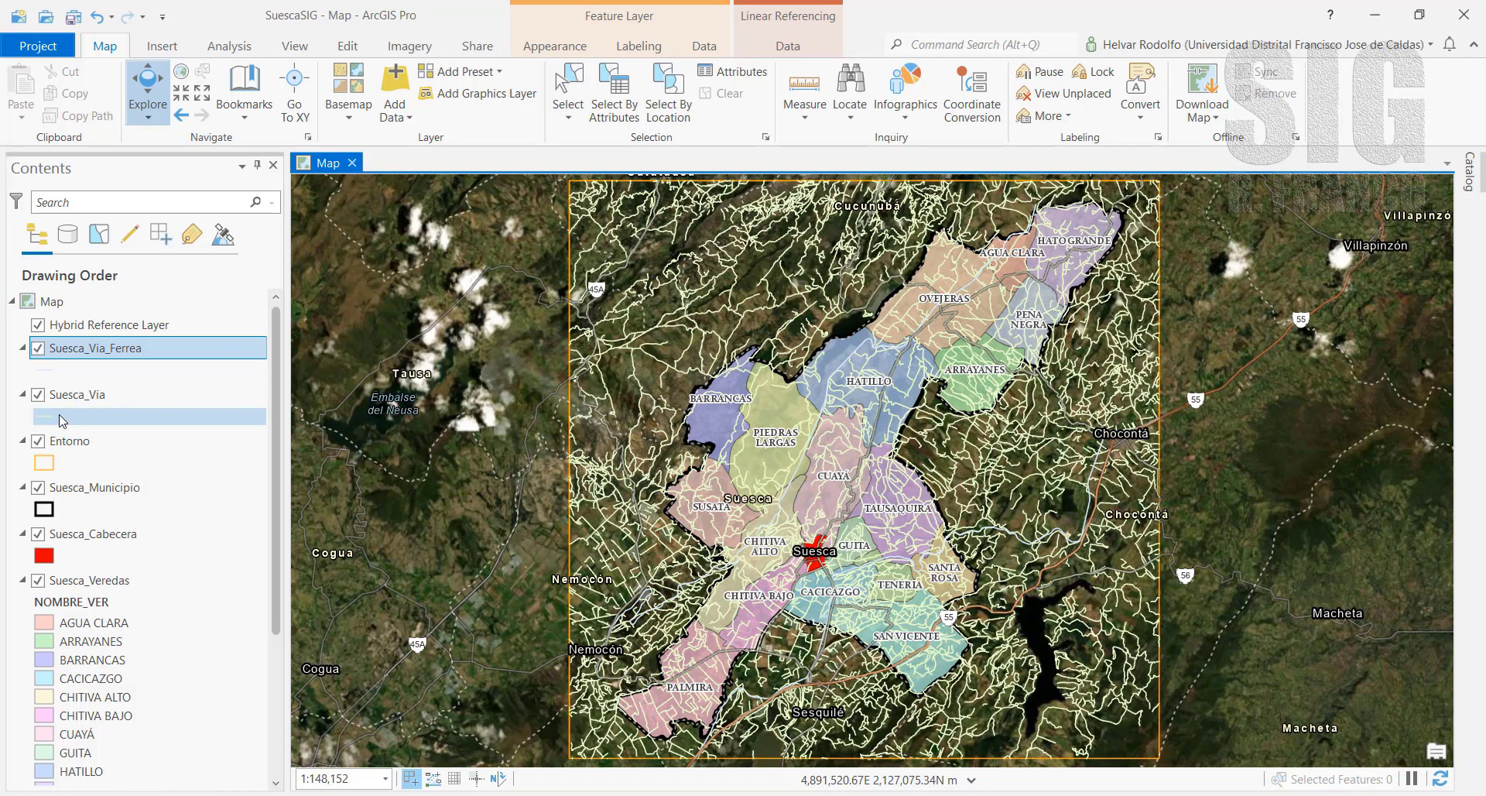
Switch to File Explorer and examine the files that make up Suesca_Via in the Capas_Movilidad folder
{"action": "left_click", "coordinate": [115, 398]}
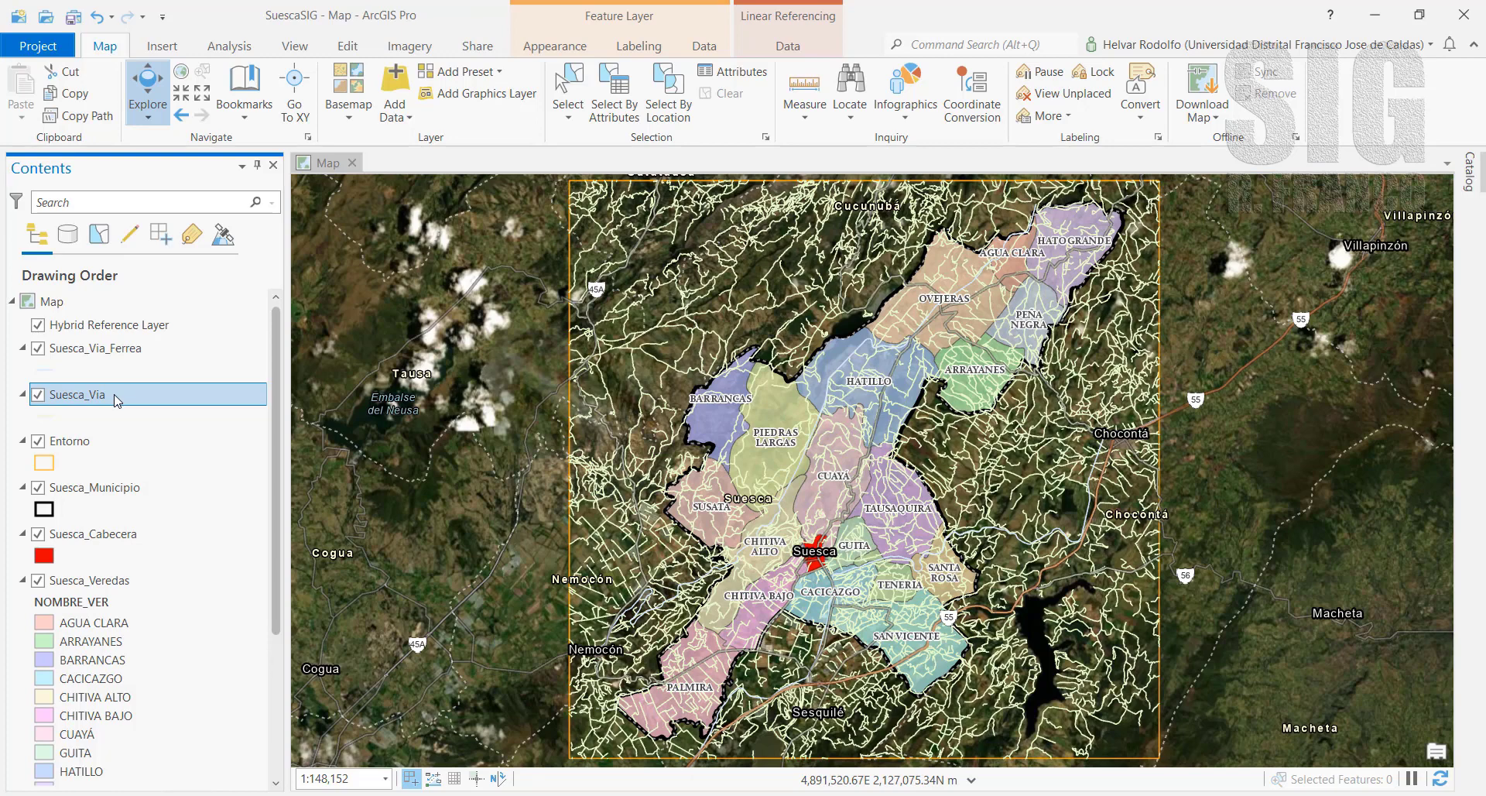
{"action": "left_click", "coordinate": [399, 447]}
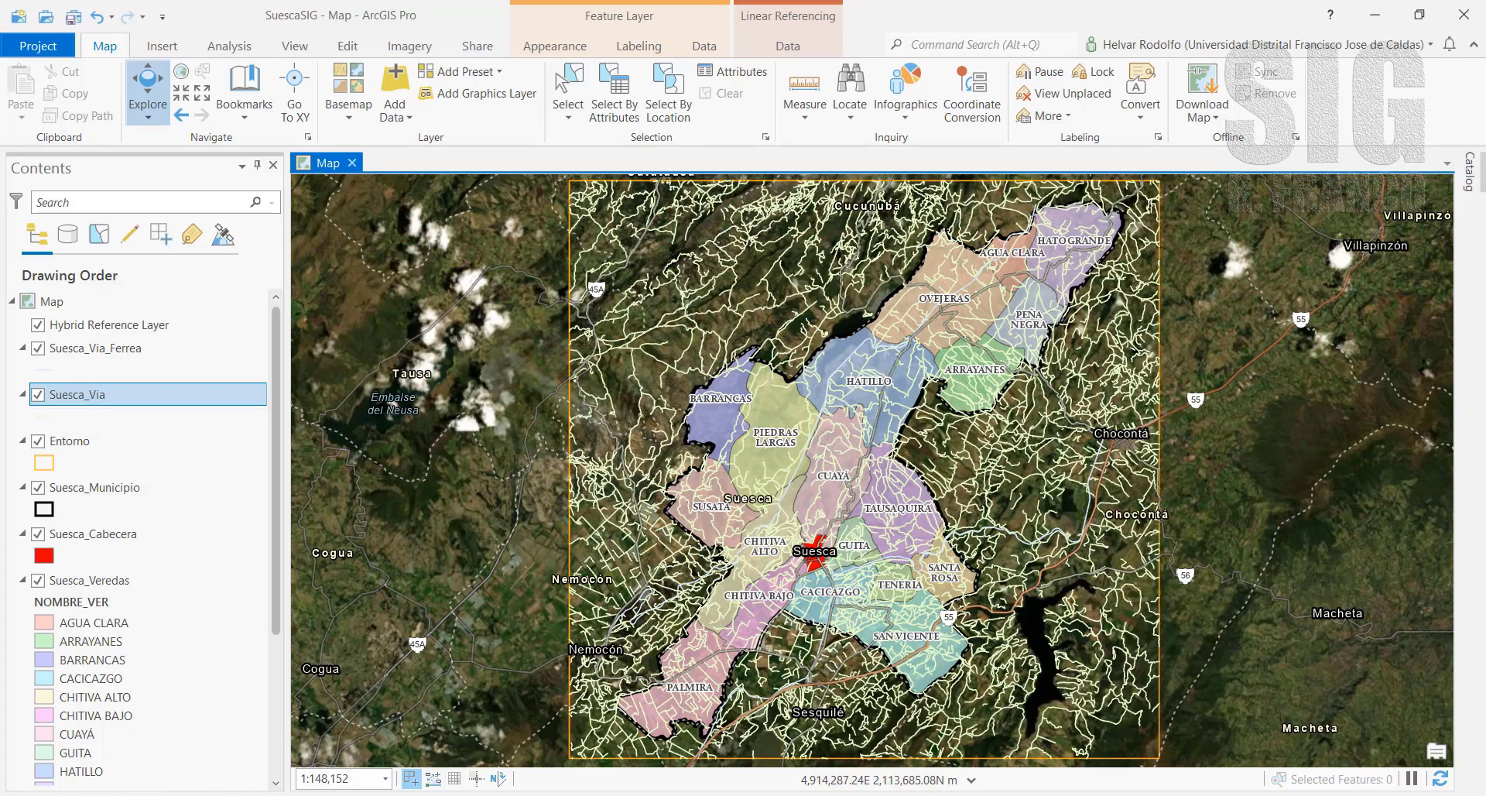
{"action": "key", "text": "alt+Tab"}
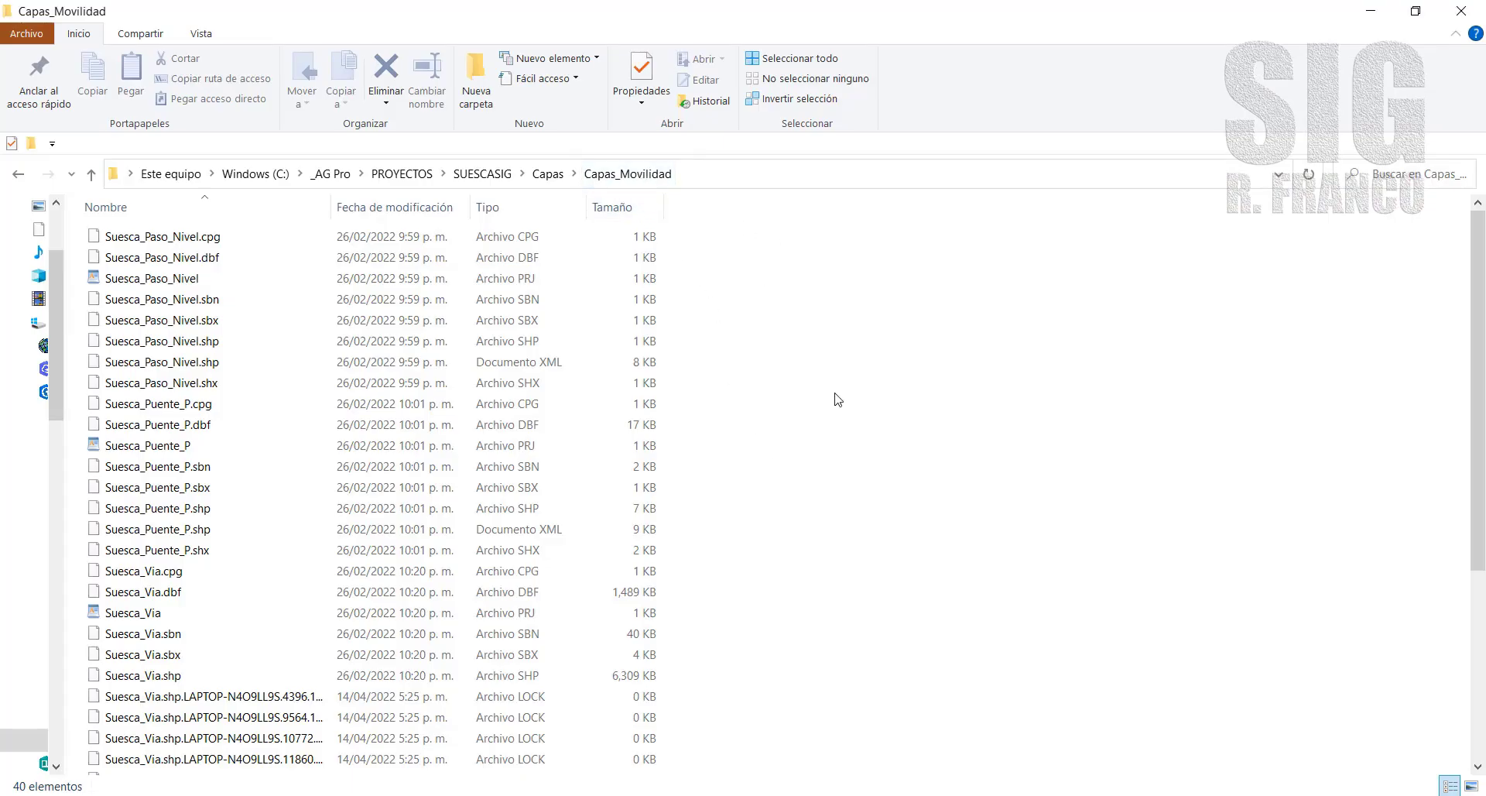
{"action": "left_click_drag", "start_coordinate": [1480, 469], "coordinate": [1483, 628]}
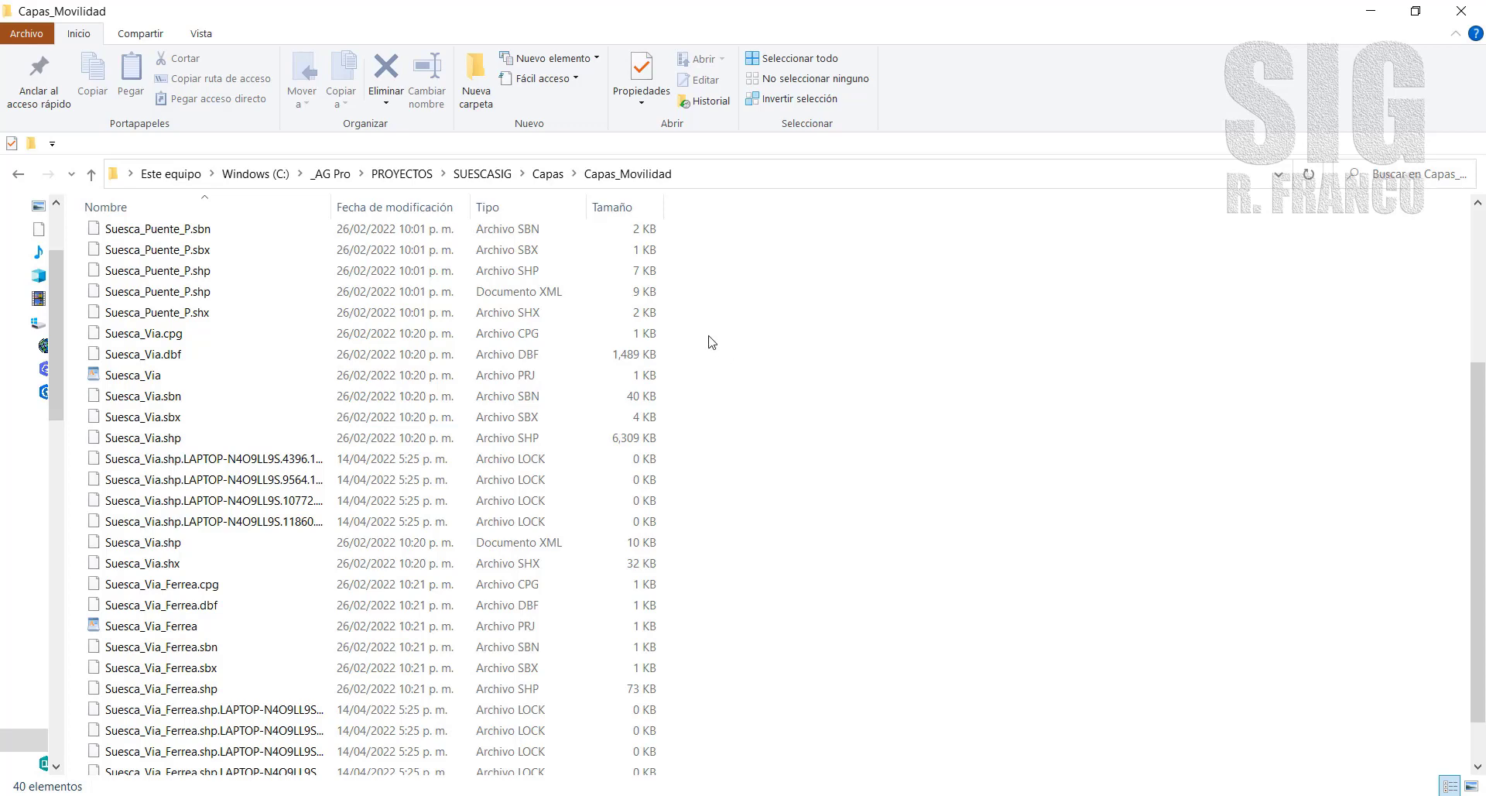
{"action": "left_click_drag", "start_coordinate": [693, 328], "coordinate": [270, 566]}
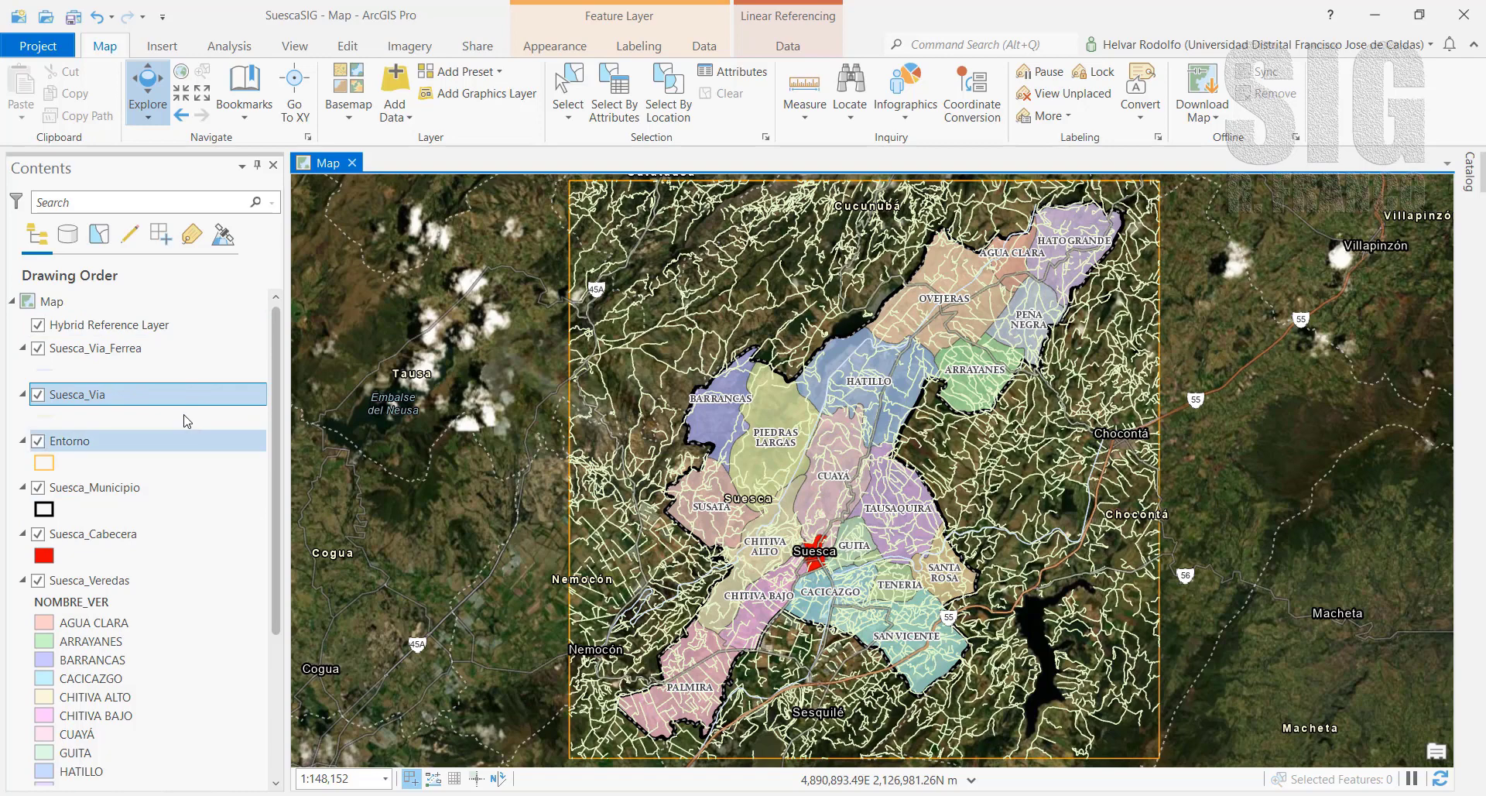
Rename the Suesca_Via layer as Suesca_Vías in the ArcGIS Pro map contents
{"action": "left_click", "coordinate": [93, 399]}
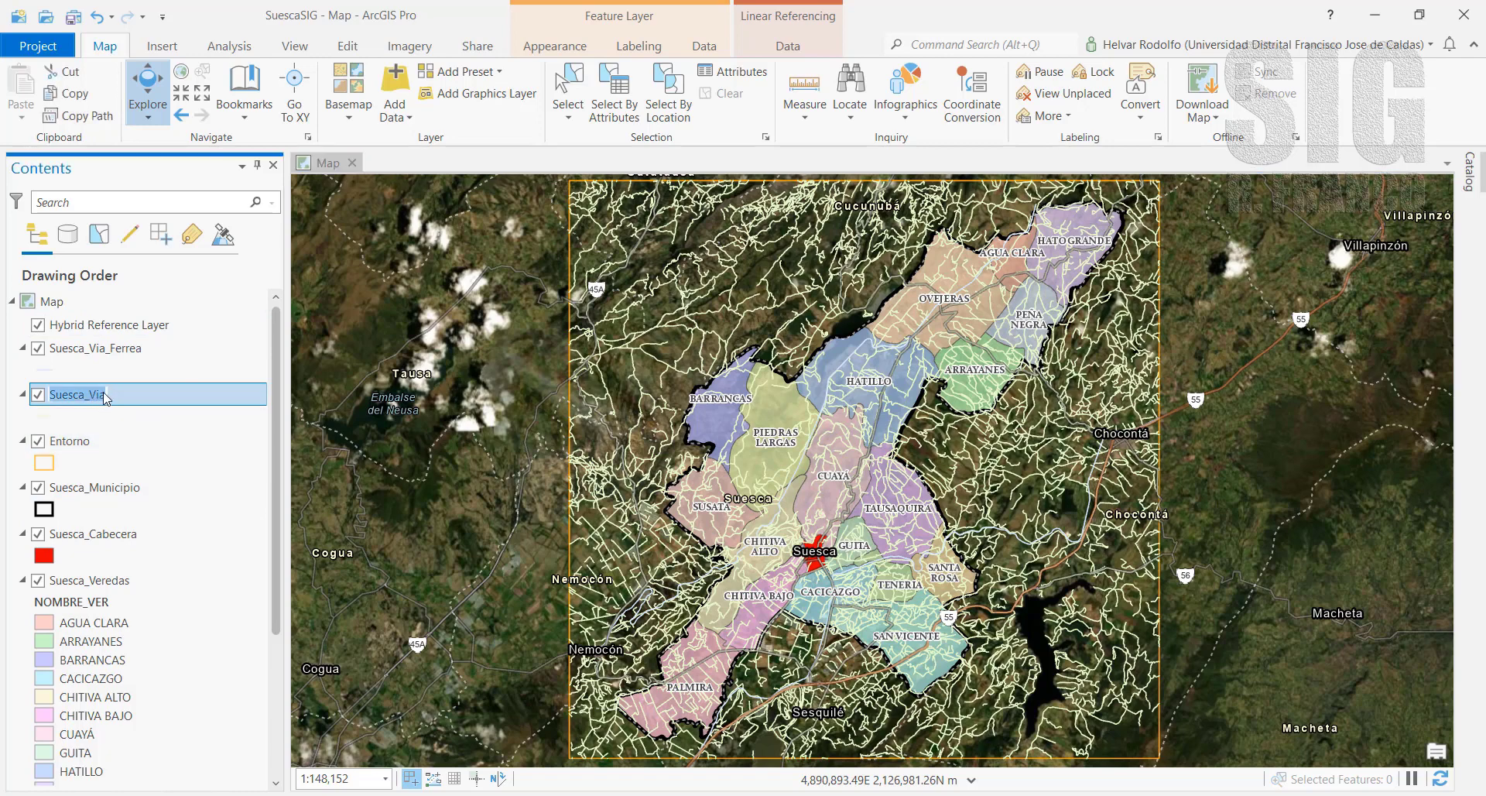
{"action": "left_click", "coordinate": [115, 398]}
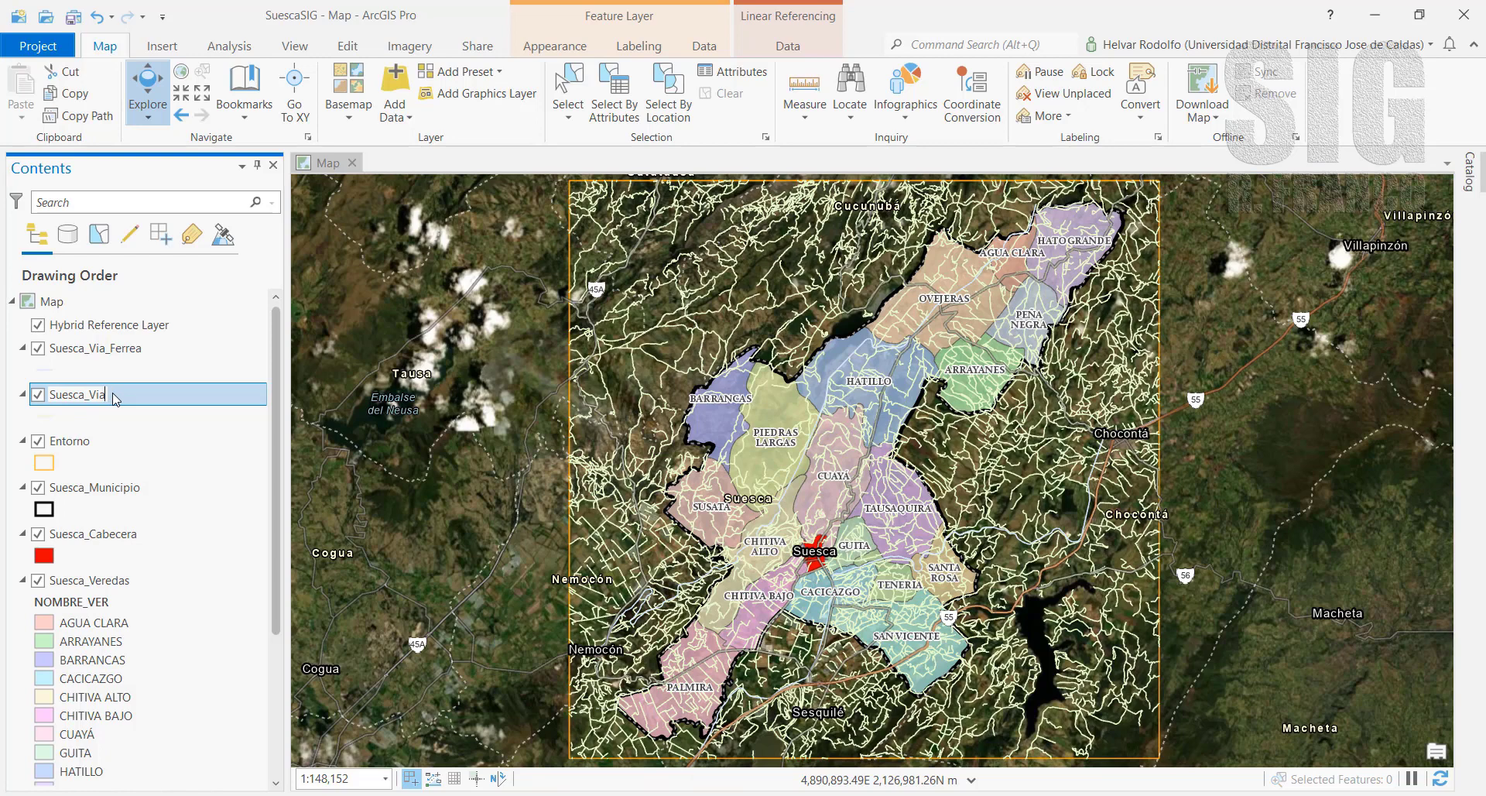
{"action": "key", "text": "BackSpace"}
{"action": "key", "text": "BackSpace"}
{"action": "type", "text": "ías"}
{"action": "key", "text": "Return"}
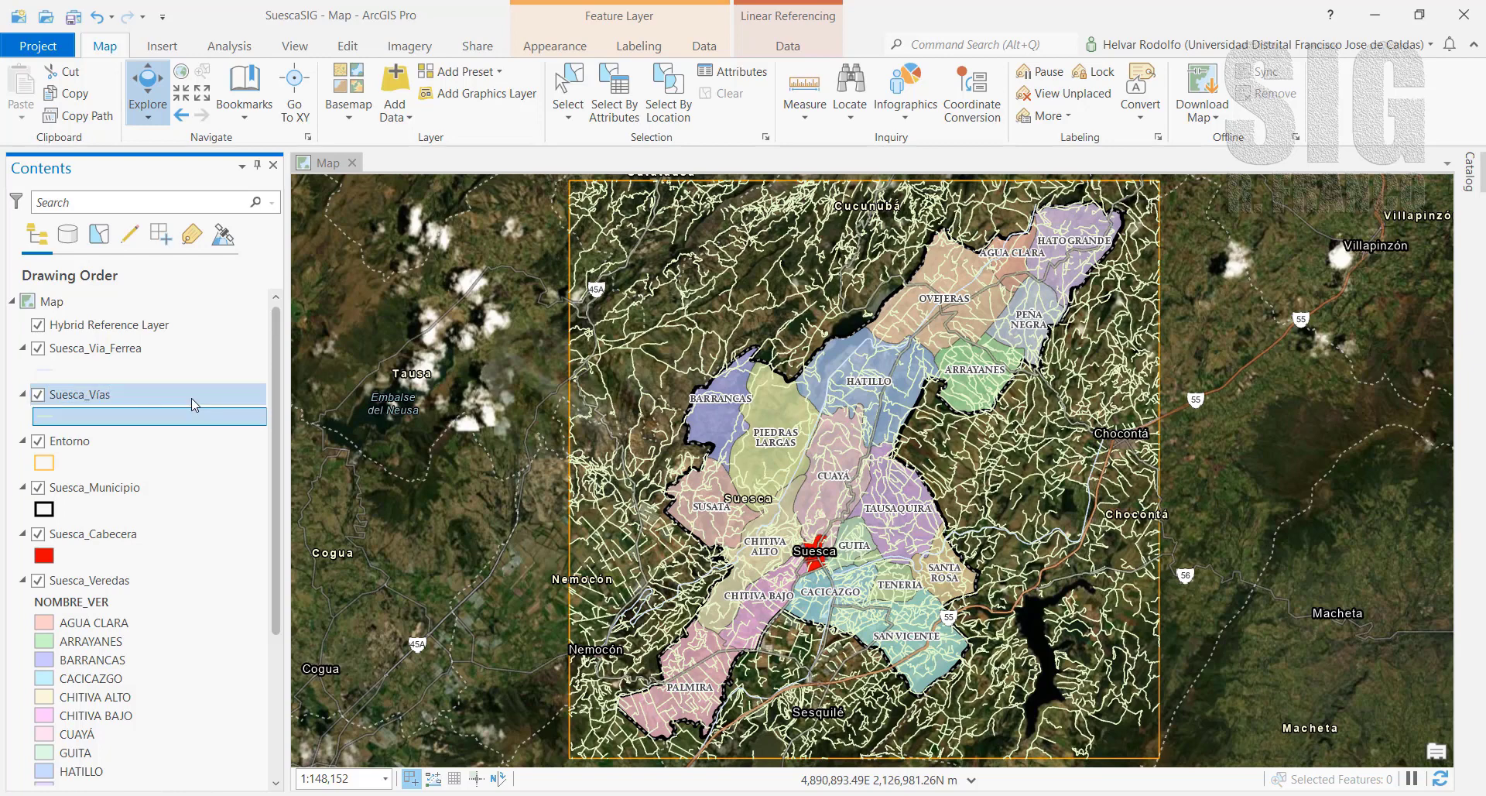
{"action": "left_click", "coordinate": [225, 421]}
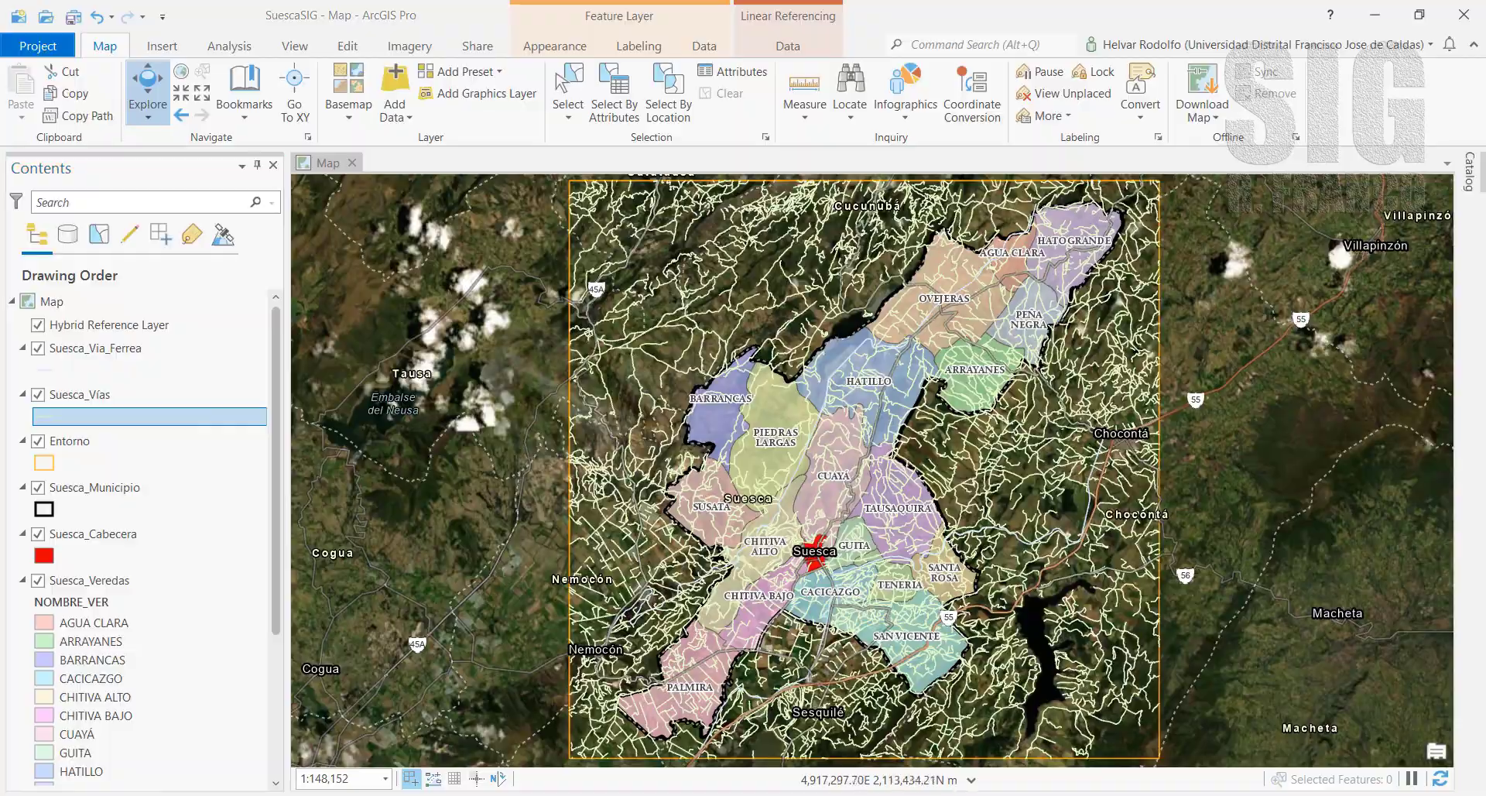
Check the Suesca_Via file names on disk in File Explorer against the renamed layer, and return to ArcGIS Pro
{"action": "key", "text": "alt+Tab"}
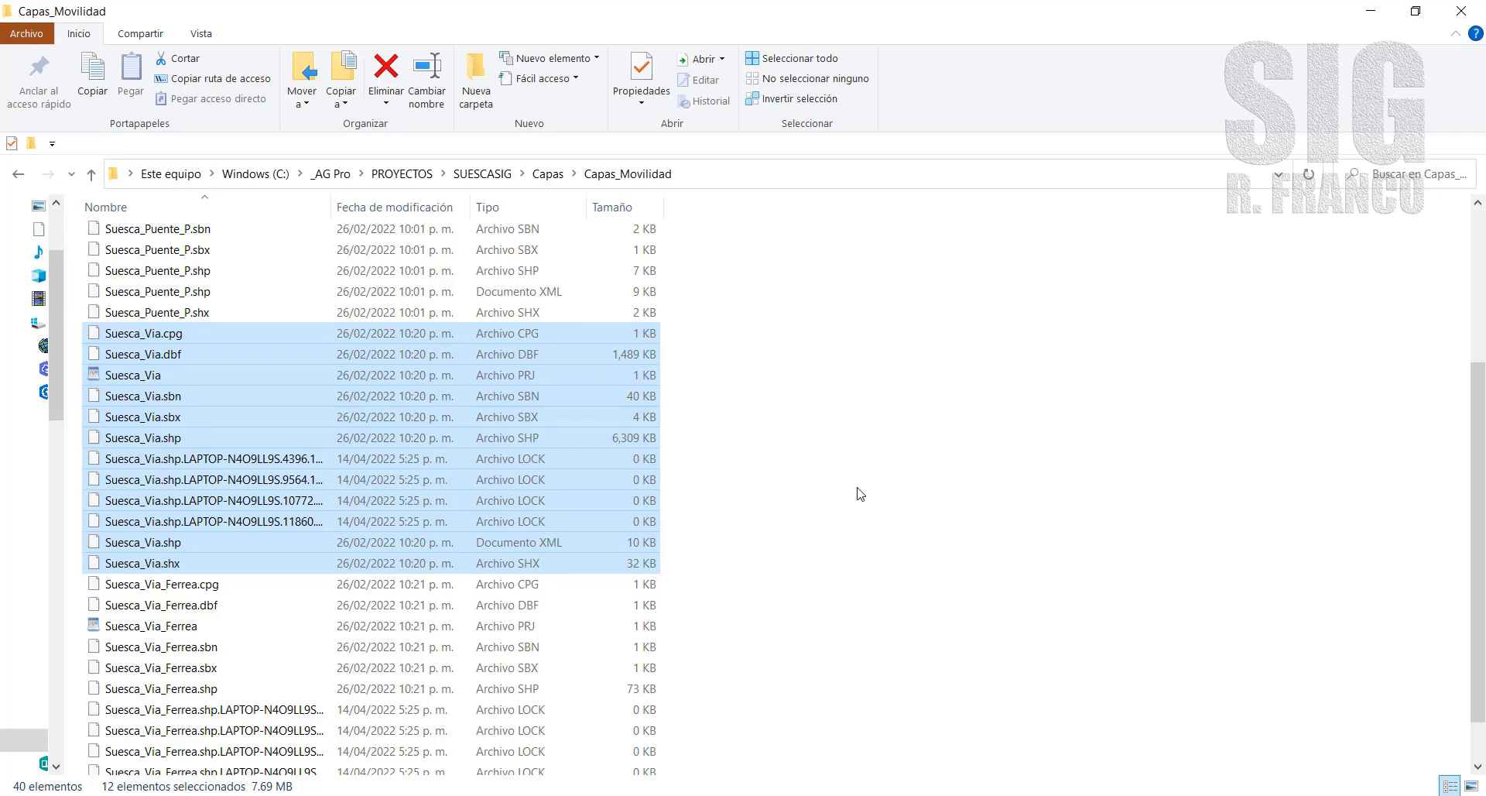
{"action": "key", "text": "alt+Tab"}
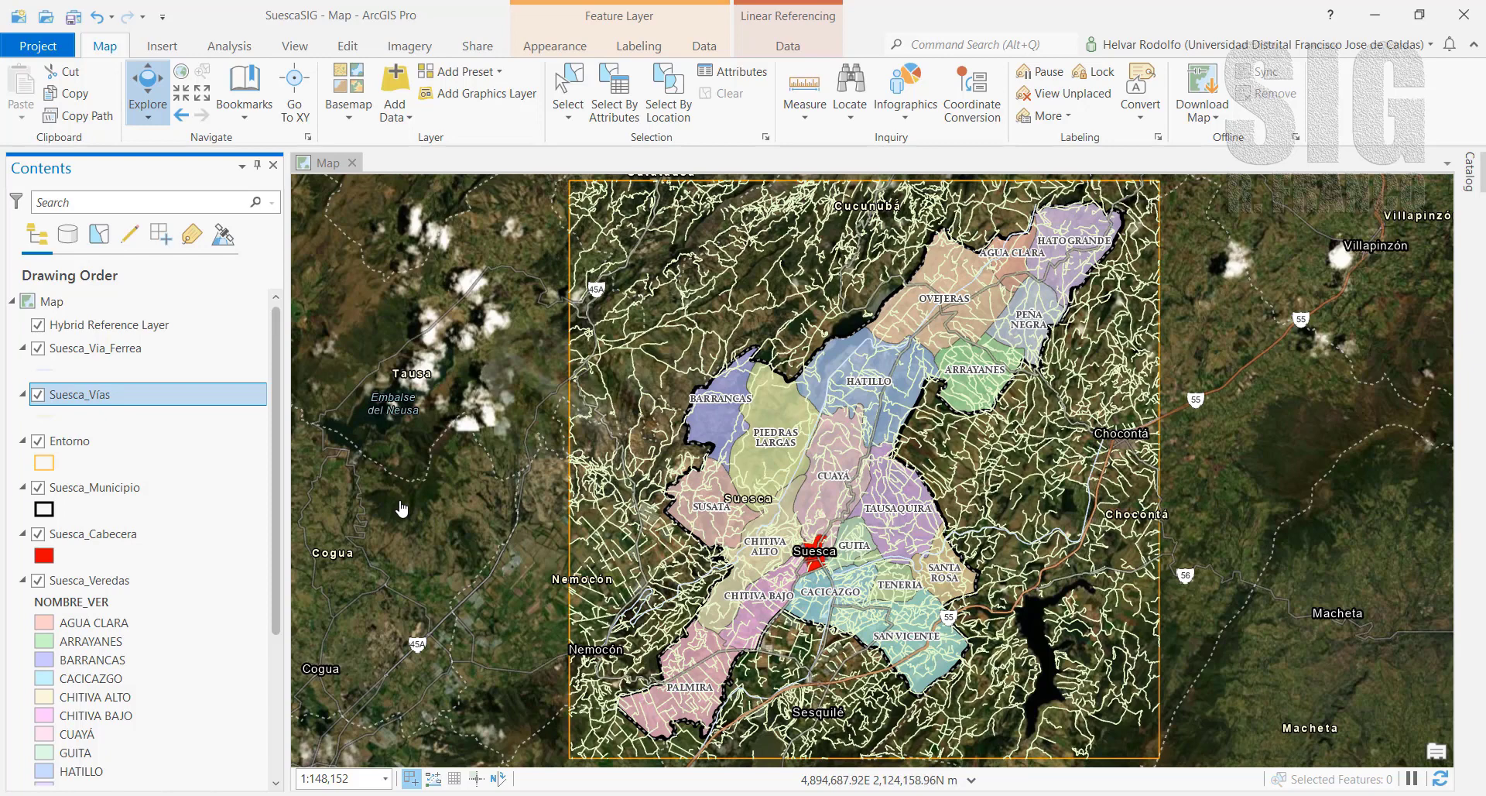
{"action": "left_click", "coordinate": [310, 464]}
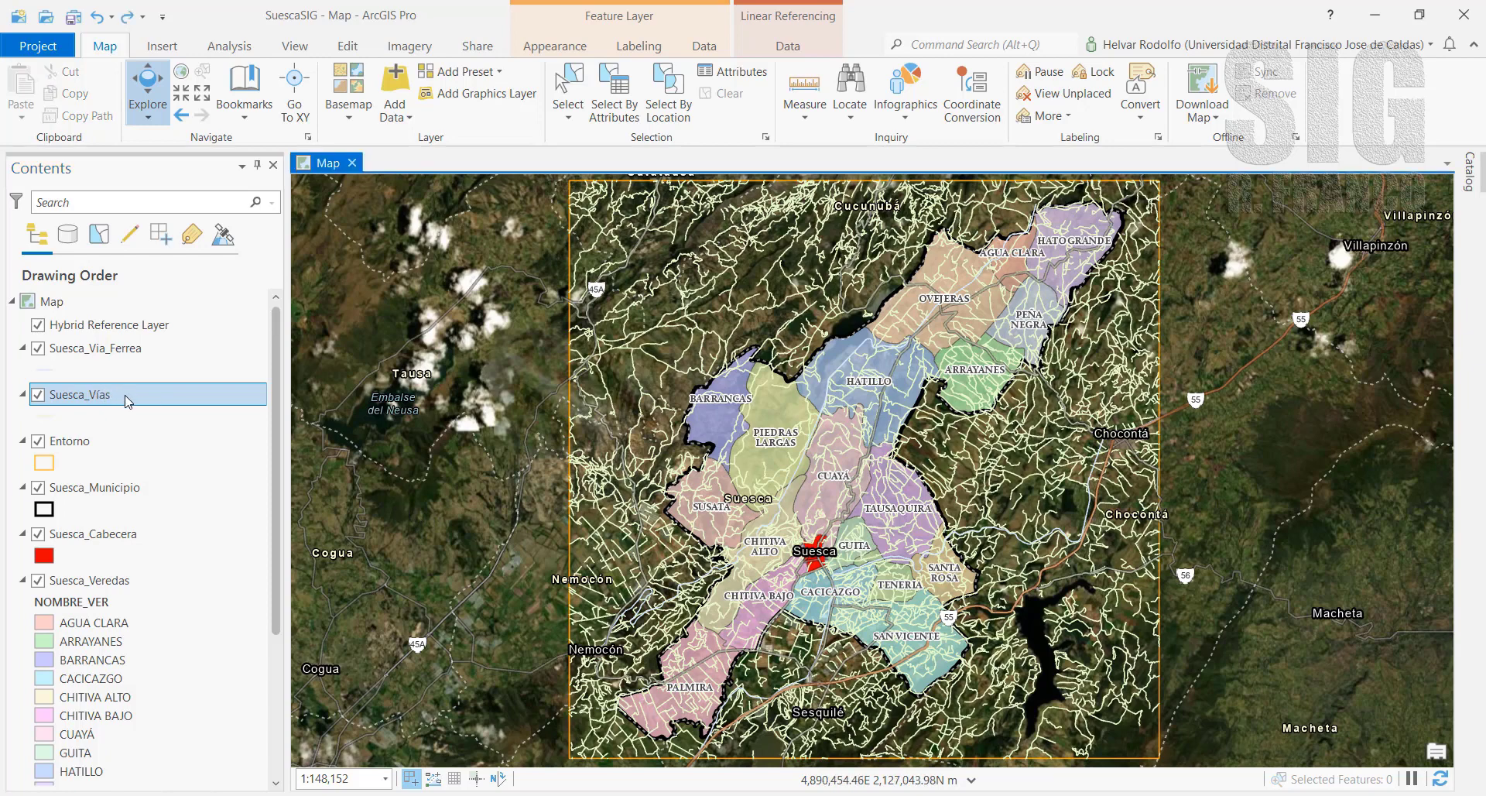
Remove the Suesca_Via_Ferrea and Suesca_Vías layers from the map together, and undo the removal
{"action": "left_click", "coordinate": [153, 349], "text": "ctrl"}
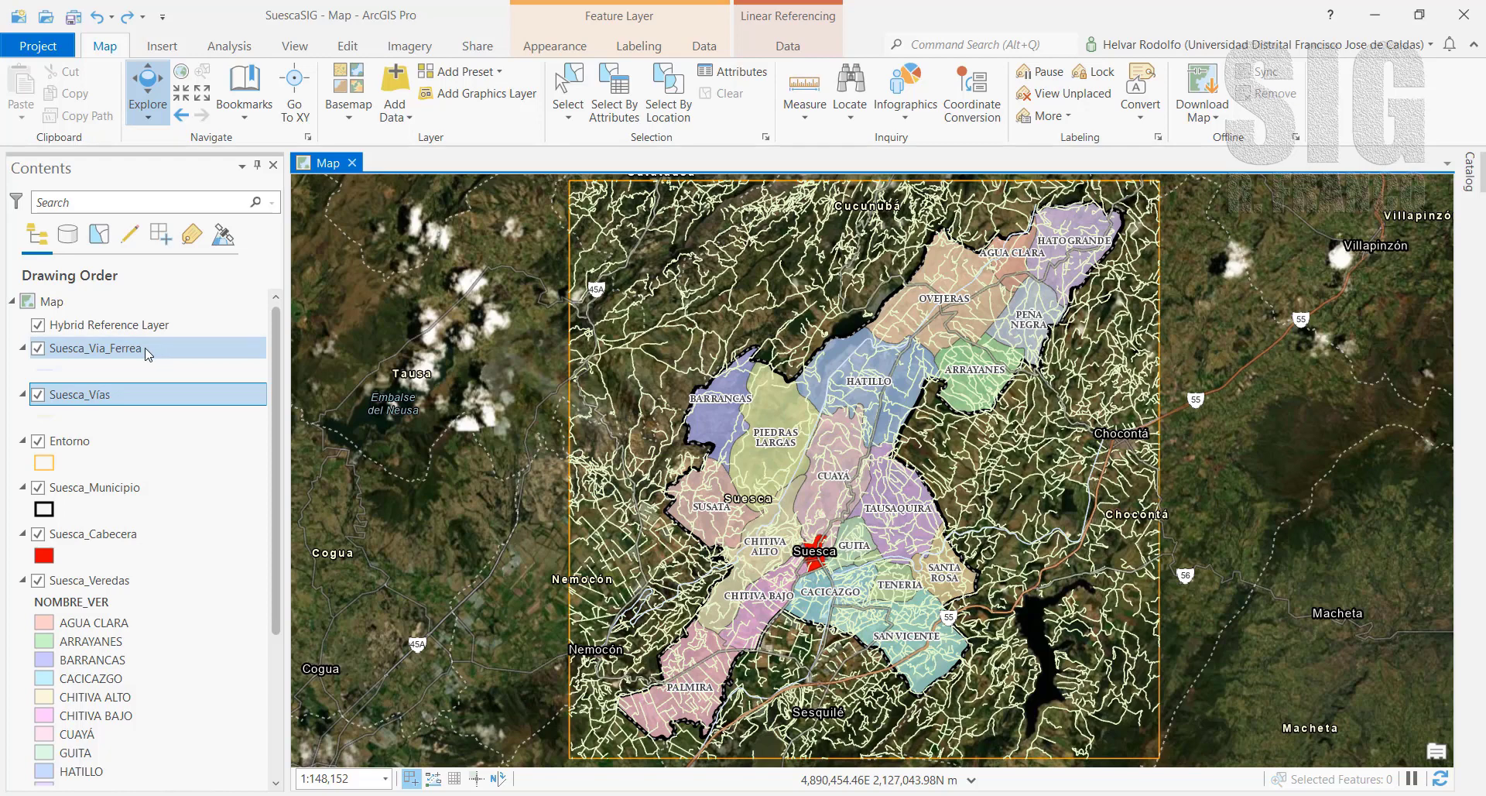
{"action": "right_click", "coordinate": [211, 353]}
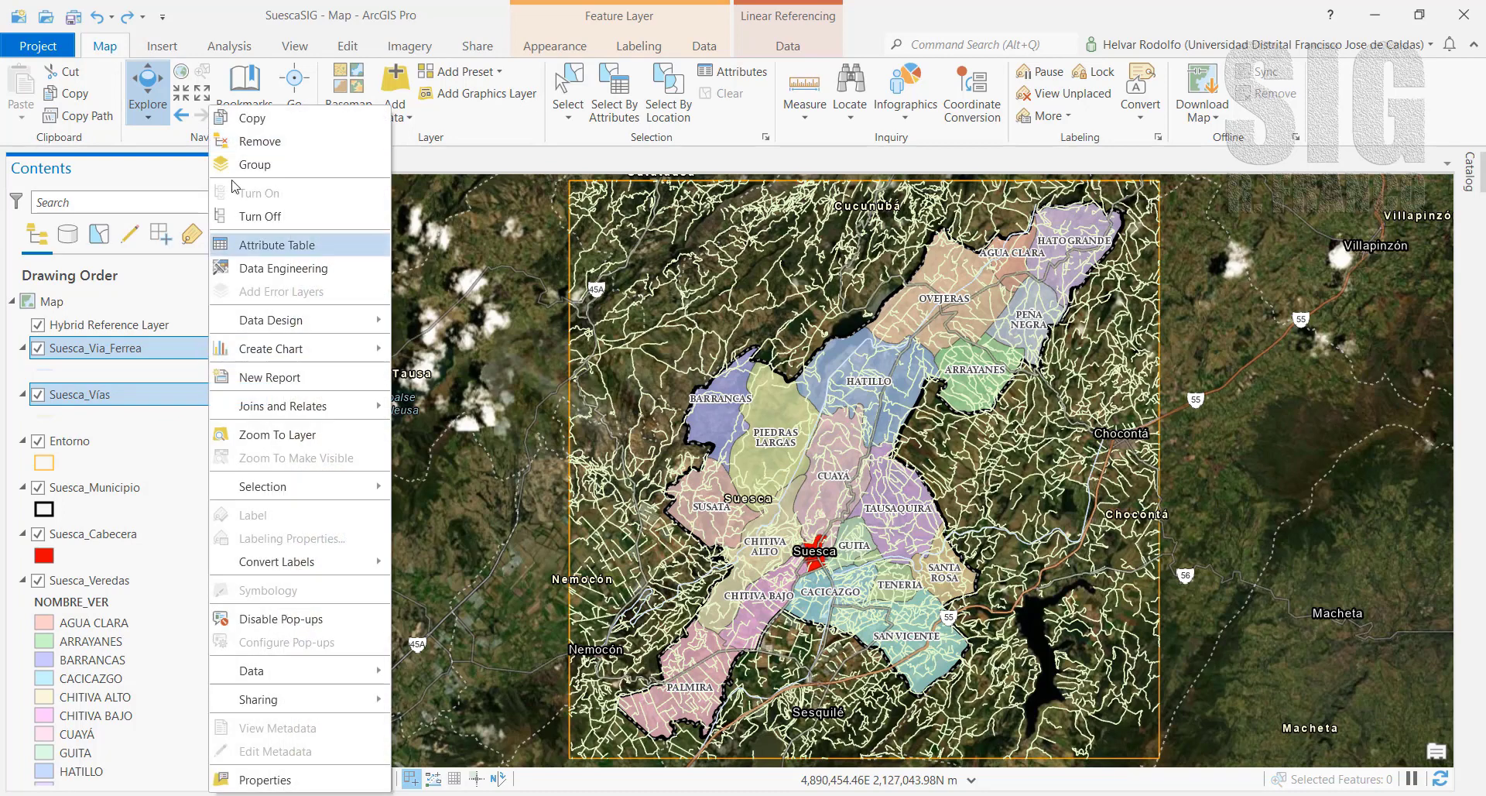
{"action": "left_click", "coordinate": [256, 142]}
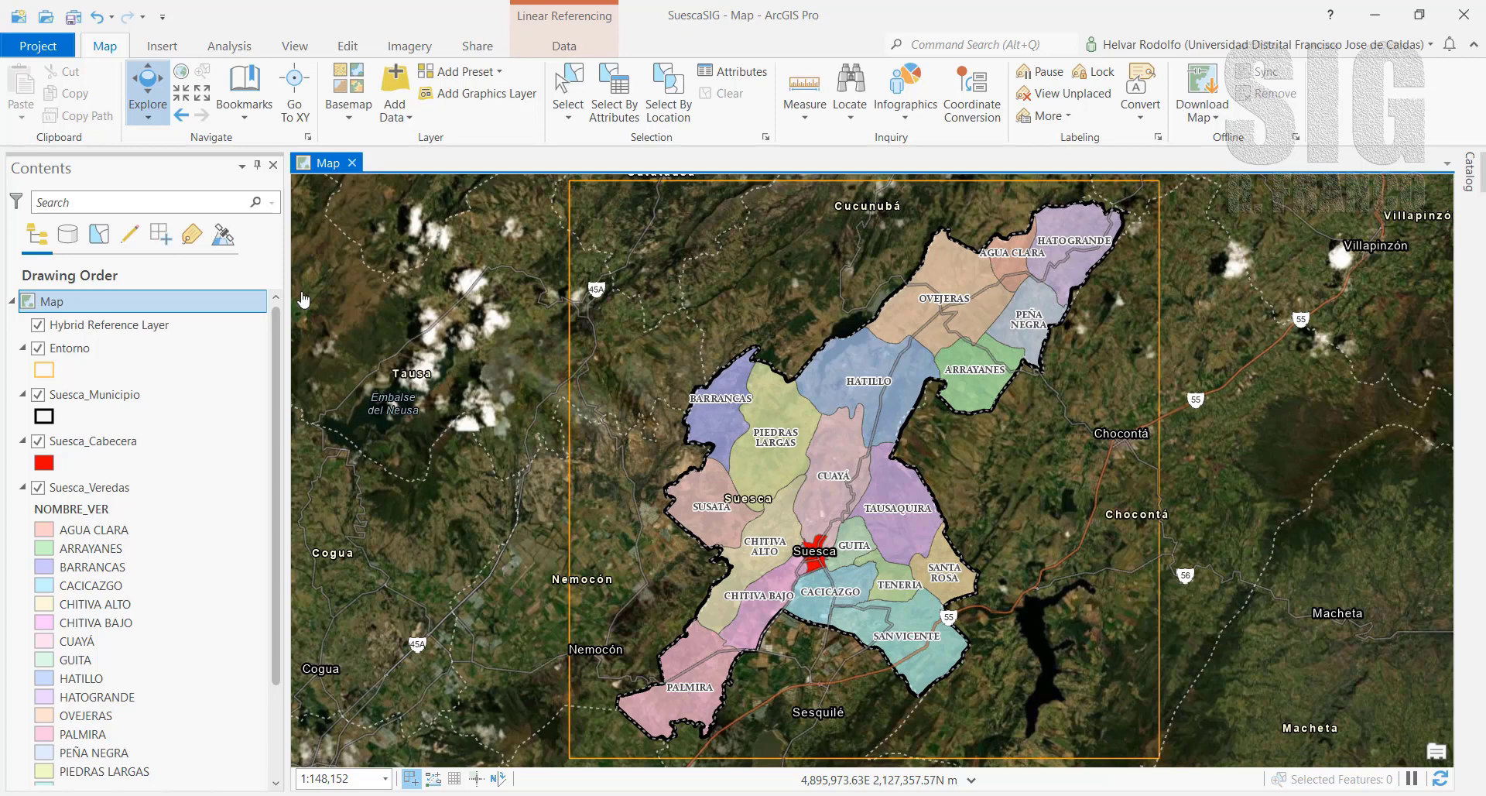
{"action": "left_click", "coordinate": [98, 17]}
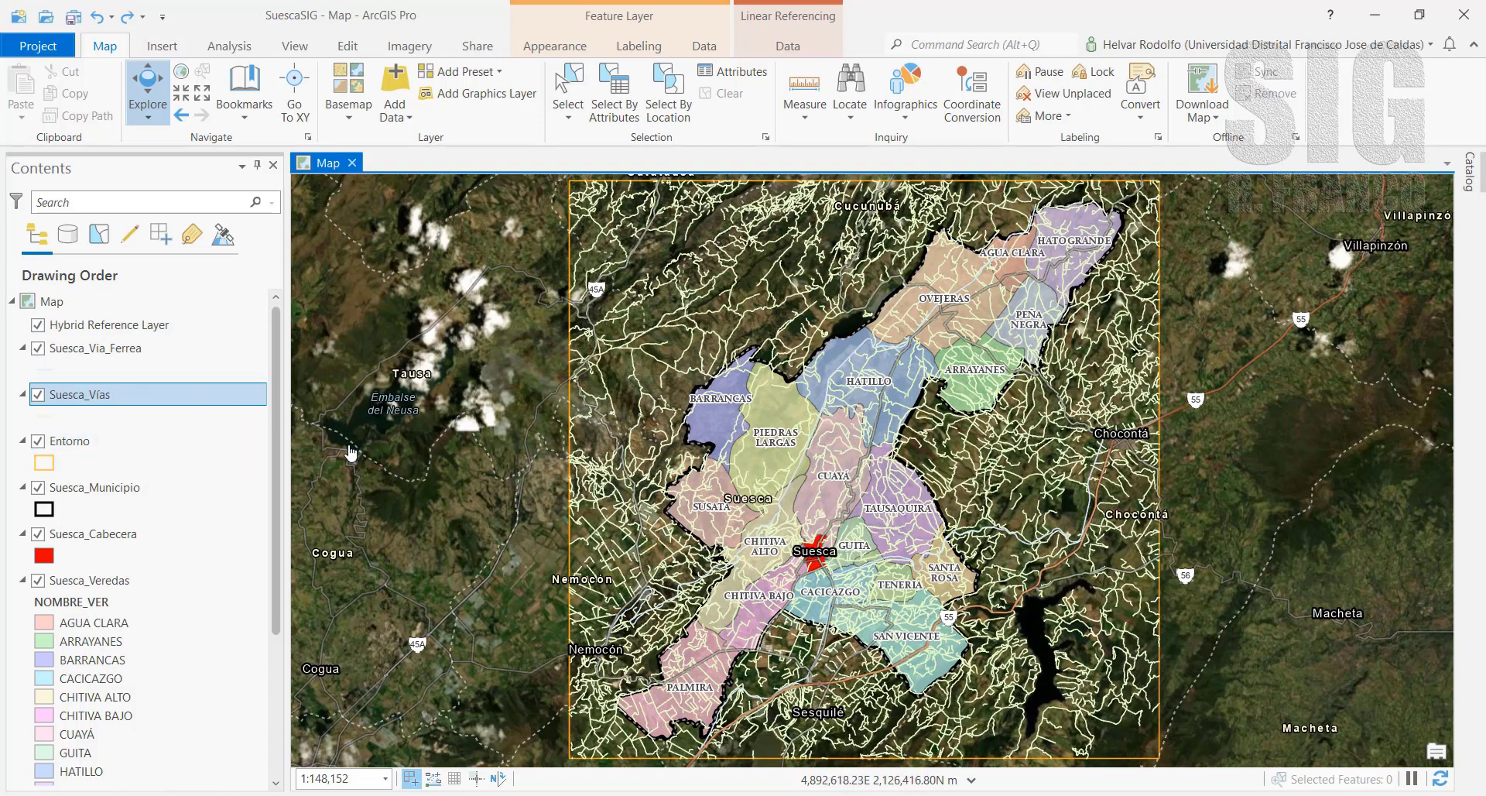
Remove the Suesca_Via_Ferrea, Suesca_Vías and Entorno layers from the map in a single operation
{"action": "left_click", "coordinate": [186, 440], "text": "ctrl"}
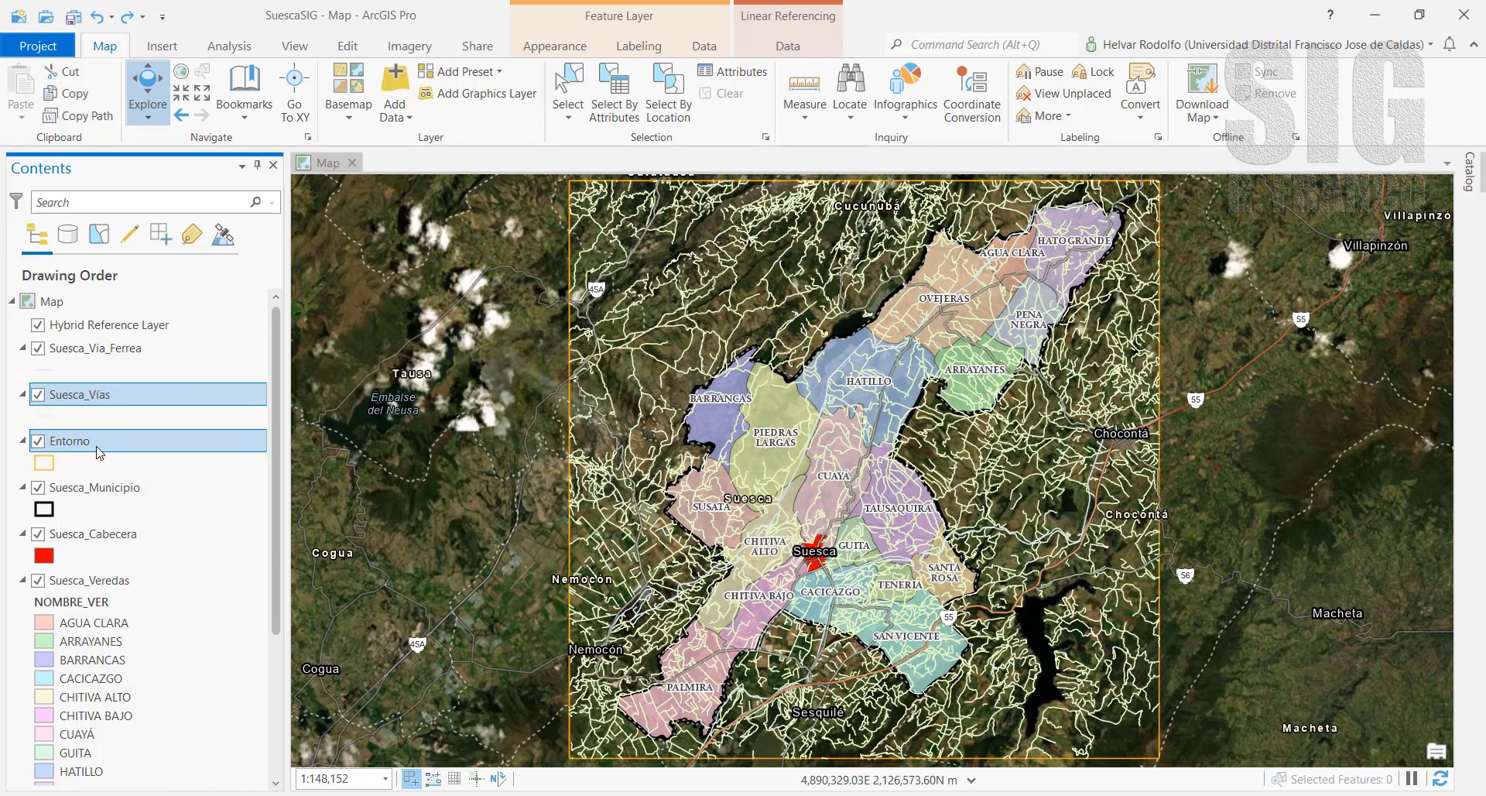
{"action": "left_click", "coordinate": [135, 349], "text": "ctrl"}
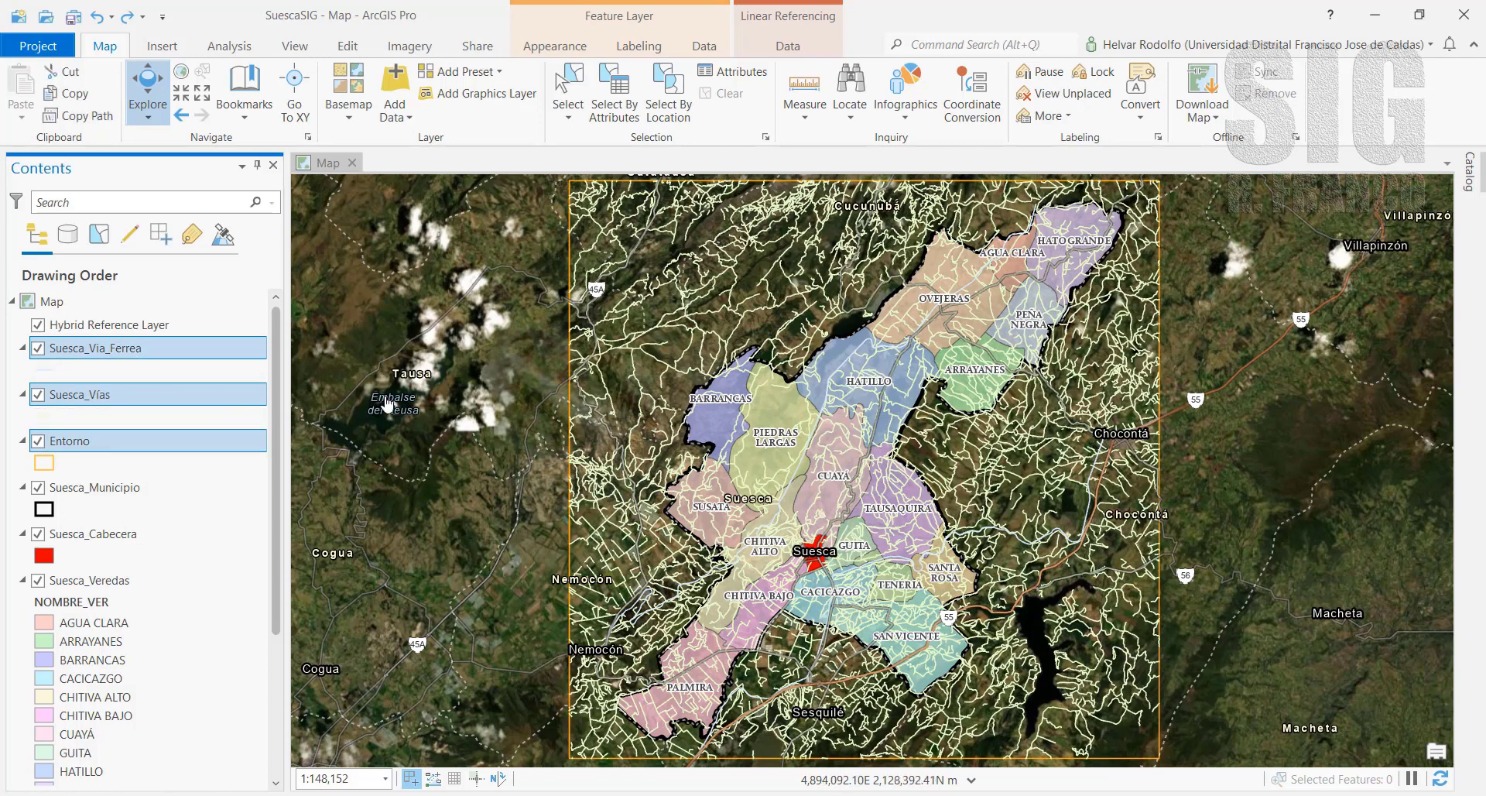
{"action": "right_click", "coordinate": [217, 350]}
{"action": "left_click", "coordinate": [263, 141]}
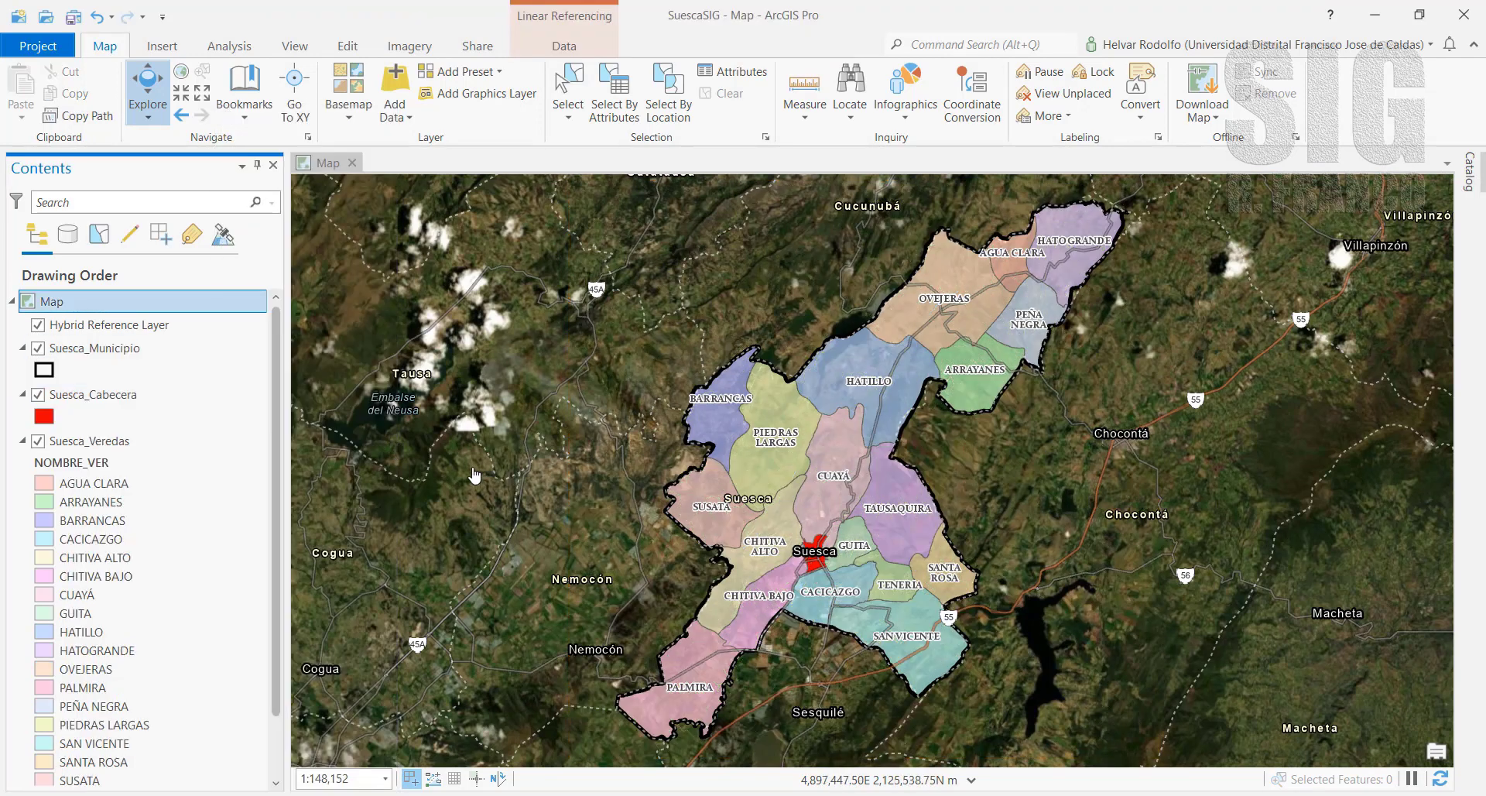
Save and close the project, and reopen the SuescaSIG project file from the SUESCASIG folder in File Explorer
{"action": "left_click", "coordinate": [73, 21]}
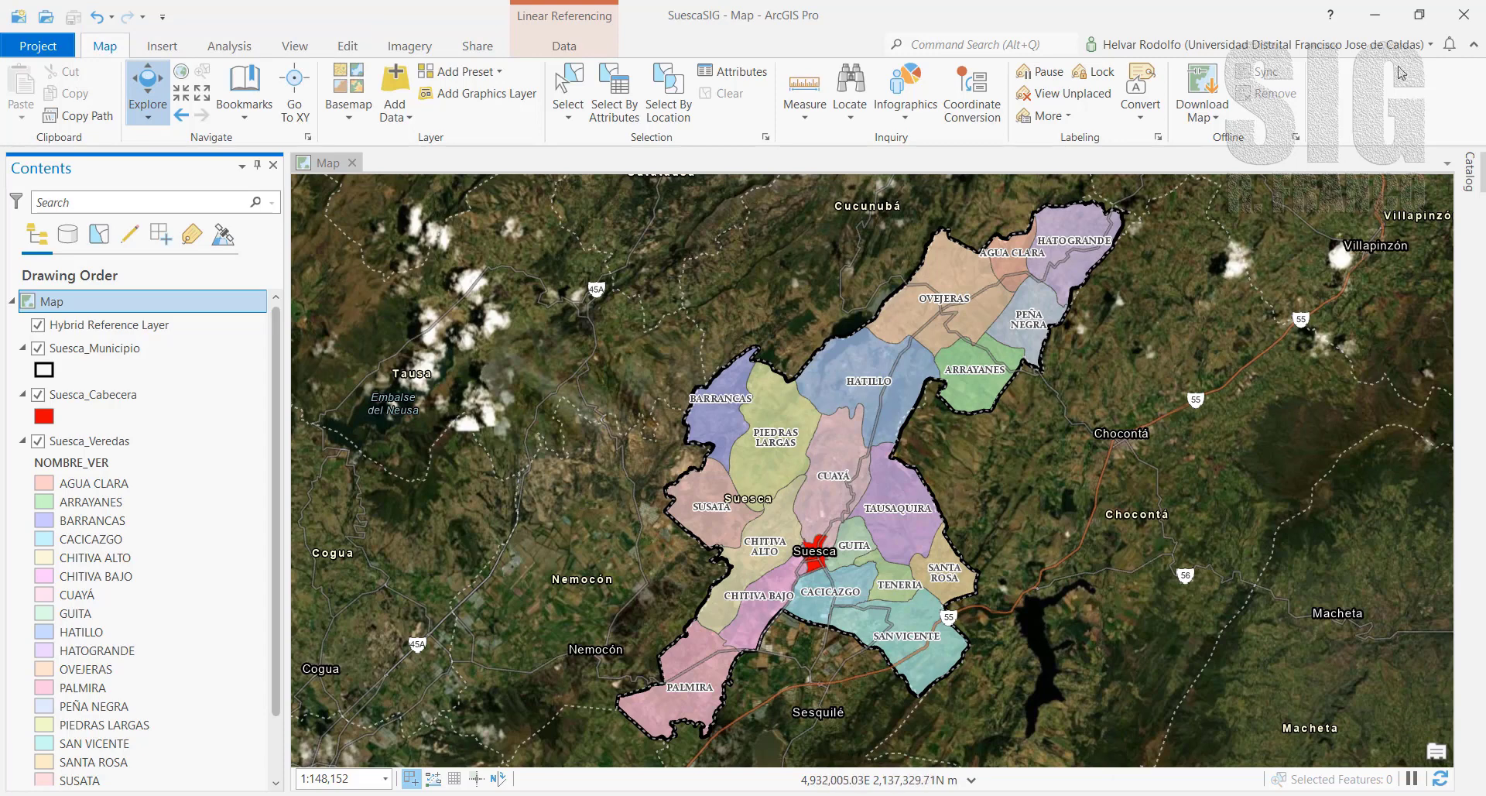
{"action": "left_click", "coordinate": [1464, 19]}
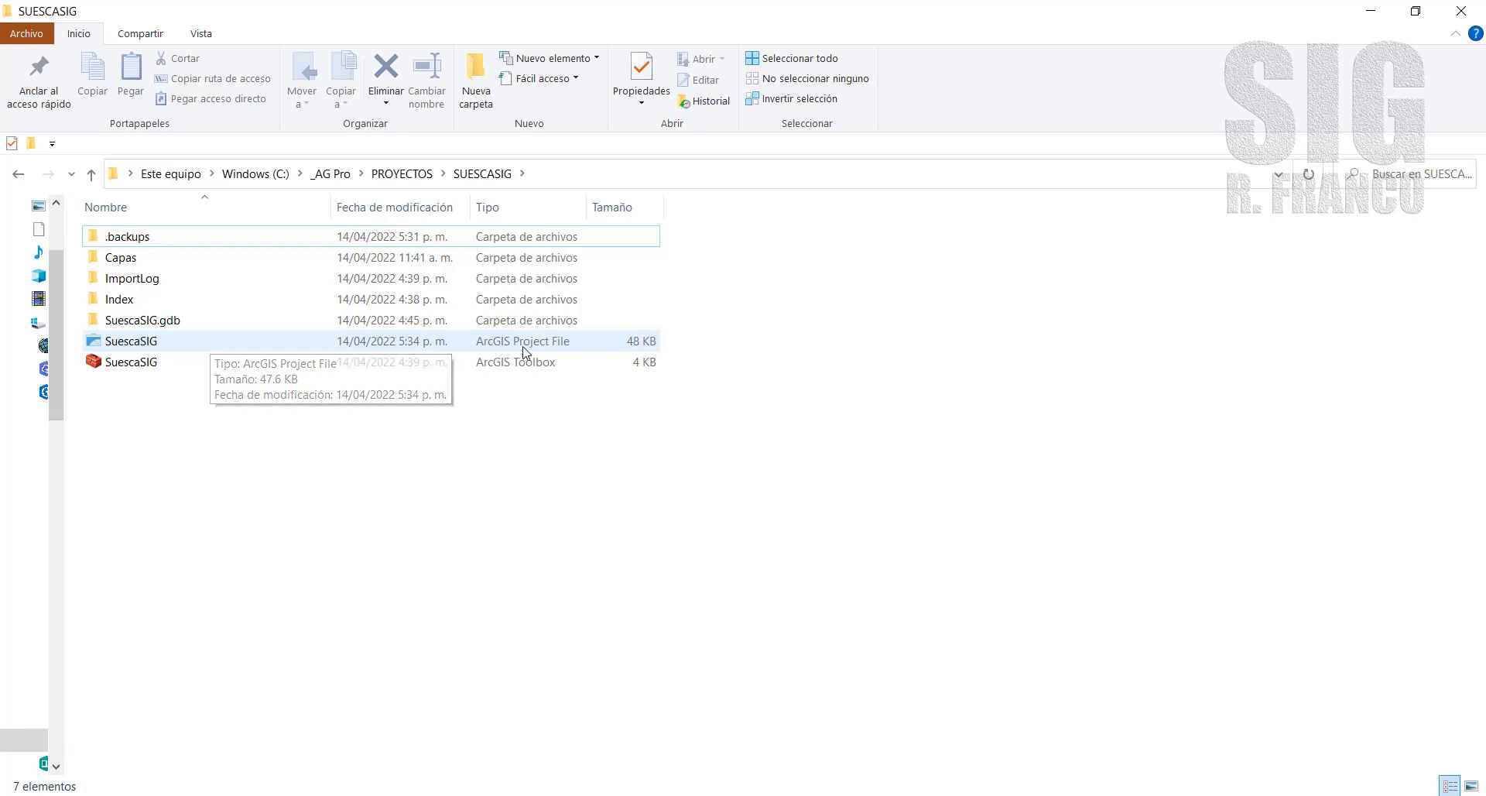
{"action": "double_click", "coordinate": [161, 342]}
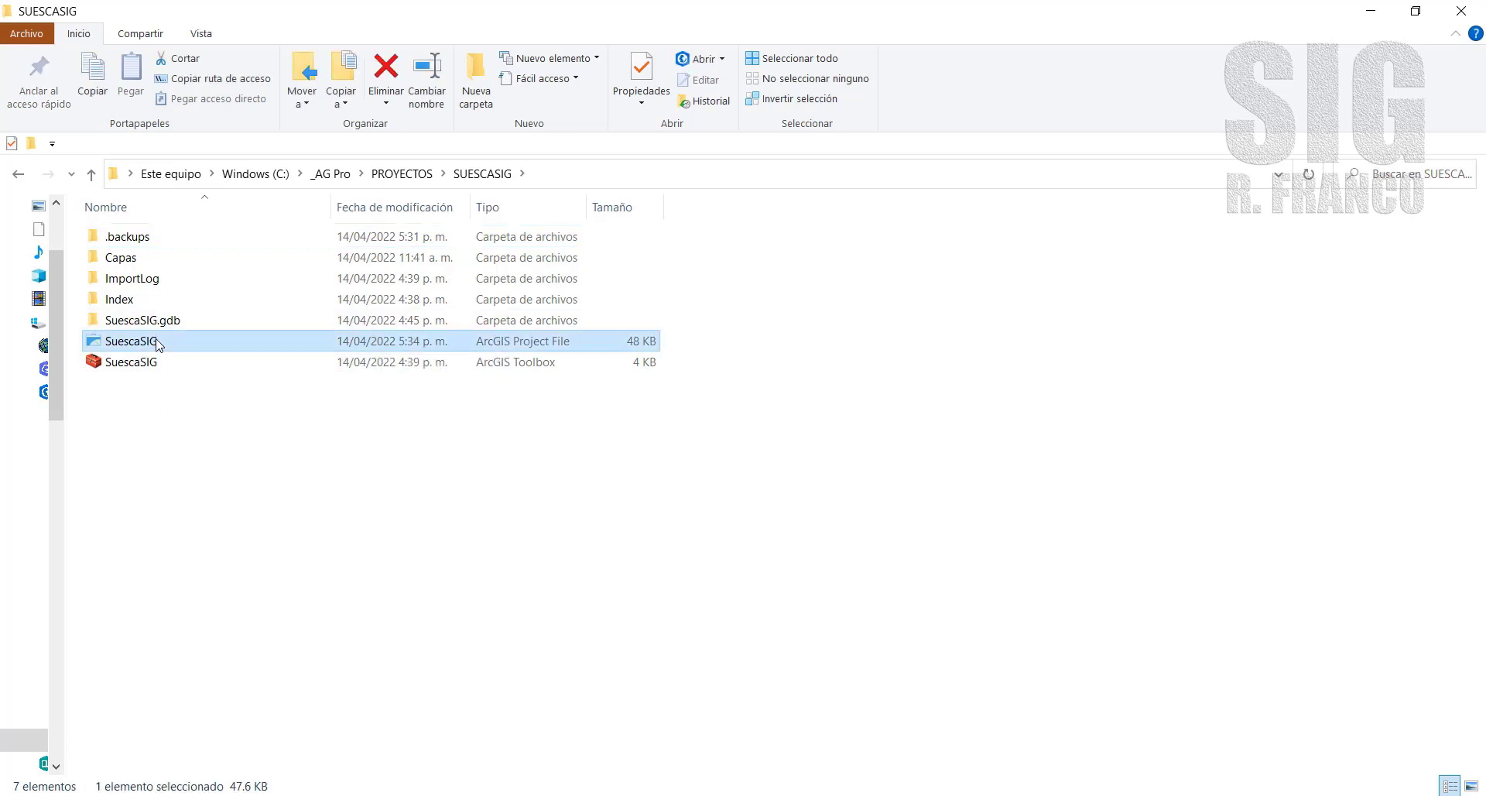